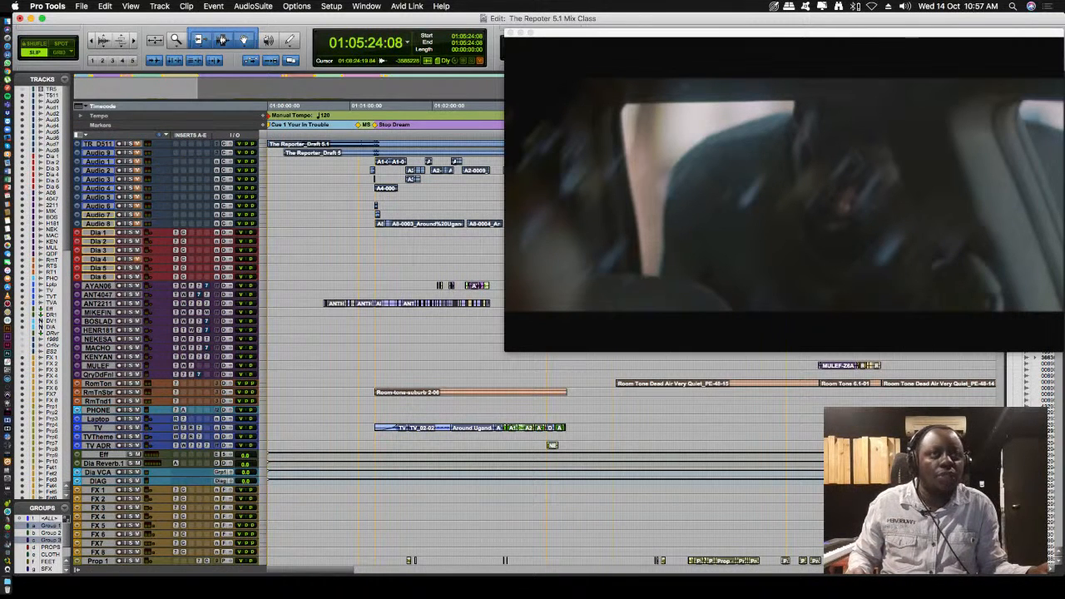
# - Increase the height of all tracks in the Edit window by four steps
pyautogui.hotkey('ctrl', 'alt', 'Up')
pyautogui.hotkey('ctrl', 'alt', 'Up')
pyautogui.hotkey('ctrl', 'alt', 'Up')
pyautogui.hotkey('ctrl', 'alt', 'Up')
pyautogui.hotkey('ctrl', 'alt', 'Up')
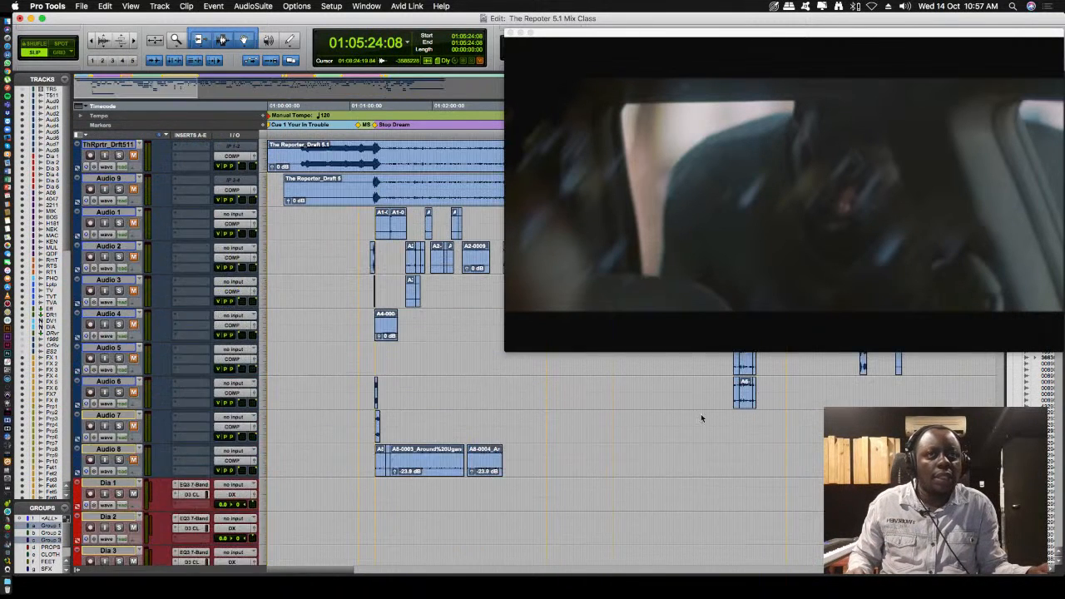
# - Hide and make inactive the Audio 1 through Audio 8 tracks
pyautogui.scroll(-8, 553, 389)
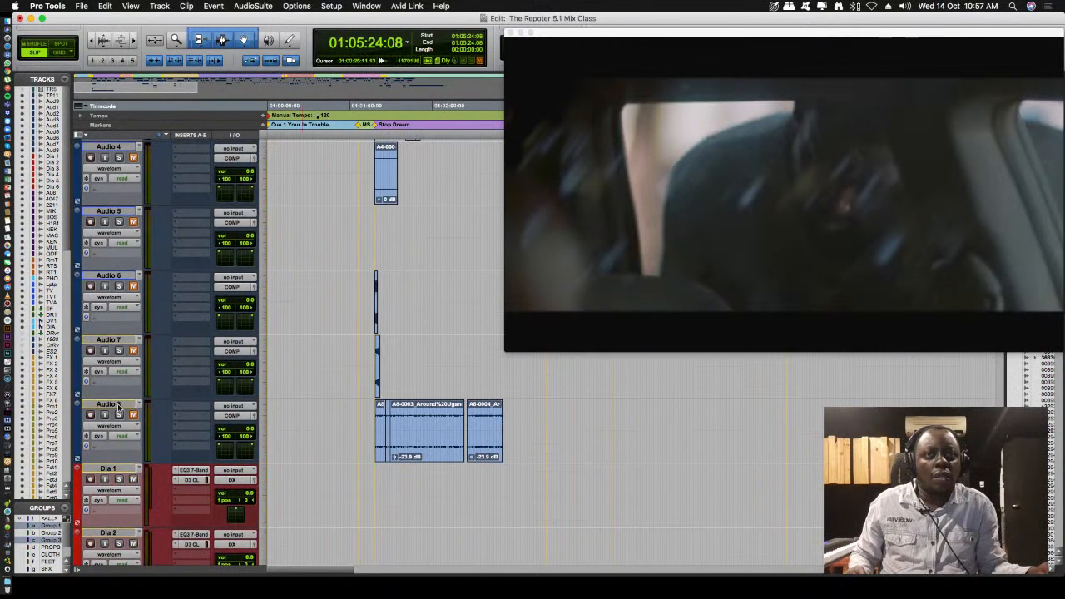
pyautogui.scroll(5, 152, 419)
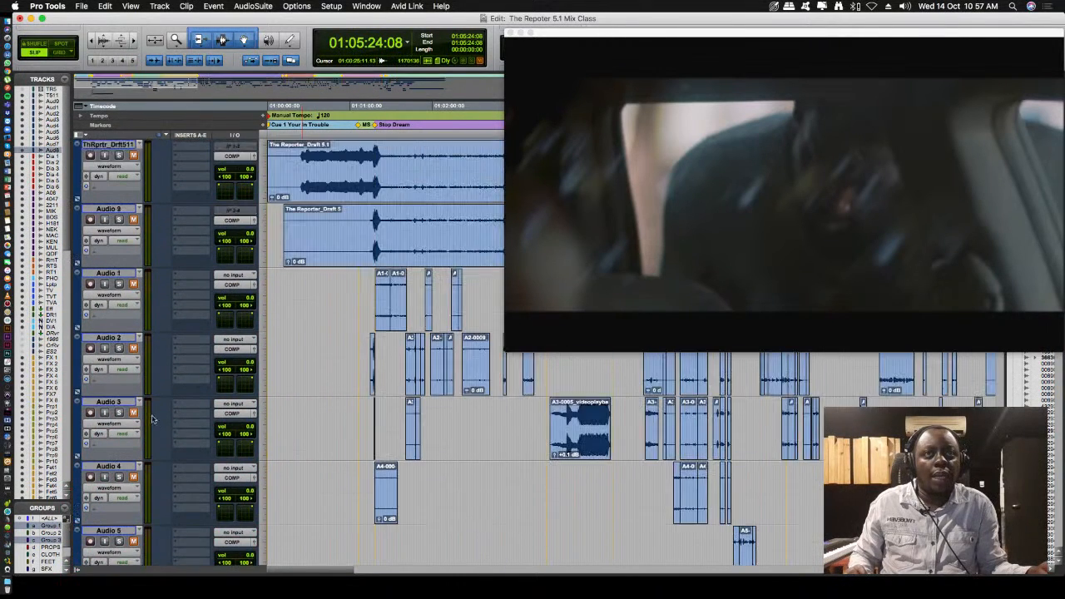
pyautogui.click(111, 273)
pyautogui.rightClick(111, 273)
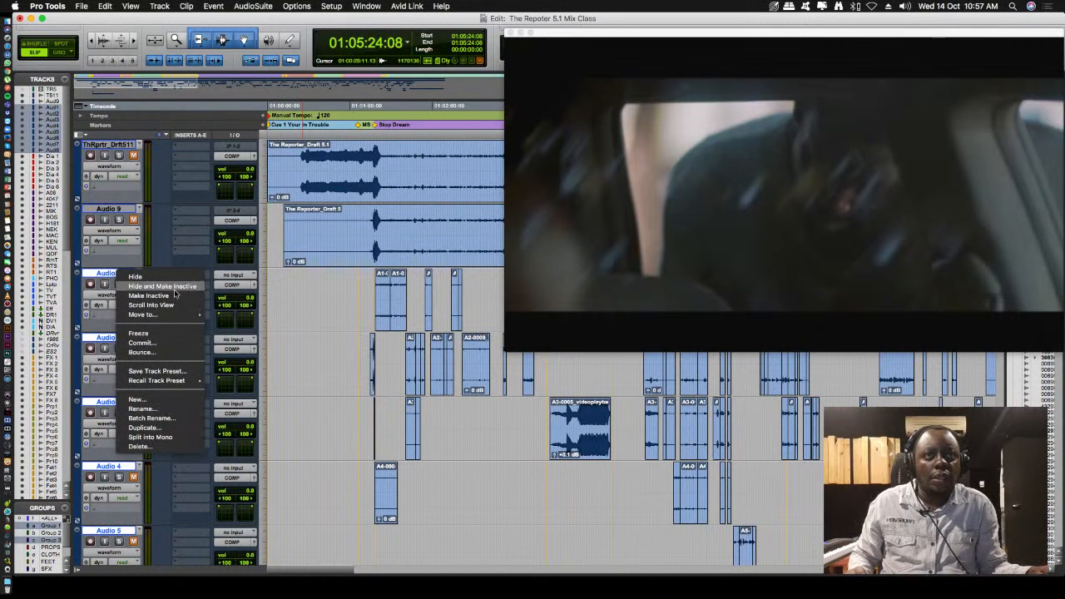
pyautogui.click(217, 286)
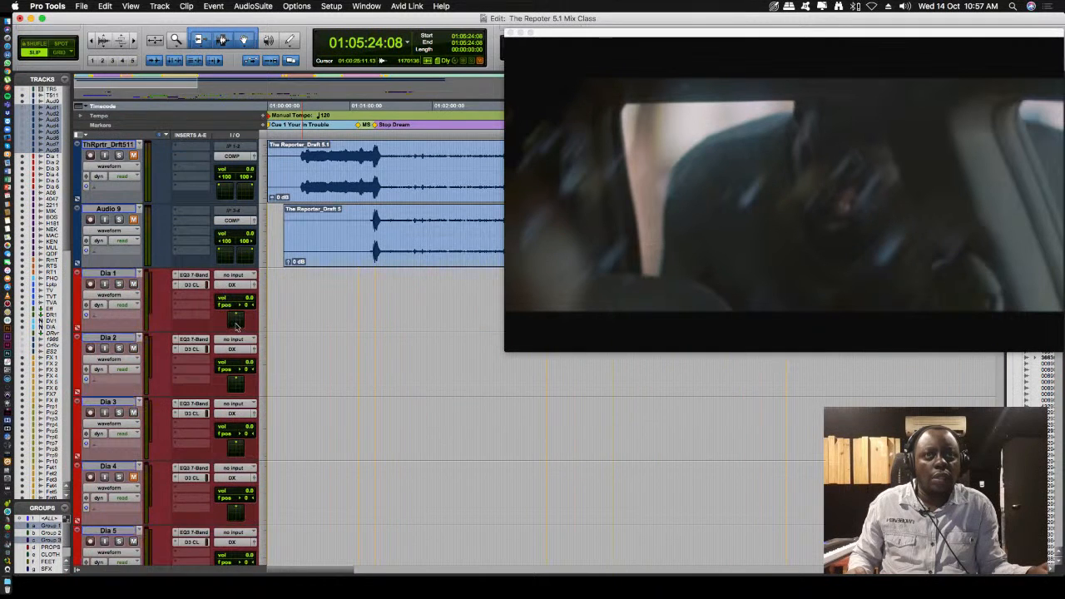
# - Examine the Dia tracks and the purple character dialogue tracks, checking how their clips are laid out along the timeline
pyautogui.scroll(-4, 238, 334)
pyautogui.scroll(2, 238, 335)
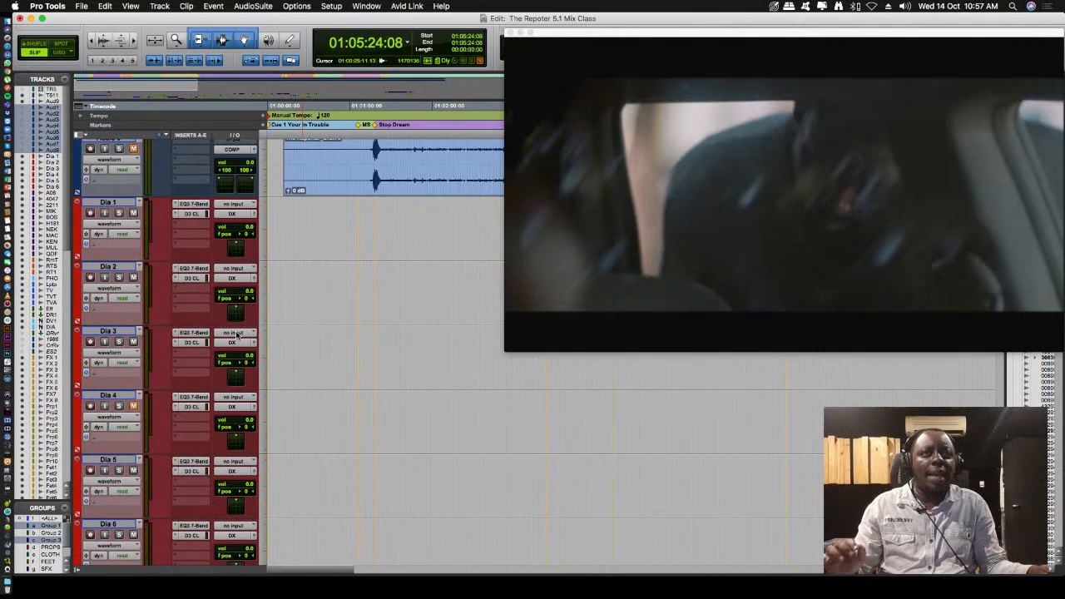
pyautogui.press('r')
pyautogui.press('r')
pyautogui.press('r')
pyautogui.press('r')
pyautogui.press('r')
pyautogui.press('t')
pyautogui.press('t')
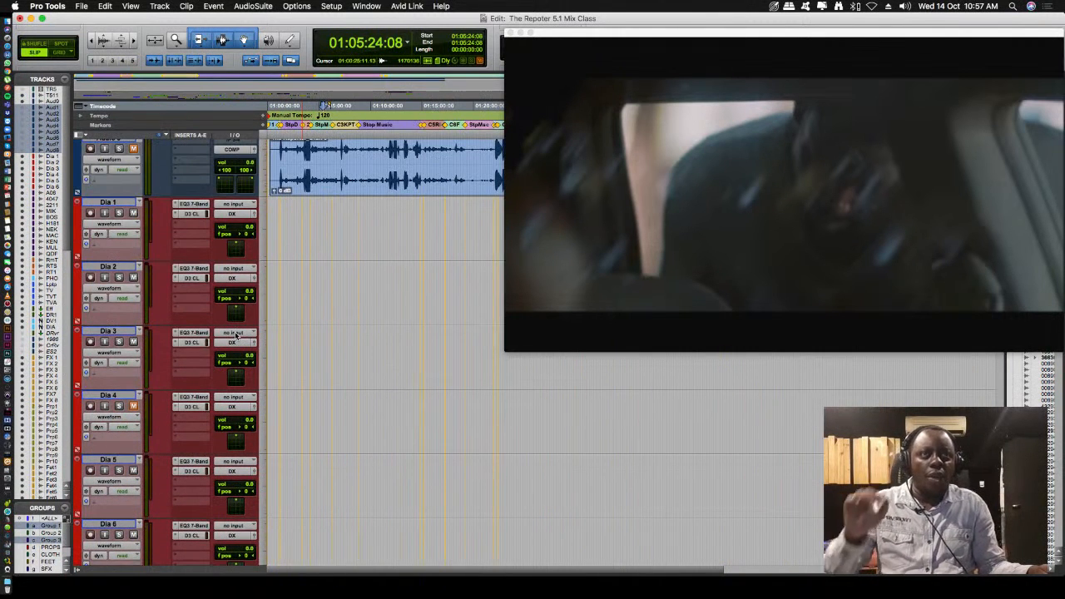
pyautogui.scroll(2, 235, 336)
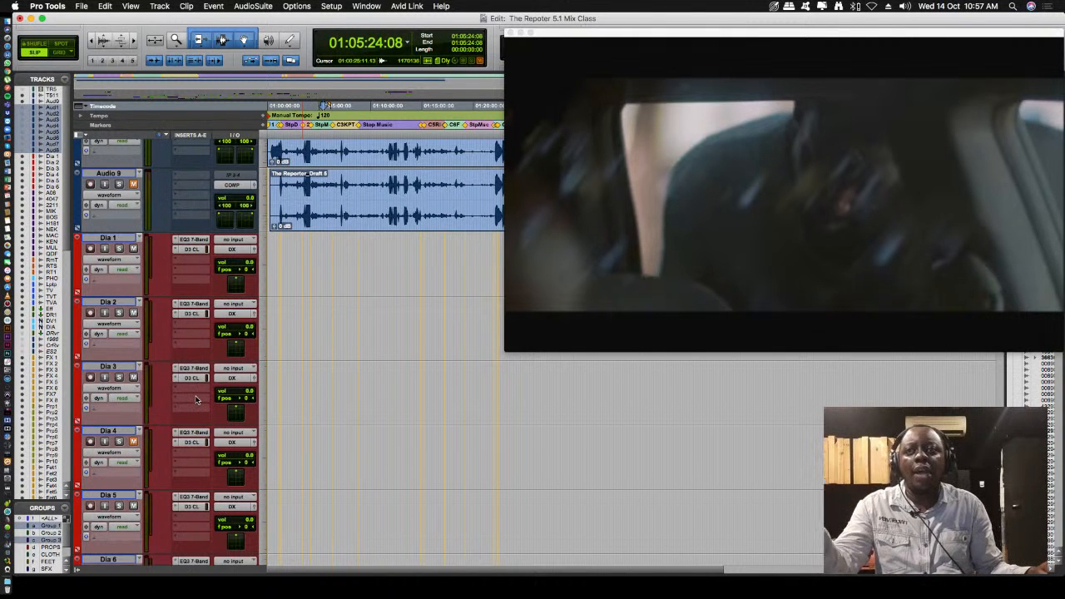
pyautogui.scroll(-10, 196, 399)
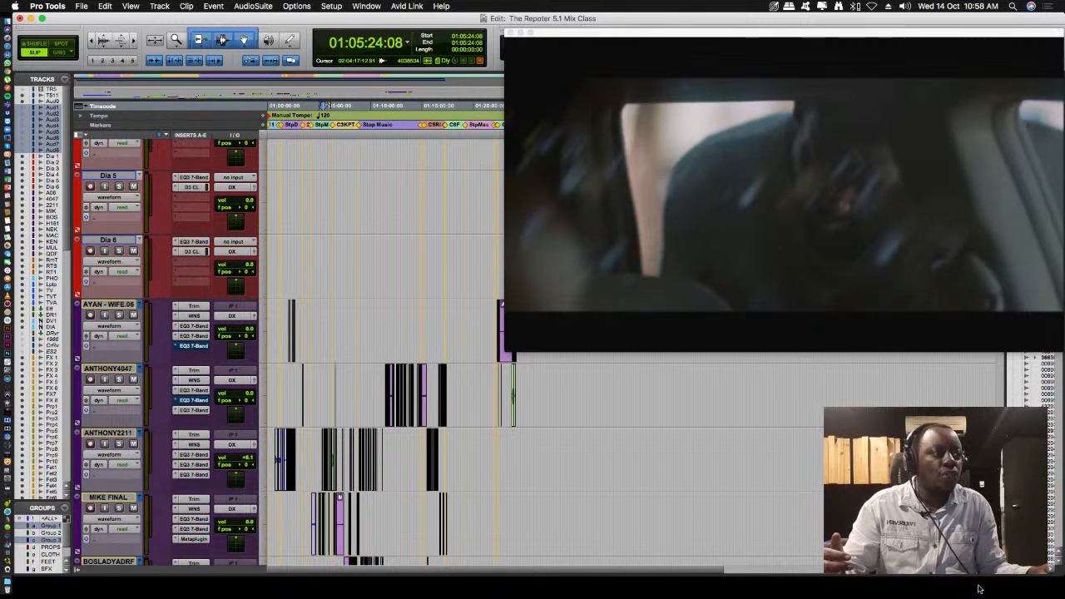
pyautogui.press('t')
pyautogui.press('t')
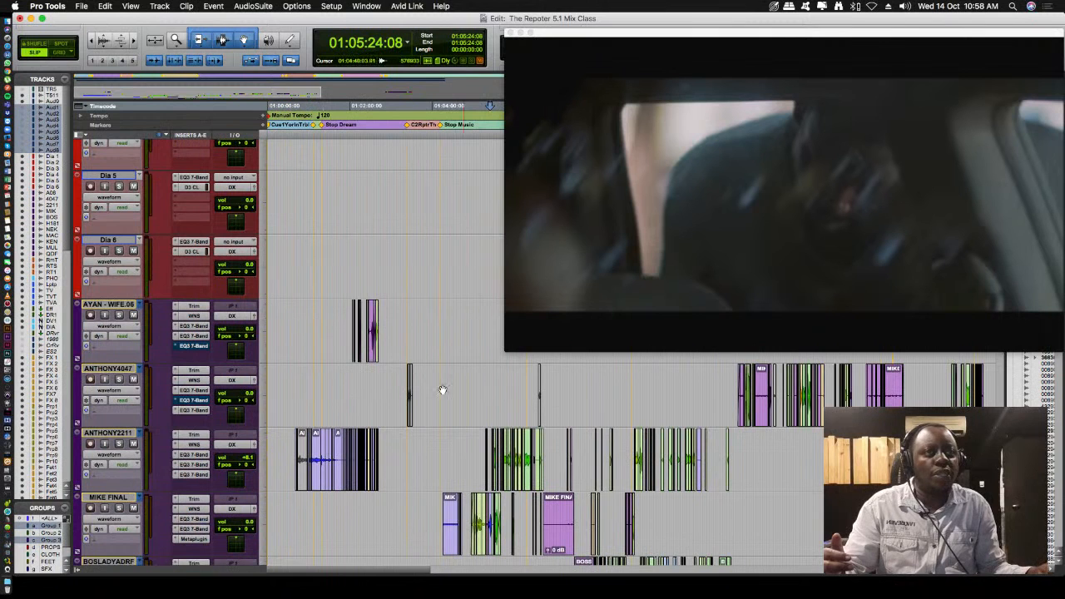
pyautogui.scroll(-3, 328, 183)
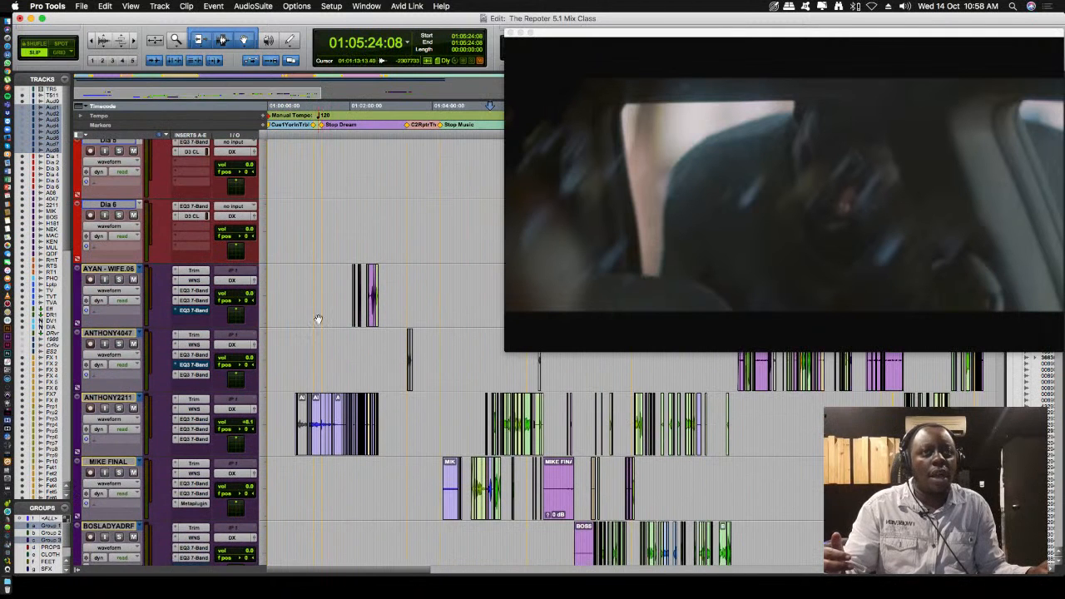
pyautogui.scroll(-5, 341, 358)
pyautogui.scroll(-20, 383, 441)
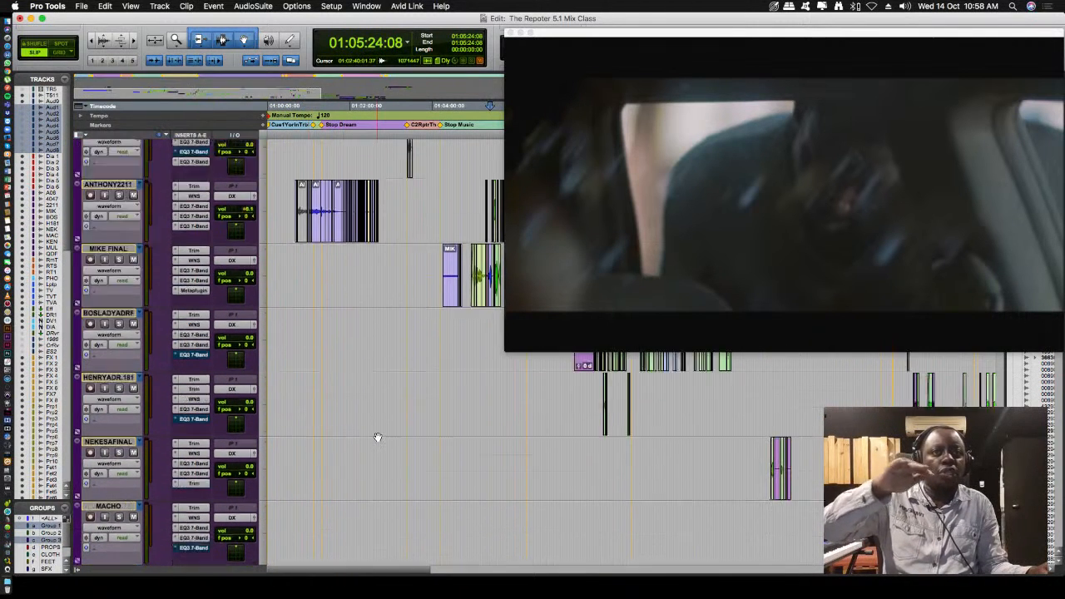
pyautogui.scroll(20, 379, 437)
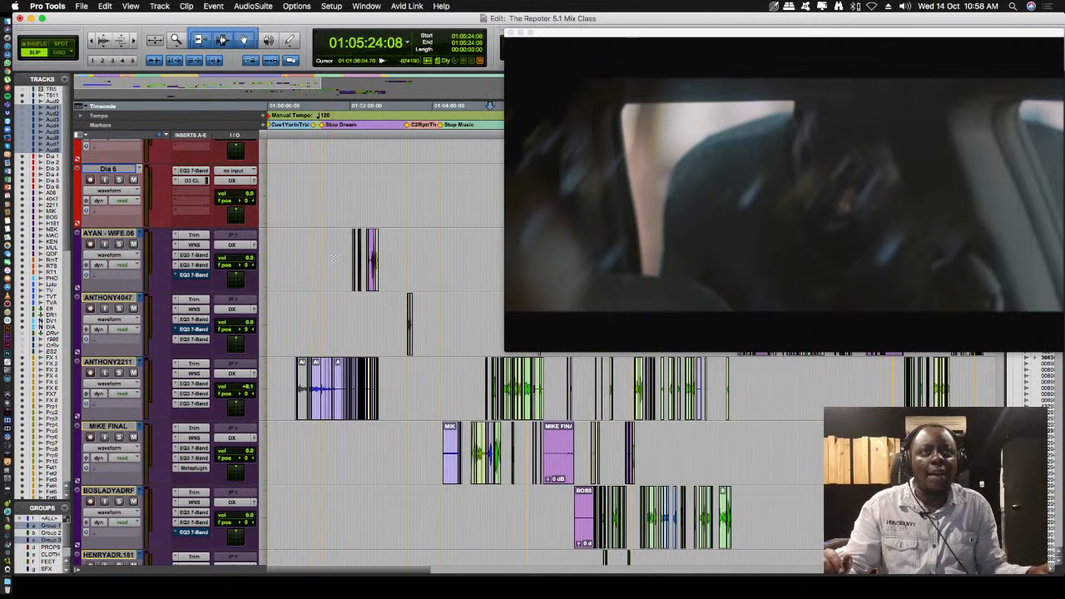
# - Solo the Audio 9 reference track and play the scene from 01:04:53:10
pyautogui.scroll(10, 335, 225)
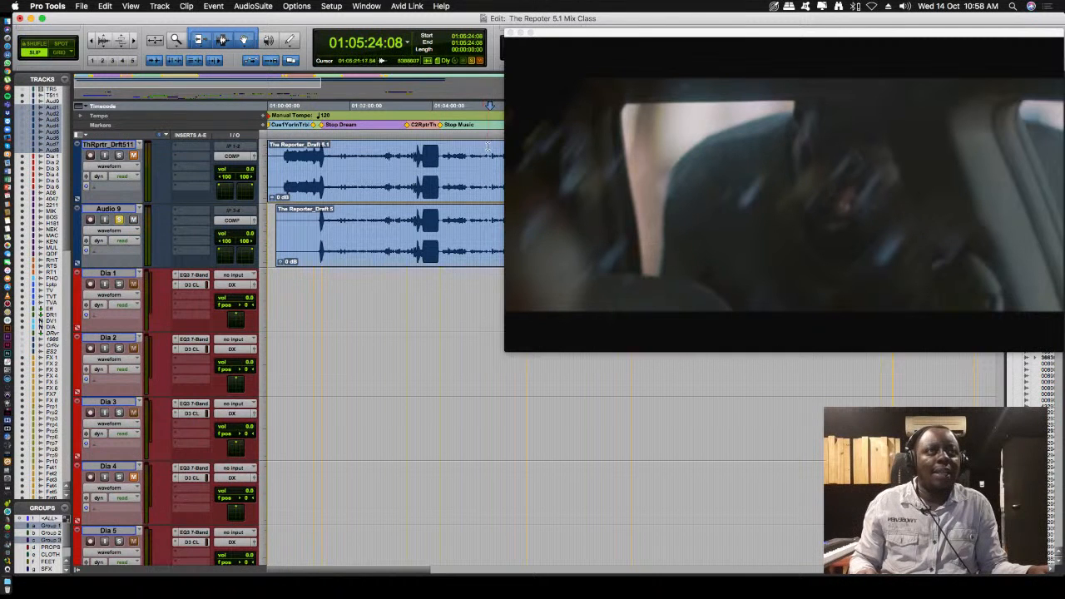
pyautogui.click(470, 151)
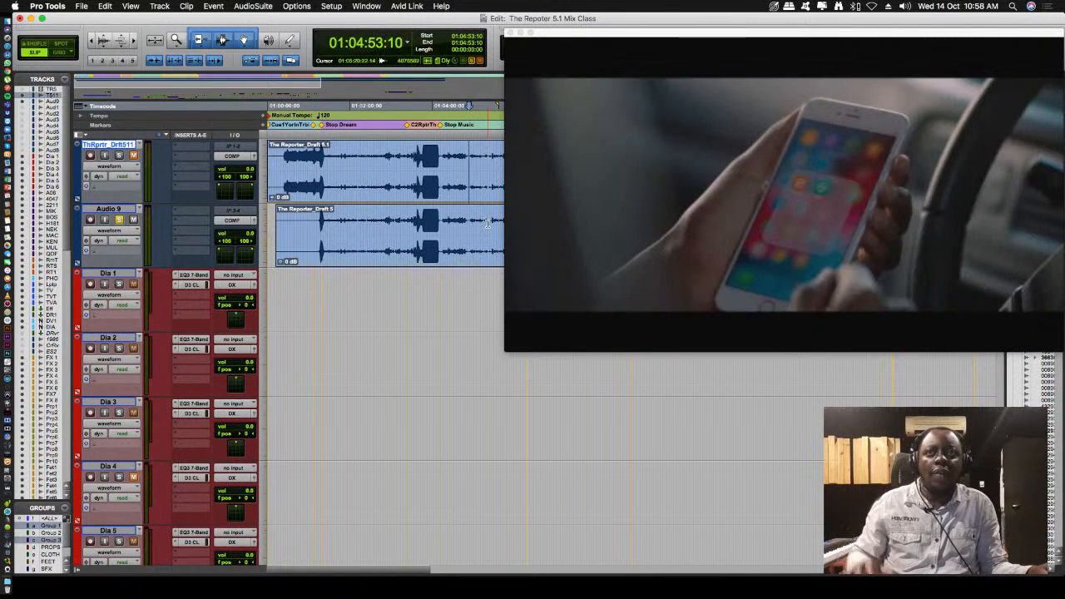
pyautogui.press('space')
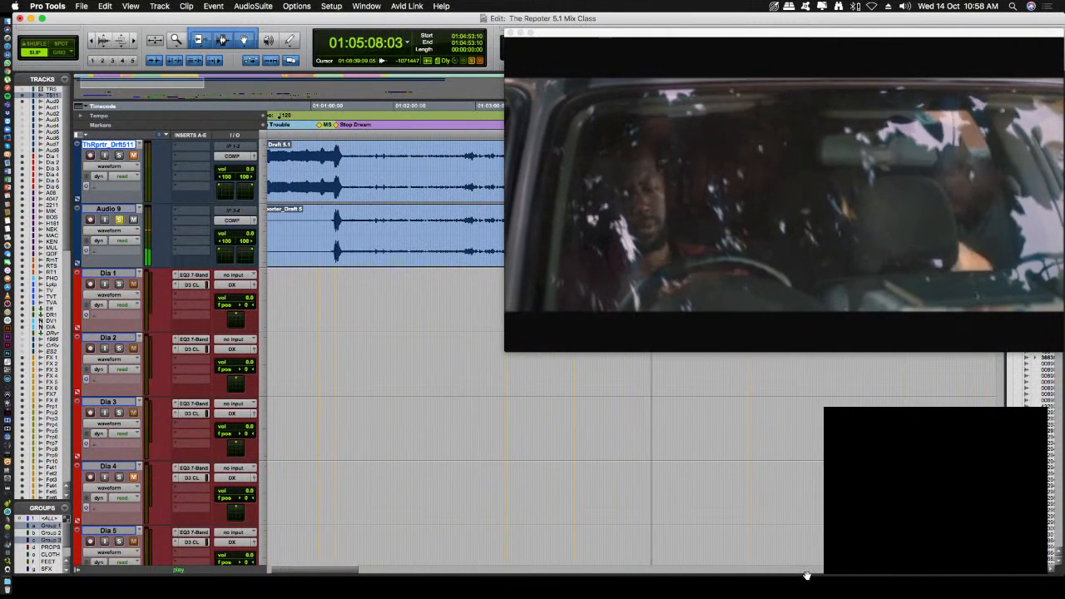
# - Bring the playing section into view, enlarge the video window and stop playback at the end of the car scene
pyautogui.moveTo(319, 571); pyautogui.dragTo(349, 577)
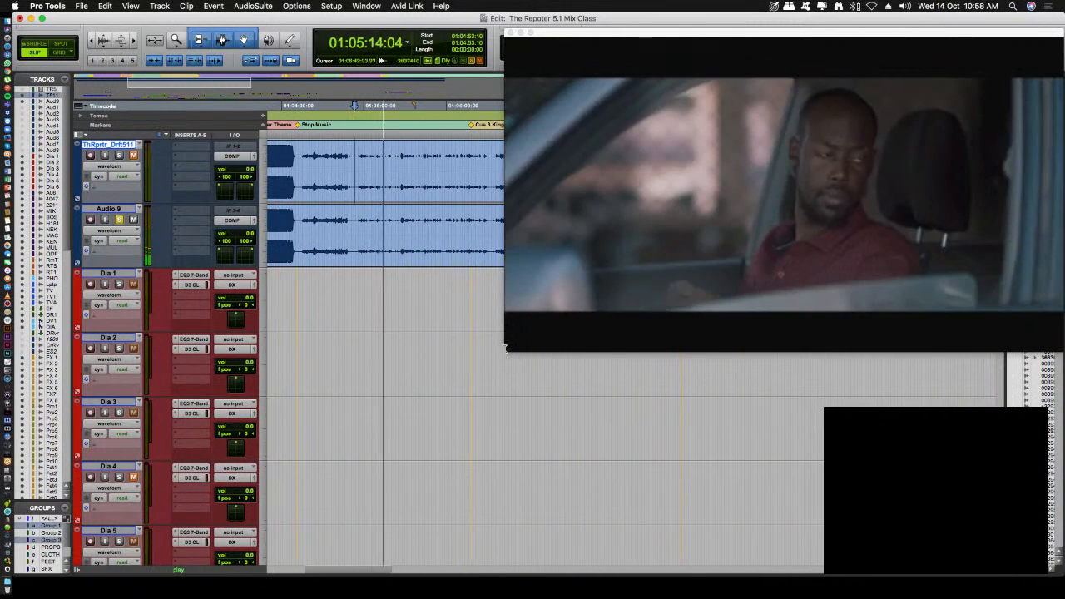
pyautogui.moveTo(506, 347); pyautogui.dragTo(433, 392)
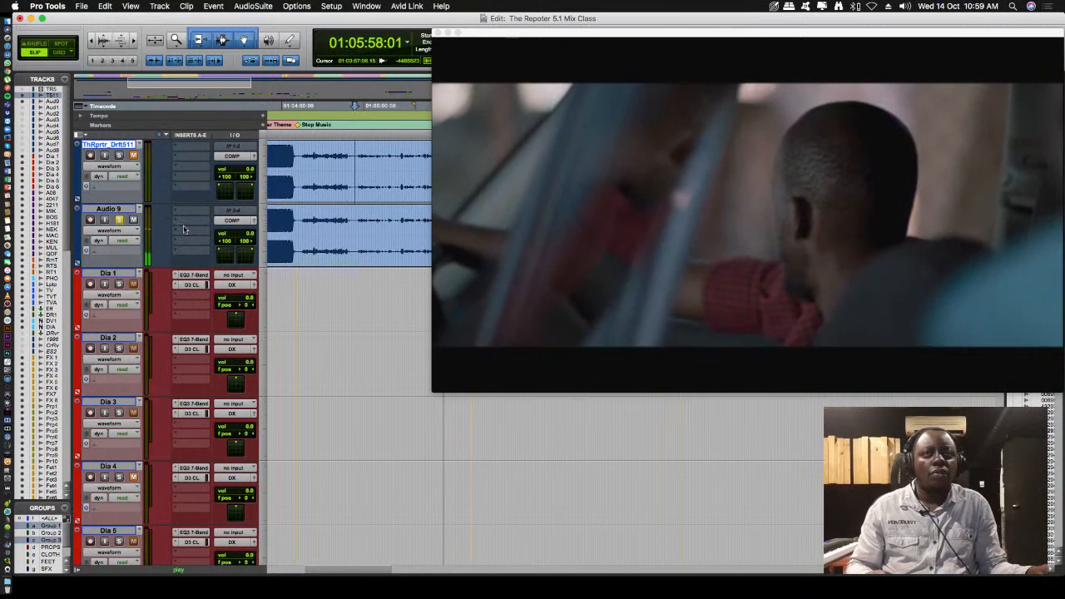
pyautogui.press('space')
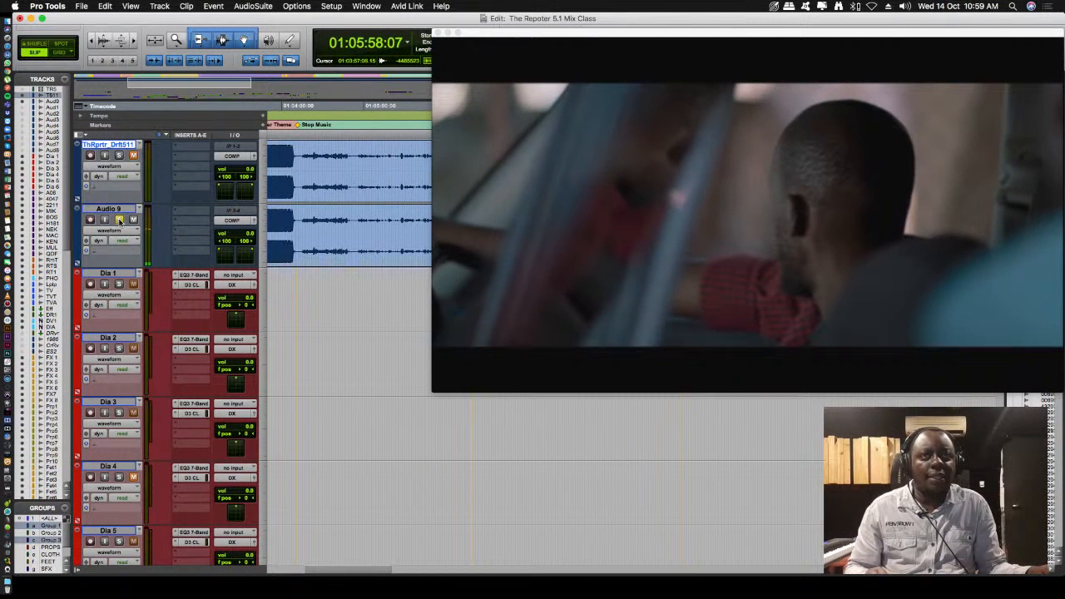
# - Turn off solo on Audio 9 and play the same scene from 01:04:56:06 with the session mix
pyautogui.click(121, 221)
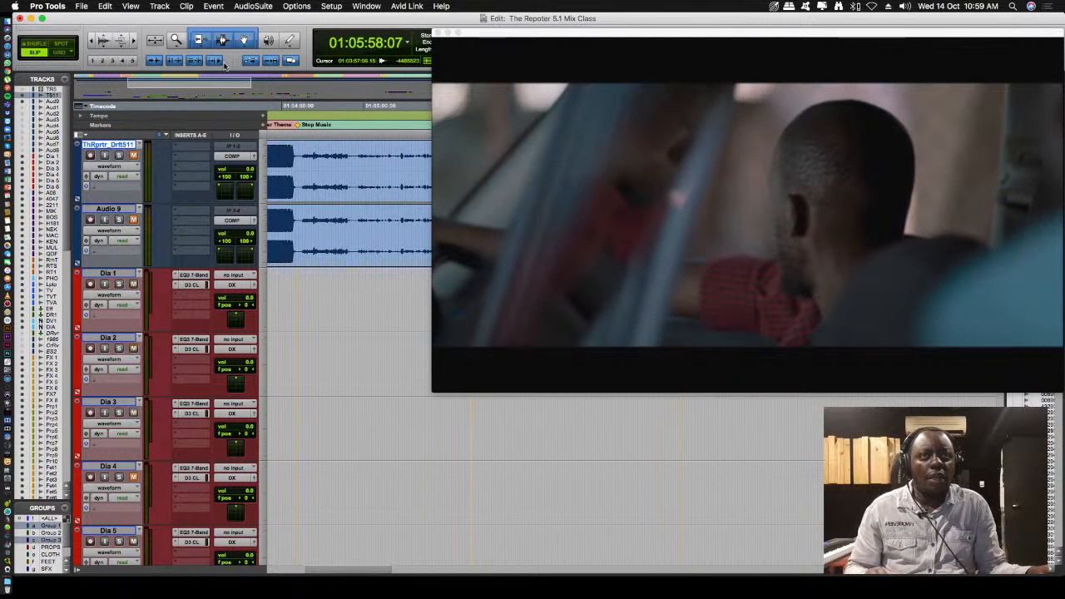
pyautogui.click(358, 220)
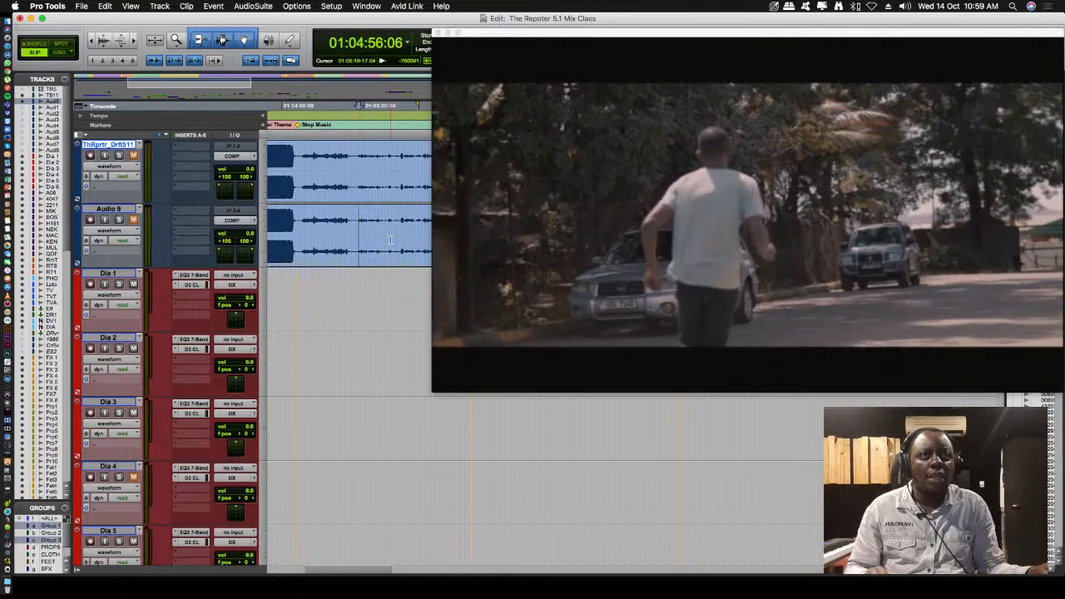
pyautogui.press('space')
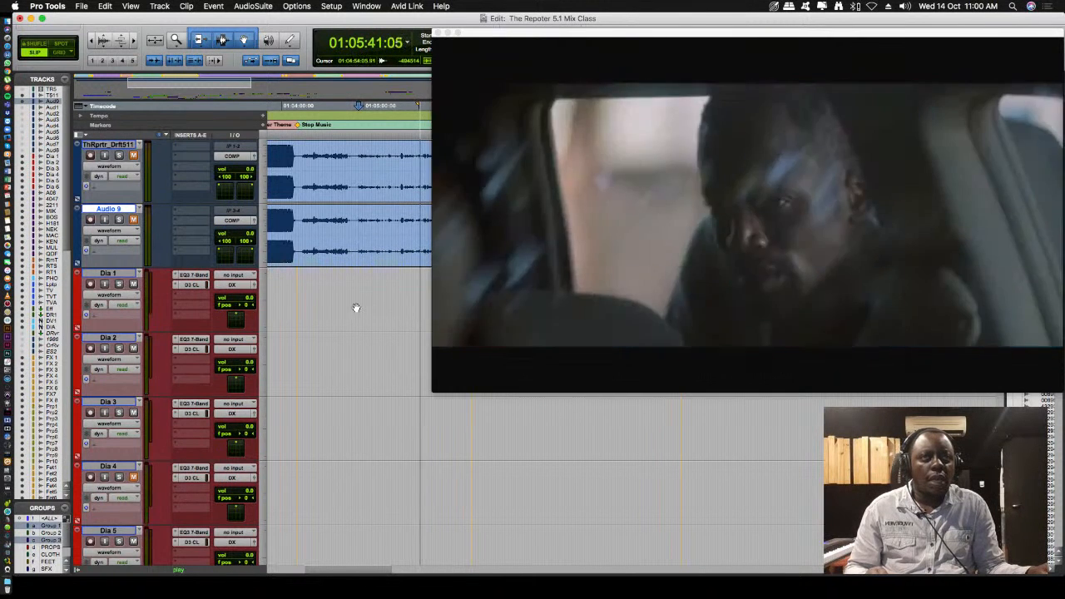
# - Solo Audio 9 during playback and toggle its mute off and on to compare the reference with the mix
pyautogui.click(119, 219)
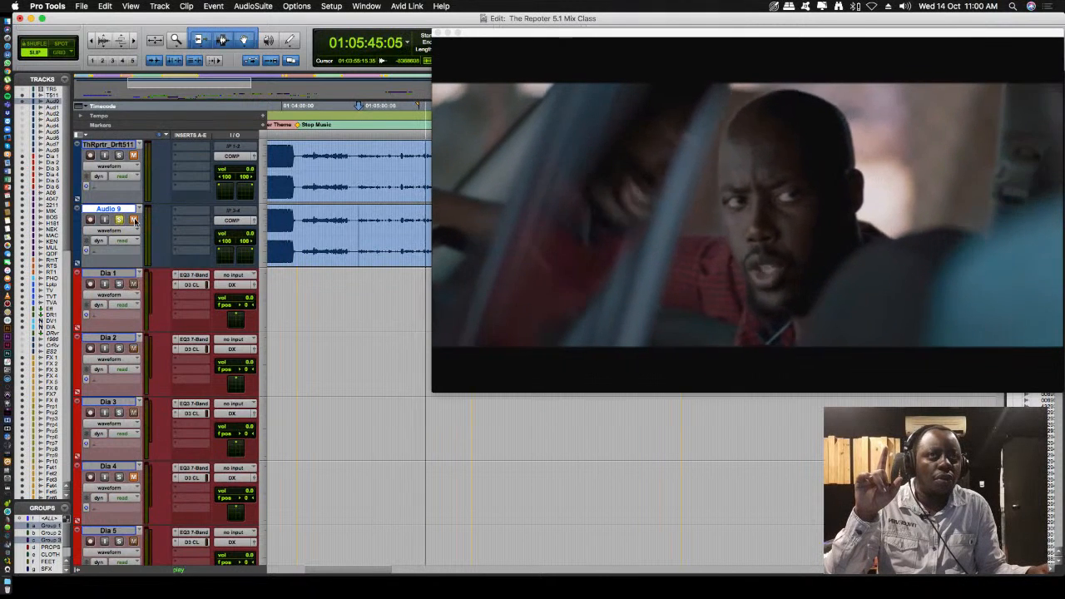
pyautogui.click(133, 219)
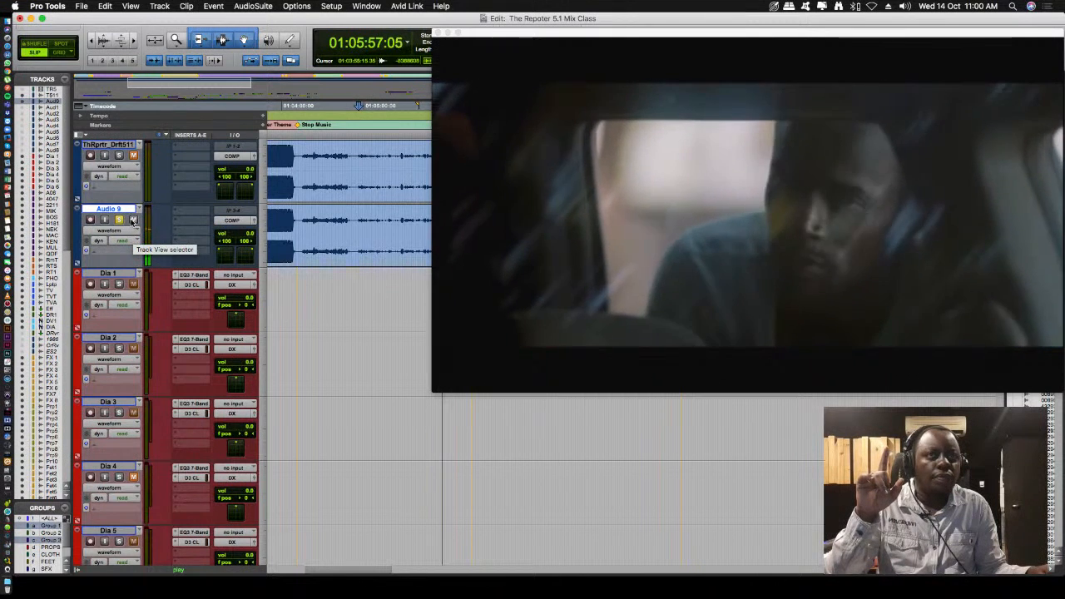
pyautogui.click(133, 220)
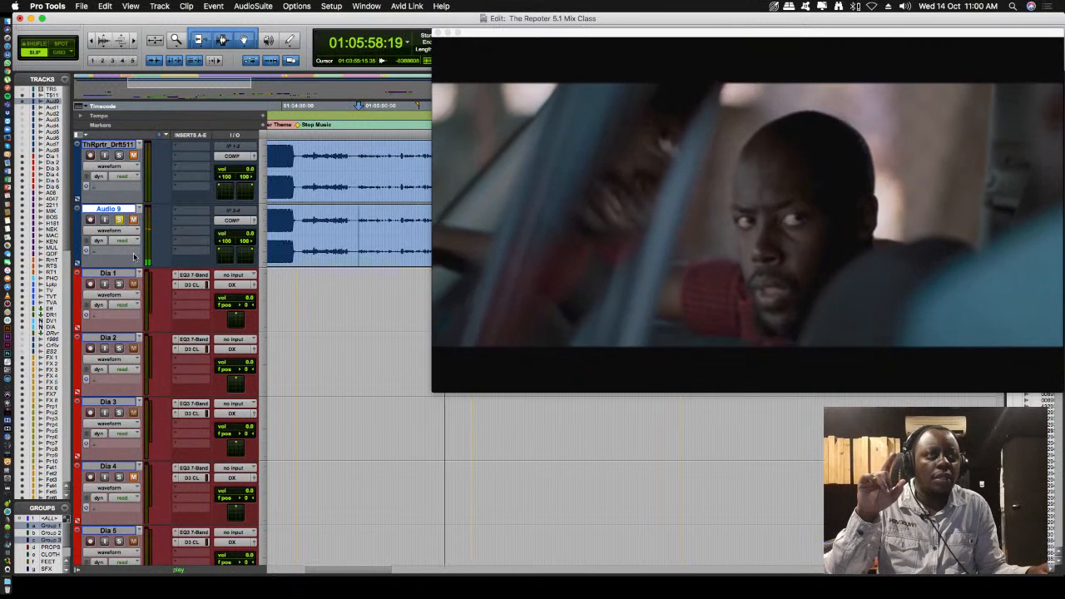
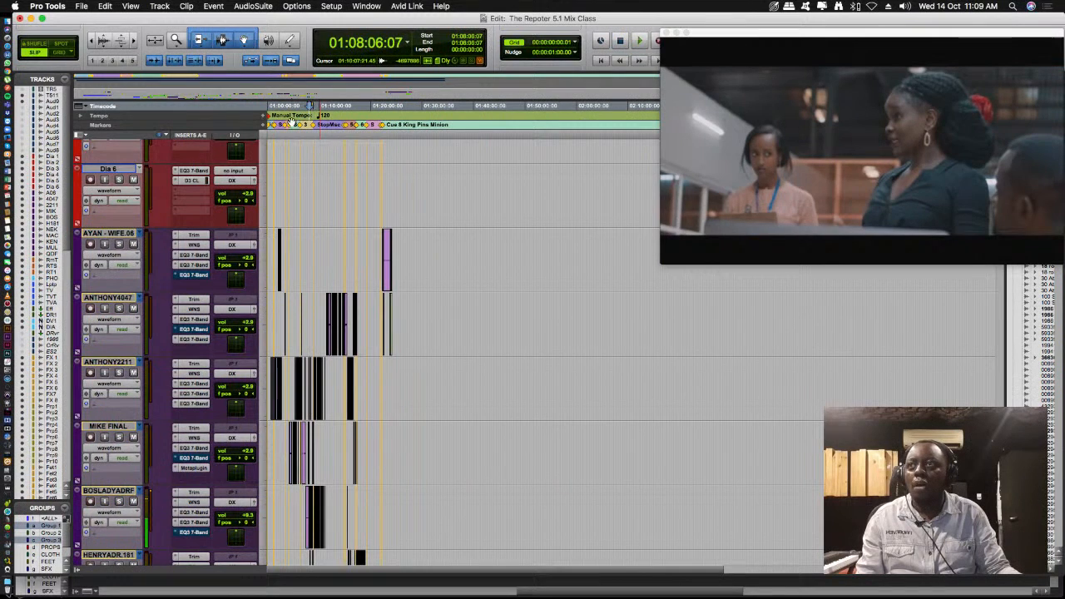
# - Search the timeline for the car scene, trying positions 01:02:28:17 and 01:03:43:02 before moving playback to 01:05:03:22
pyautogui.click(280, 108)
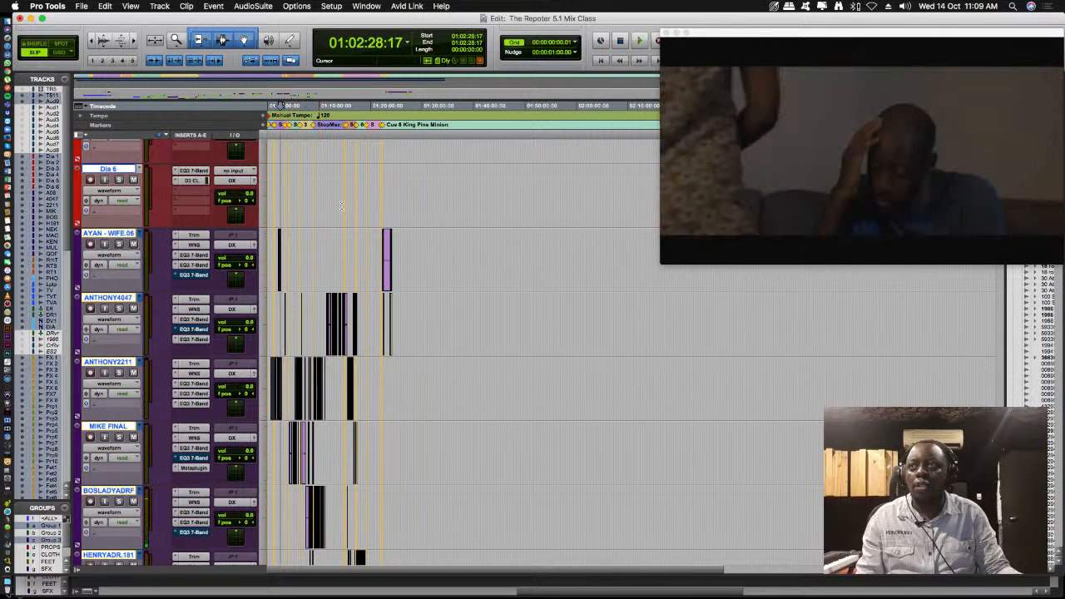
pyautogui.press('space')
pyautogui.press('super+bracketright')
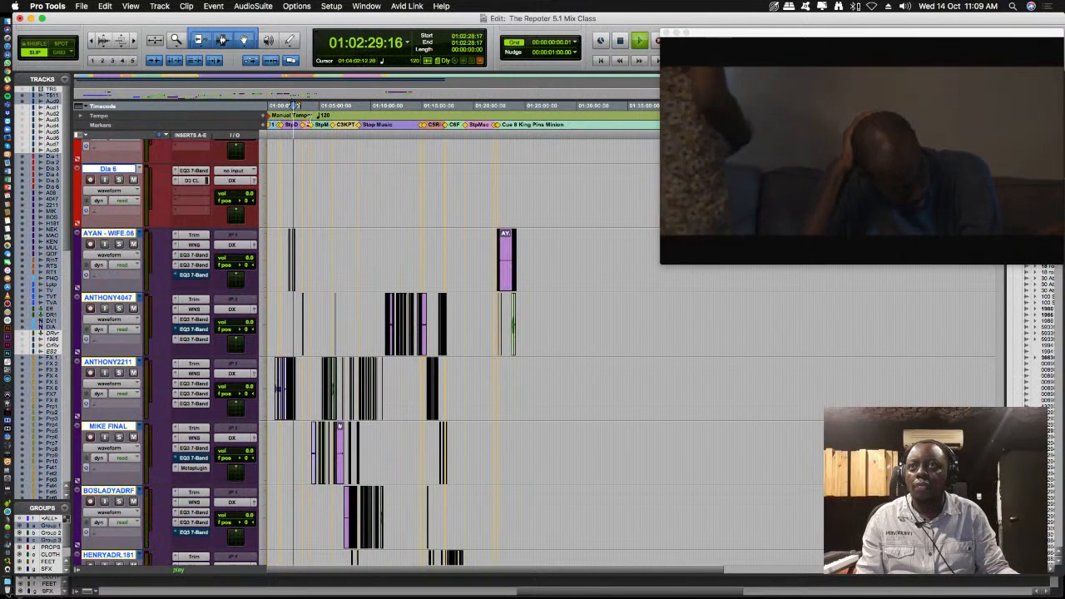
pyautogui.press('space')
pyautogui.click(310, 114)
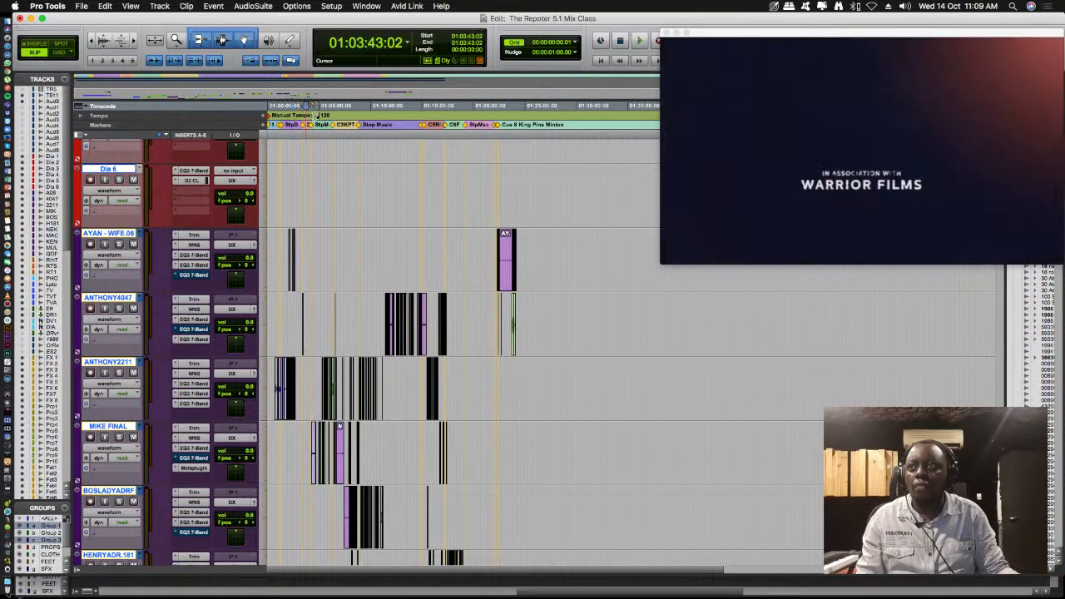
pyautogui.click(323, 109)
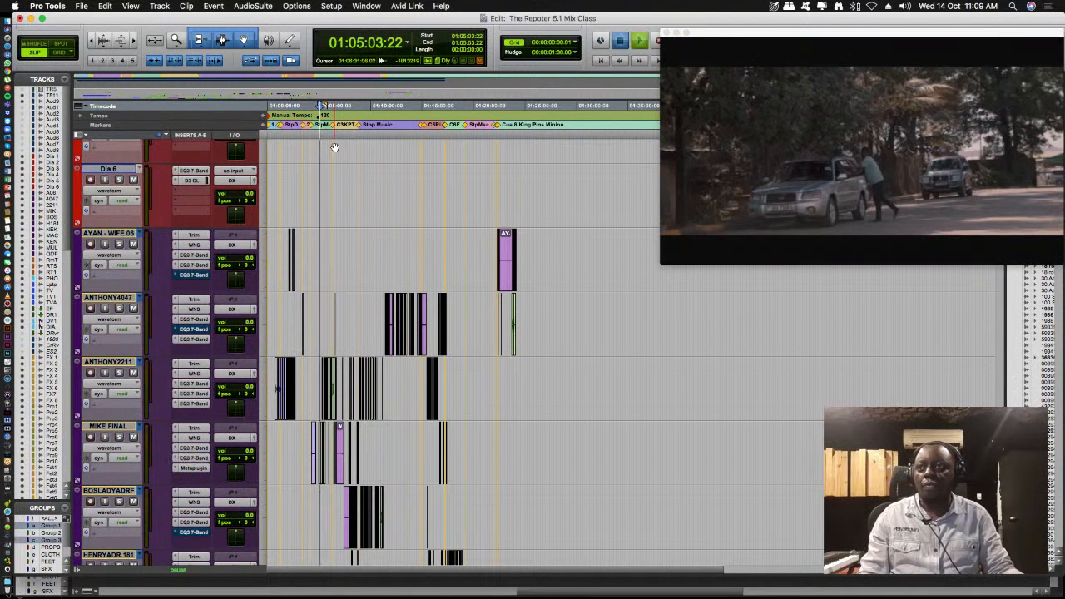
# - Play the car scene from 01:05:03:22 with the MIKE FINAL and ANTHONY2211 clips in close view, and stop at 01:05:17:12
pyautogui.press('super+bracketright')
pyautogui.press('space')
pyautogui.press('super+bracketright')
pyautogui.press('super+bracketright')
pyautogui.press('super+bracketright')
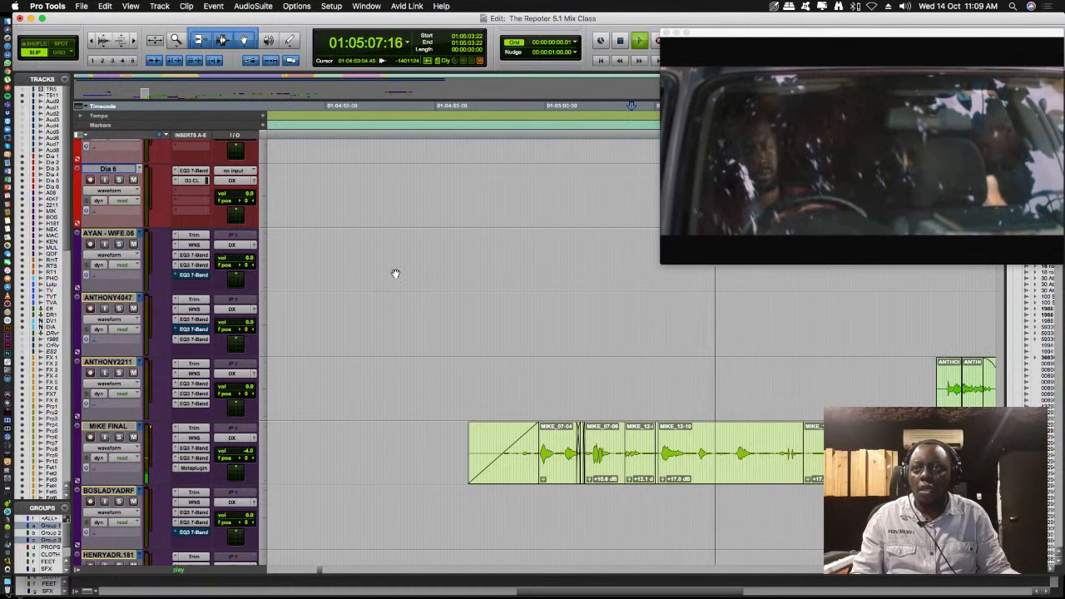
pyautogui.scroll(-2, 365, 474)
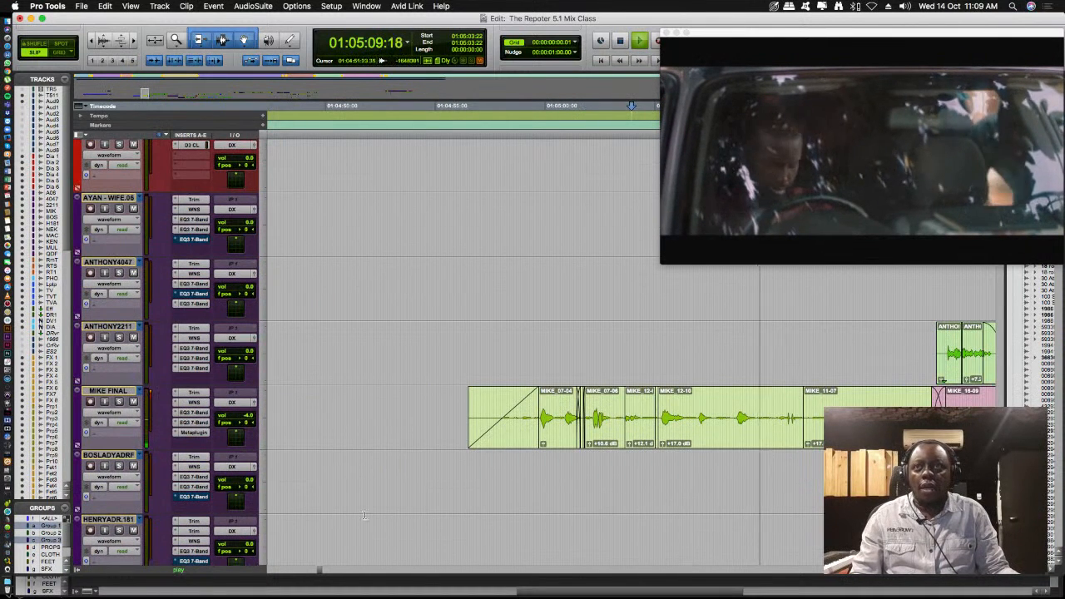
pyautogui.moveTo(318, 570); pyautogui.dragTo(326, 570)
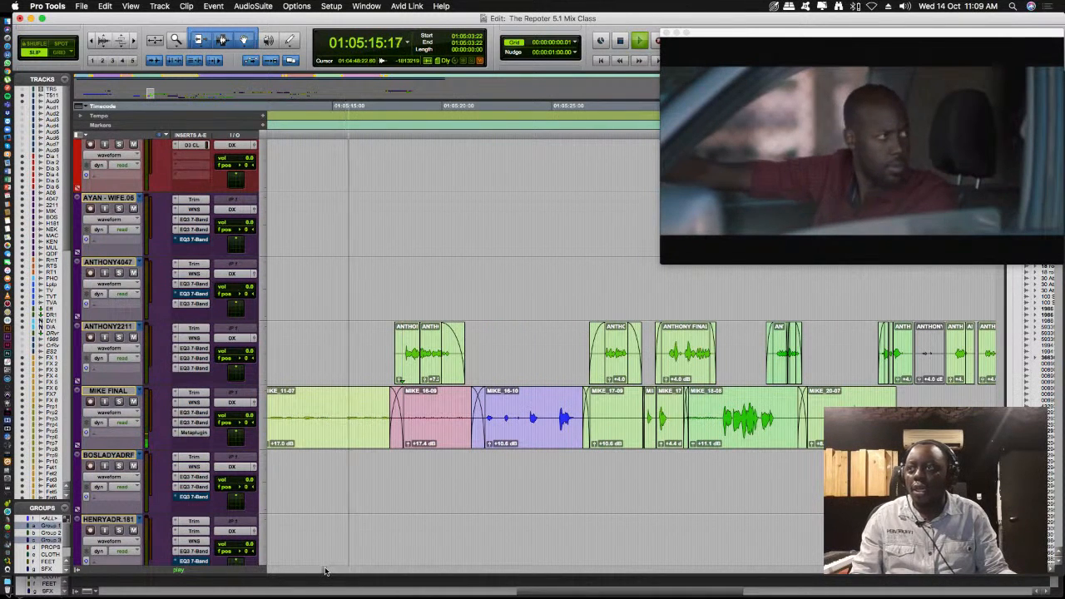
pyautogui.press('space')
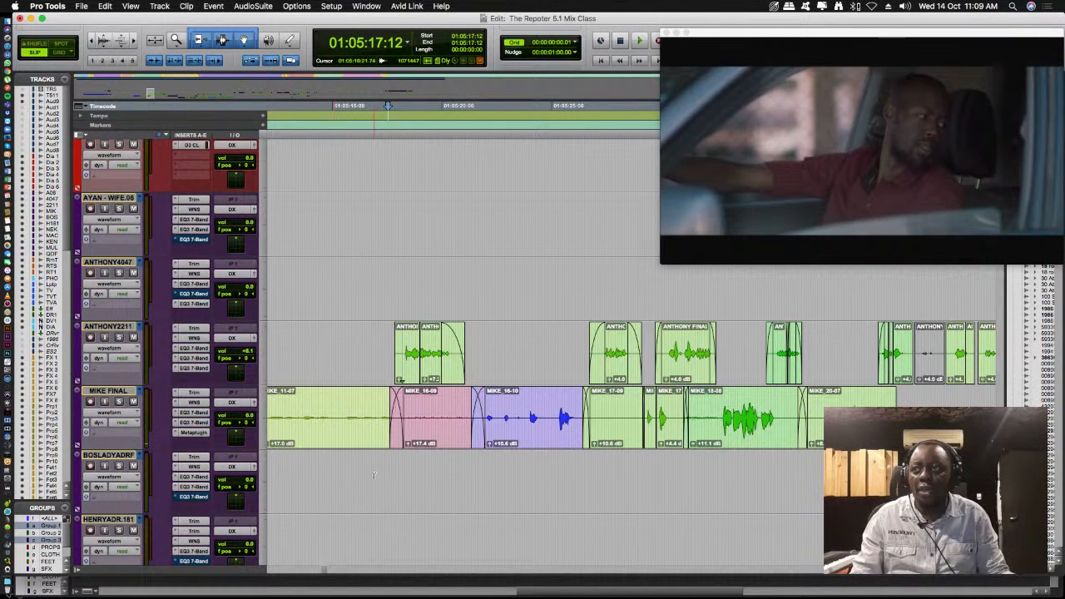
# - Play from 01:05:17:23 and solo ANTHONY2211 to hear its processed dialogue alone, stopping at 01:05:41:03
pyautogui.click(401, 287)
pyautogui.press('space')
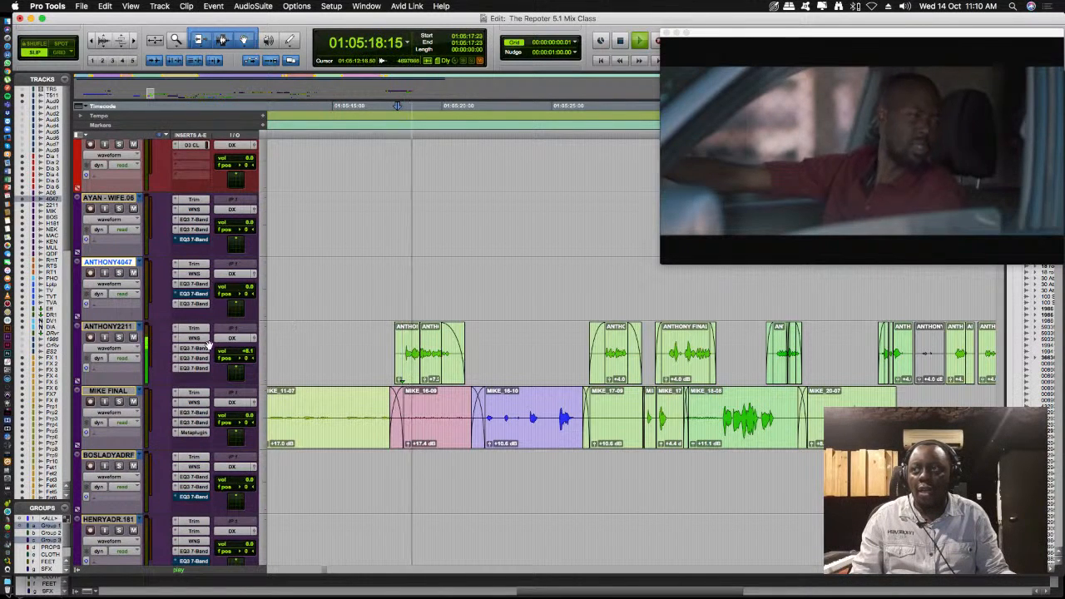
pyautogui.click(119, 338)
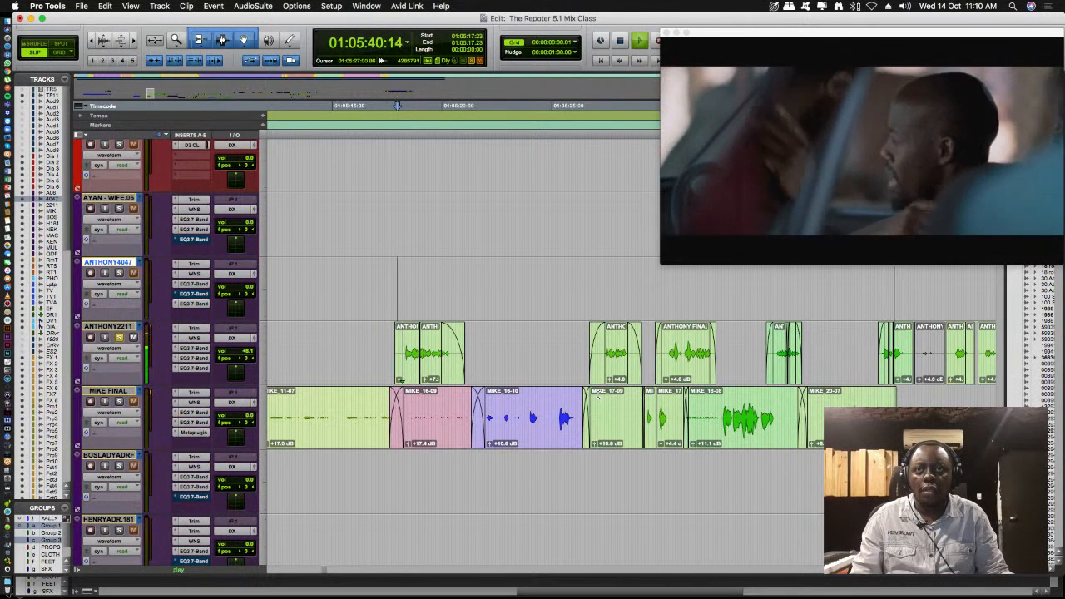
pyautogui.press('space')
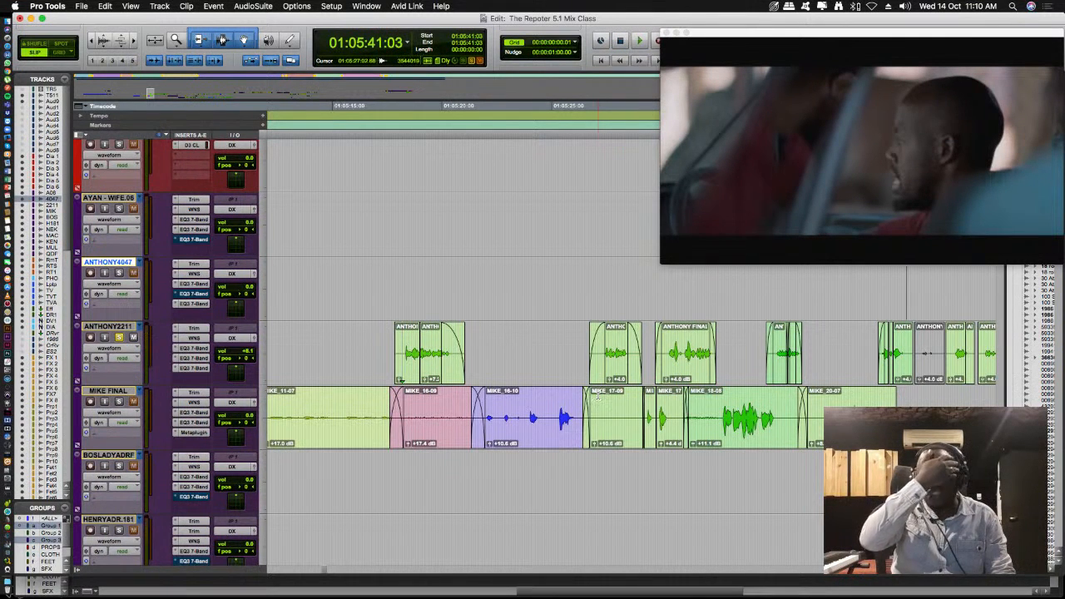
# - Bypass all inserts on the ANTHONY2211 mixer channel and play its dialogue from 01:05:17:17 until 01:05:37:00
pyautogui.click(397, 341)
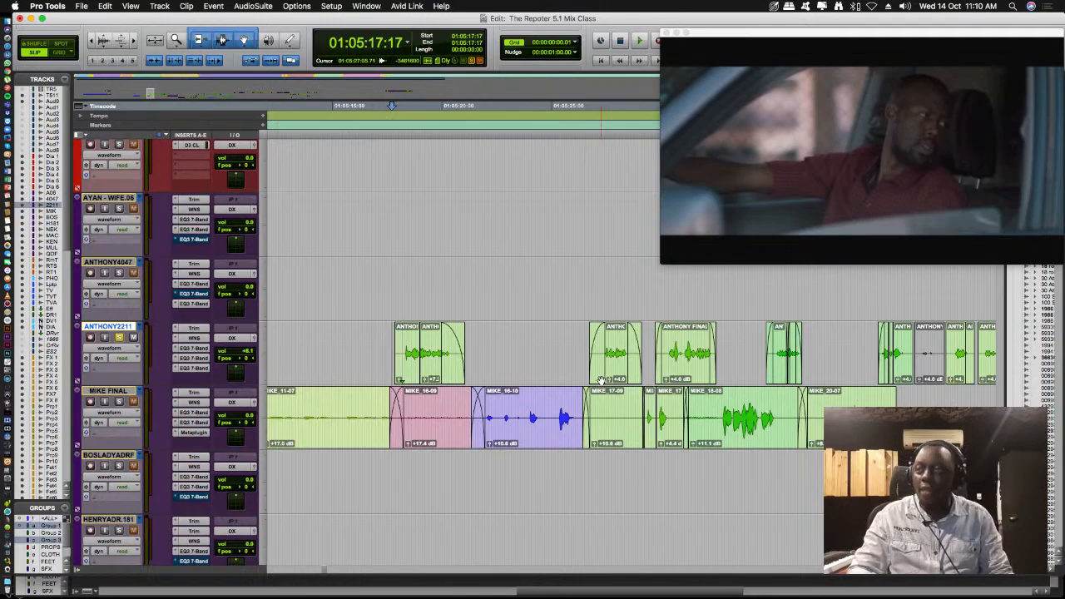
pyautogui.press('super+equal')
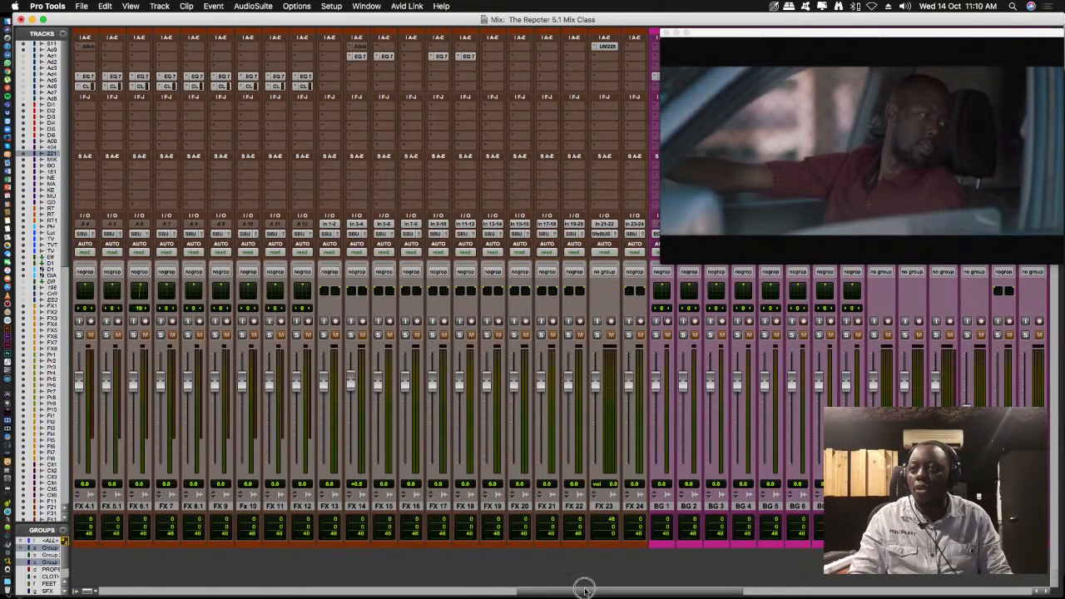
pyautogui.moveTo(593, 589); pyautogui.dragTo(52, 595)
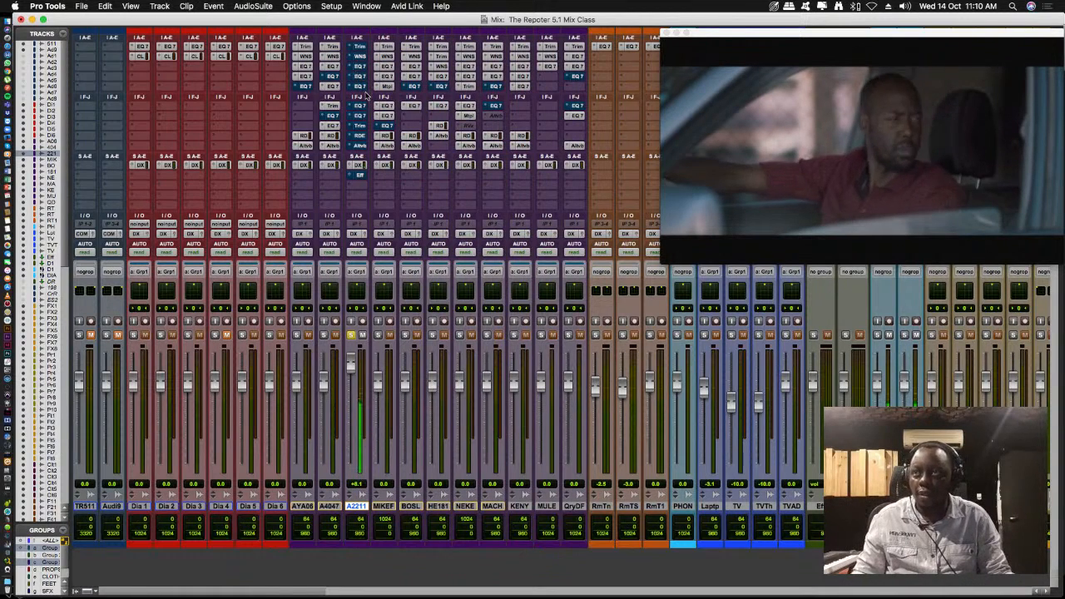
pyautogui.press('super+equal')
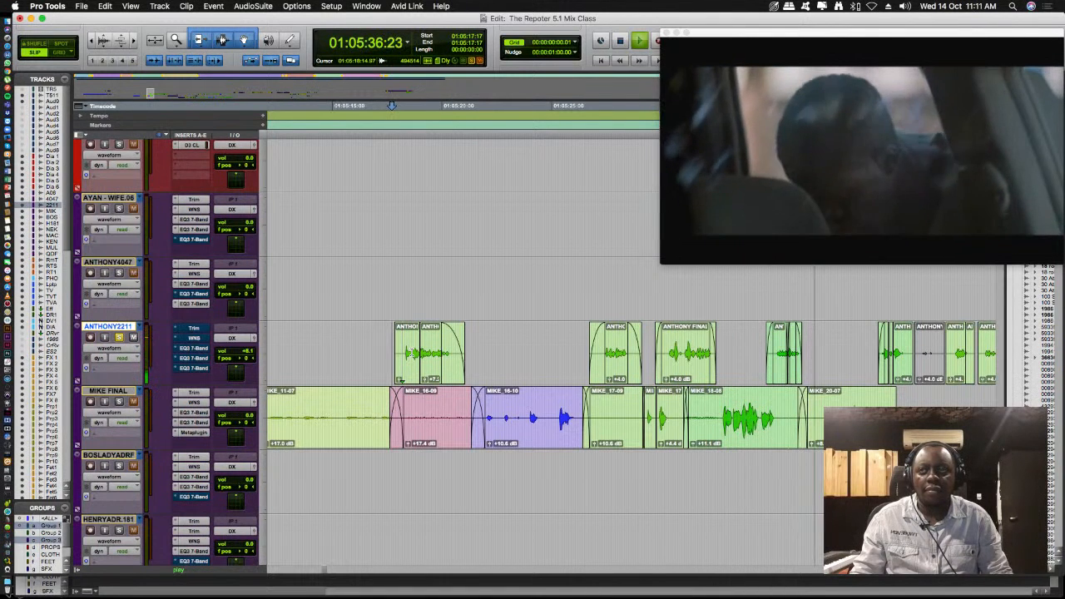
pyautogui.press('space')
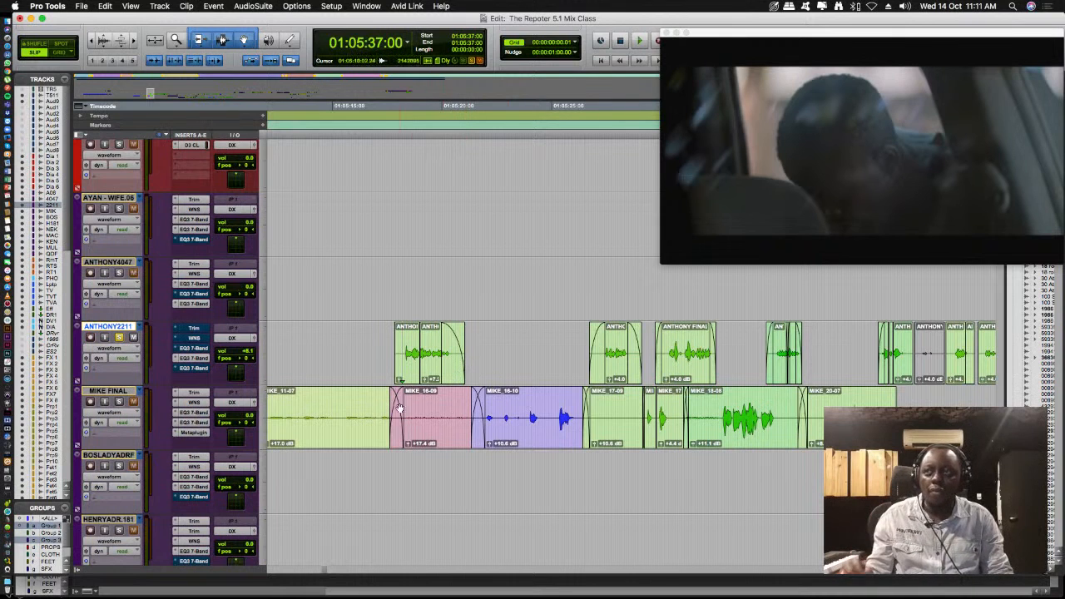
# - Replay the unprocessed dialogue from 01:05:18:07 to 01:05:19:09 and open the WNS noise suppressor on ANTHONY2211
pyautogui.click(405, 353)
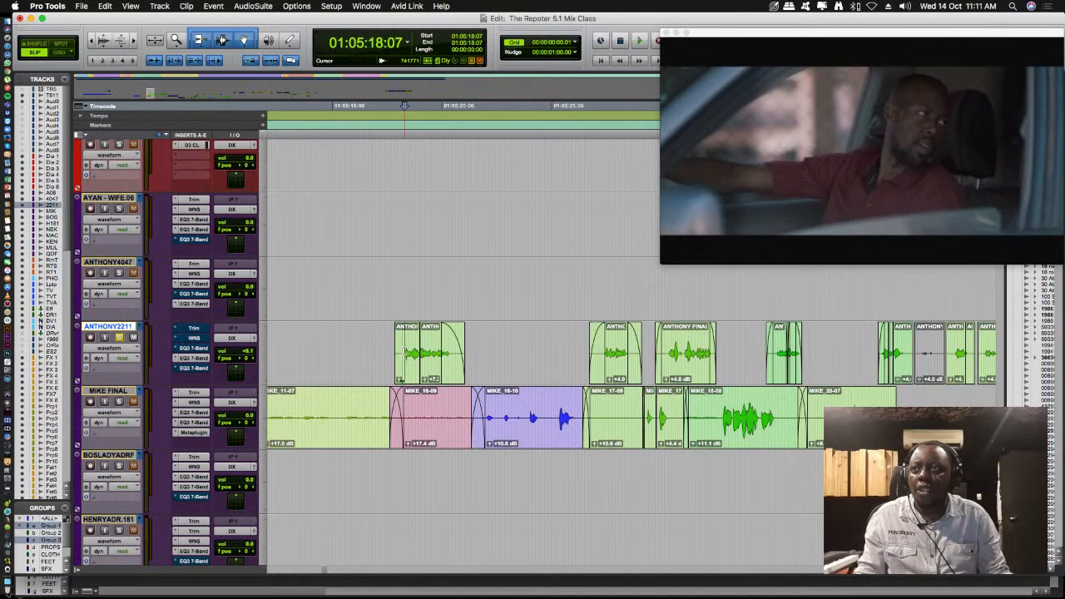
pyautogui.press('space')
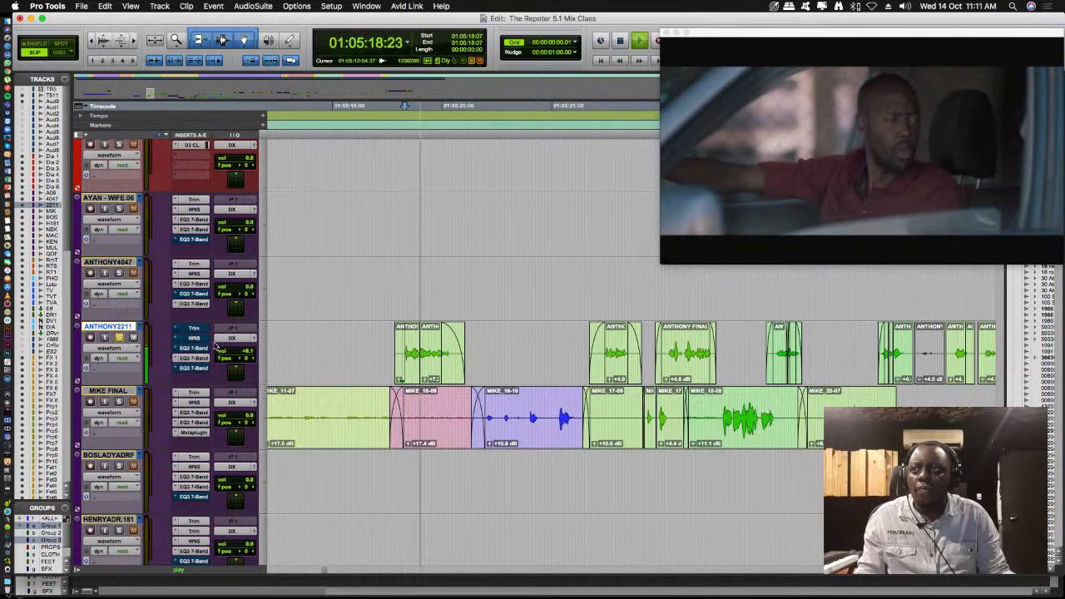
pyautogui.press('space')
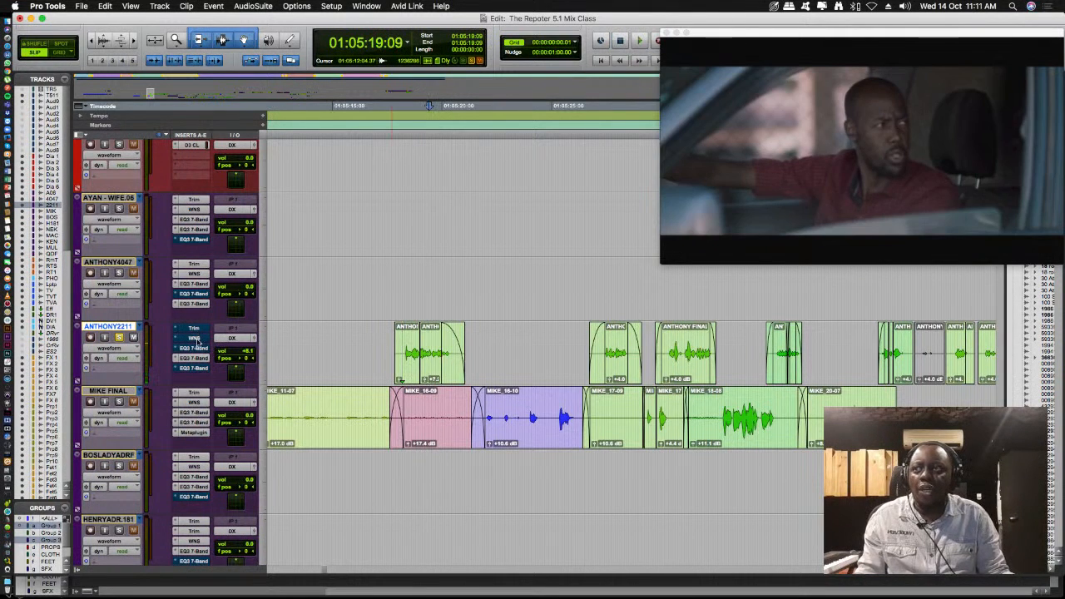
pyautogui.click(197, 341)
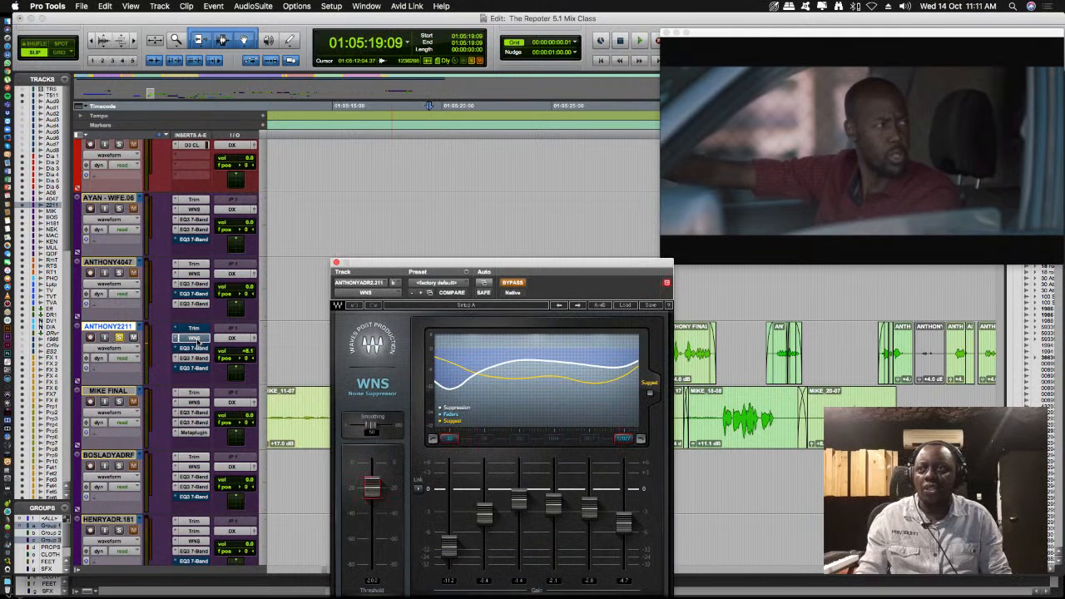
pyautogui.moveTo(571, 268); pyautogui.dragTo(520, 207)
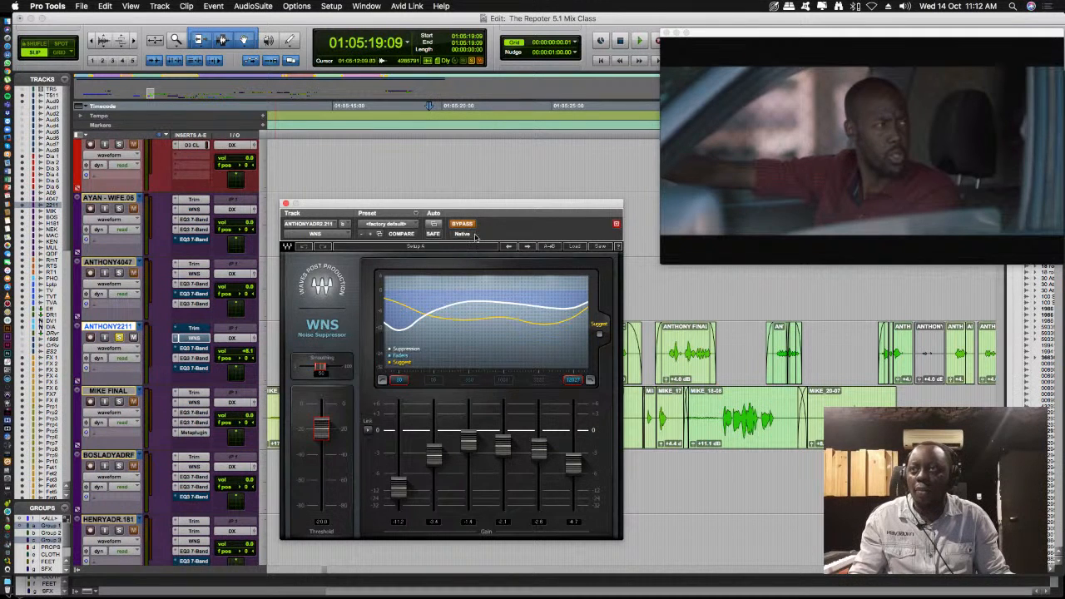
# - Play the dialogue with WNS bypassed, then turn its bypass off and continue from 01:05:29:08 to compare
pyautogui.press('space')
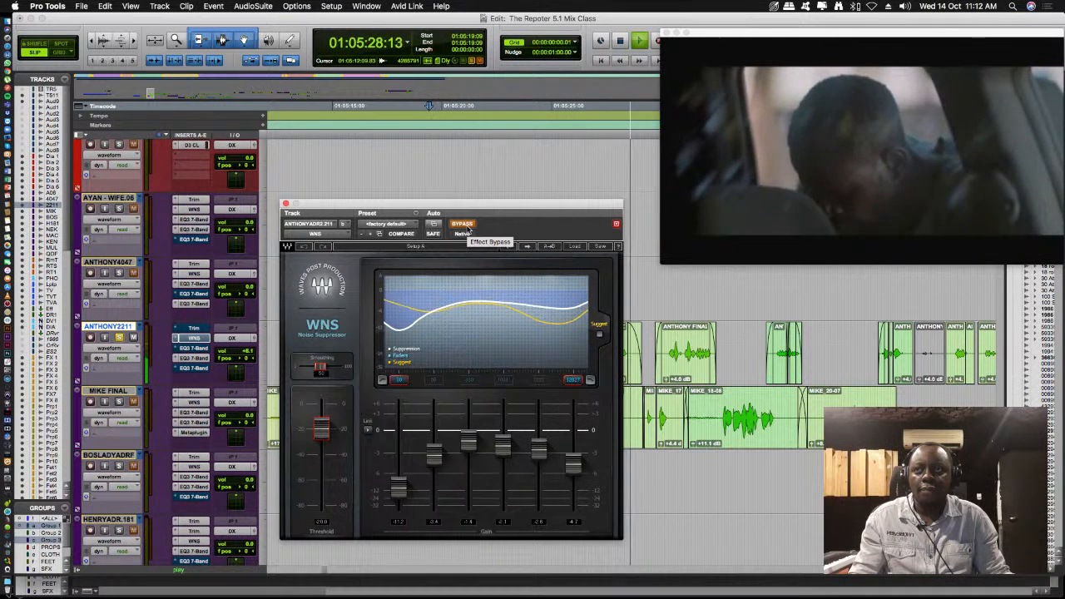
pyautogui.press('space')
pyautogui.click(467, 229)
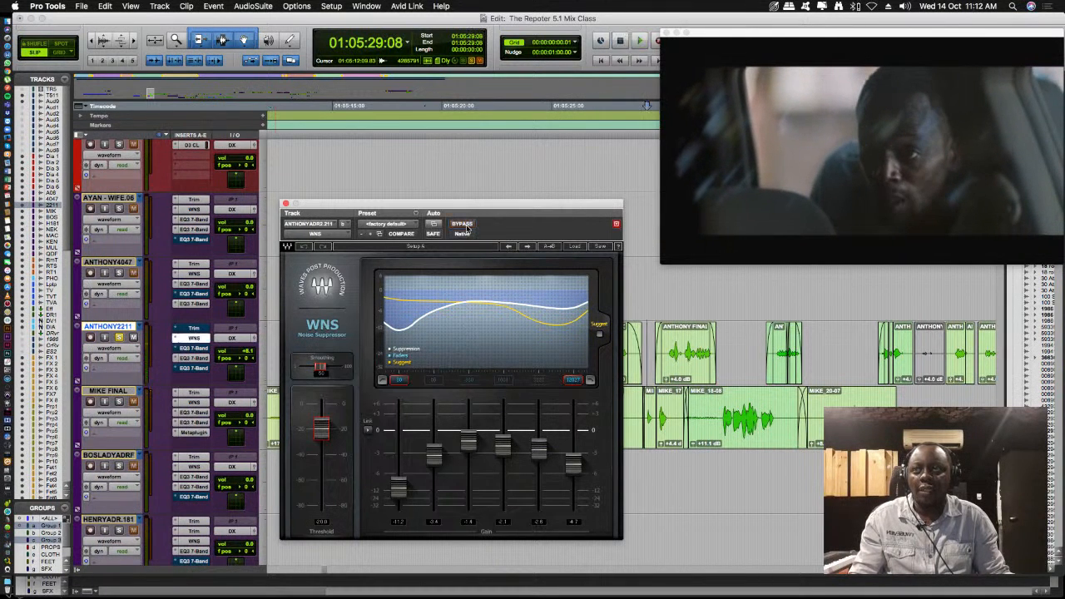
pyautogui.press('space')
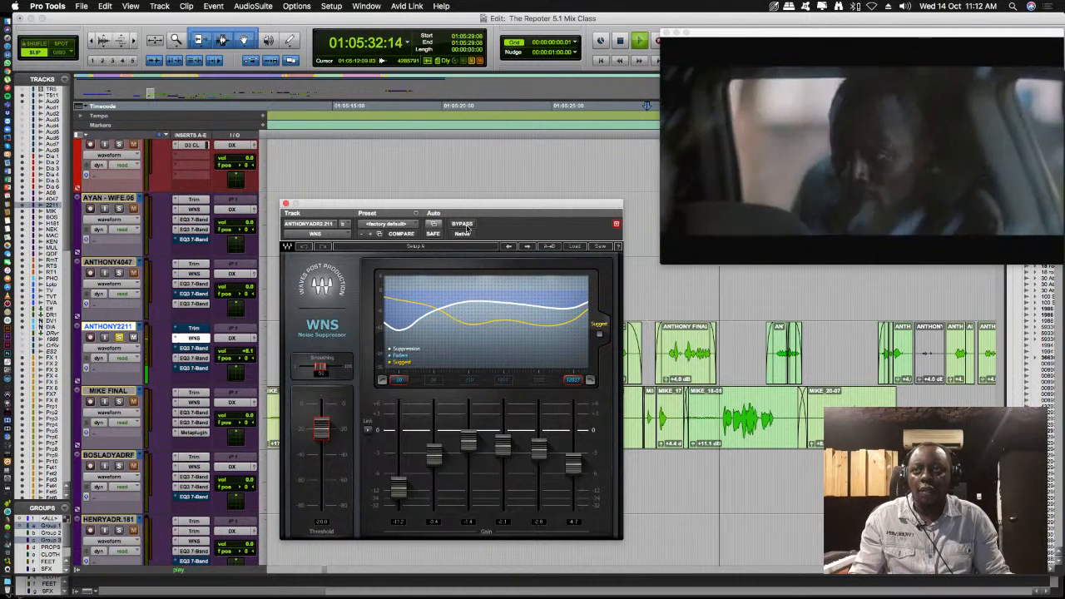
pyautogui.press('space')
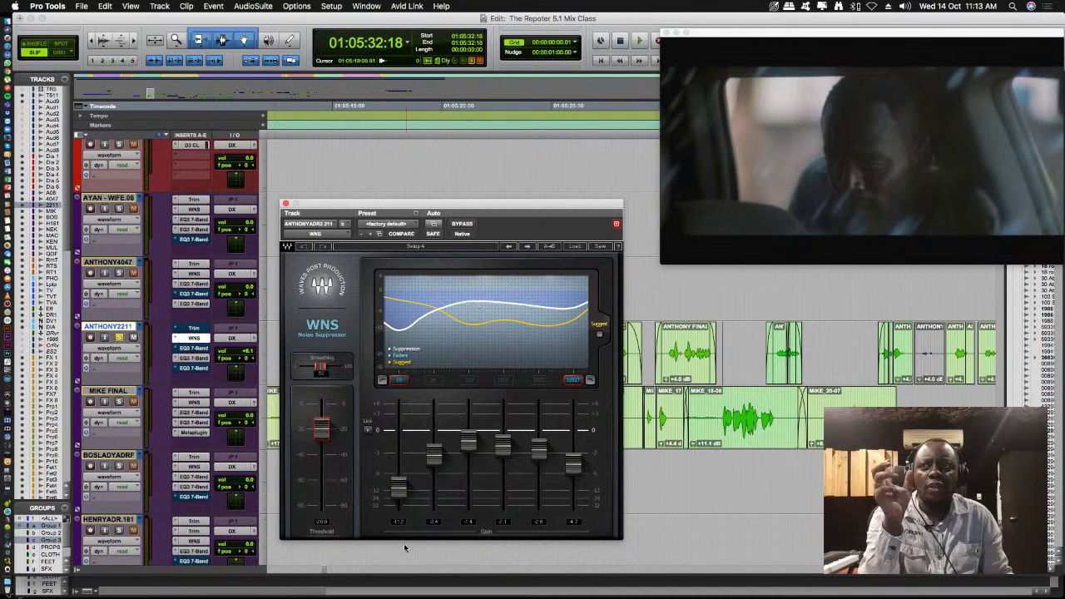
# - Raise the gain of the lowest frequency band in WNS and briefly play the dialogue from 01:05:32:18
pyautogui.moveTo(397, 486); pyautogui.dragTo(398, 465)
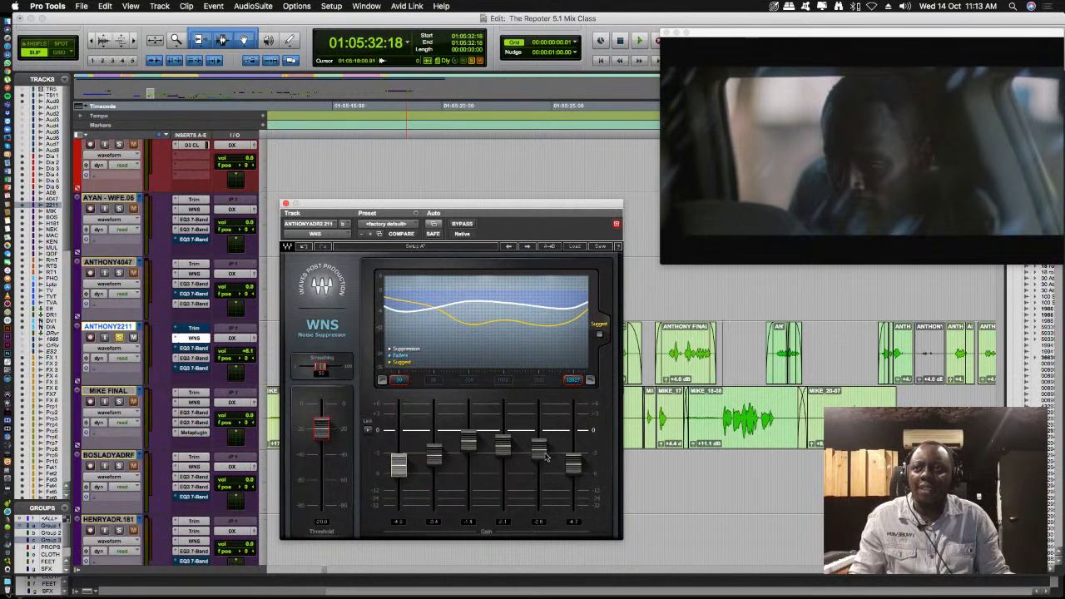
pyautogui.click(403, 464)
pyautogui.press('space')
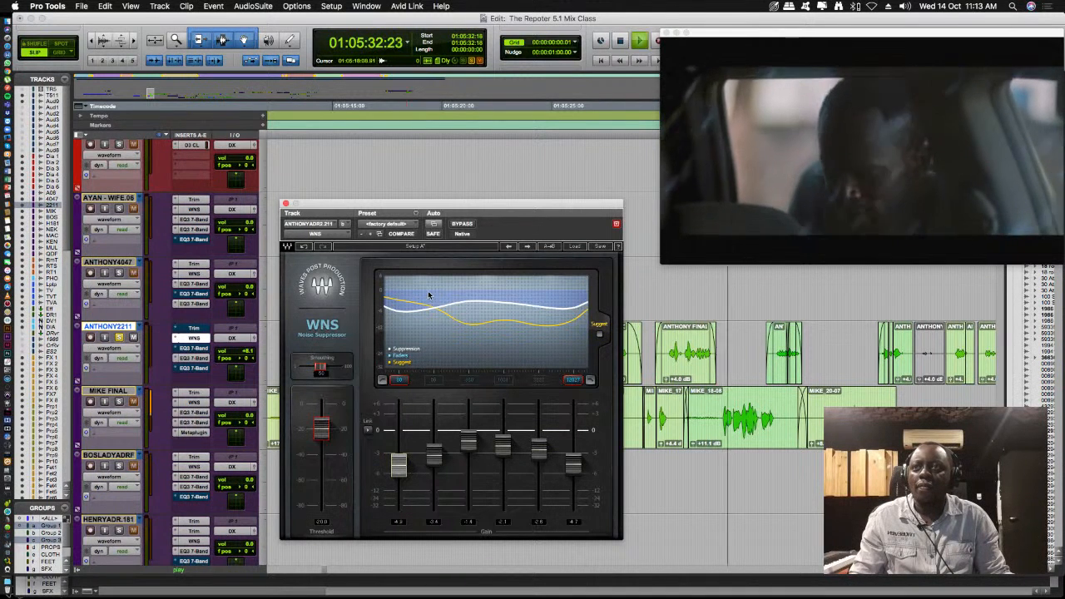
pyautogui.press('space')
# - Move the WNS plug-in window clear of the dialogue clips while playing and stopping the scene
pyautogui.moveTo(581, 205); pyautogui.dragTo(676, 359)
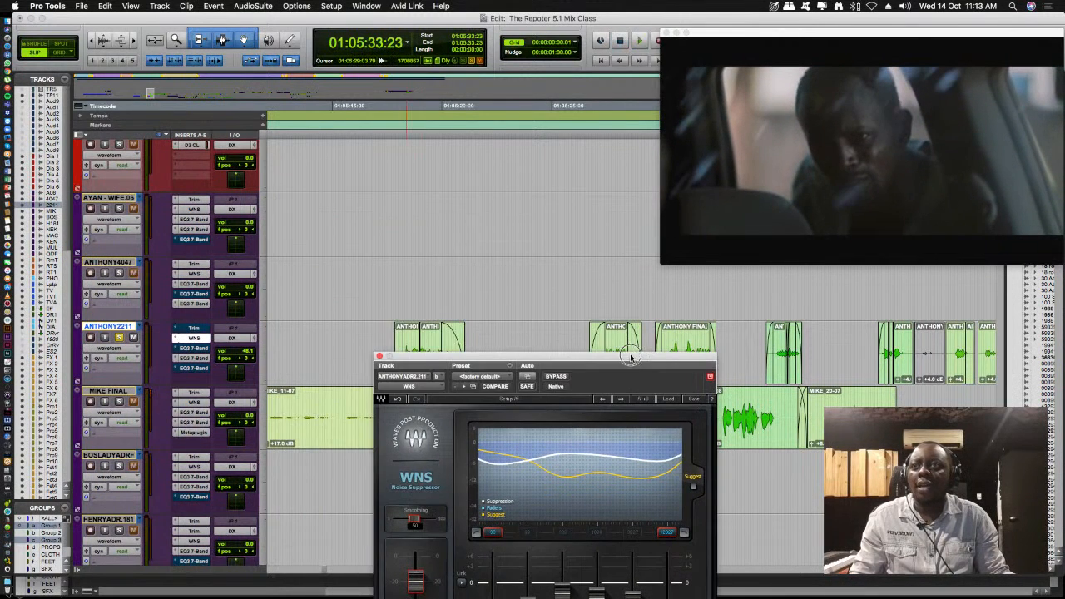
pyautogui.press('space')
pyautogui.press('p')
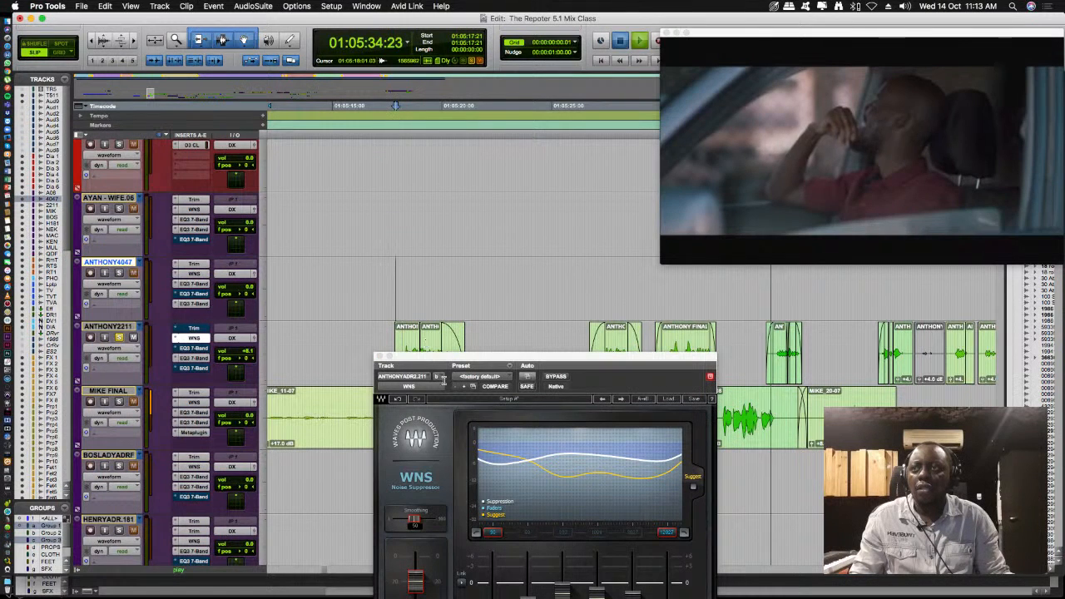
pyautogui.press('space')
pyautogui.moveTo(448, 358); pyautogui.dragTo(100, 66)
pyautogui.press('space')
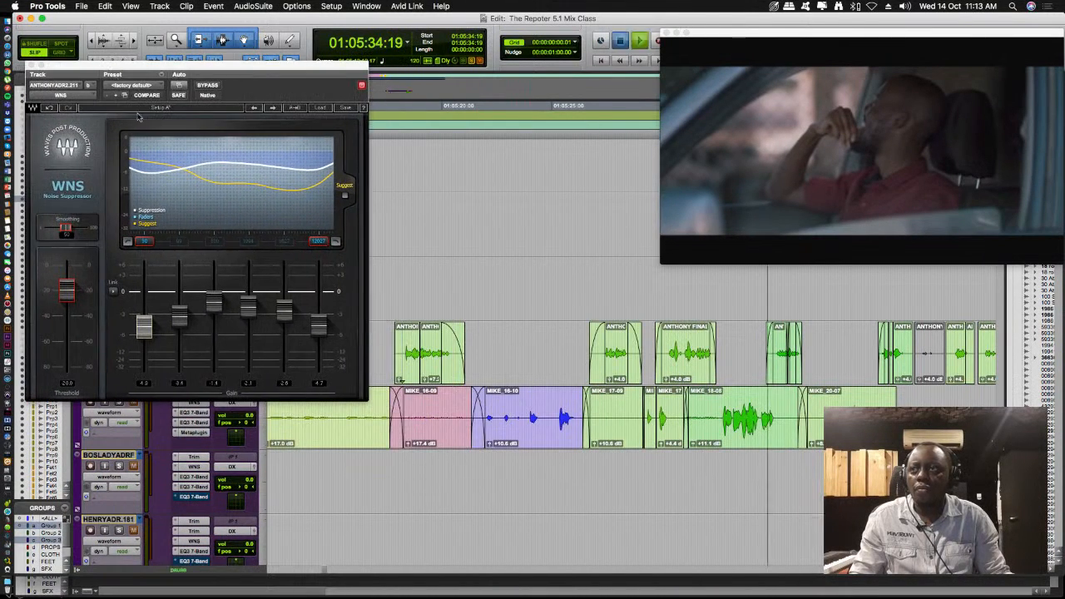
# - Play the ANTHONY2211 dialogue from 01:05:17:21 with WNS active, then bypass WNS and replay the passage to compare
pyautogui.click(397, 287)
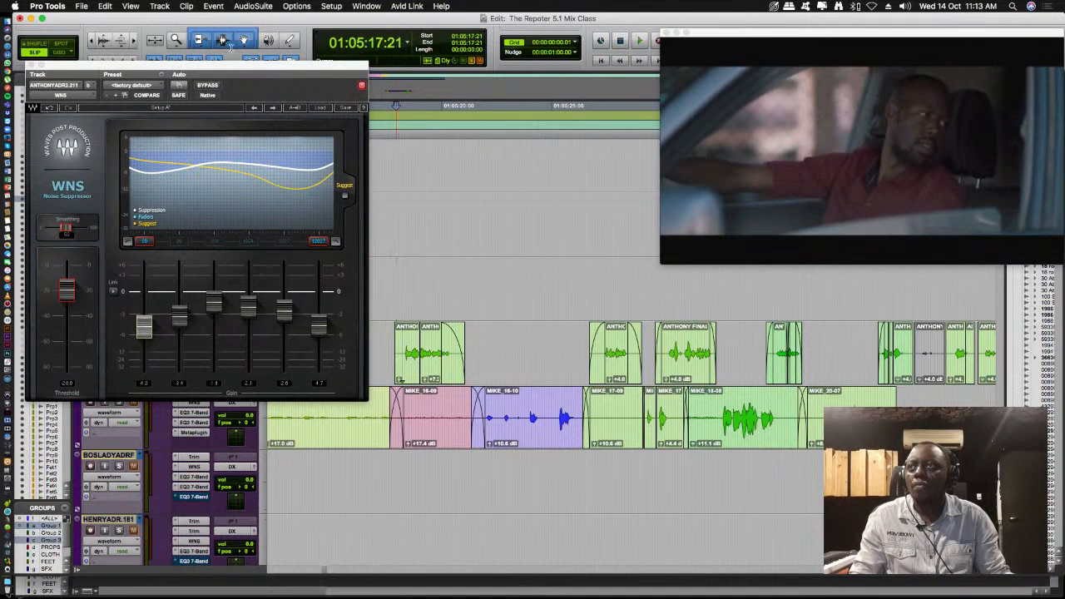
pyautogui.press('space')
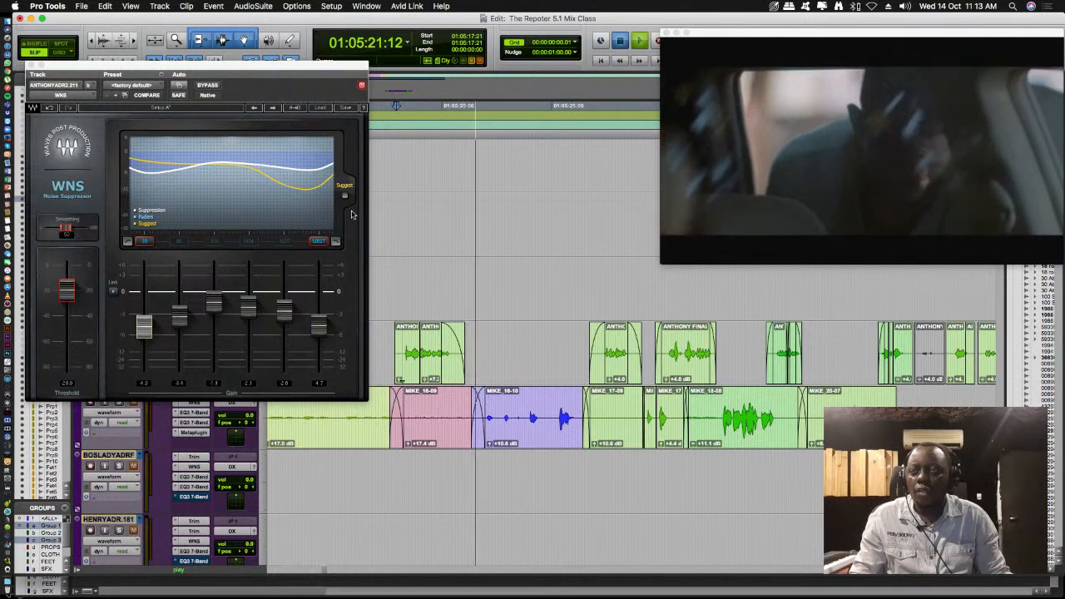
pyautogui.press('space')
pyautogui.press('space')
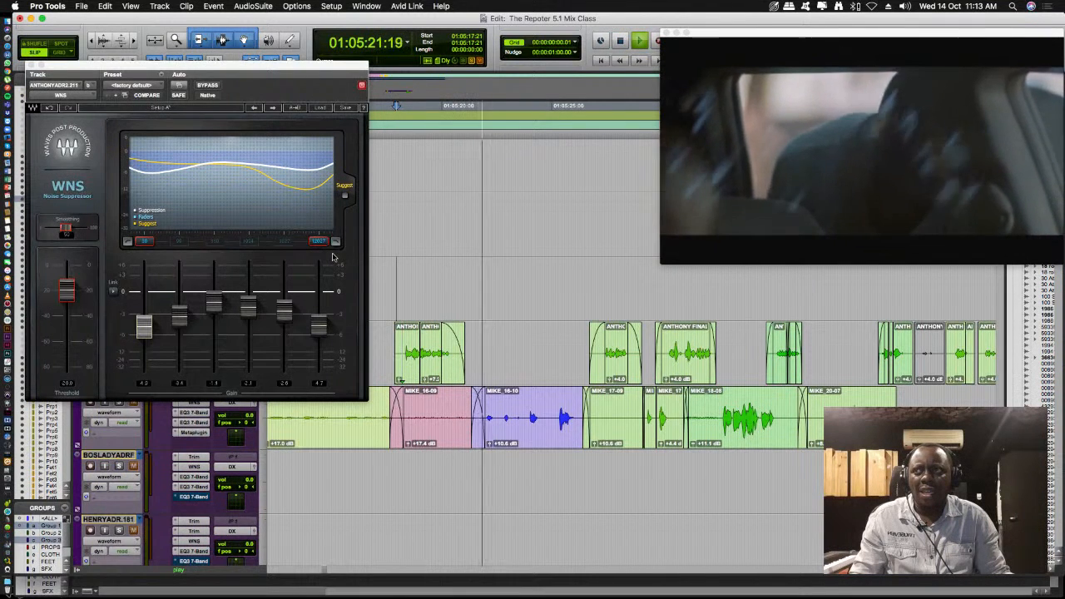
pyautogui.press('space')
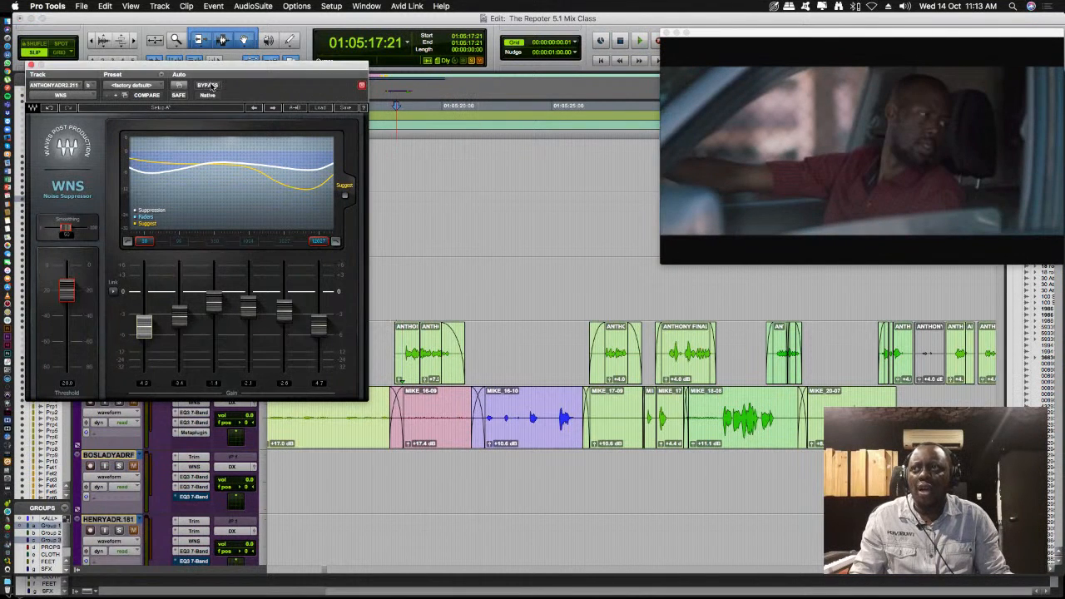
pyautogui.click(213, 86)
pyautogui.press('space')
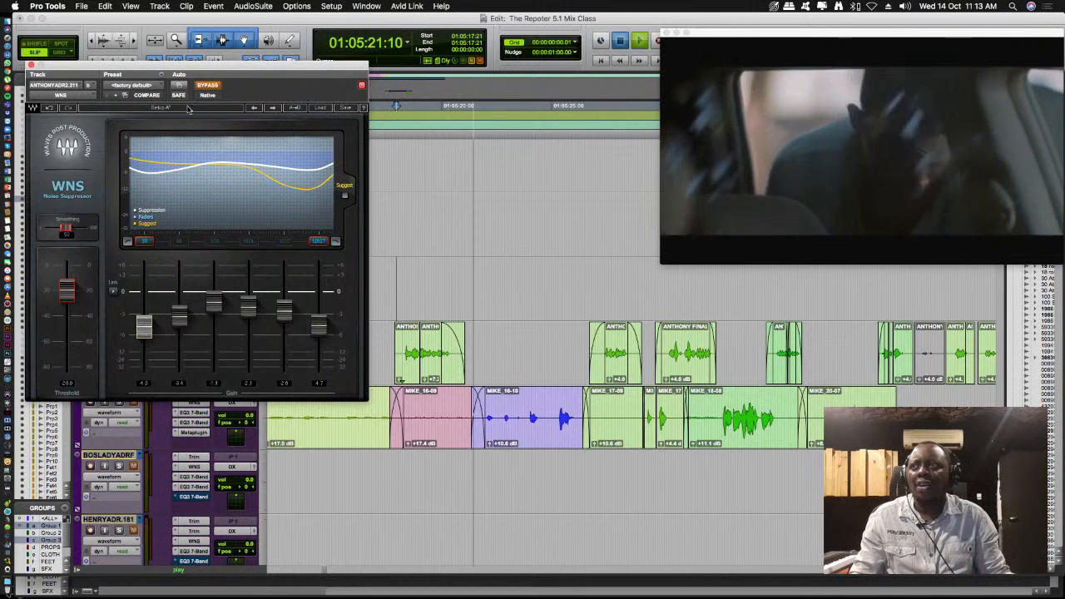
# - Stop playback, take WNS on ANTHONY2211 out of bypass, and move its window to uncover the track names and inserts
pyautogui.press('space')
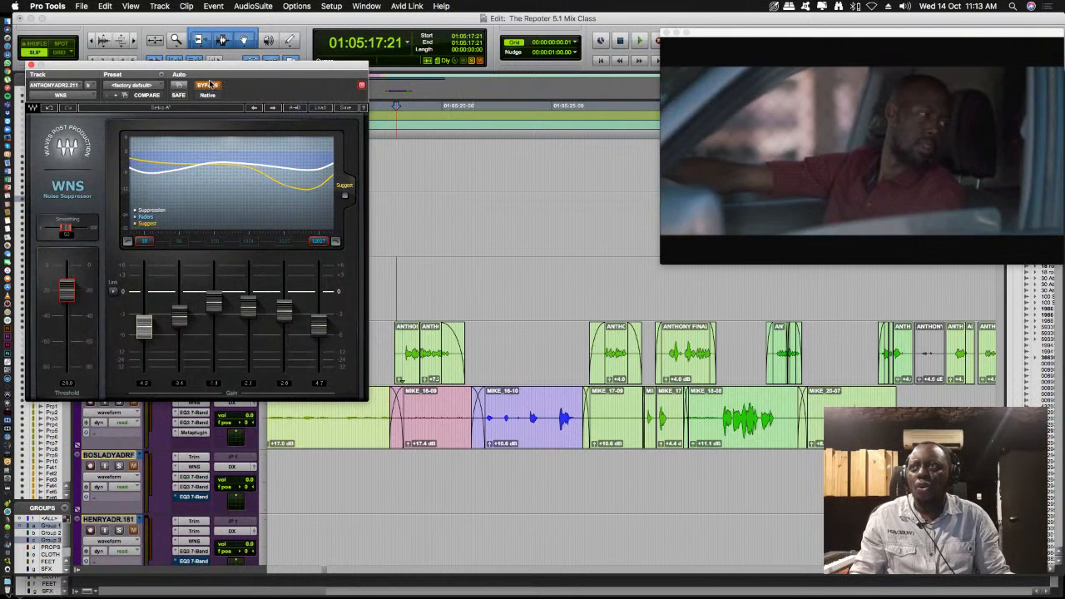
pyautogui.click(211, 85)
pyautogui.moveTo(219, 73); pyautogui.dragTo(416, 80)
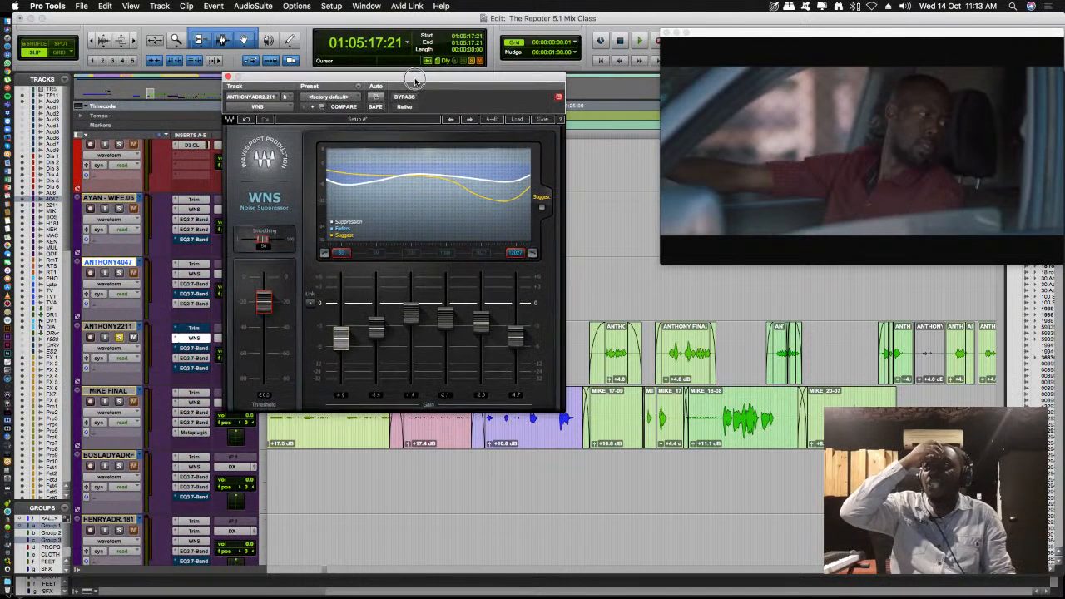
# - Open the first EQ3 7-Band on ANTHONY2211, enable it, and bypass it again with its window moved below the timeline ruler
pyautogui.click(198, 349)
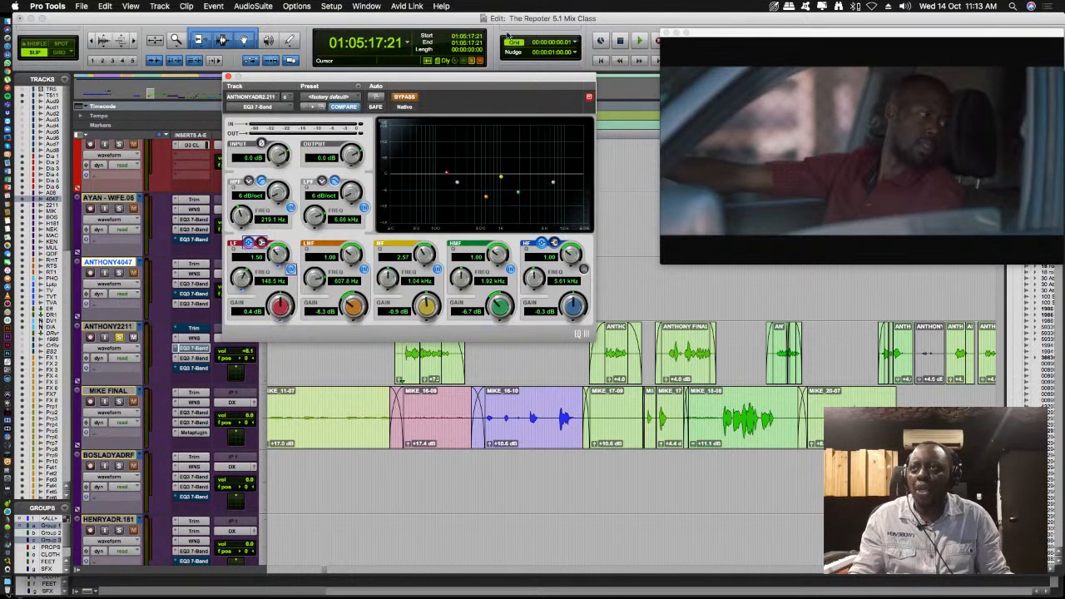
pyautogui.click(413, 97)
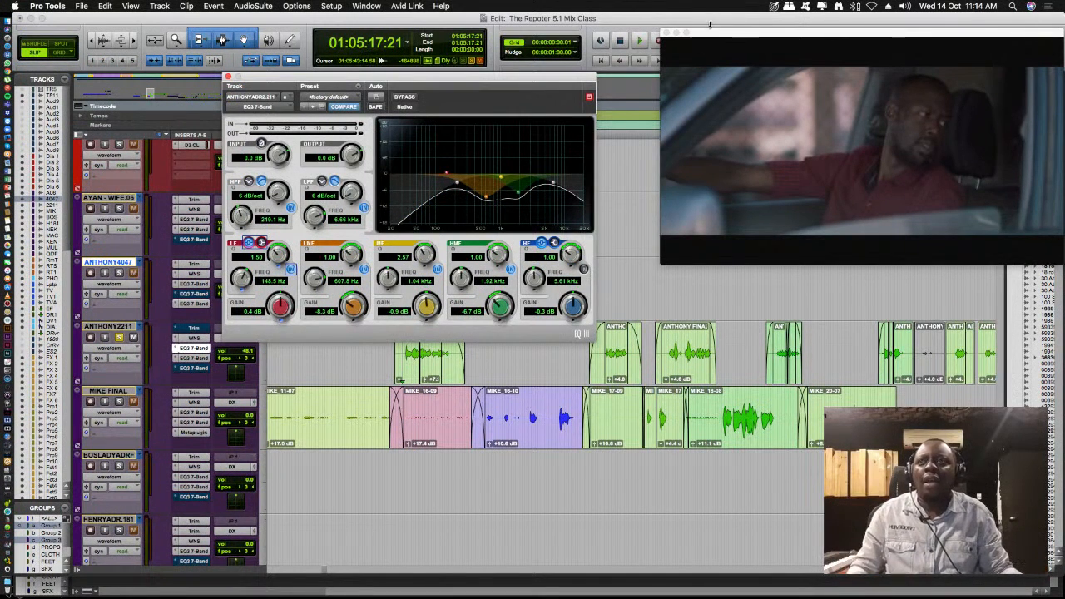
pyautogui.moveTo(504, 79); pyautogui.dragTo(471, 216)
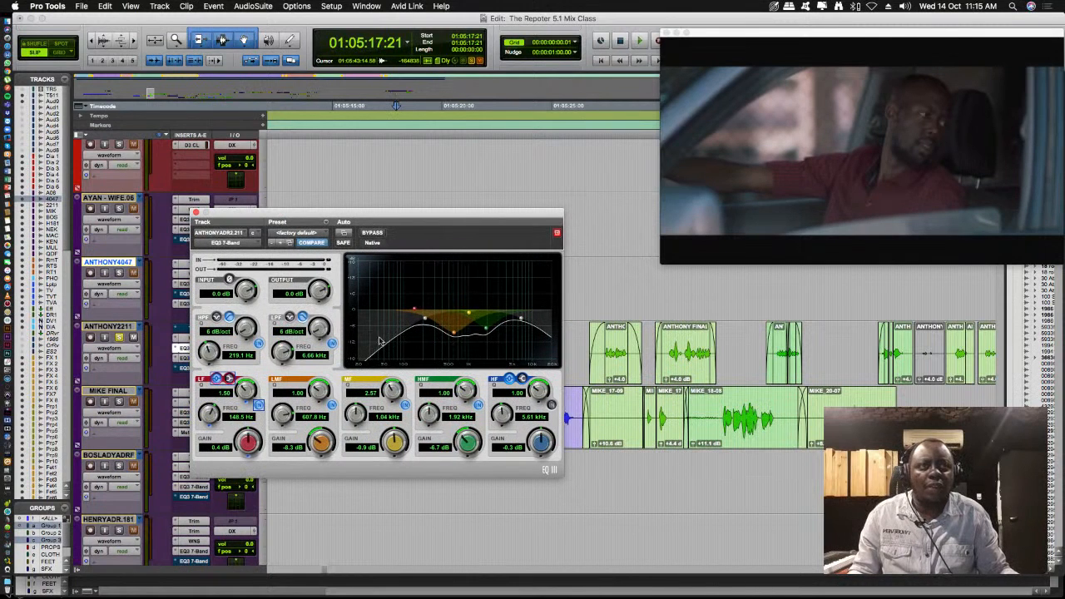
pyautogui.click(372, 233)
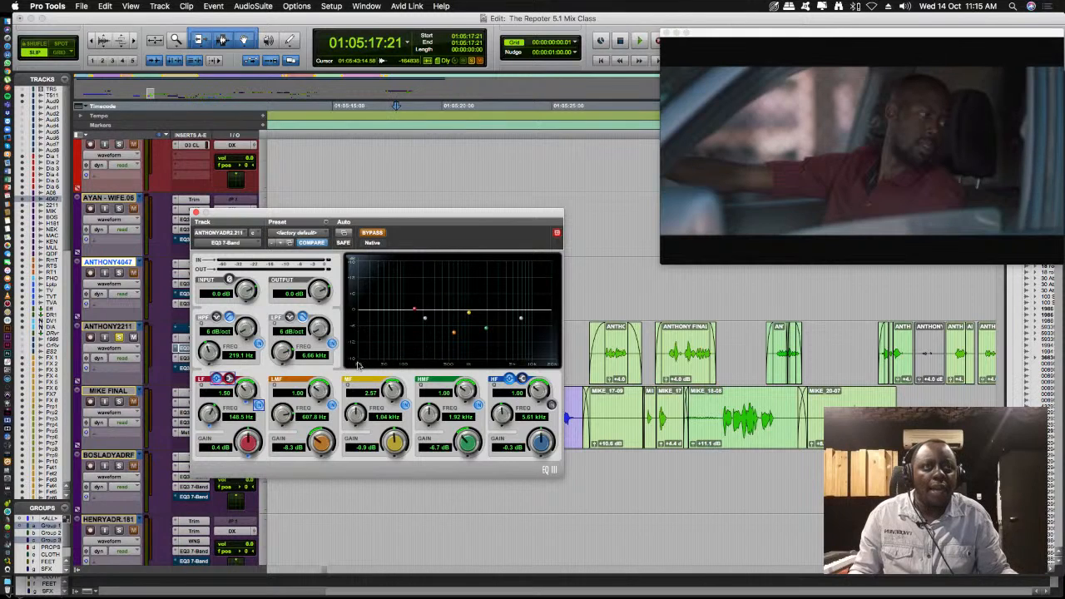
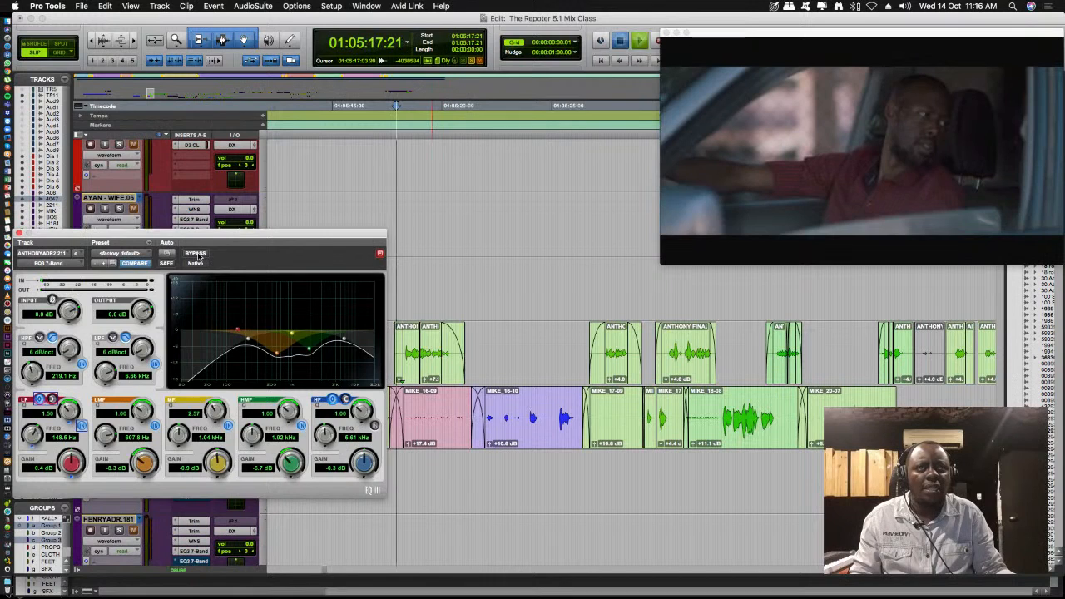
# - Play the ANTHONY2211 dialogue with the first EQ3 7-Band bypassed, then take the EQ out of bypass and replay the passage to compare
pyautogui.click(196, 254)
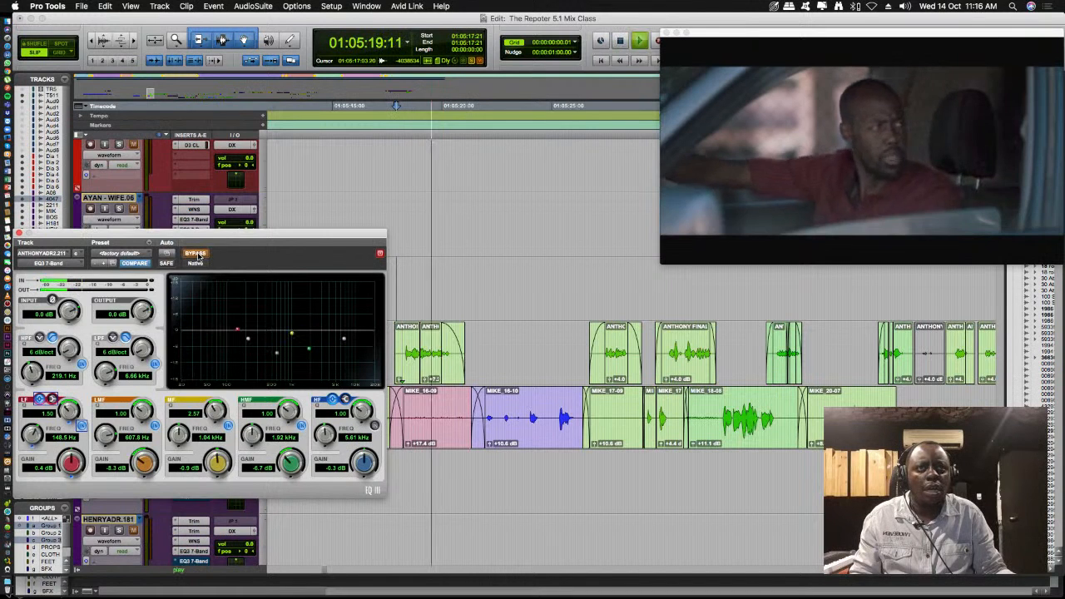
pyautogui.press('space')
pyautogui.click(197, 253)
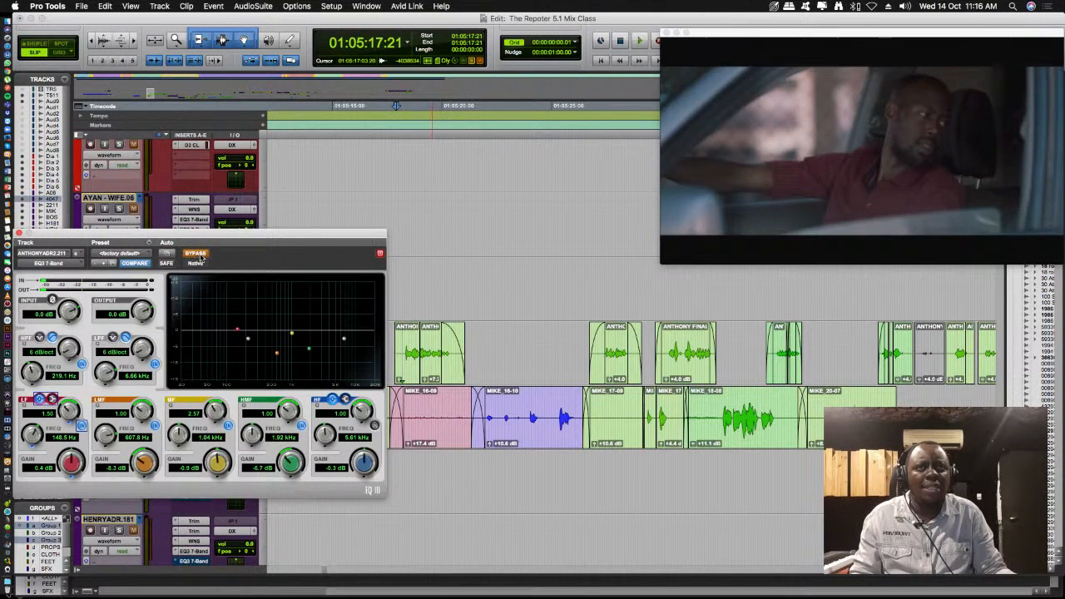
pyautogui.press('space')
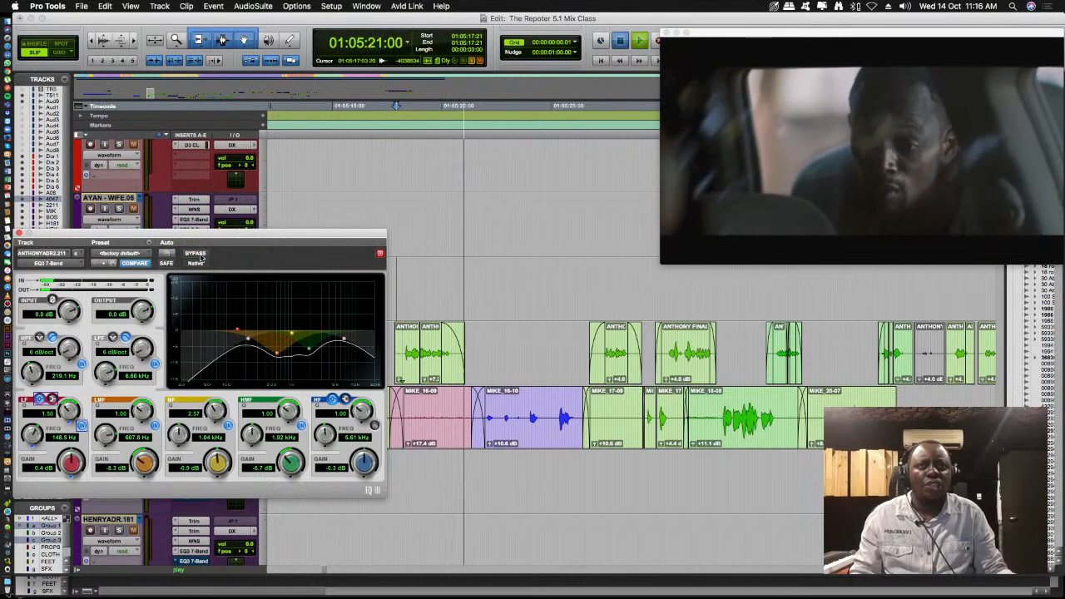
pyautogui.press('space')
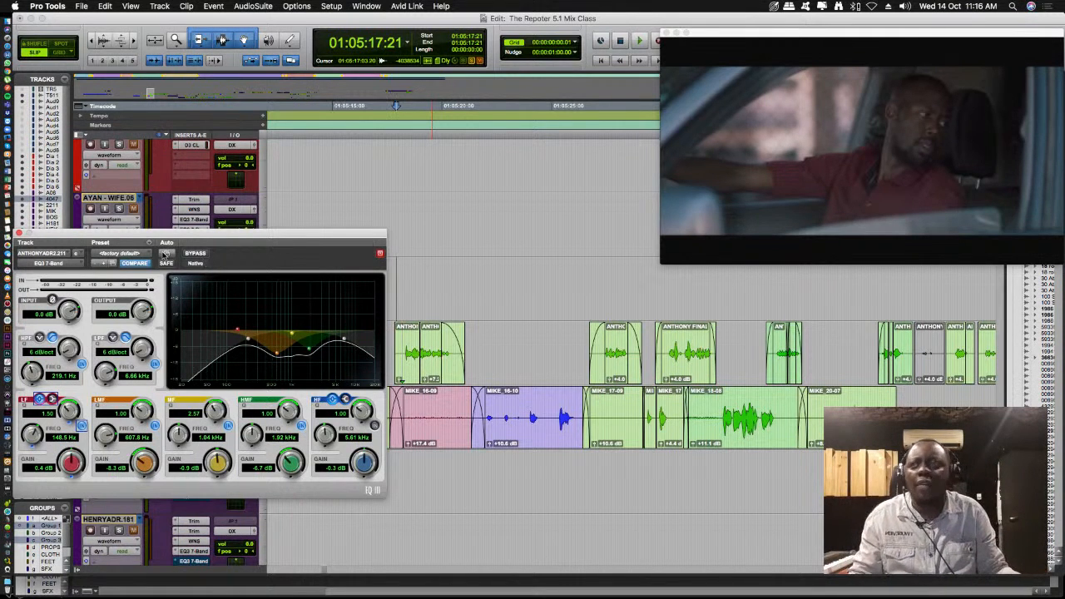
# - Move the EQ3 7-Band window off the track inserts and open RDeEsser on ANTHONY2211 from the Mix window
pyautogui.moveTo(112, 234); pyautogui.dragTo(504, 197)
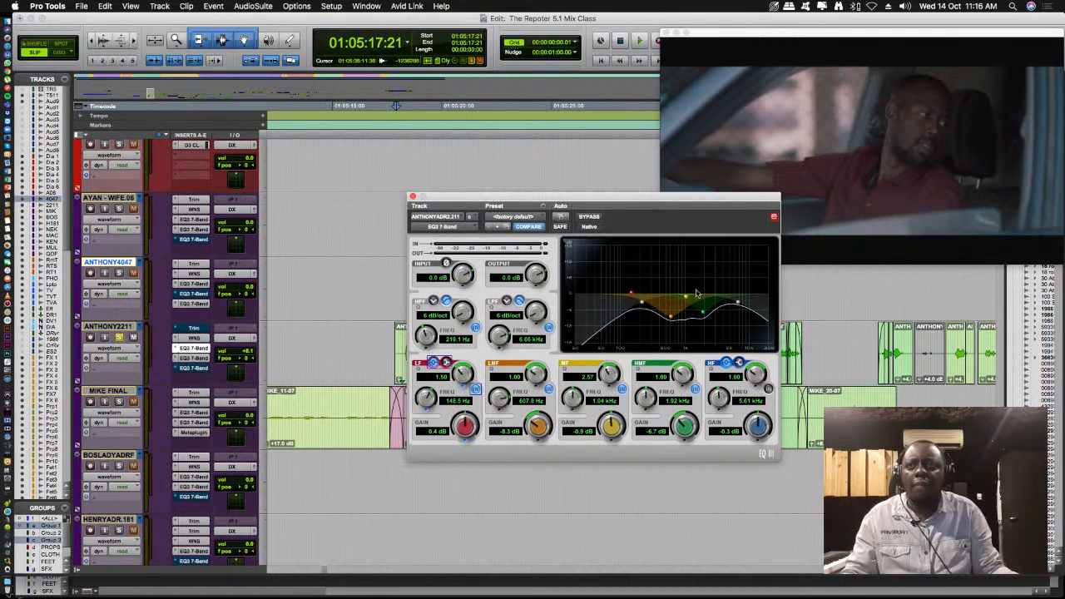
pyautogui.press('super+equal')
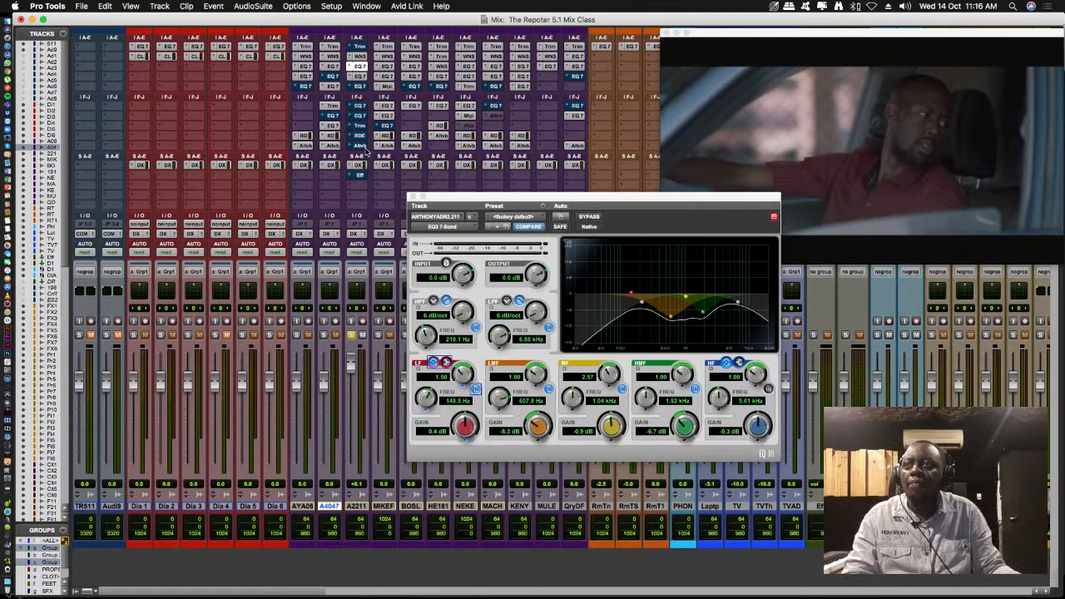
pyautogui.click(359, 145)
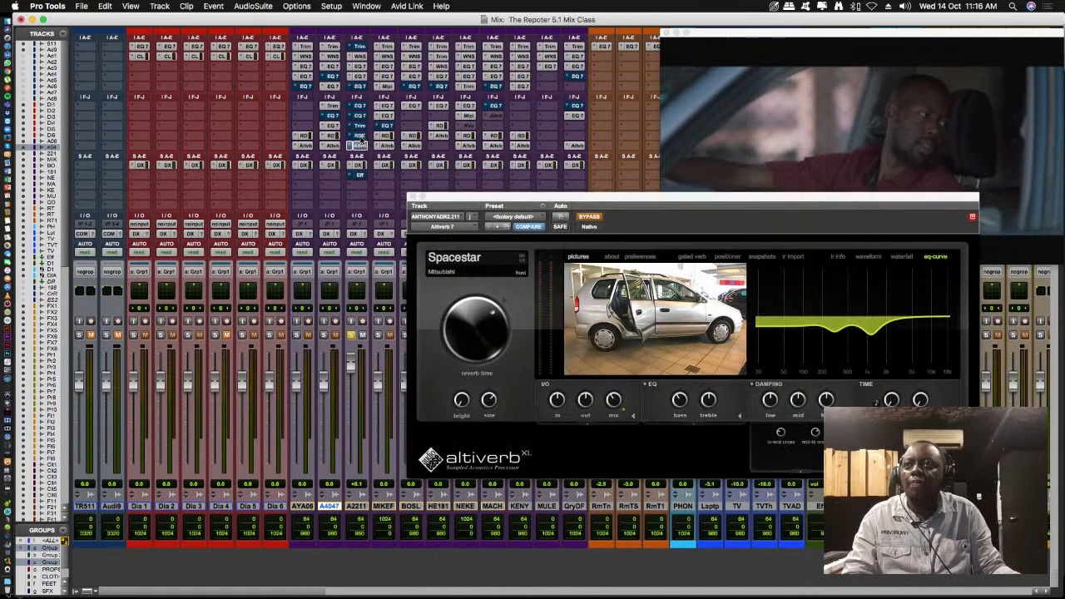
pyautogui.click(359, 136)
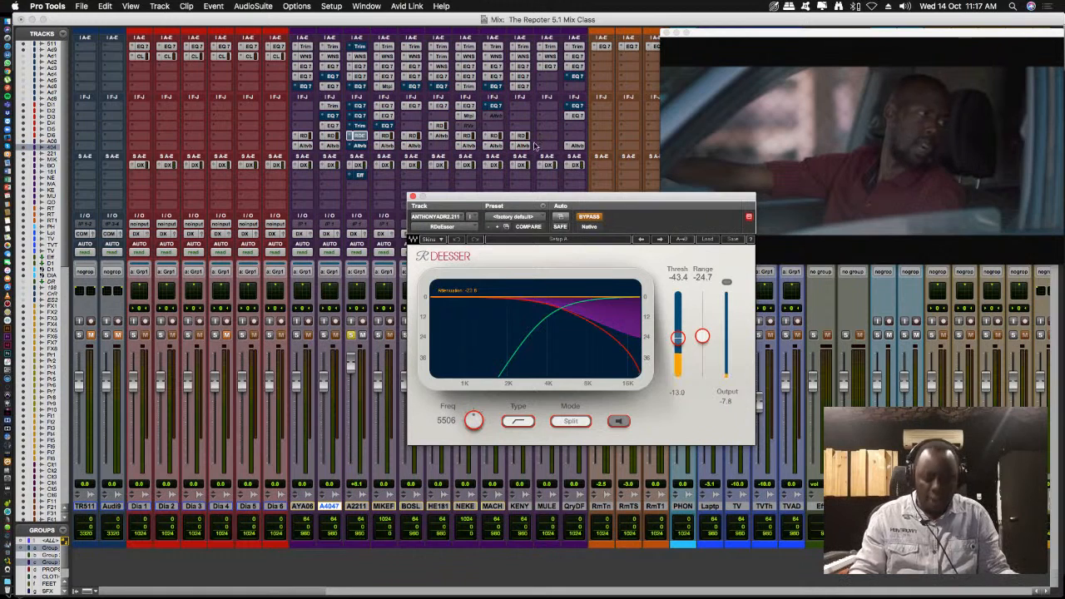
# - Return to the Edit window, play the scene with RDeEsser bypassed, and move the plug-in window clear of the dialogue clips
pyautogui.press('super+equal')
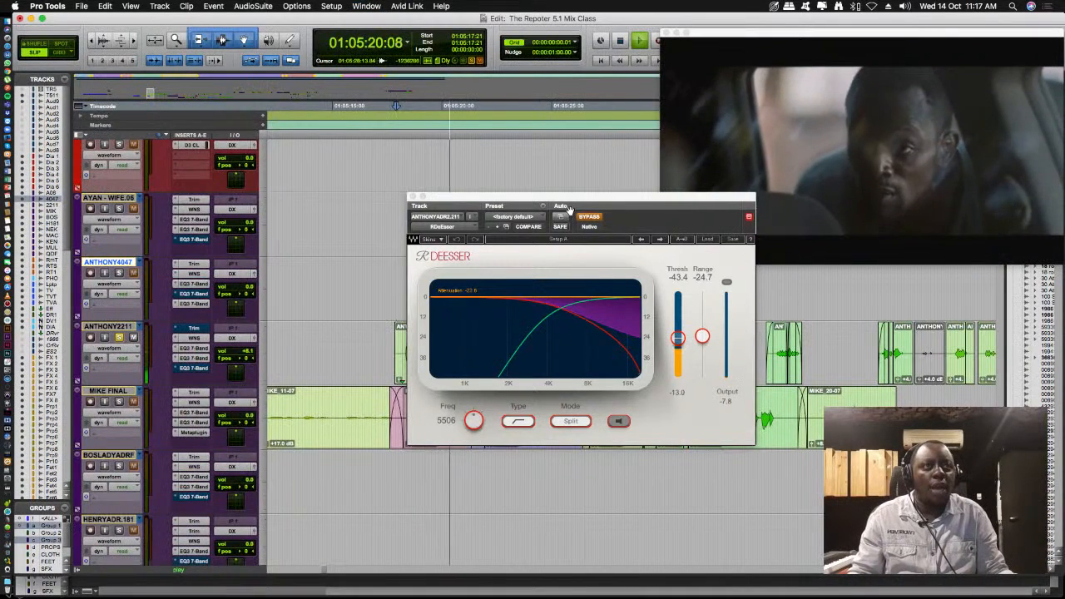
pyautogui.moveTo(565, 198); pyautogui.dragTo(429, 114)
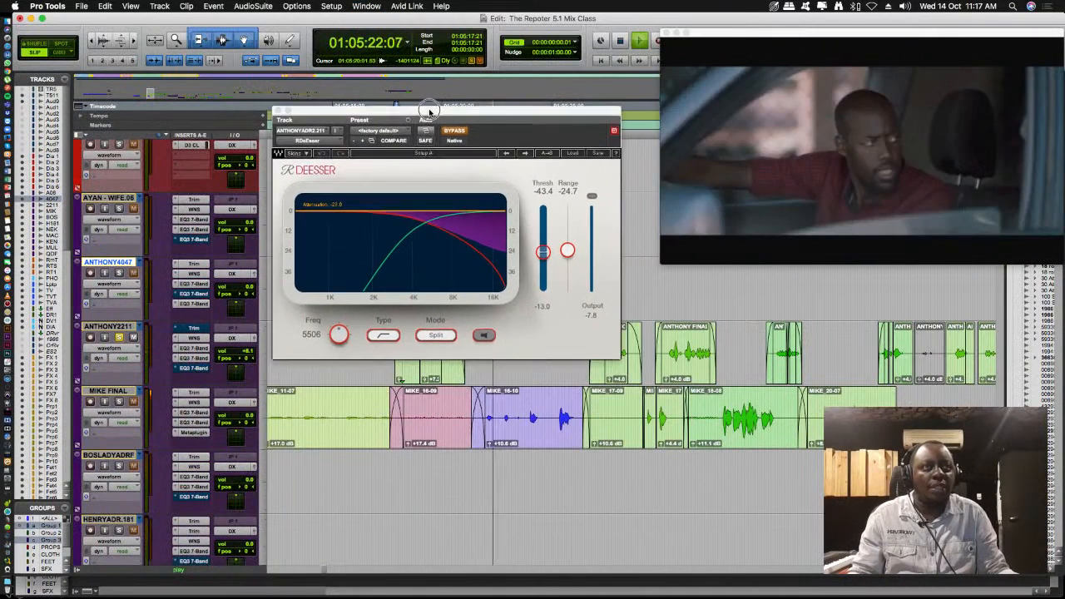
pyautogui.press('space')
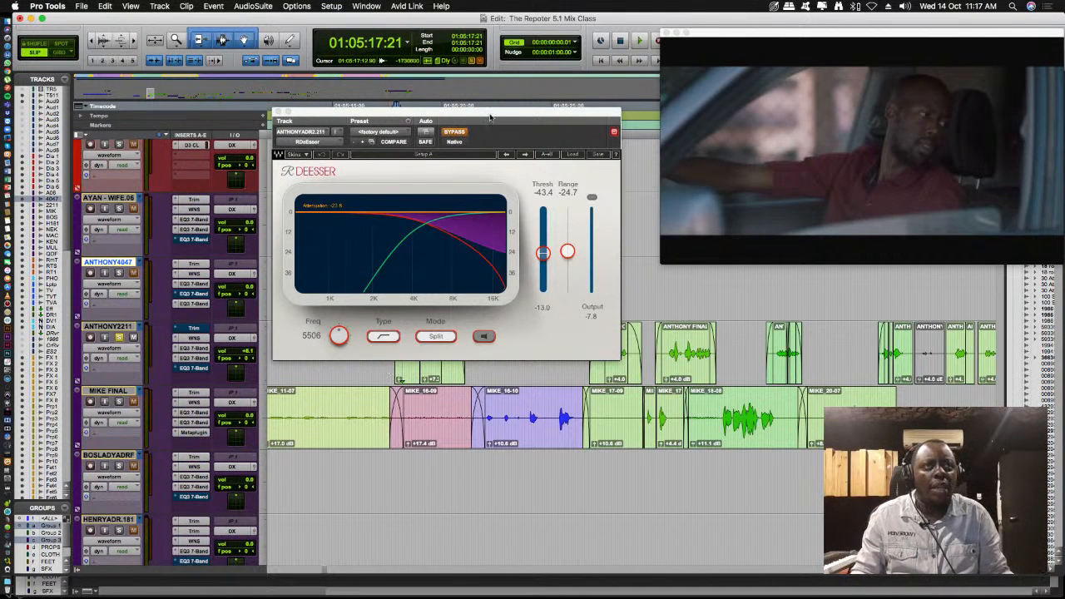
pyautogui.moveTo(493, 113); pyautogui.dragTo(510, 49)
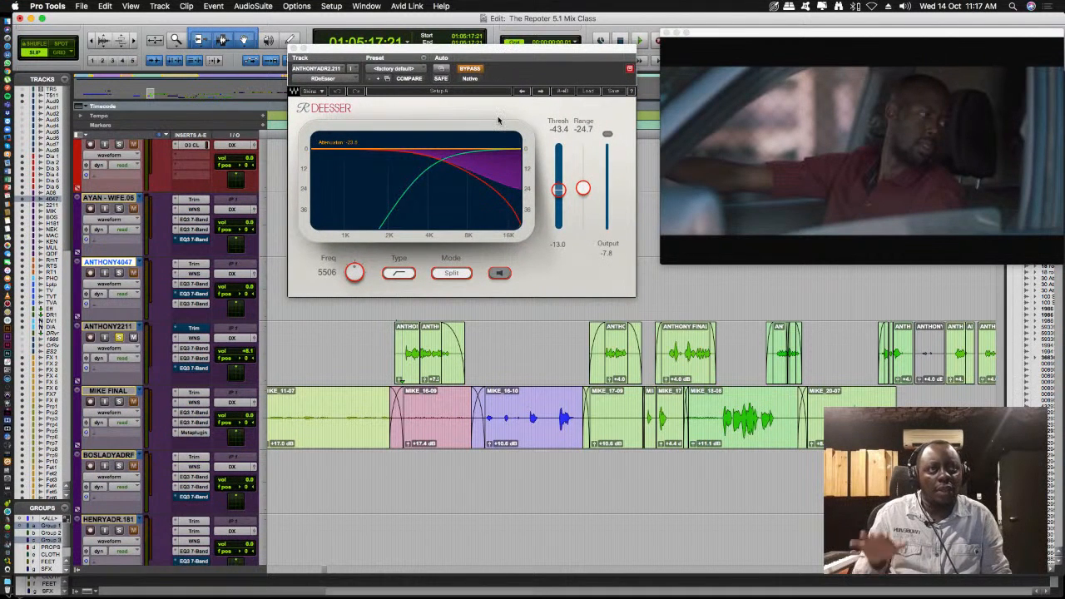
# - Play the ANTHONY2211 passage with RDeEsser bypassed, then take RDeEsser out of bypass and replay the passage to compare
pyautogui.press('space')
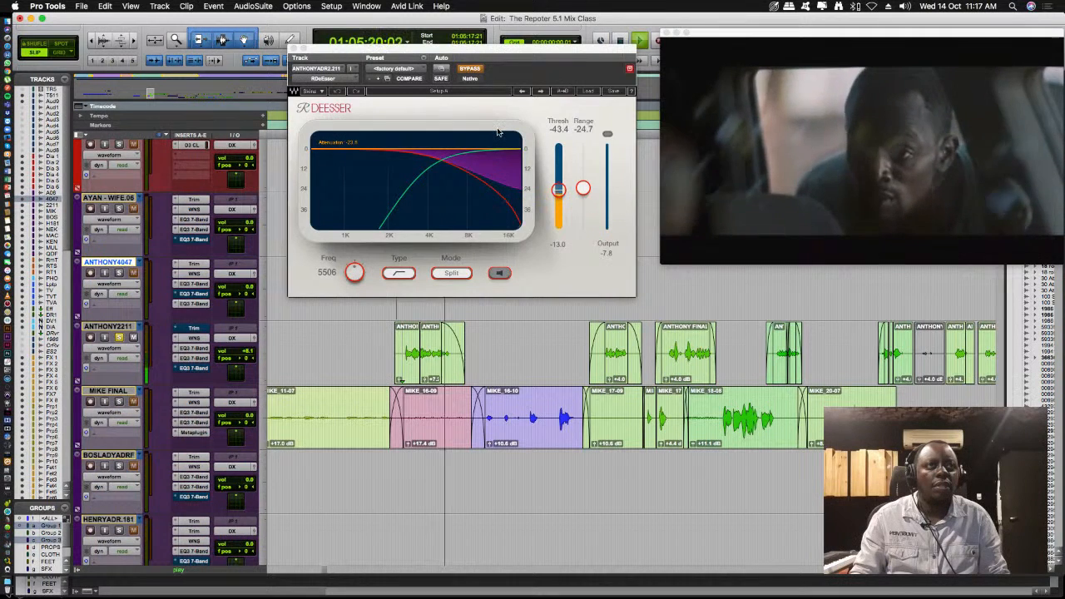
pyautogui.press('space')
pyautogui.click(472, 70)
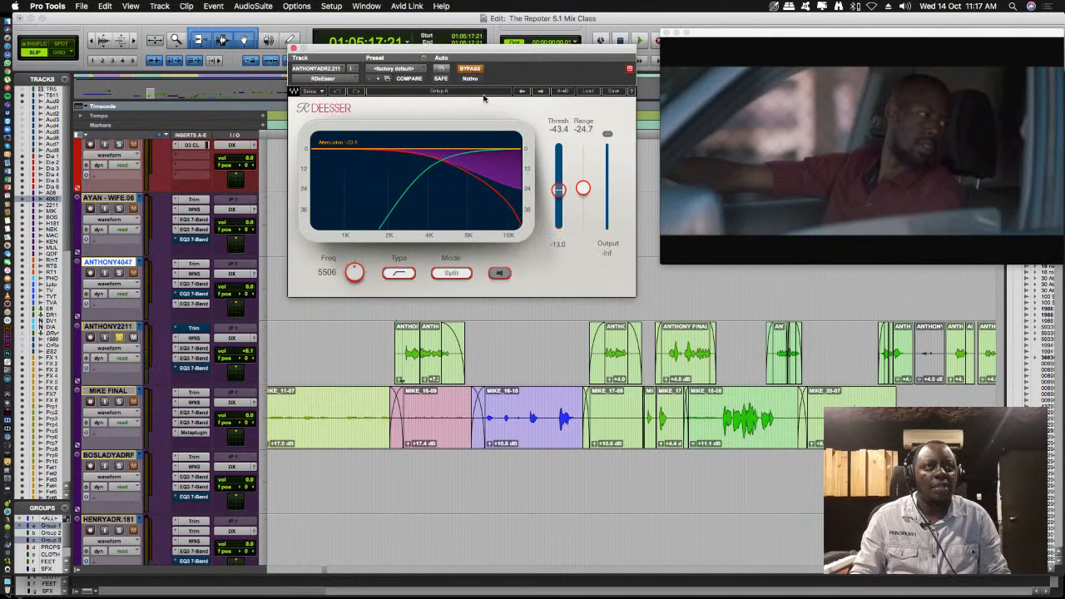
pyautogui.press('space')
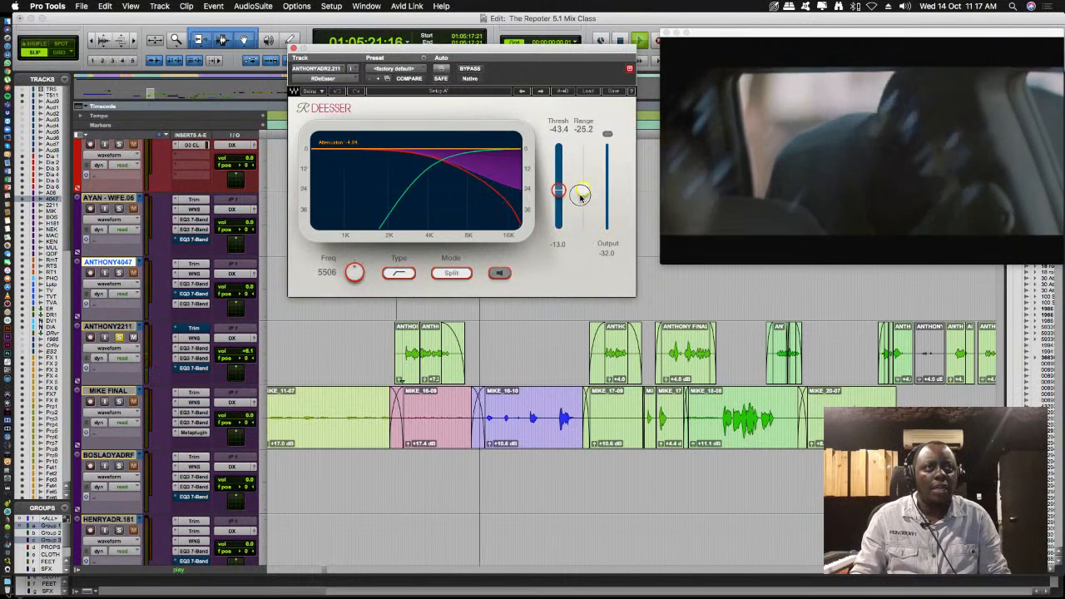
pyautogui.press('space')
# - Set RDeEsser on ANTHONY2211 to a threshold of -49.8 and a range of -27.2, replaying the dialogue between adjustments
pyautogui.moveTo(583, 189); pyautogui.dragTo(559, 193)
pyautogui.press('space')
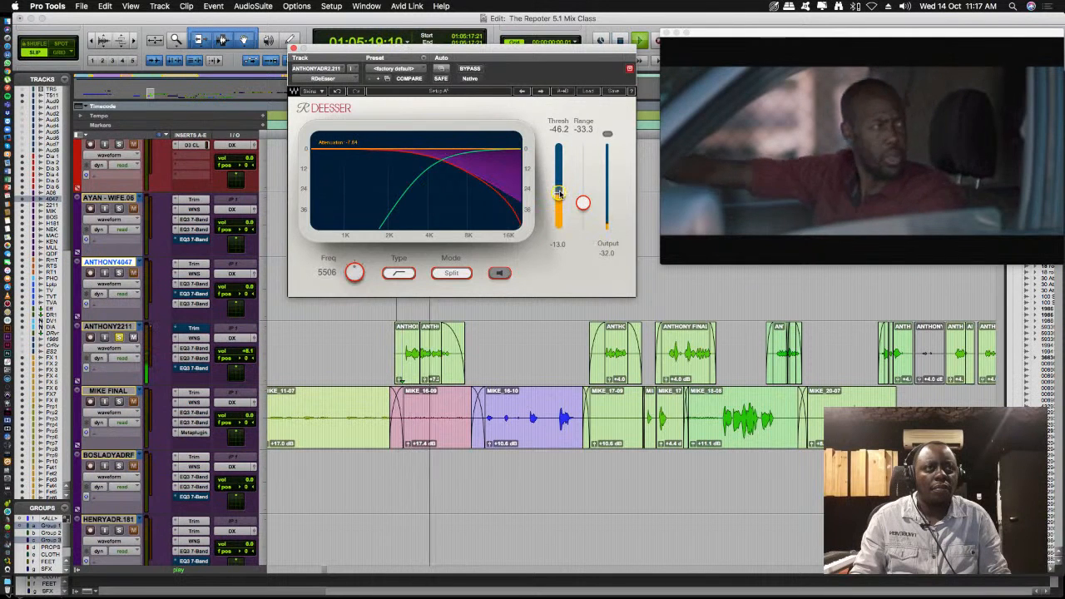
pyautogui.press('space')
pyautogui.moveTo(559, 193); pyautogui.dragTo(566, 283)
pyautogui.moveTo(582, 204)
pyautogui.mouseDown()
pyautogui.moveTo(583, 230)
pyautogui.moveTo(582, 193)
pyautogui.mouseUp()
pyautogui.press('space')
pyautogui.moveTo(556, 231); pyautogui.dragTo(552, 202)
pyautogui.press('space')
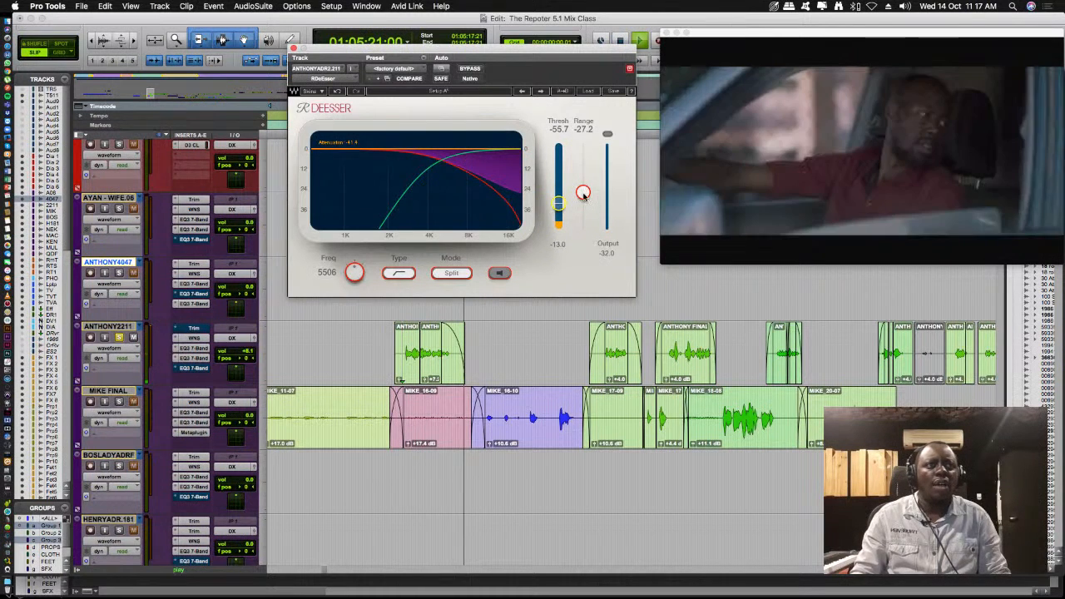
pyautogui.press('space')
pyautogui.press('space')
pyautogui.press('space')
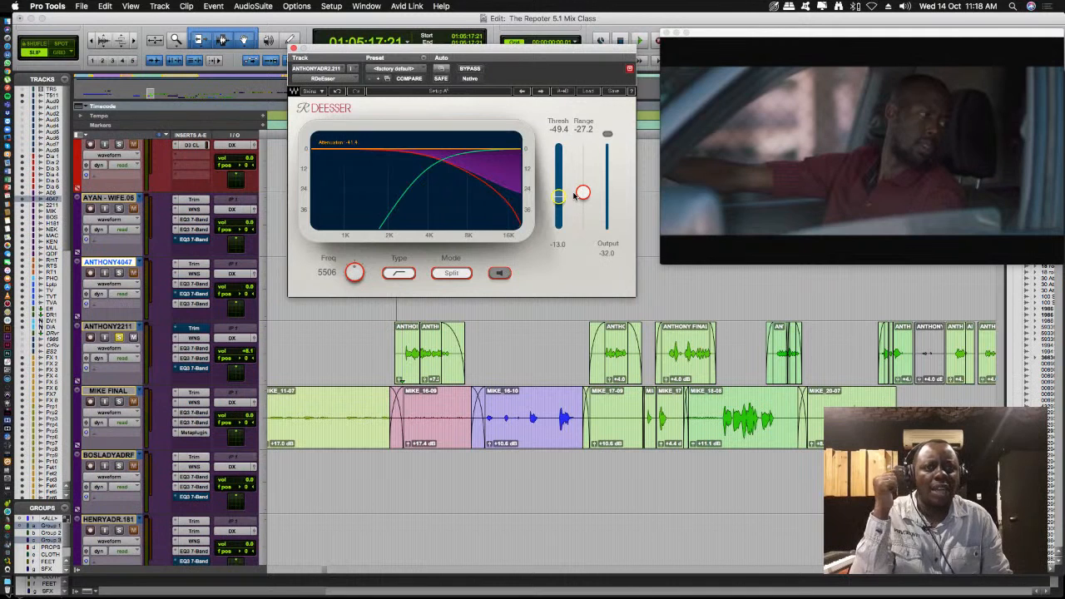
pyautogui.moveTo(559, 199); pyautogui.dragTo(559, 204)
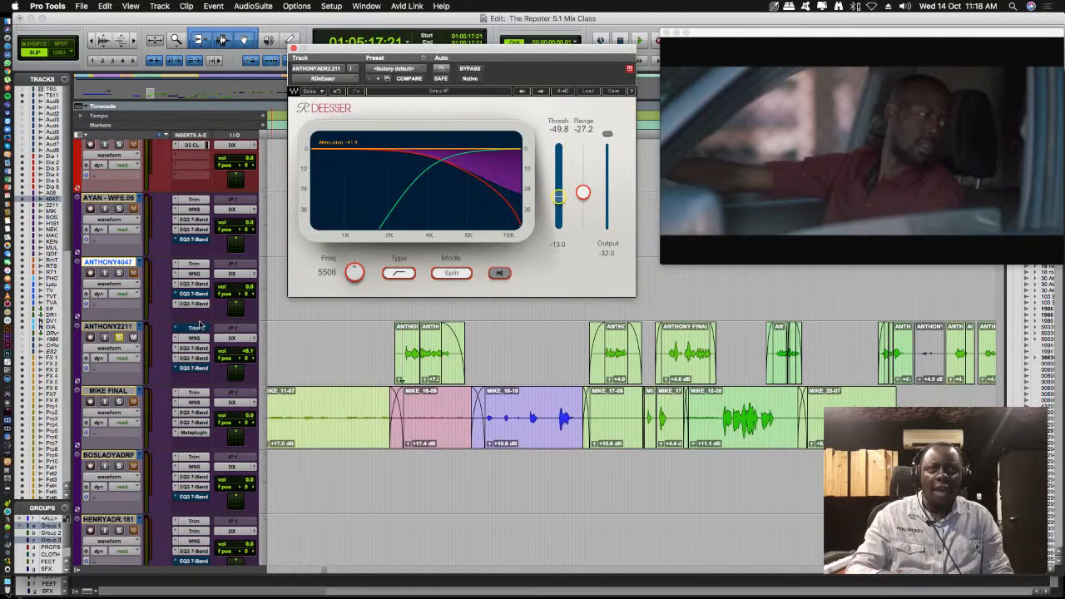
# - Open Altiverb 7 on ANTHONY2211 from the Mix window and view the Spacestar impulse response's waterfall and waveform displays
pyautogui.press('super+equal')
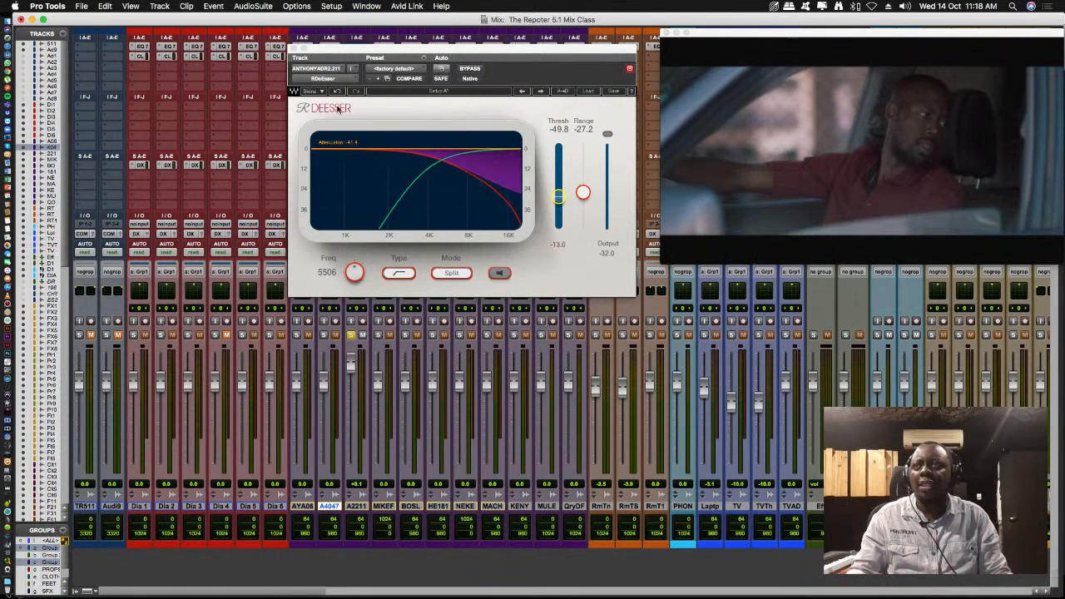
pyautogui.moveTo(424, 50); pyautogui.dragTo(628, 187)
pyautogui.click(358, 145)
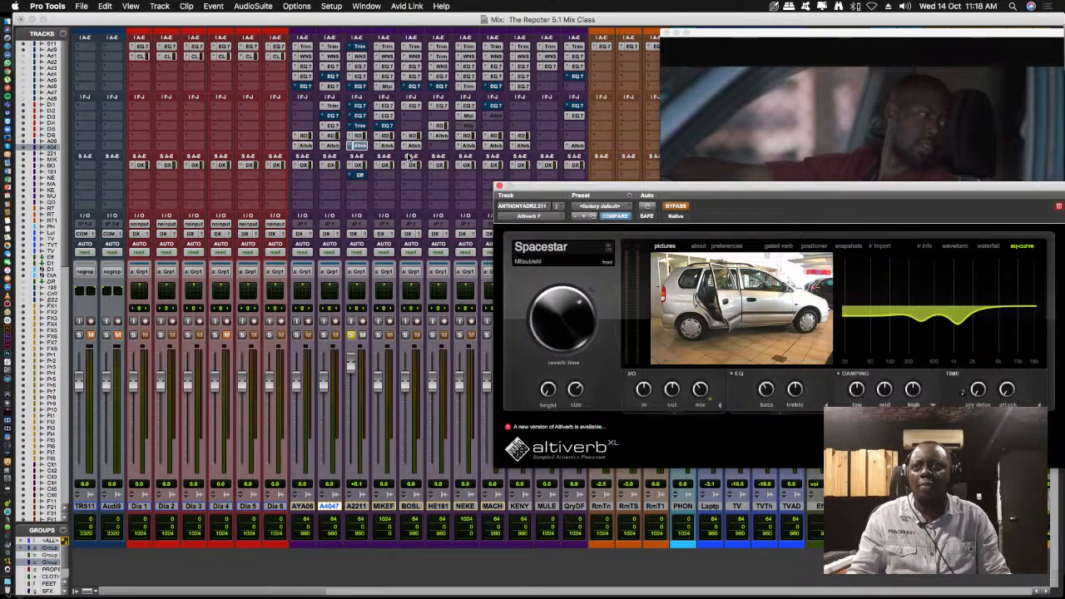
pyautogui.moveTo(608, 190); pyautogui.dragTo(271, 162)
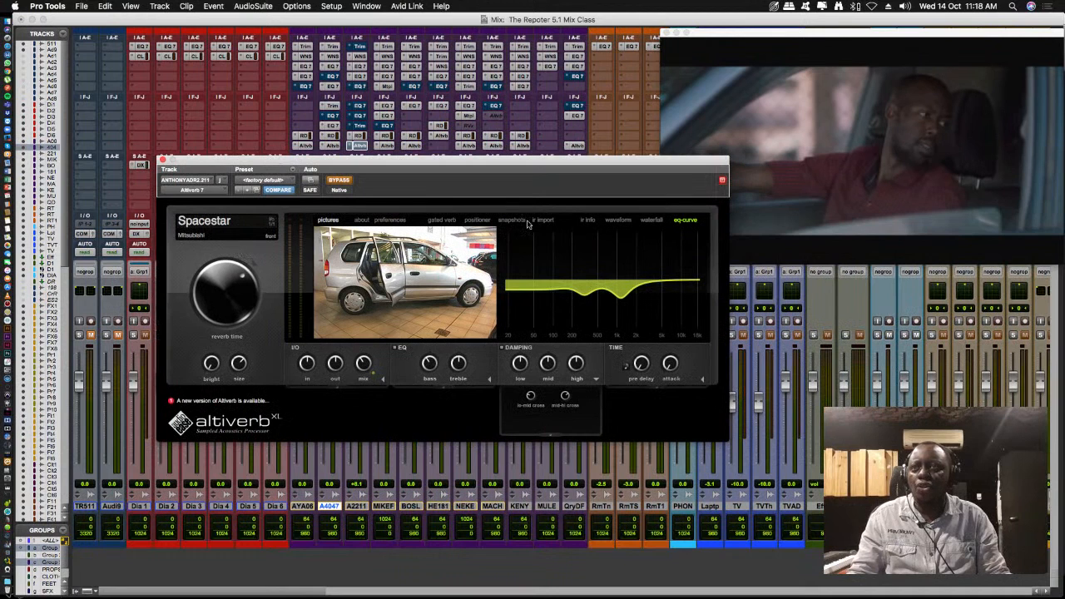
pyautogui.click(650, 221)
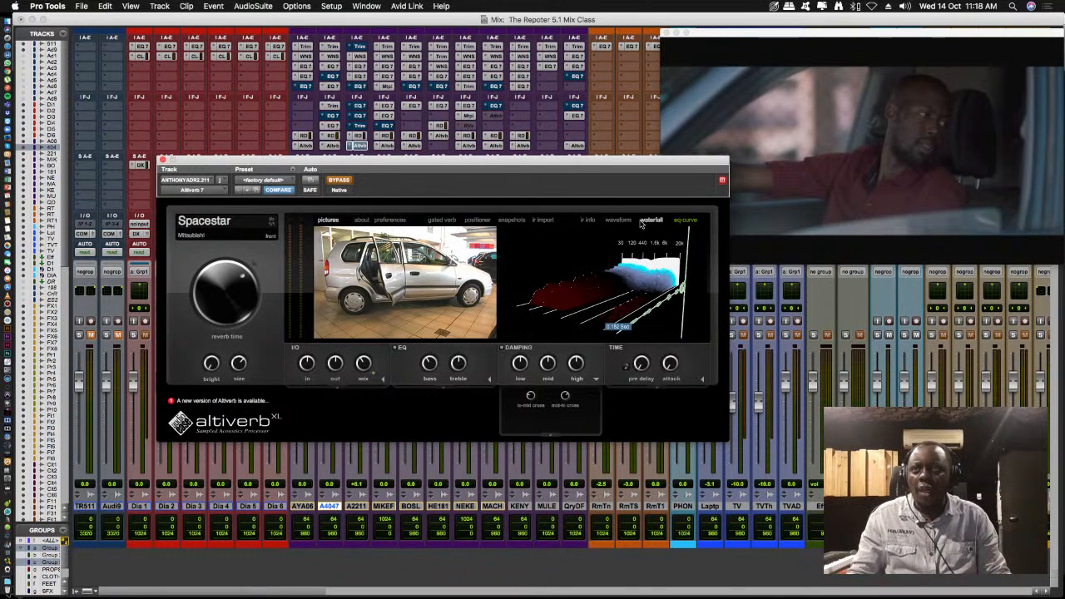
pyautogui.click(623, 220)
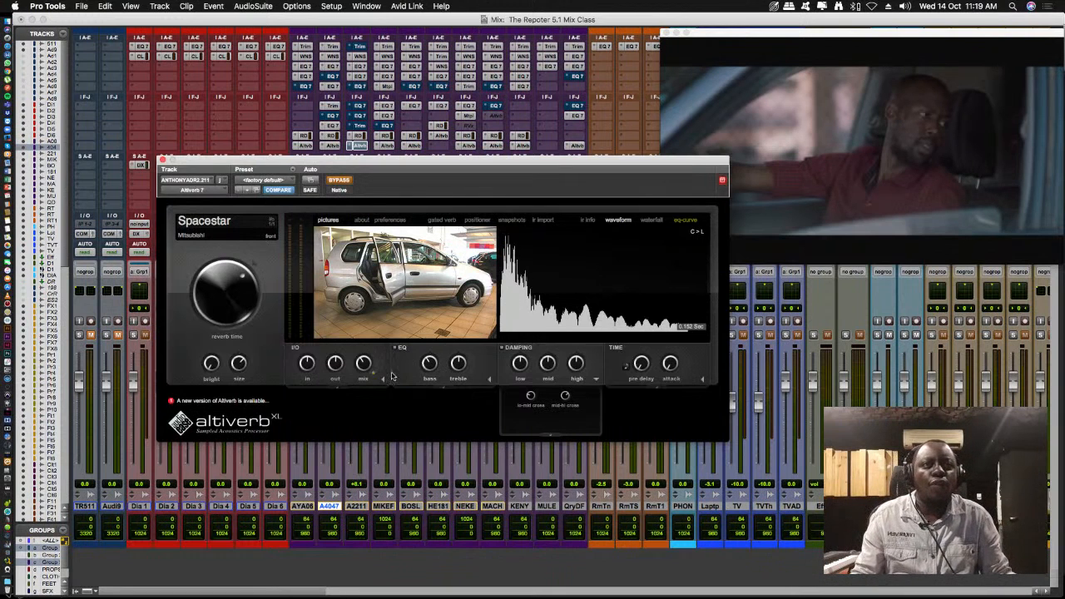
pyautogui.moveTo(364, 364)
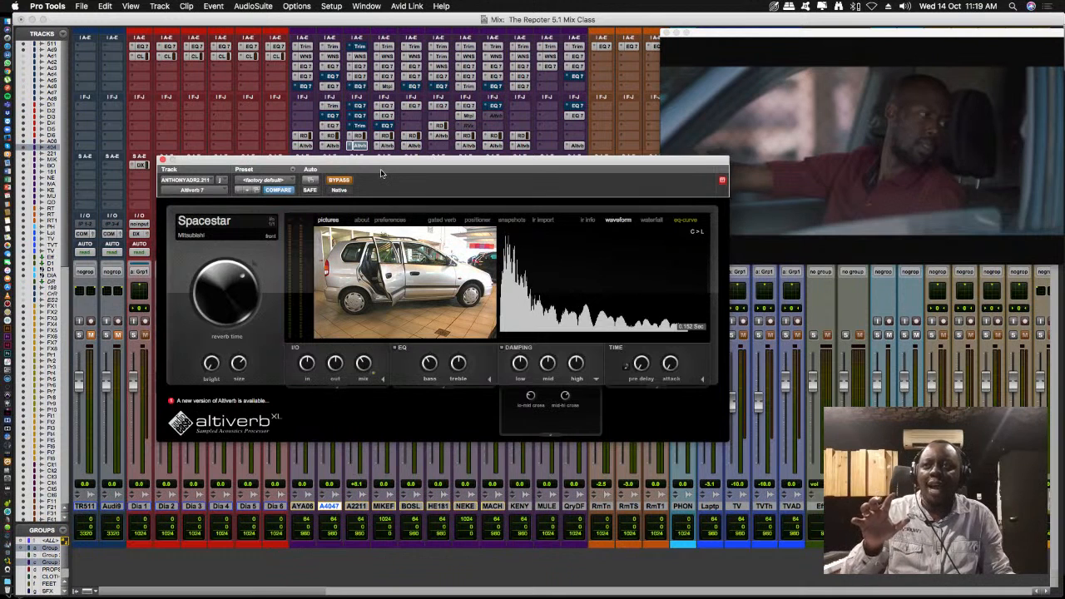
# - Move Altiverb 7 below the inserts, take it out of bypass while playing the ANTHONY2211 dialogue, and close its window
pyautogui.moveTo(376, 164); pyautogui.dragTo(342, 226)
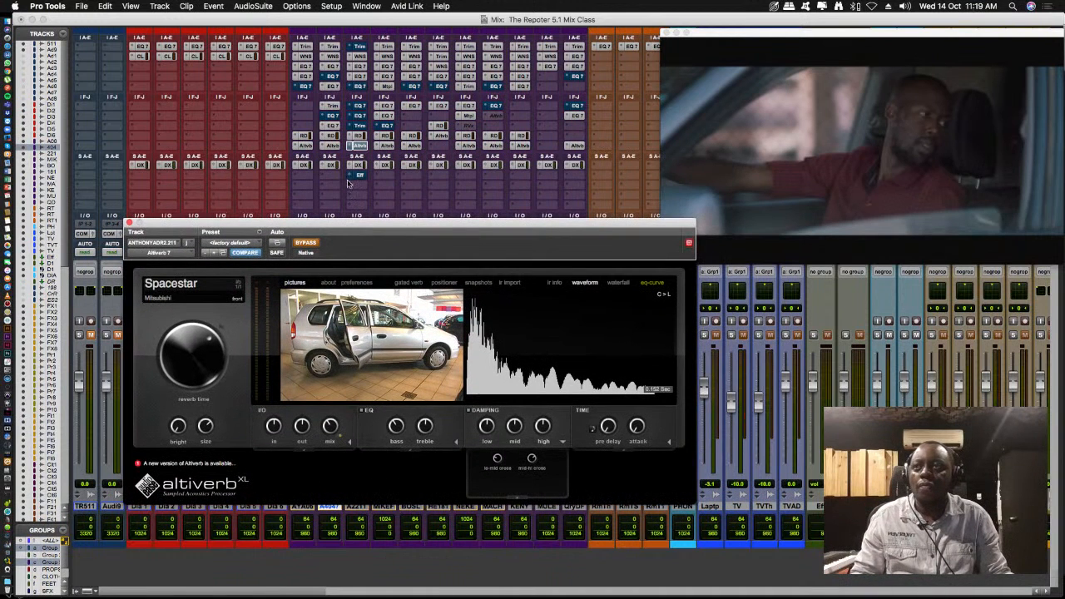
pyautogui.press('space')
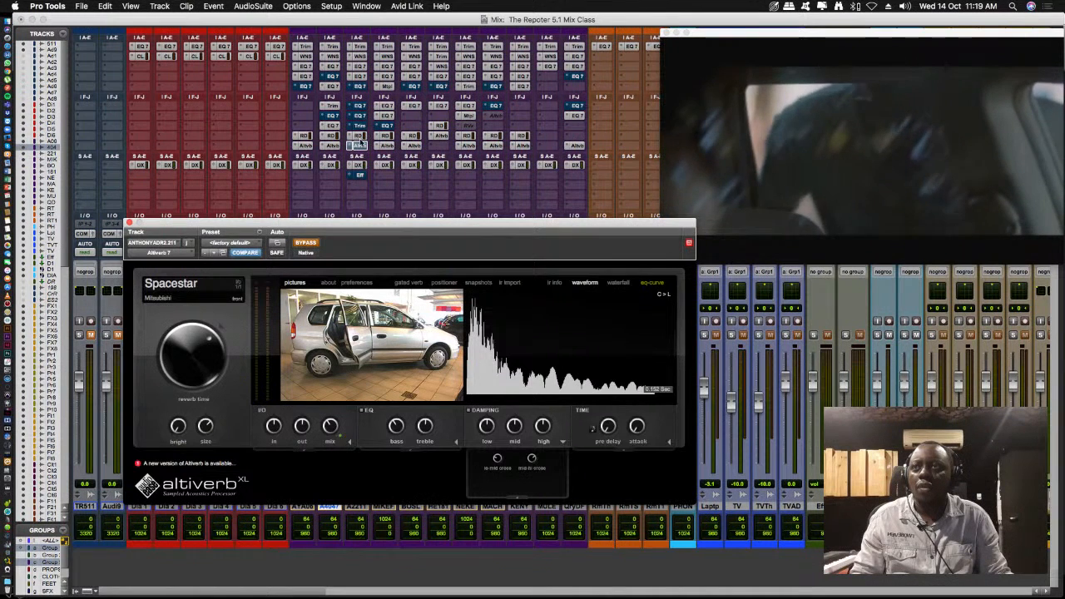
pyautogui.click(315, 244)
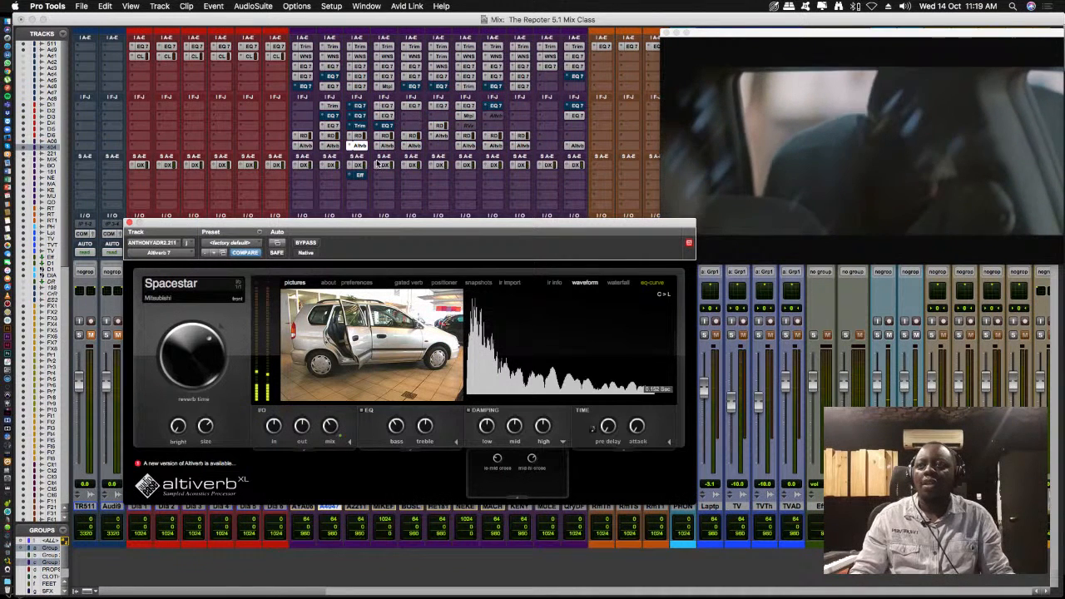
pyautogui.click(127, 223)
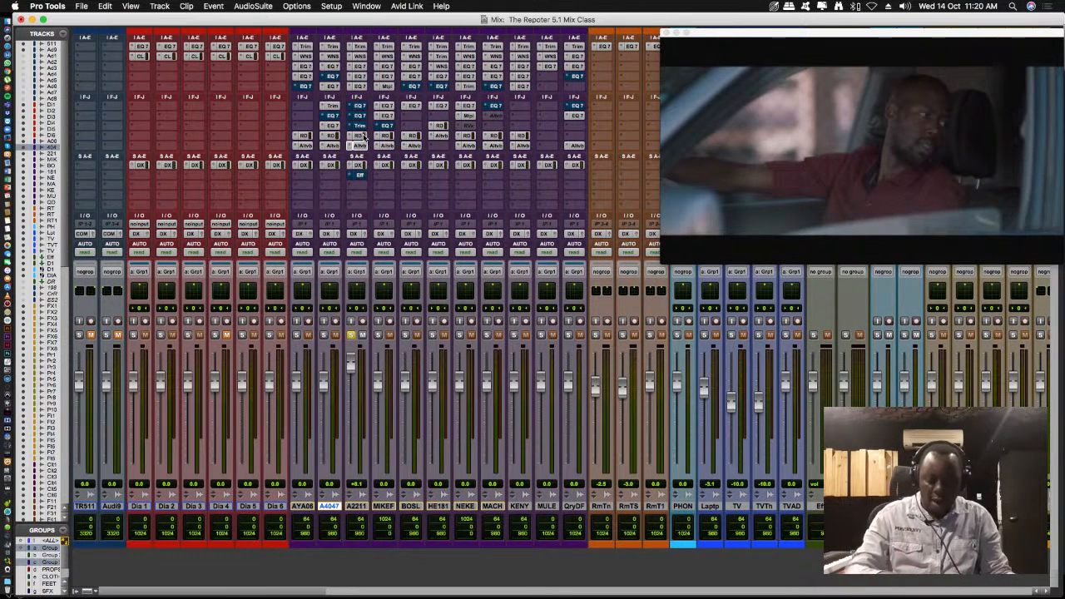
# - Review the WNS and EQ3 7-Band settings on ANTHONY2211 from the Edit window, closing each plug-in window
pyautogui.press('super+equal')
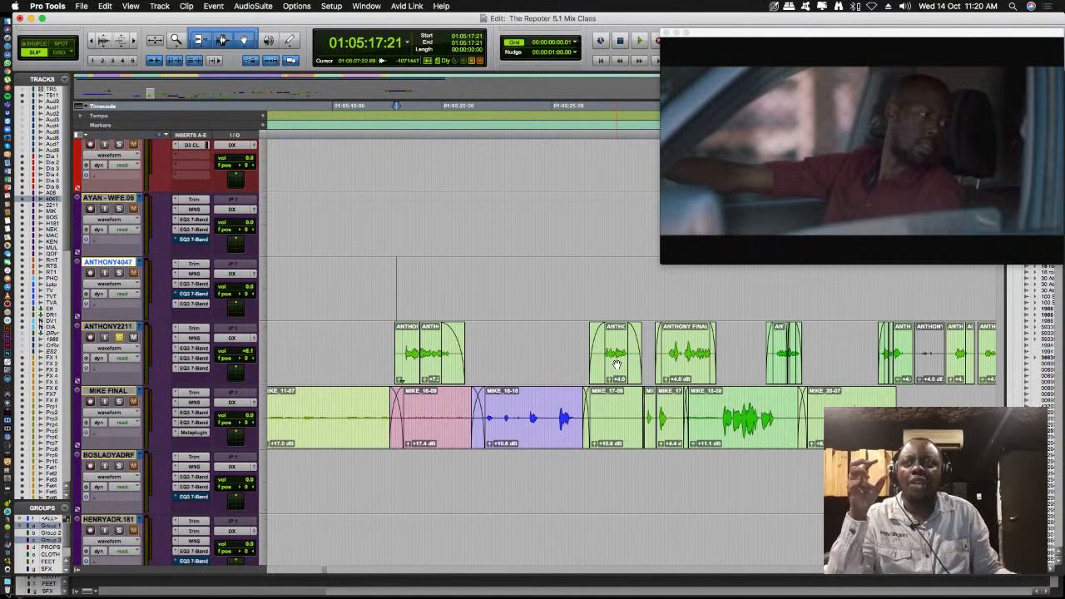
pyautogui.click(193, 338)
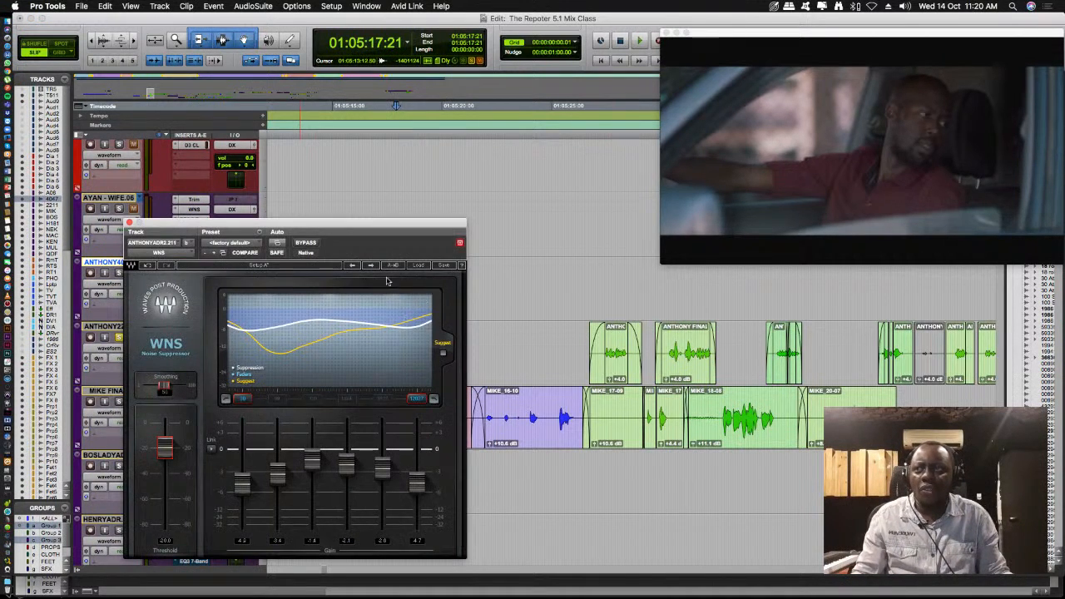
pyautogui.click(129, 223)
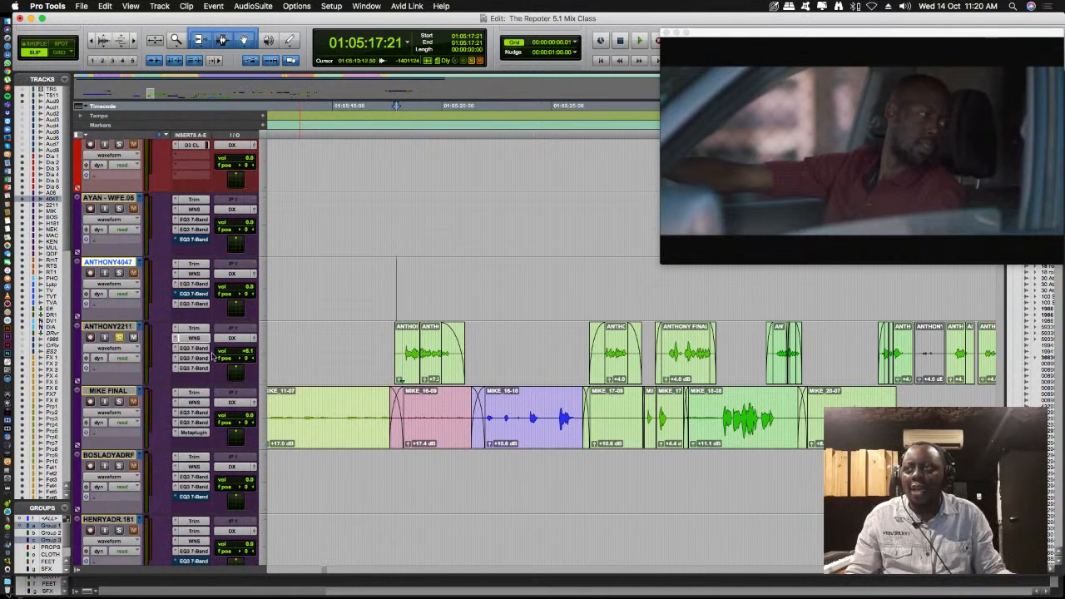
pyautogui.click(197, 353)
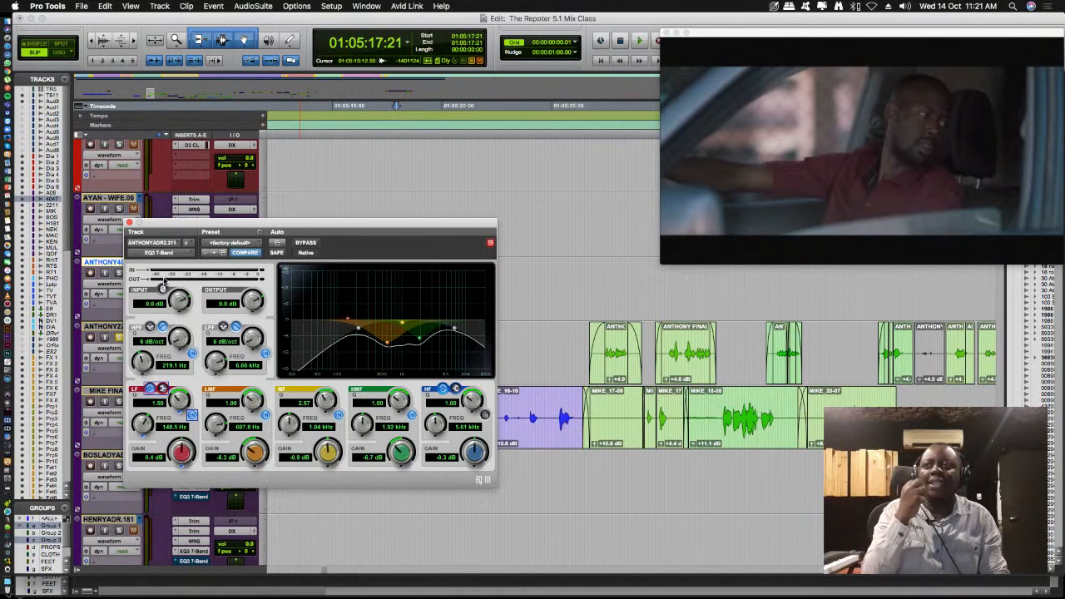
pyautogui.click(129, 223)
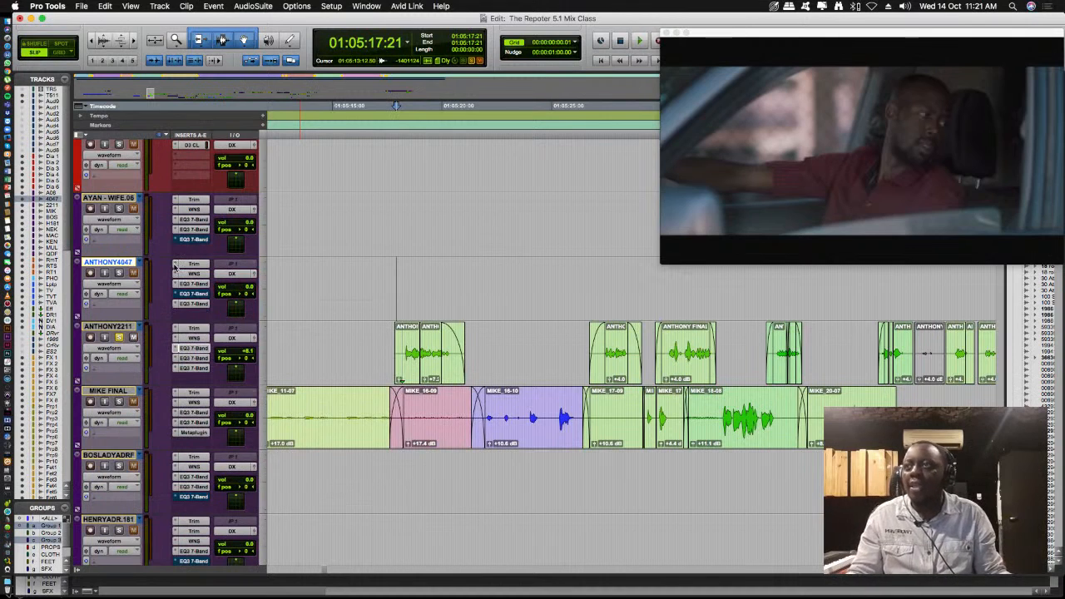
# - Review the RDeEsser and Altiverb 7 settings on ANTHONY2211 from the Mix window, and close the plug-in window
pyautogui.press('super+equal')
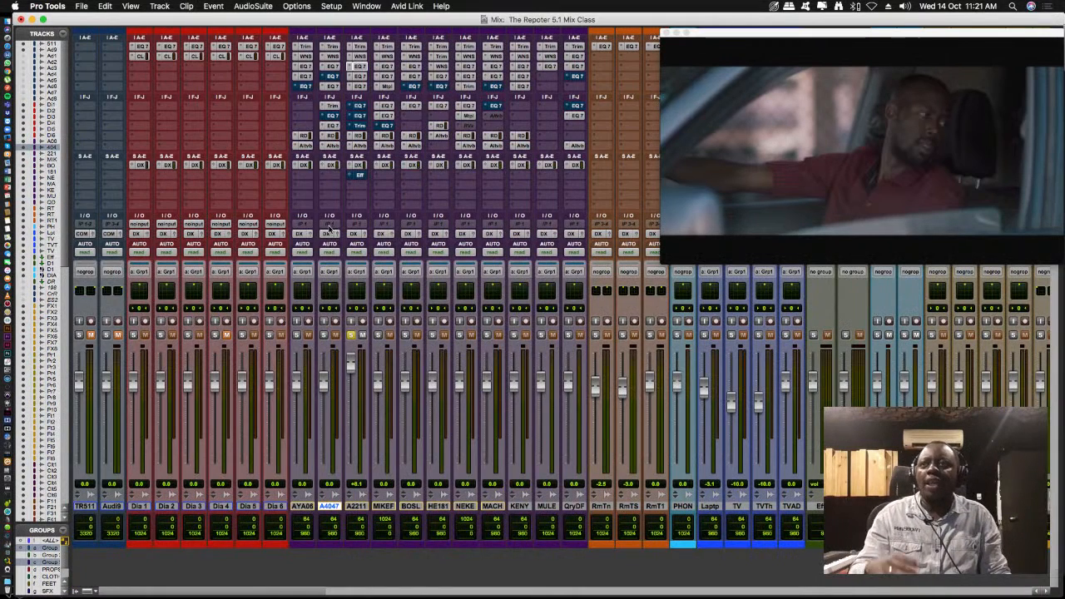
pyautogui.click(358, 135)
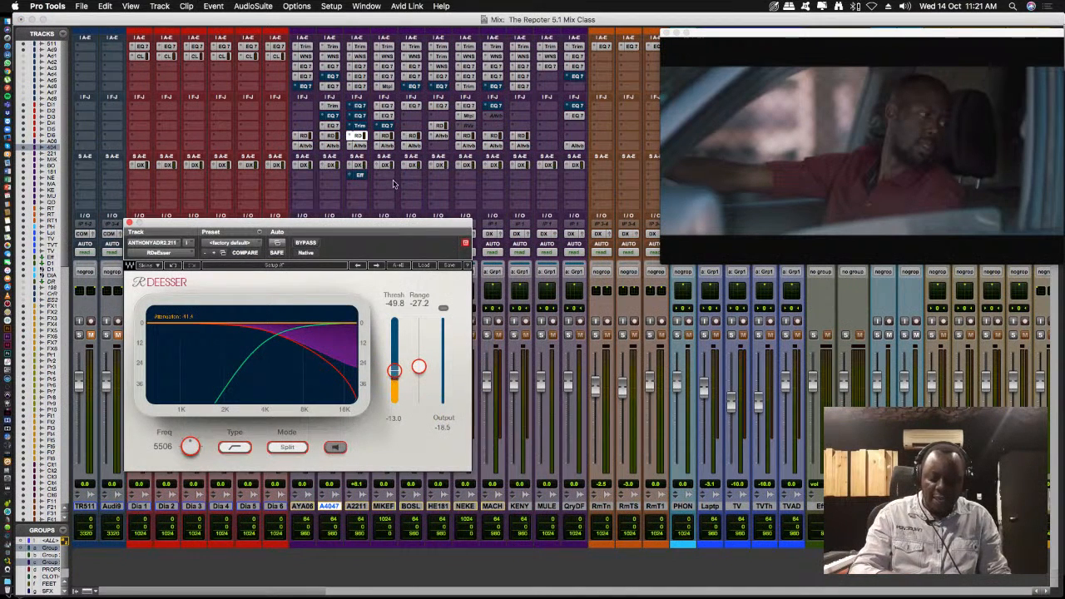
pyautogui.press('super+equal')
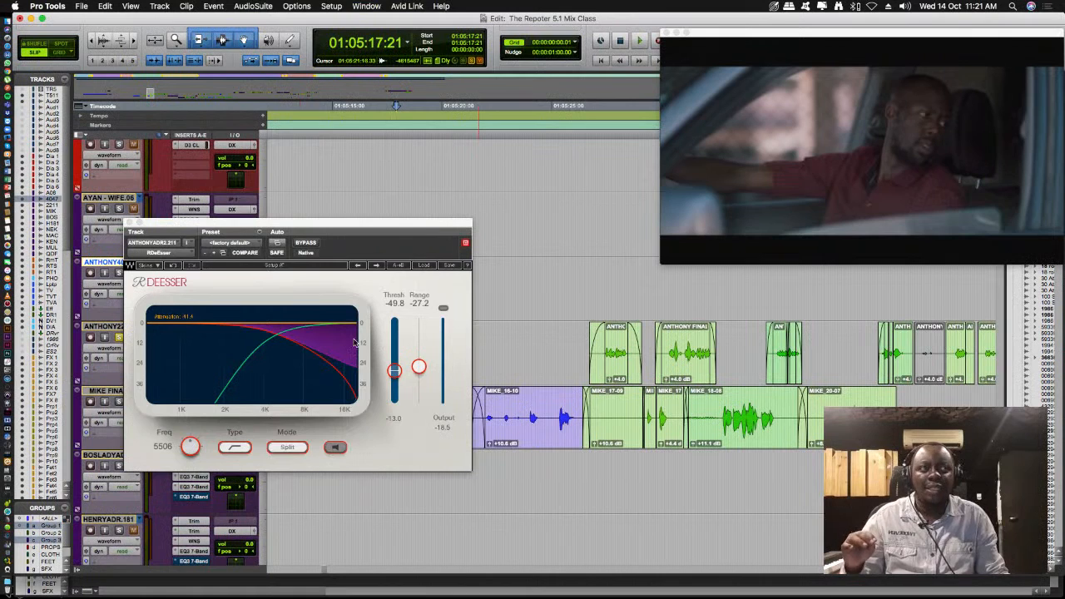
pyautogui.press('super+equal')
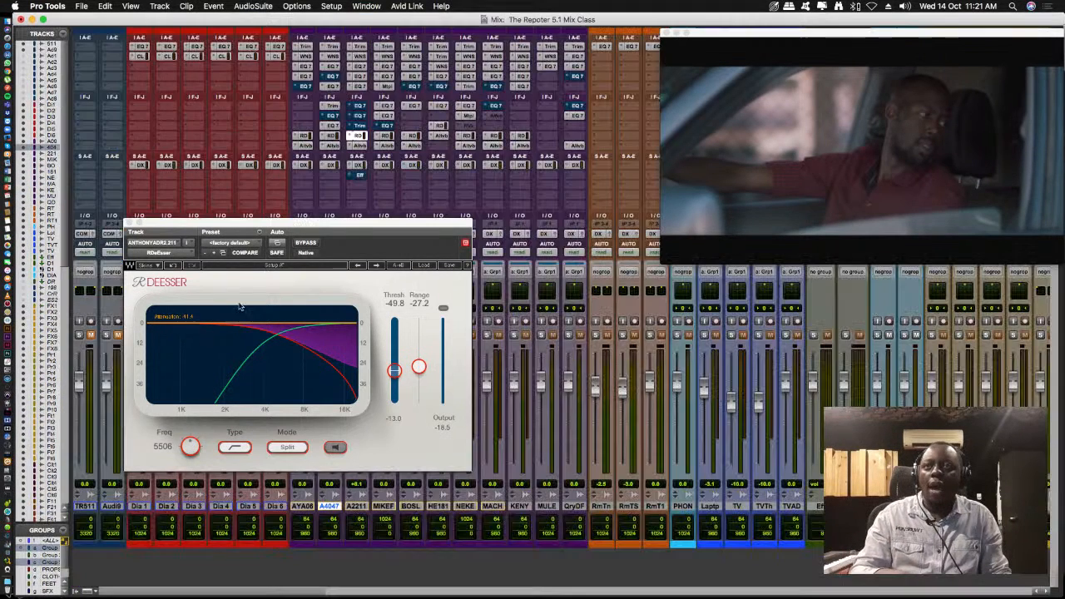
pyautogui.click(360, 146)
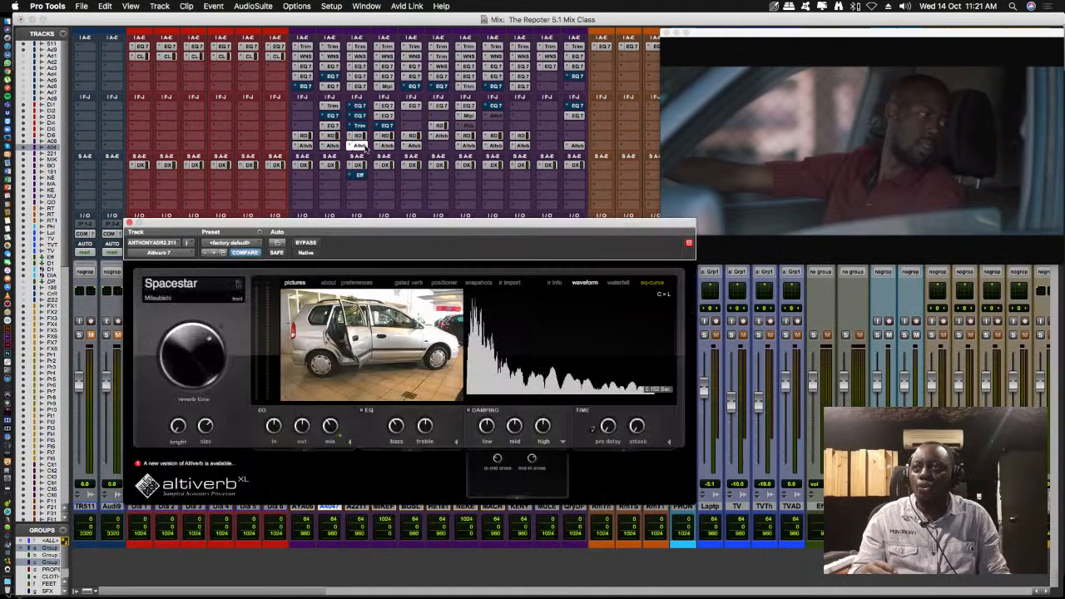
pyautogui.moveTo(342, 326)
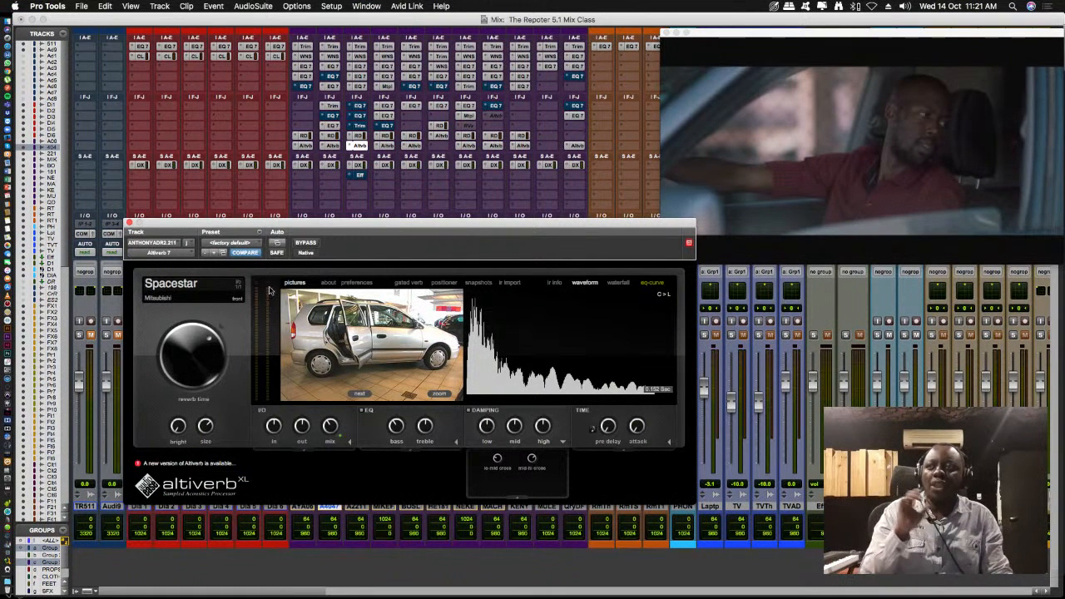
pyautogui.click(129, 223)
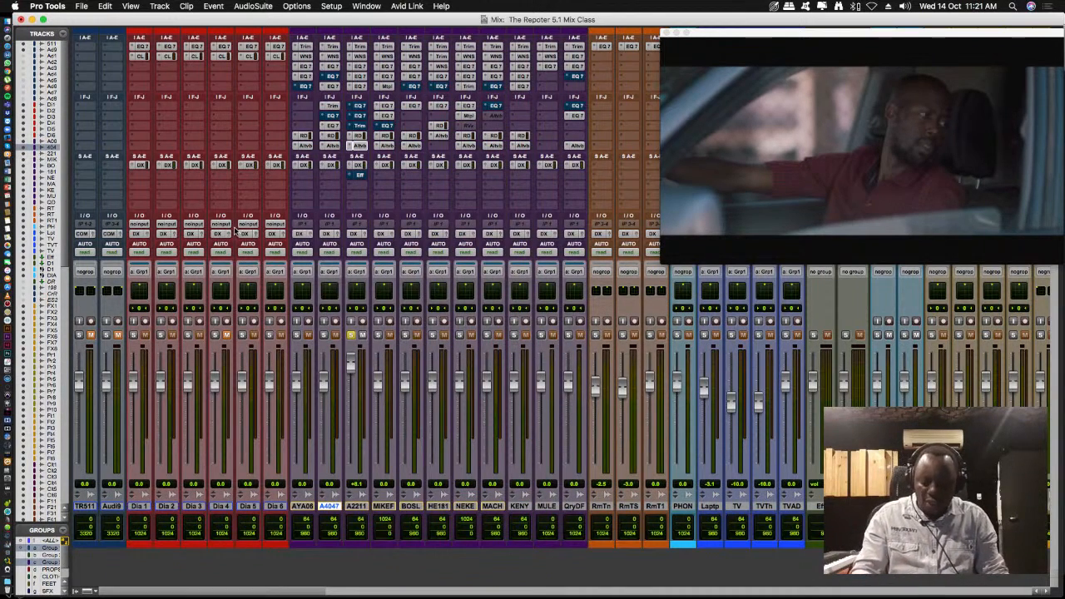
# - Play the soloed ANTHONY2211 passage from 01:05:17:21, then unsolo the track and replay it with the full mix while viewing the mixer
pyautogui.press('super+equal')
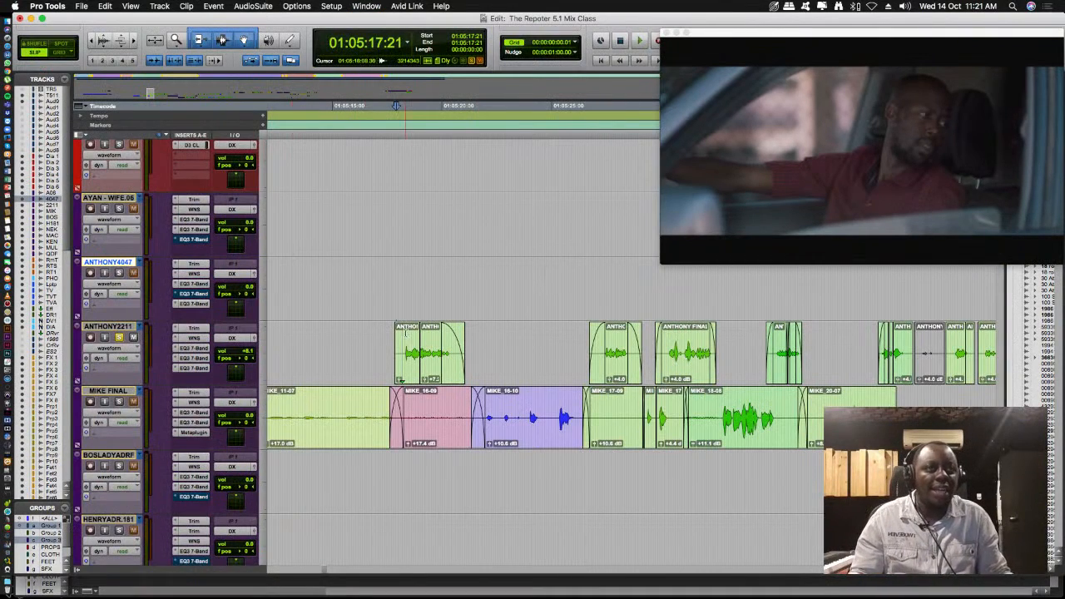
pyautogui.press('space')
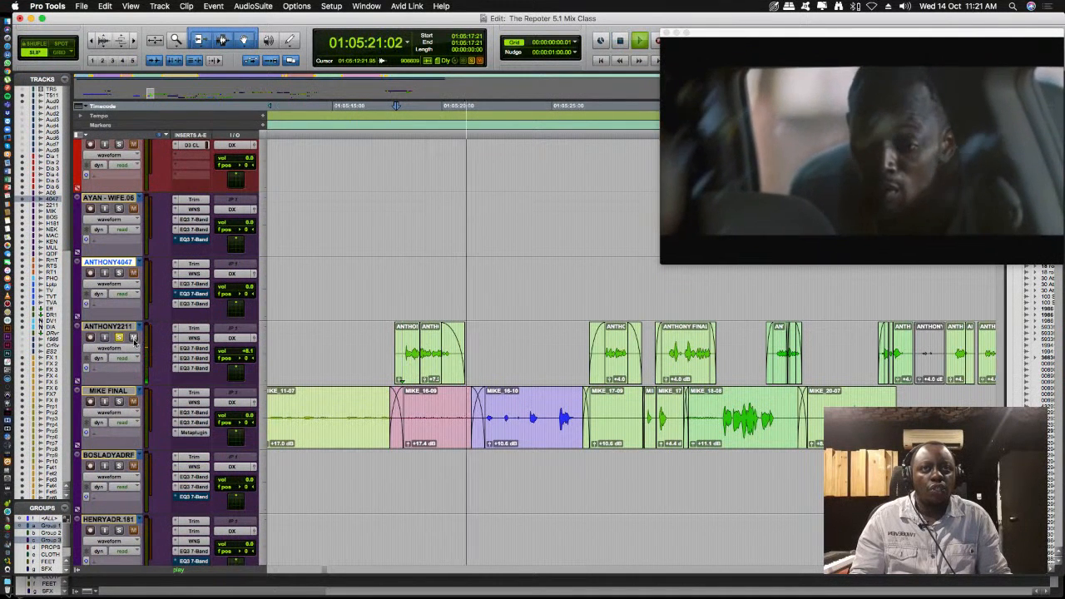
pyautogui.press('space')
pyautogui.press('space')
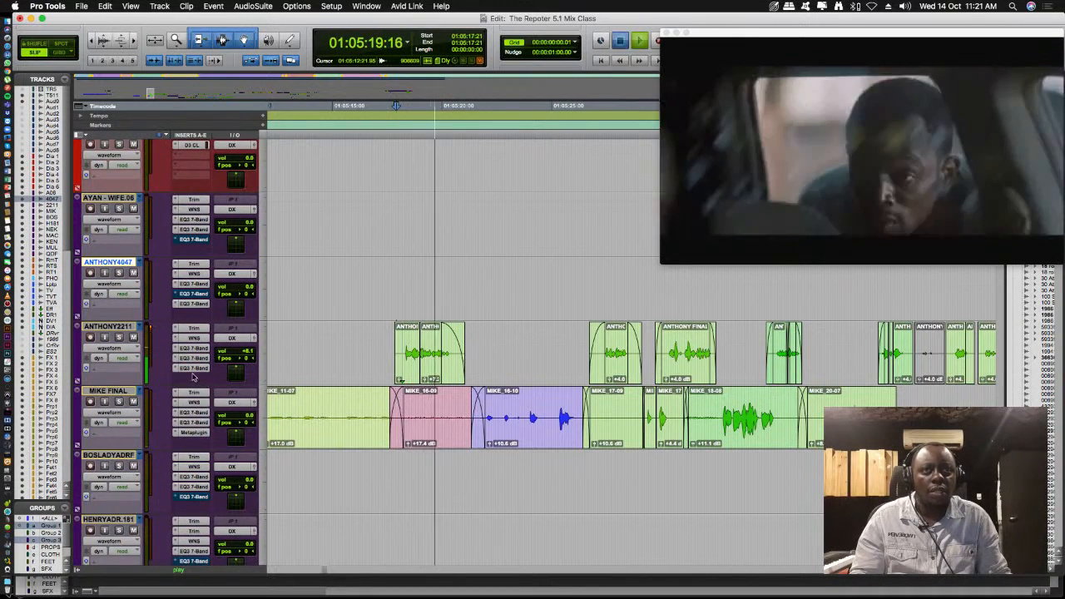
pyautogui.press('space')
pyautogui.press('super+equal')
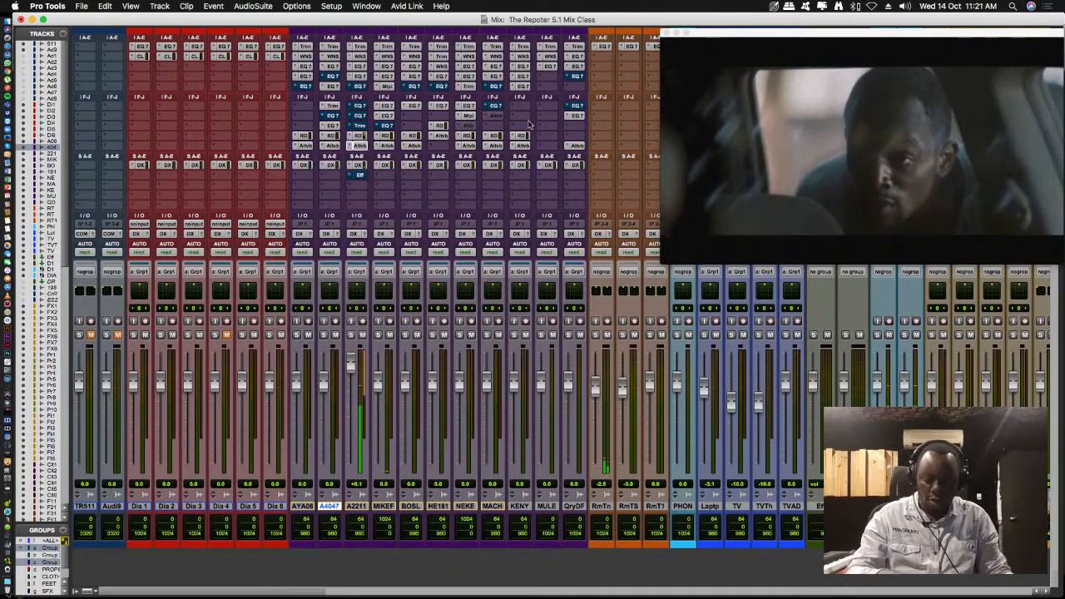
pyautogui.press('super+equal')
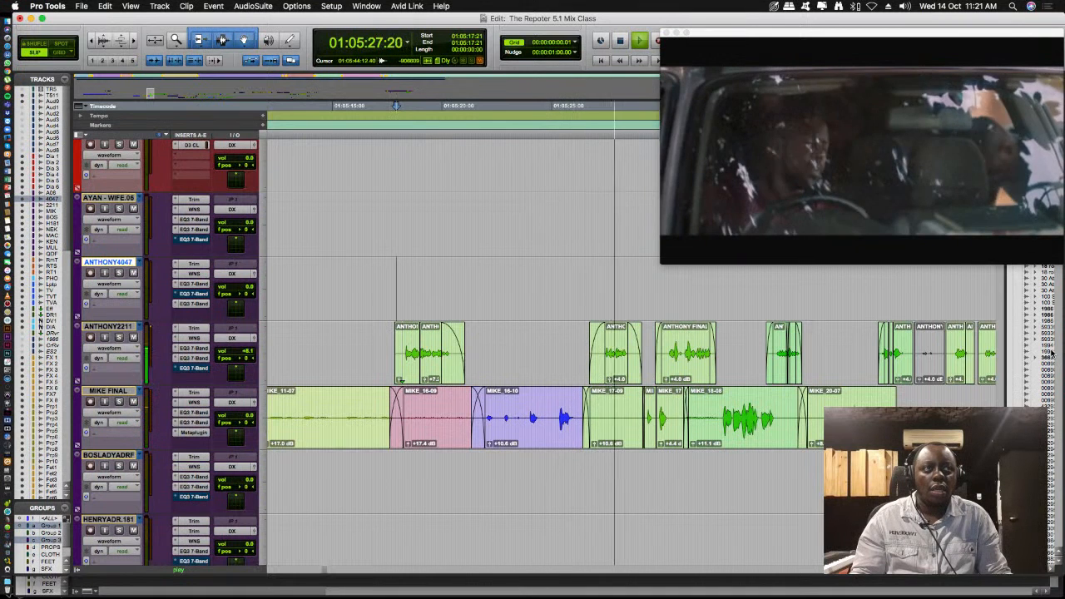
pyautogui.press('space')
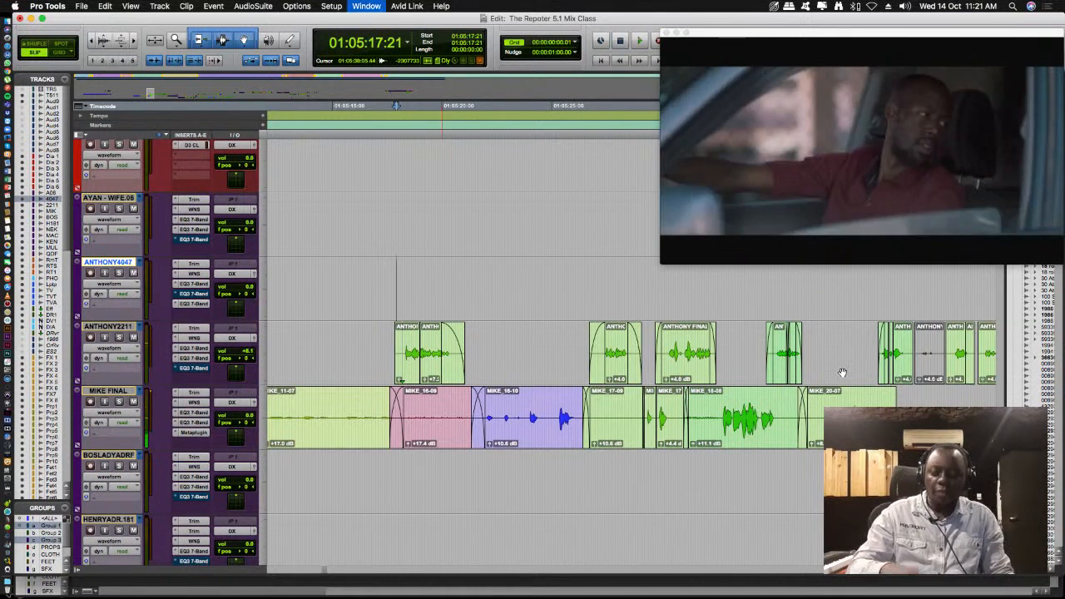
pyautogui.press('super+equal')
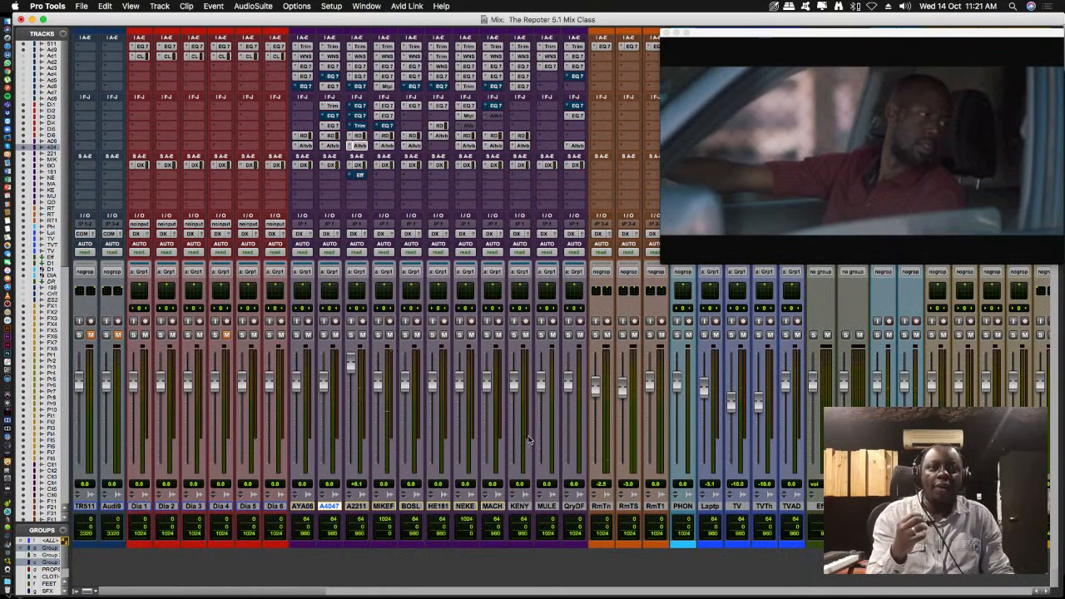
pyautogui.press('super+equal')
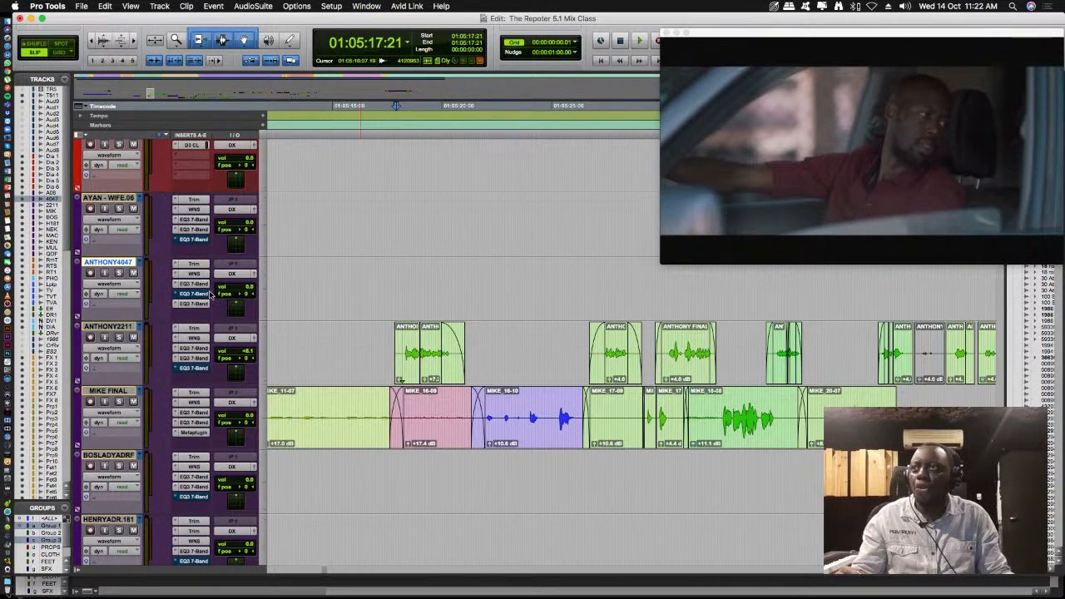
# - Show the hidden original recordings, Audio 1 to Audio 8, in the Edit window and compare their position with the ANTHONY2211 clips
pyautogui.scroll(3, 138, 221)
pyautogui.scroll(5, 138, 220)
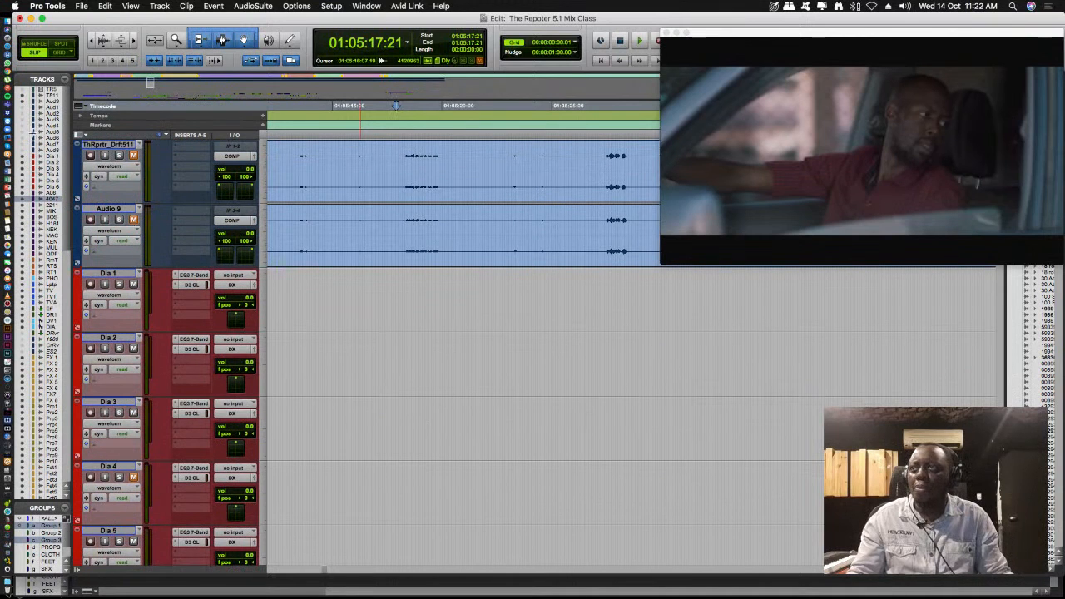
pyautogui.moveTo(22, 108); pyautogui.dragTo(22, 150)
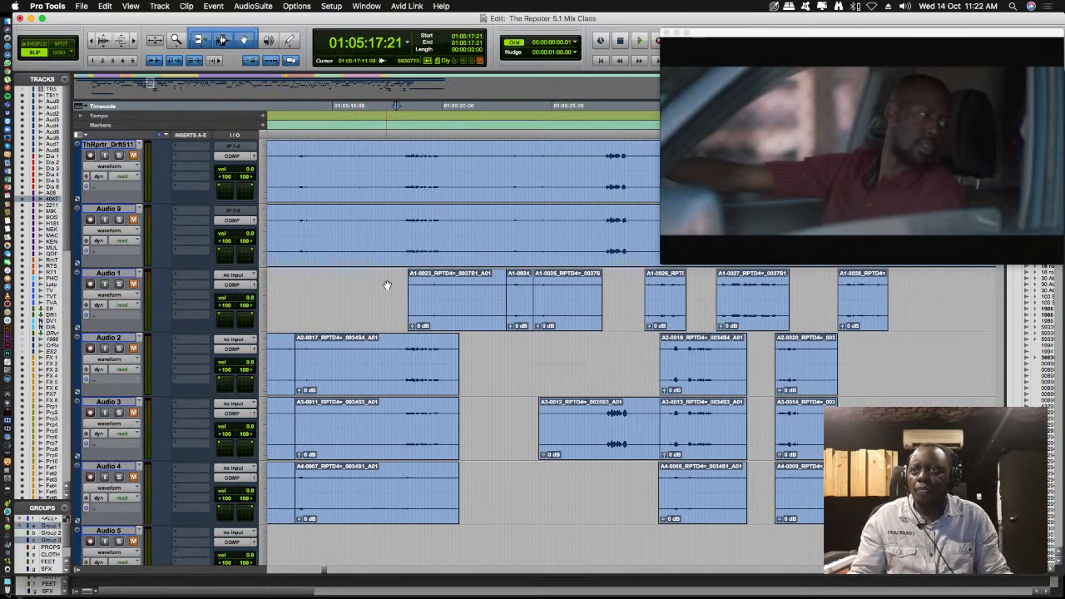
pyautogui.scroll(-15, 433, 291)
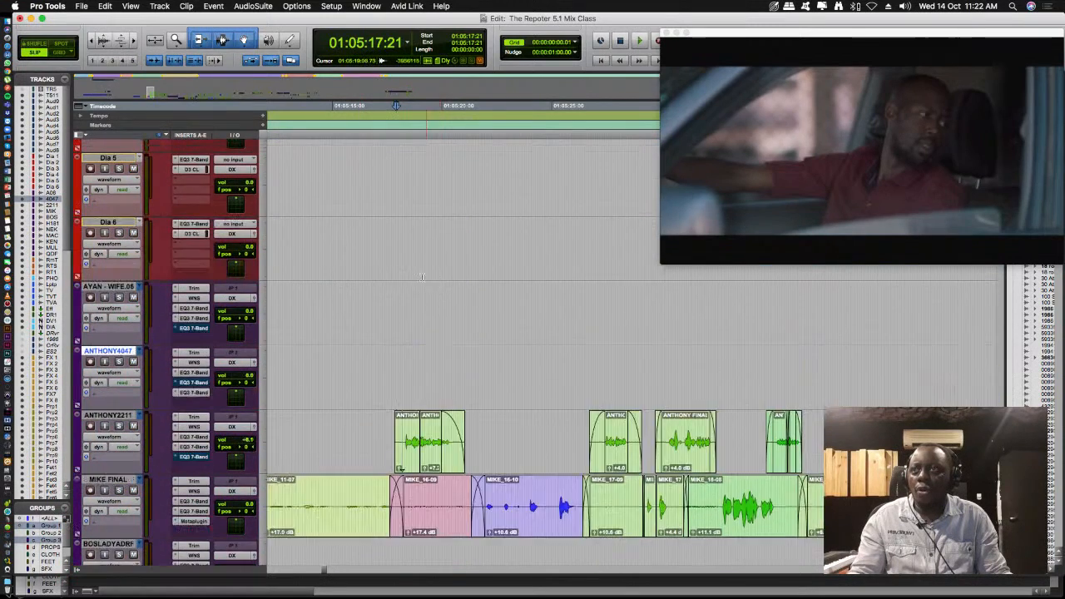
pyautogui.scroll(15, 422, 278)
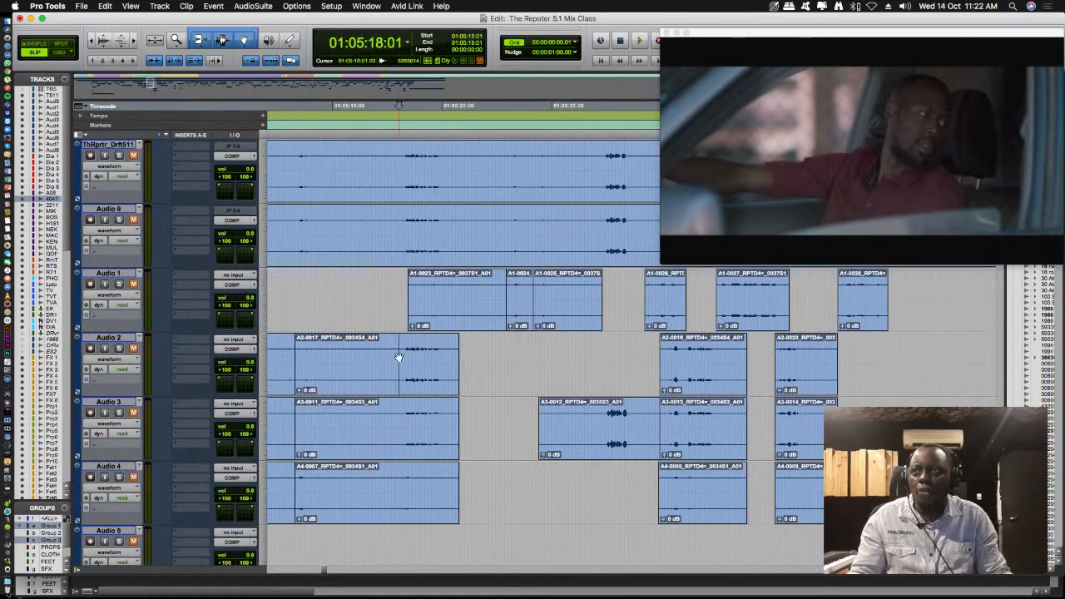
# - Solo and unmute Audio 2, and play its original dialogue from 01:05:18:01 and again from 01:05:17:09
pyautogui.click(398, 358)
pyautogui.click(118, 348)
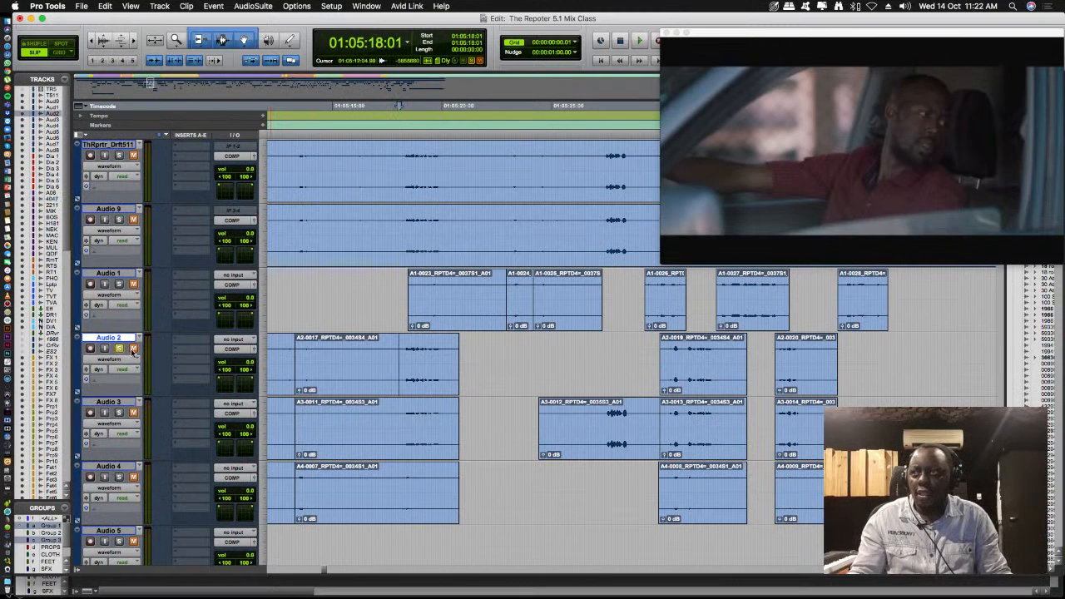
pyautogui.press('space')
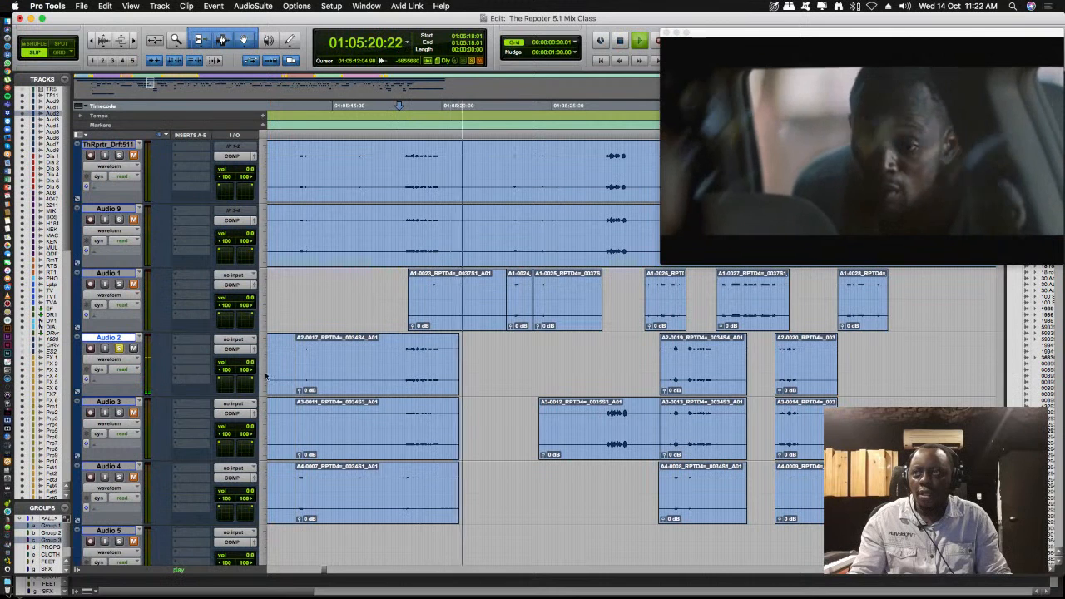
pyautogui.press('space')
pyautogui.press('space')
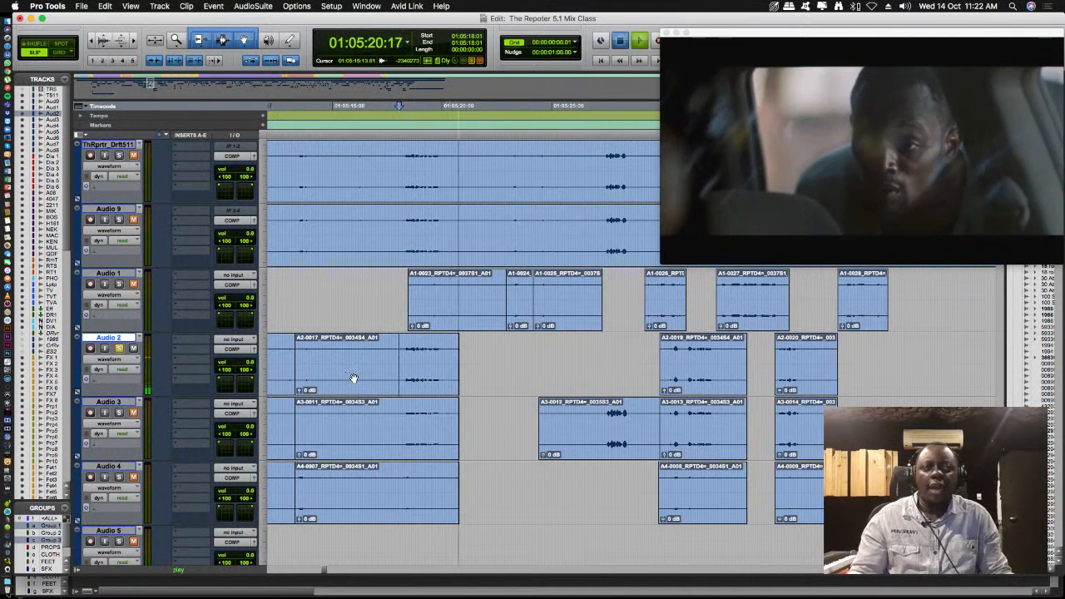
pyautogui.press('space')
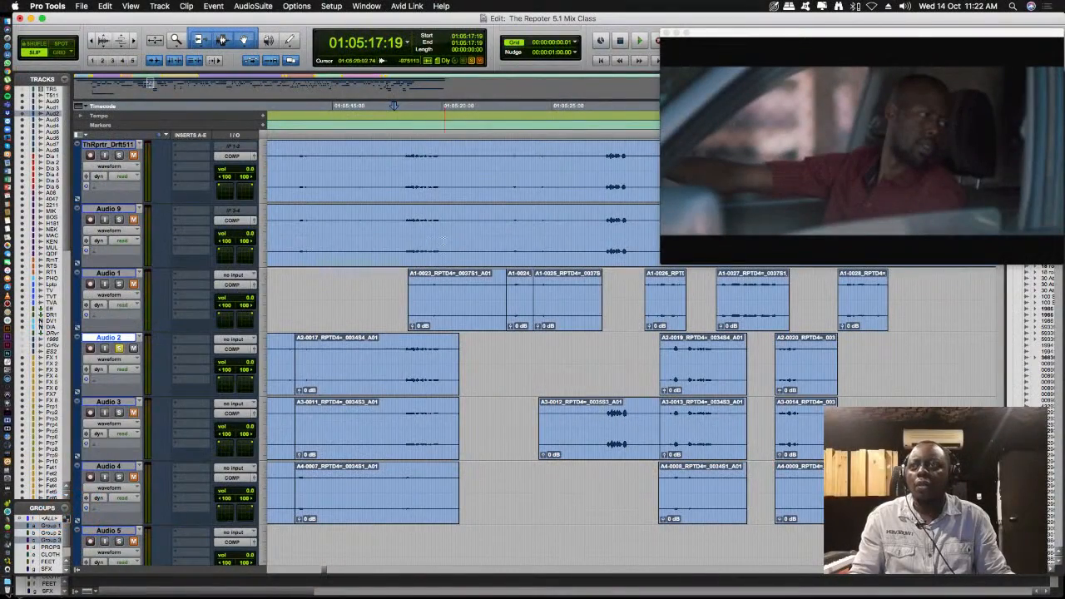
pyautogui.click(384, 352)
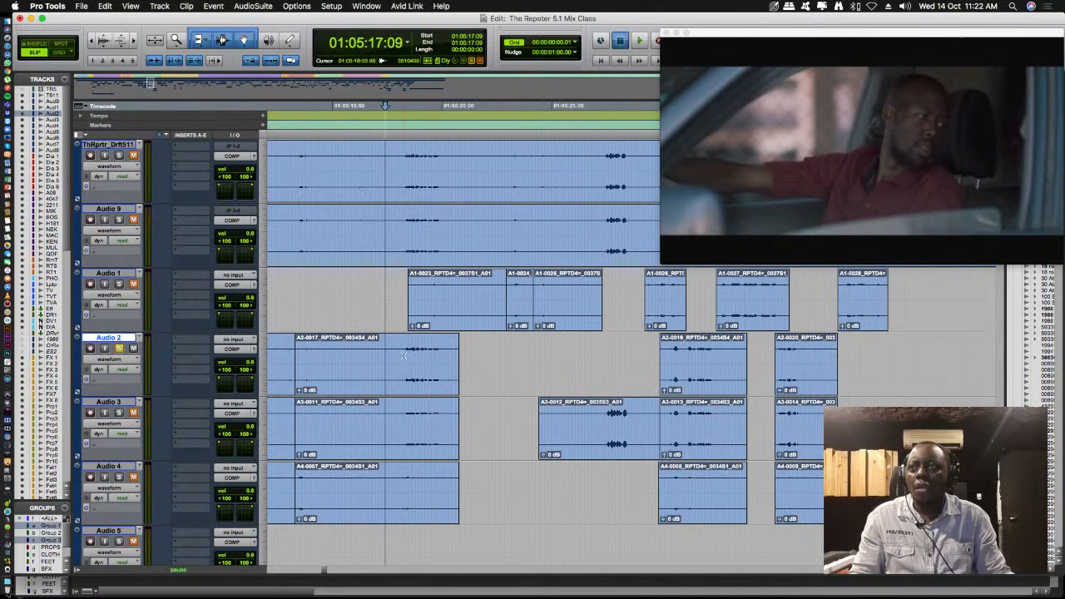
pyautogui.press('space')
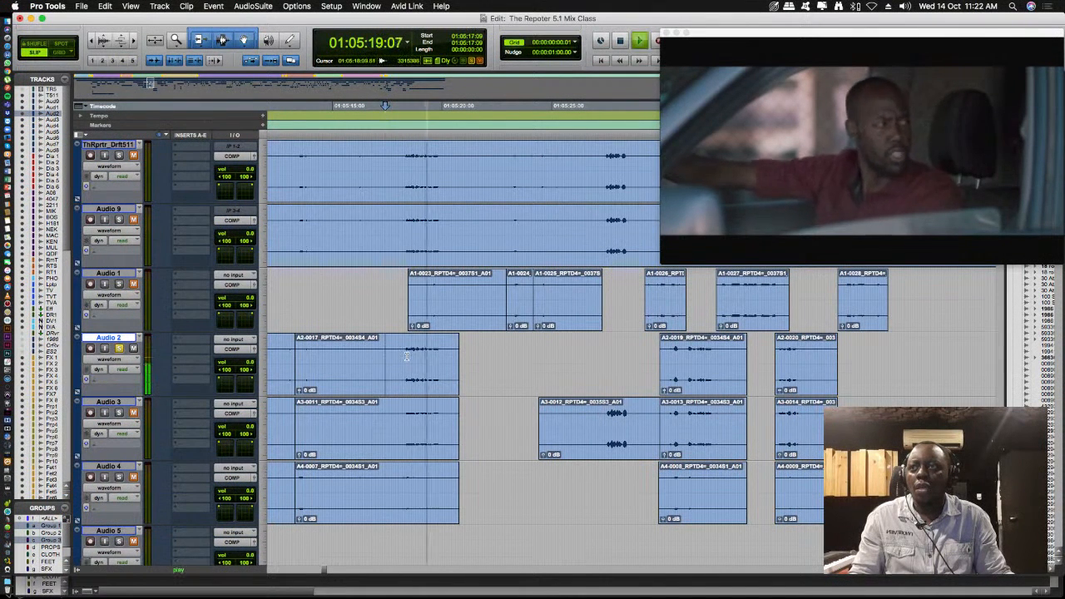
pyautogui.press('space')
# - Switch the solo from Audio 2 to Audio 3, play its recording from 01:05:17:09, and unsolo it
pyautogui.click(119, 412)
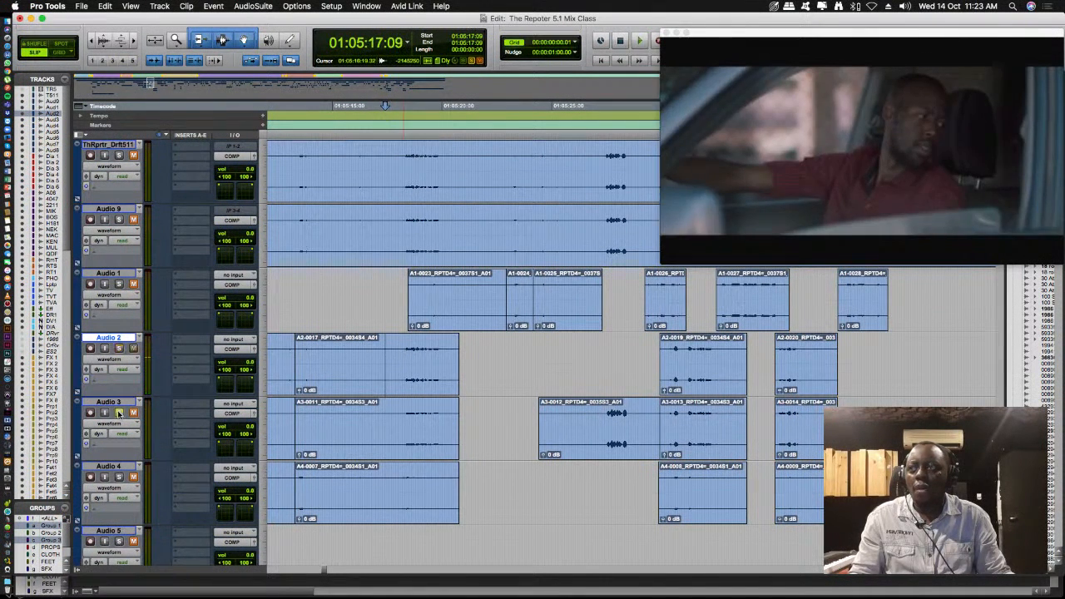
pyautogui.press('space')
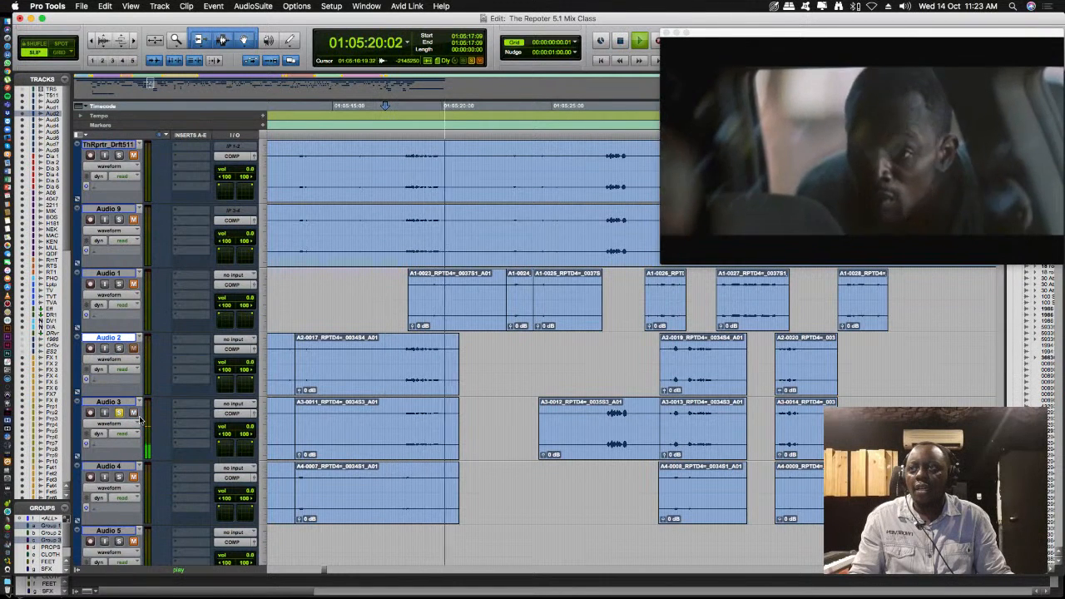
pyautogui.press('space')
pyautogui.click(119, 413)
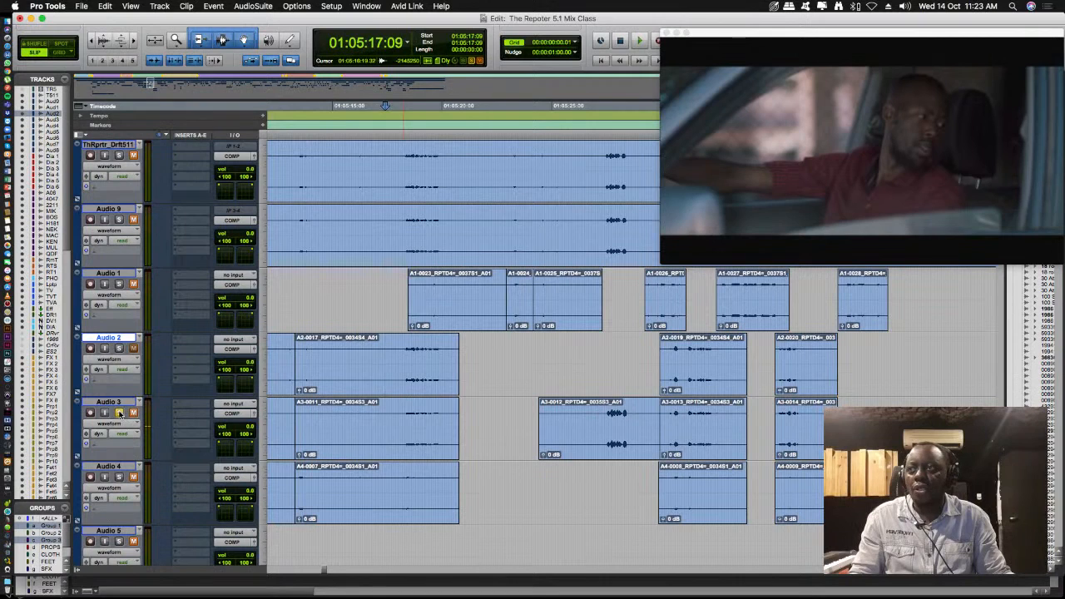
# - Solo and unmute Audio 4, and play its recording of the same passage from 01:05:17:09
pyautogui.click(119, 477)
pyautogui.press('space')
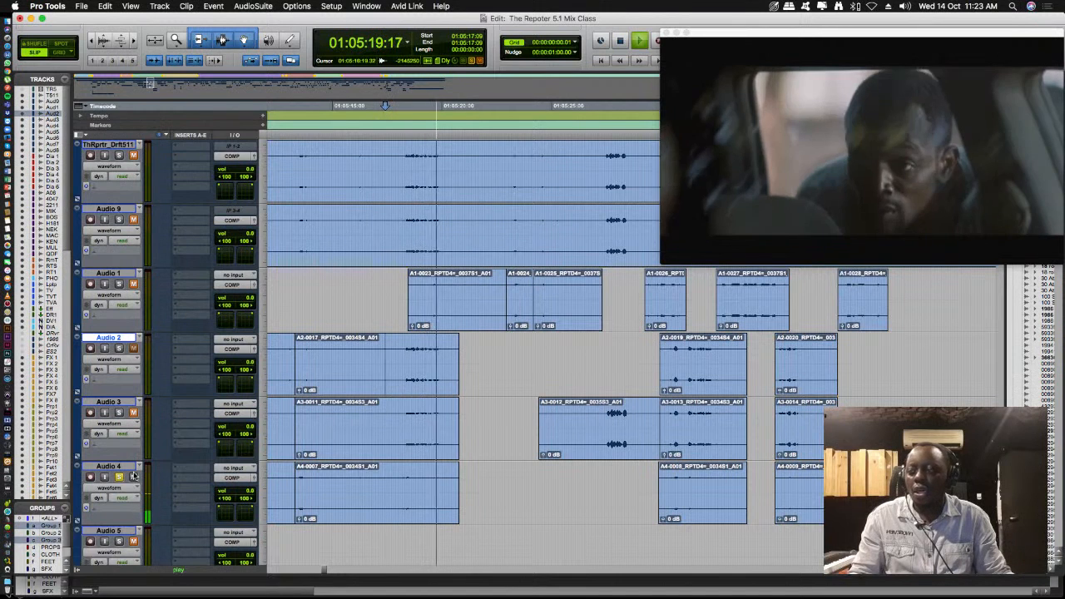
pyautogui.press('space')
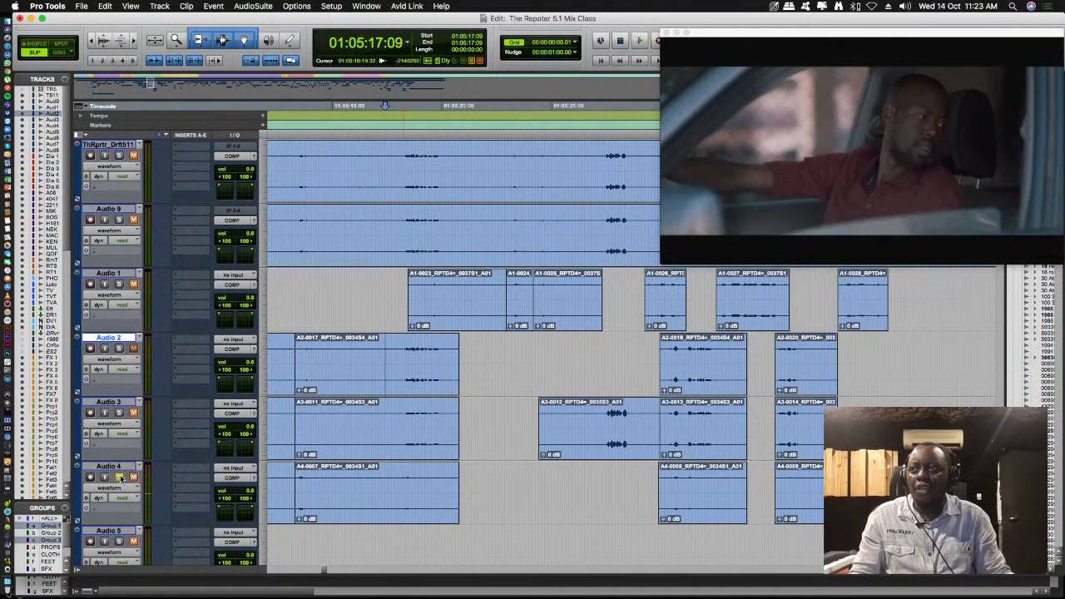
# - Compare Audio 2 and Audio 3 by soloing each in turn and playing the passage from 01:05:18:02
pyautogui.click(123, 350)
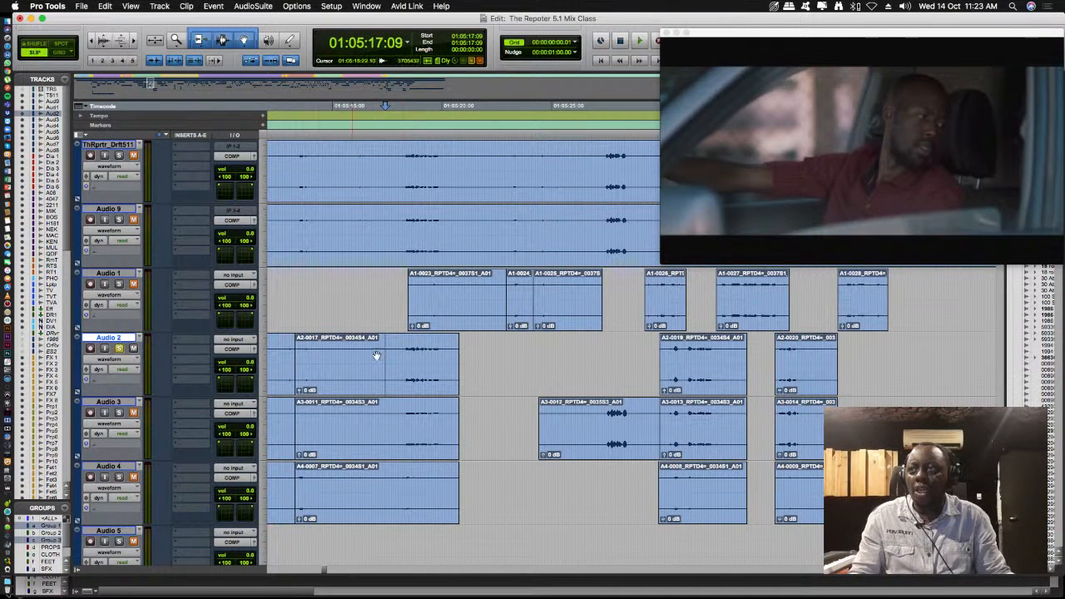
pyautogui.press('space')
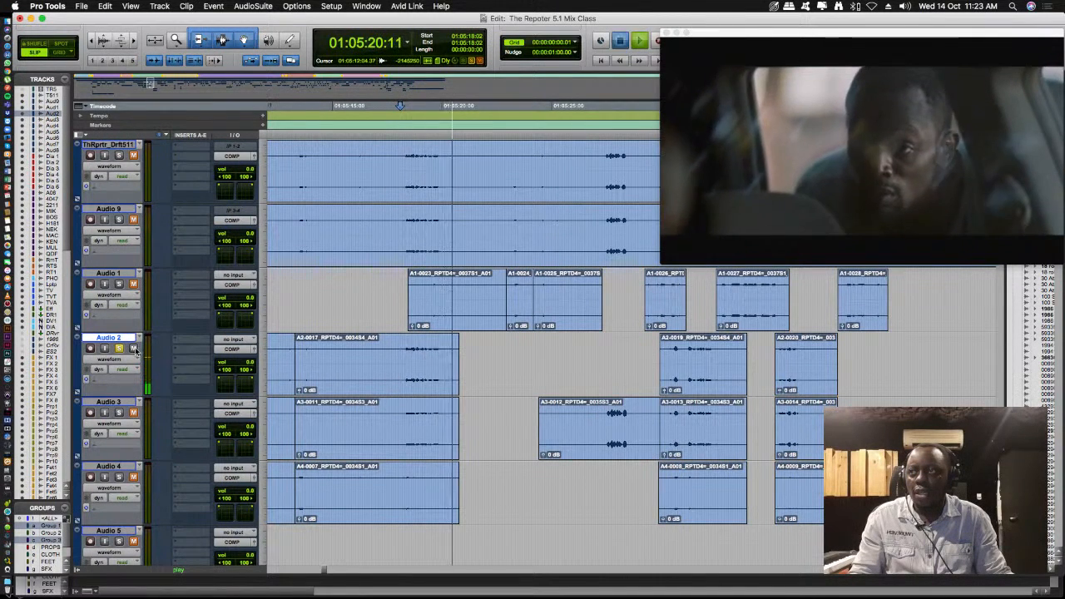
pyautogui.press('space')
pyautogui.keyDown('super'); pyautogui.click(120, 413); pyautogui.keyUp('super')
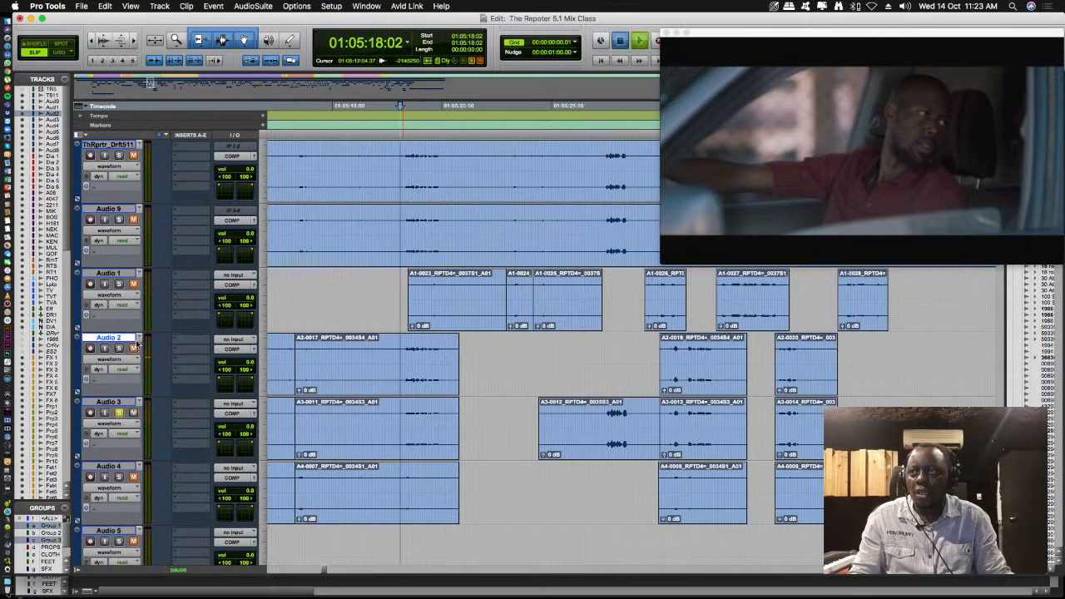
pyautogui.press('space')
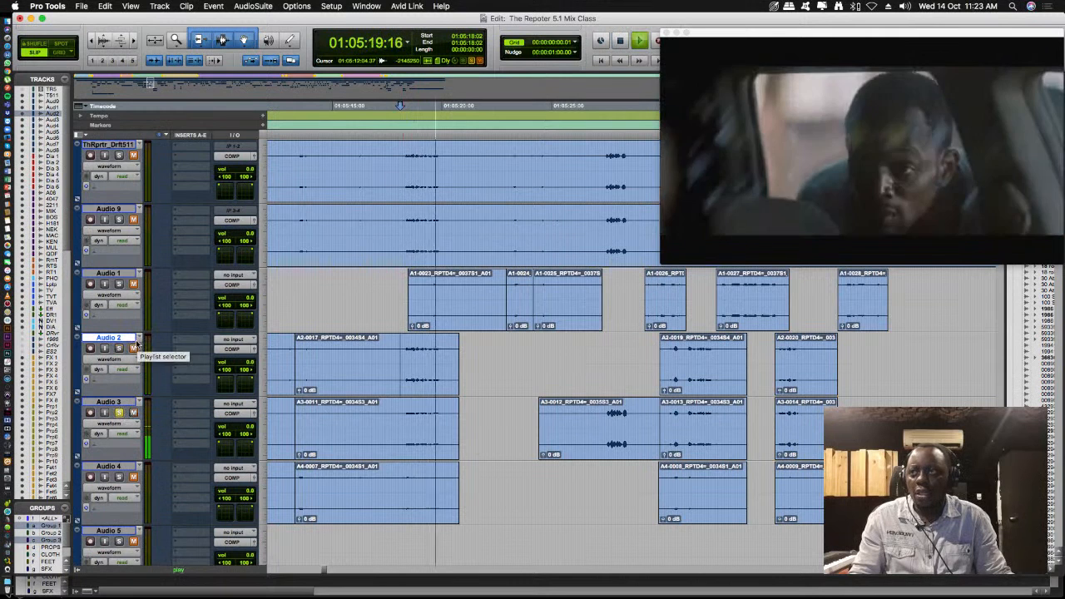
pyautogui.press('space')
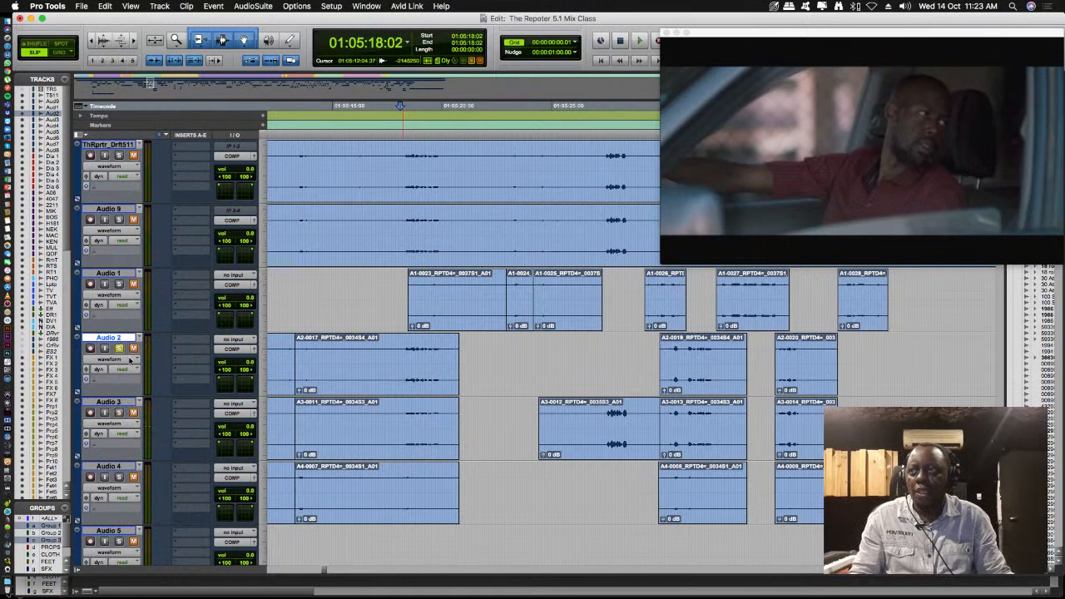
# - Replay the soloed Audio 2 from 01:05:18:02 and mark its dialogue from 01:05:17:22 to near the end of the clip
pyautogui.press('space')
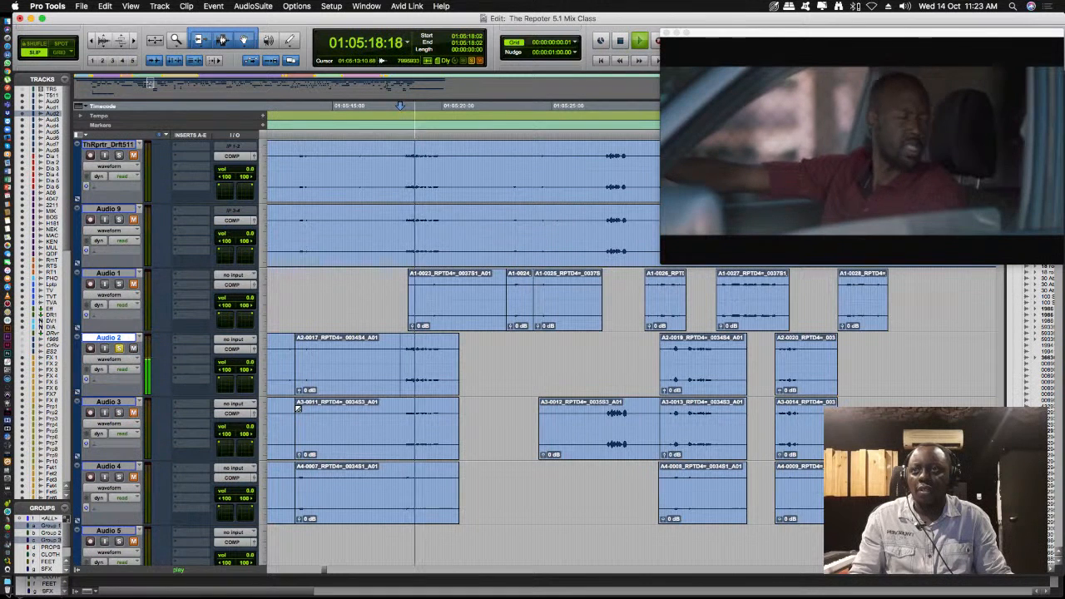
pyautogui.press('space')
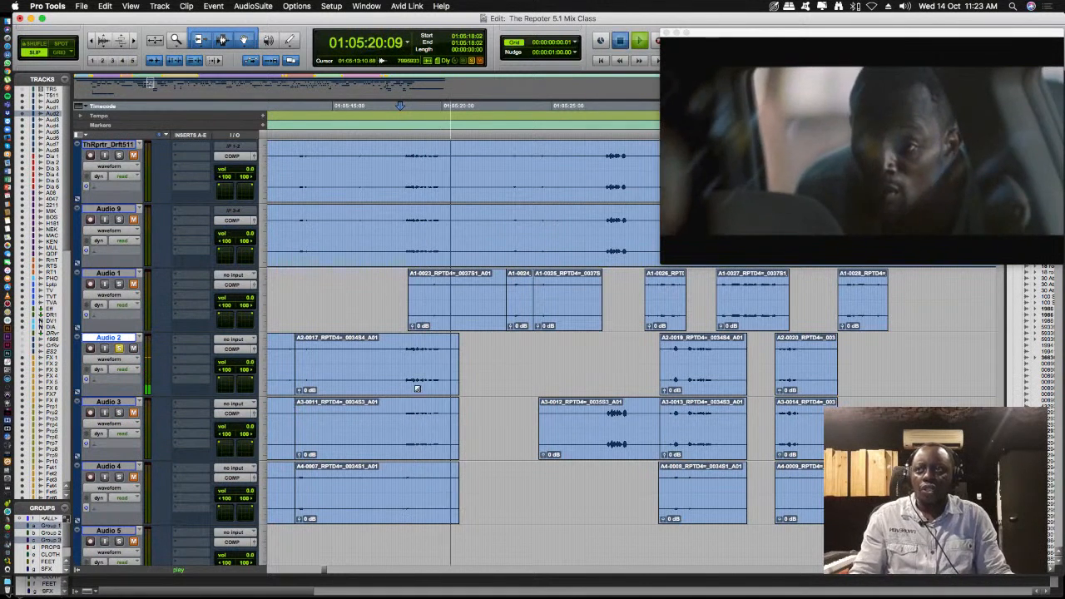
pyautogui.moveTo(397, 357); pyautogui.dragTo(457, 356)
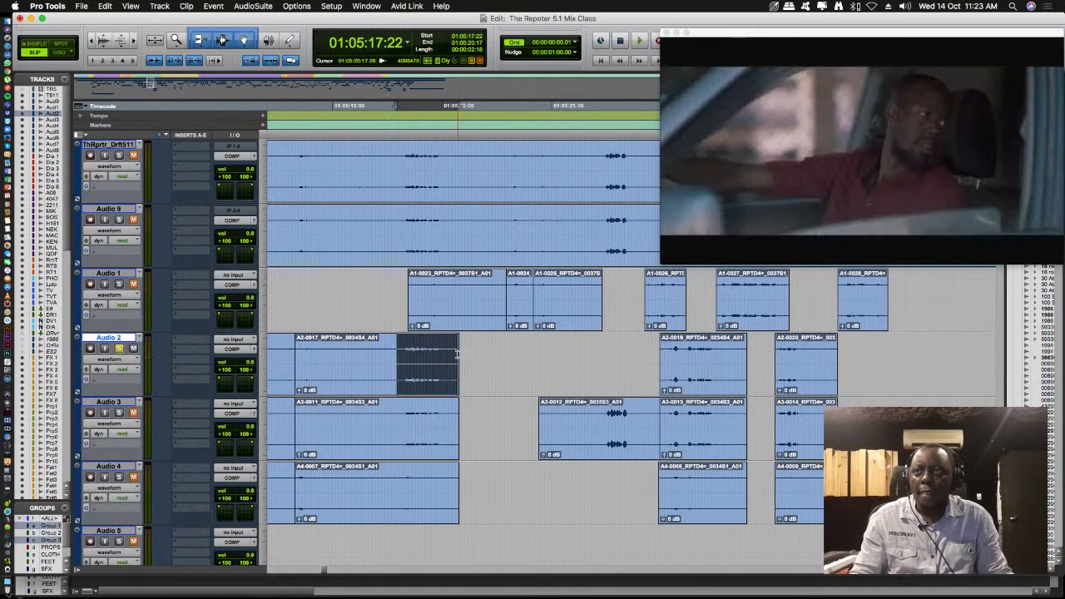
pyautogui.click(487, 354)
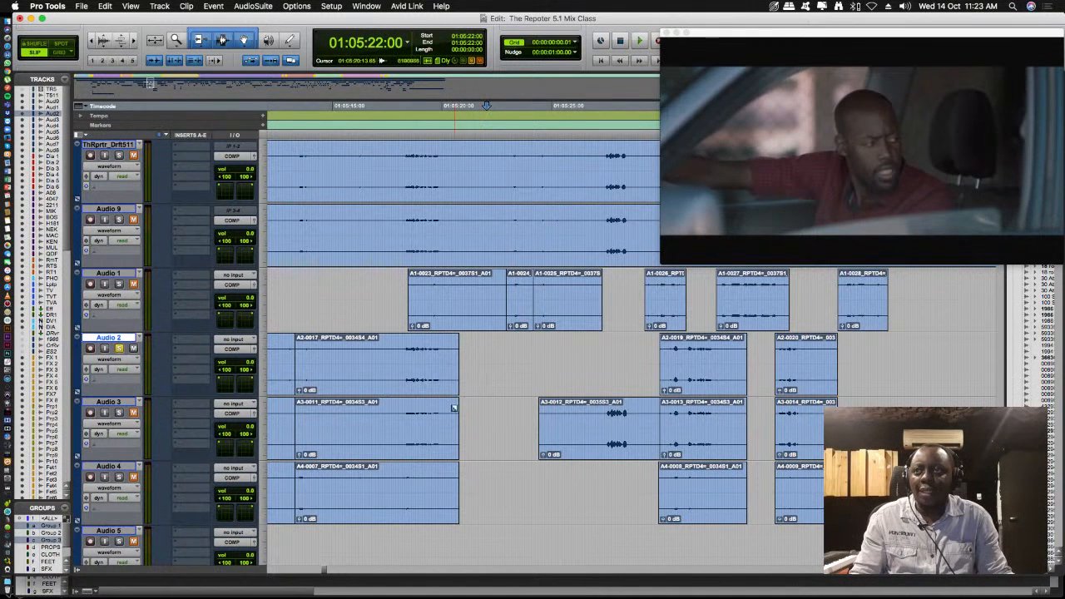
# - Create one new mono audio track named ROOMTONE directly below Audio 2
pyautogui.scroll(-2, 451, 434)
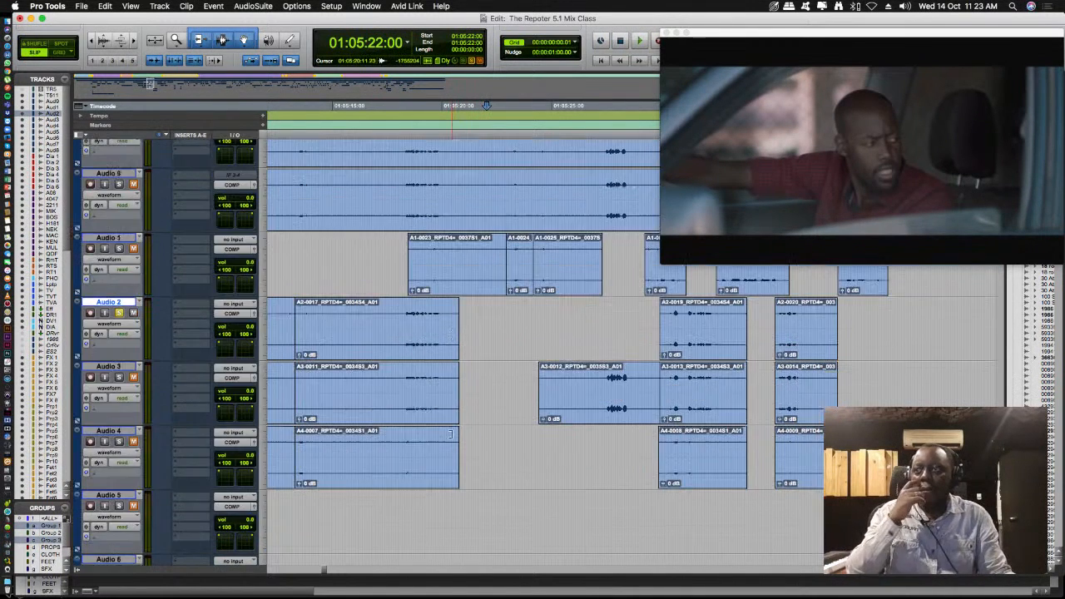
pyautogui.rightClick(111, 303)
pyautogui.click(159, 6)
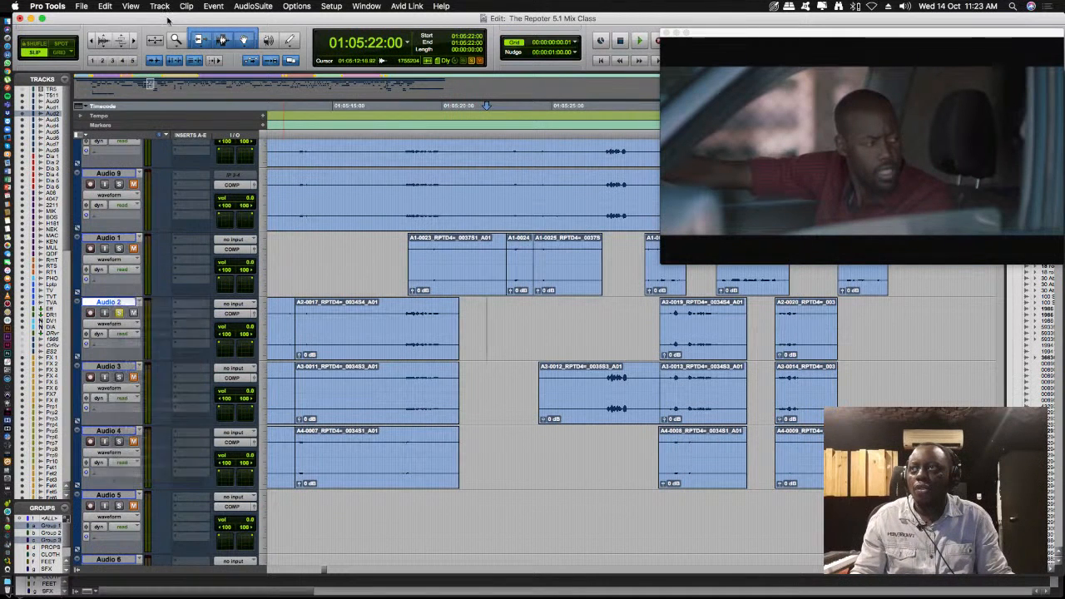
pyautogui.click(160, 6)
pyautogui.click(185, 20)
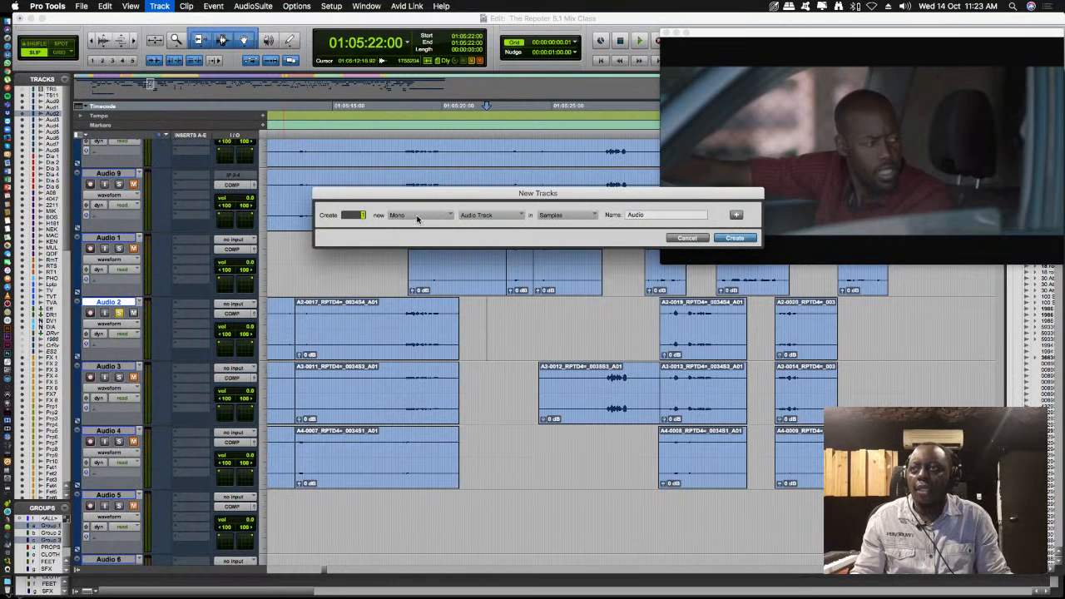
pyautogui.click(481, 218)
pyautogui.click(498, 218)
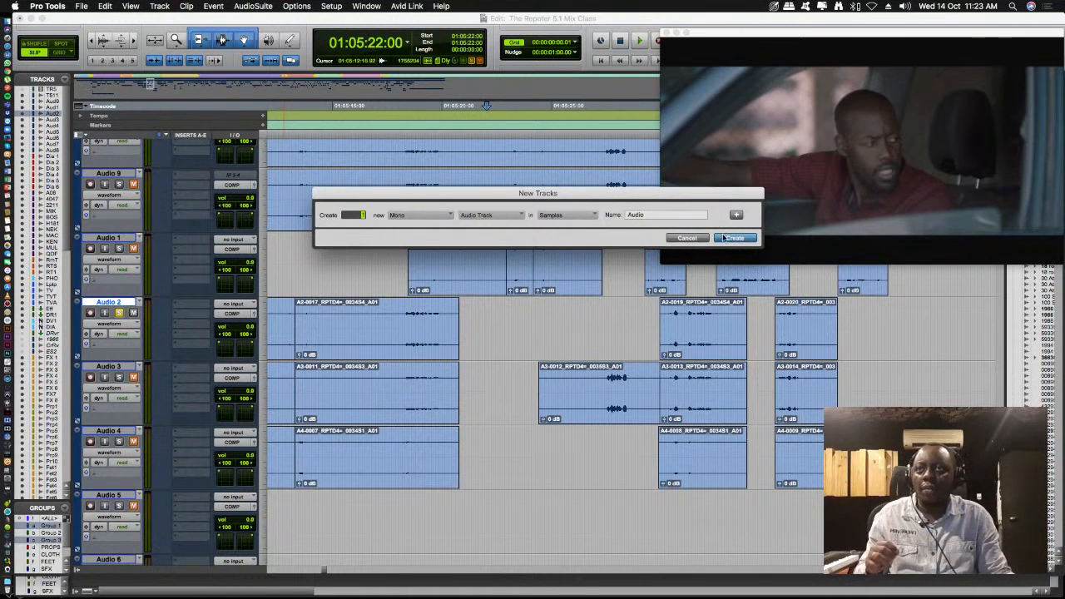
pyautogui.moveTo(663, 216); pyautogui.dragTo(617, 217)
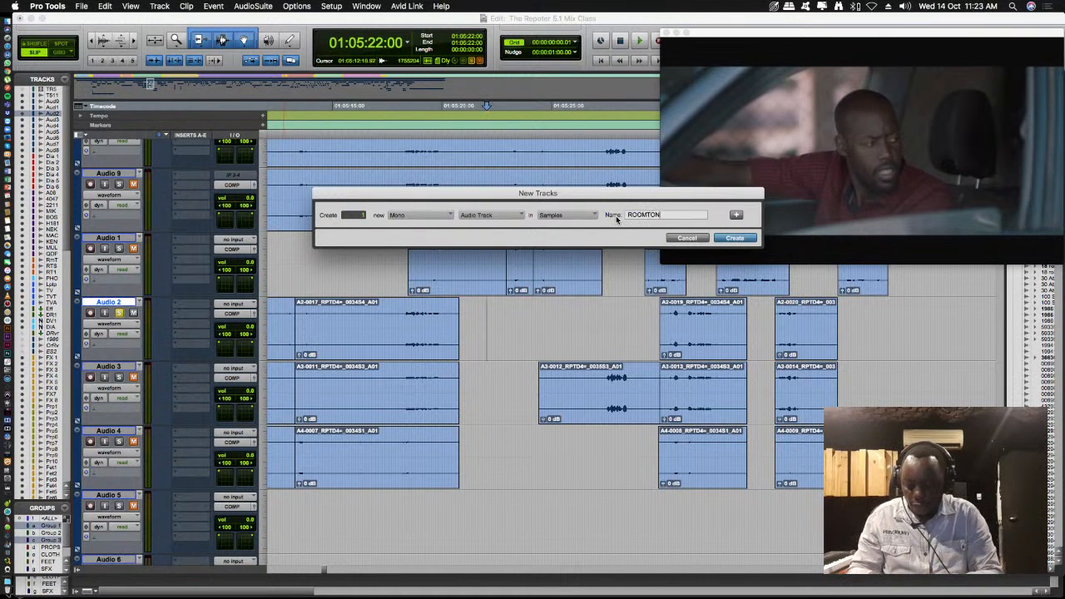
pyautogui.press('Return')
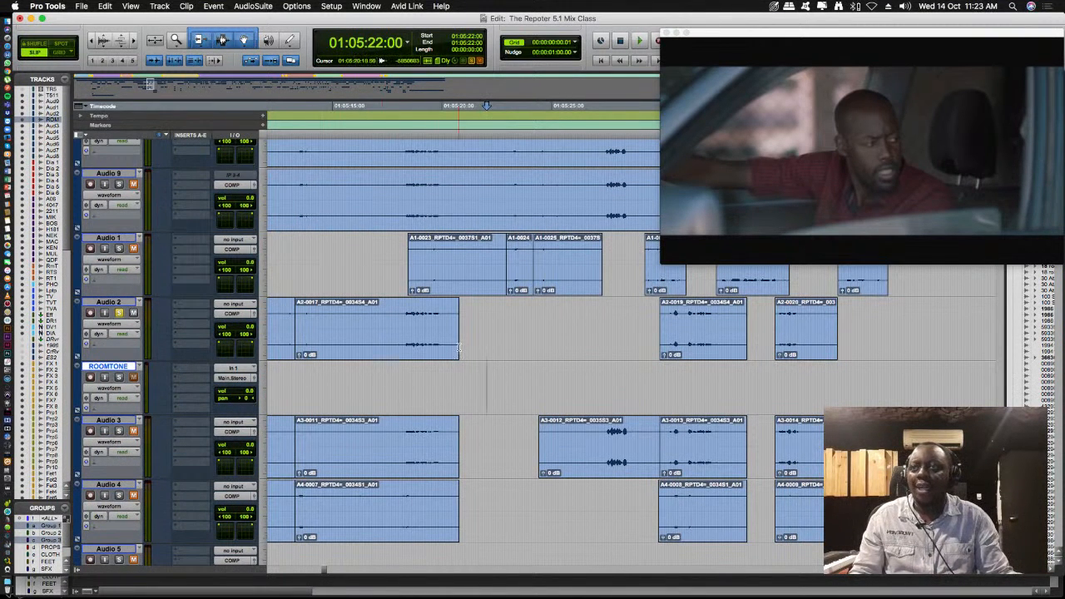
# - Examine the gaps between the original clips across a wider stretch of the timeline, and return to the passage around 01:05:20:00
pyautogui.press('r')
pyautogui.press('r')
pyautogui.press('r')
pyautogui.scroll(-5, 459, 349)
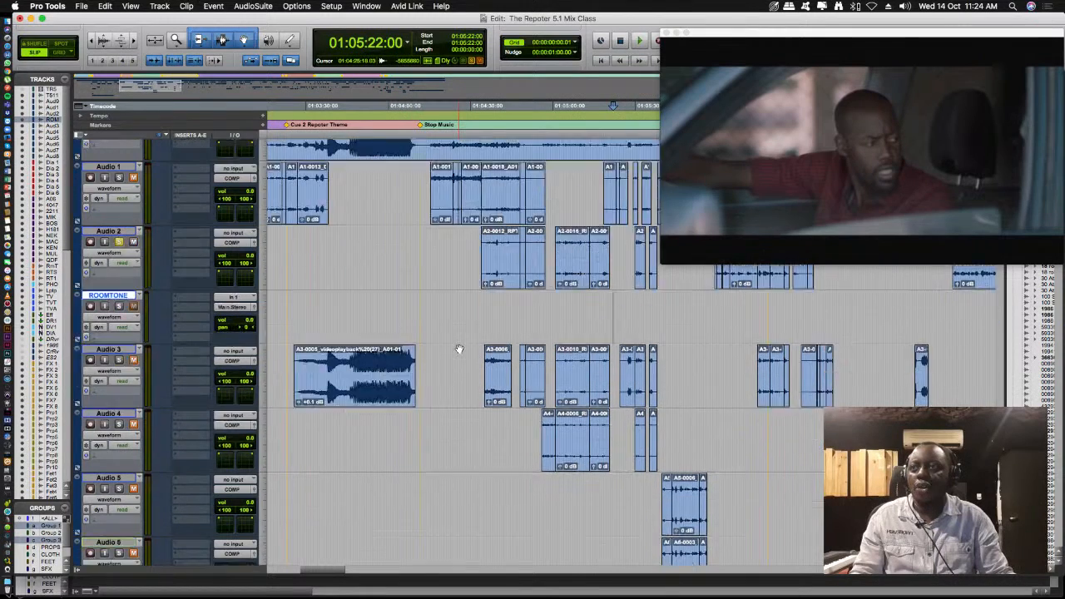
pyautogui.scroll(6, 465, 370)
pyautogui.press('t')
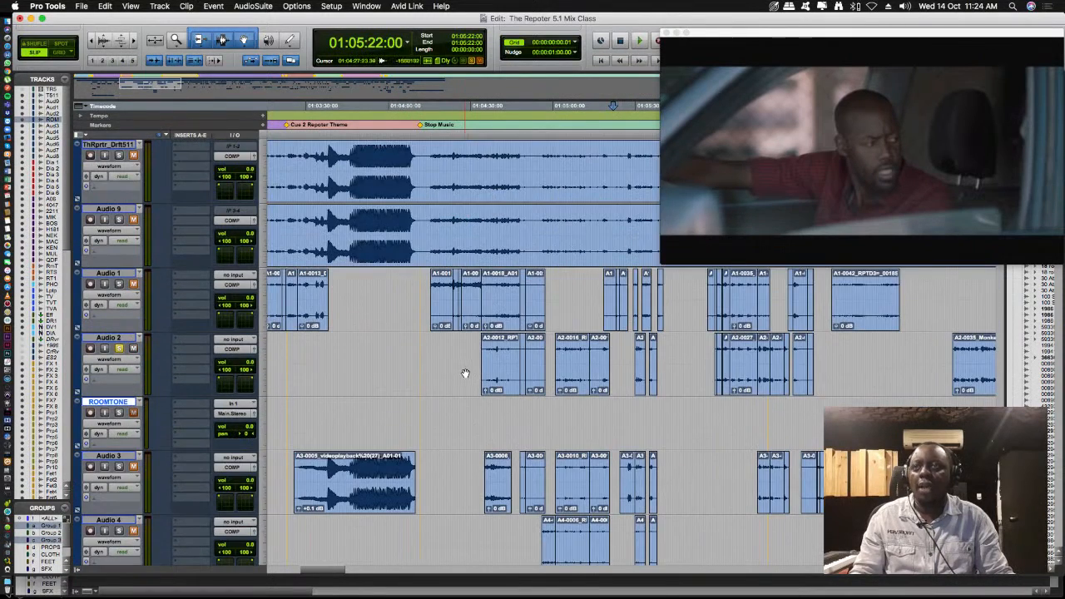
pyautogui.press('t')
pyautogui.press('t')
pyautogui.press('t')
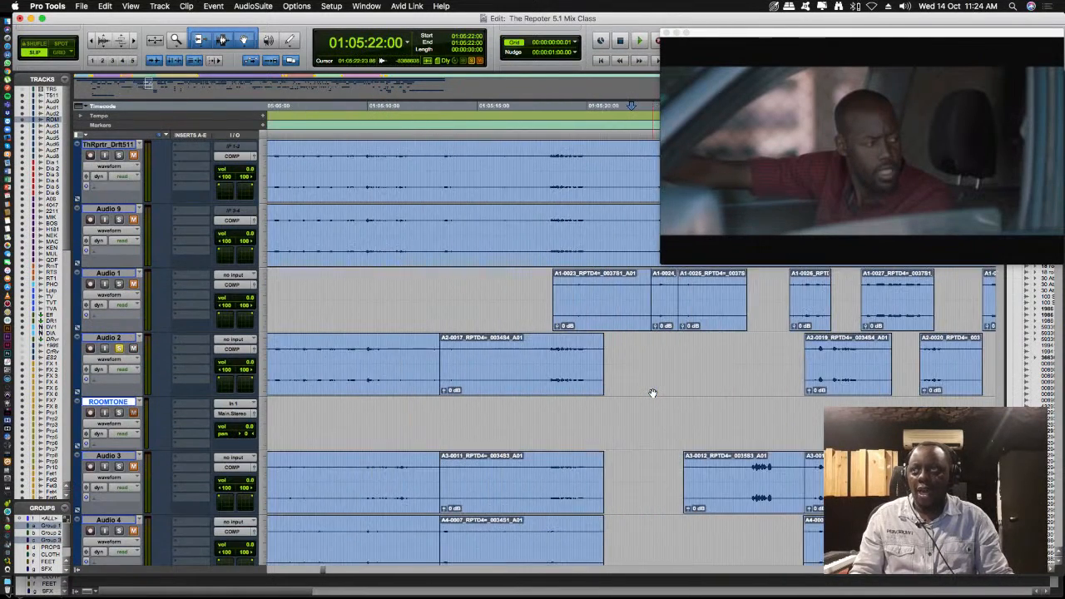
pyautogui.press('r')
# - Select the quiet stretch before the dialogue on Audio 2, from 01:05:15:00 to 01:05:17:21, and play it
pyautogui.click(550, 414)
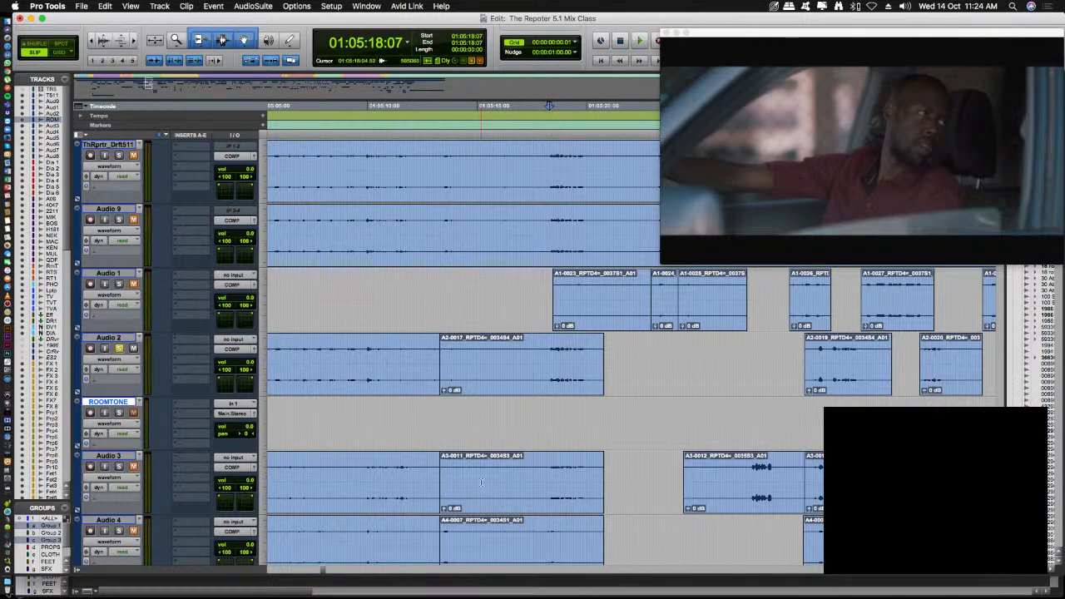
pyautogui.click(547, 355)
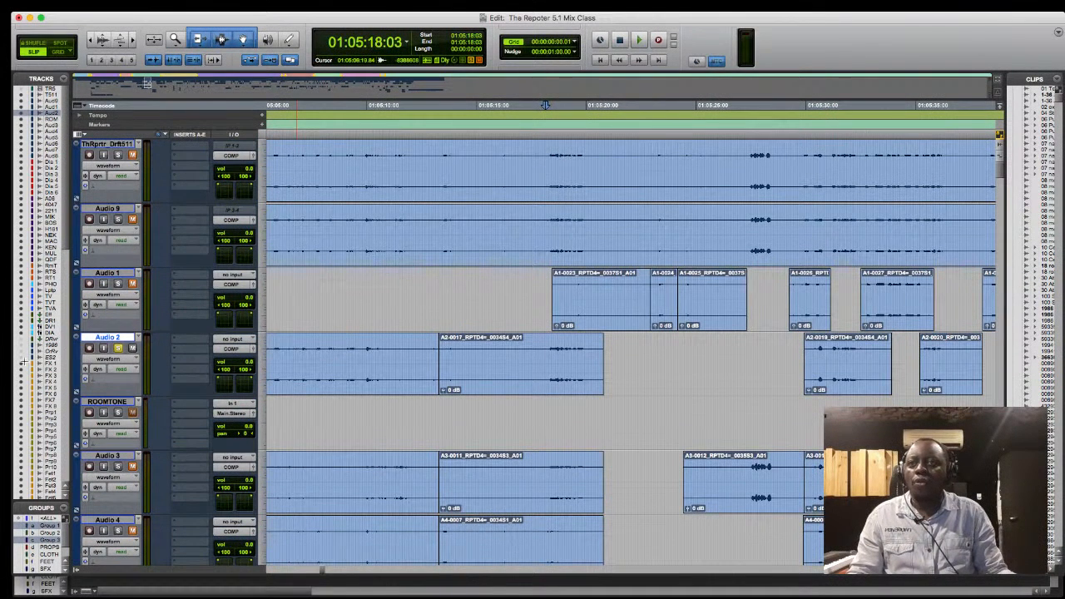
pyautogui.click(321, 355)
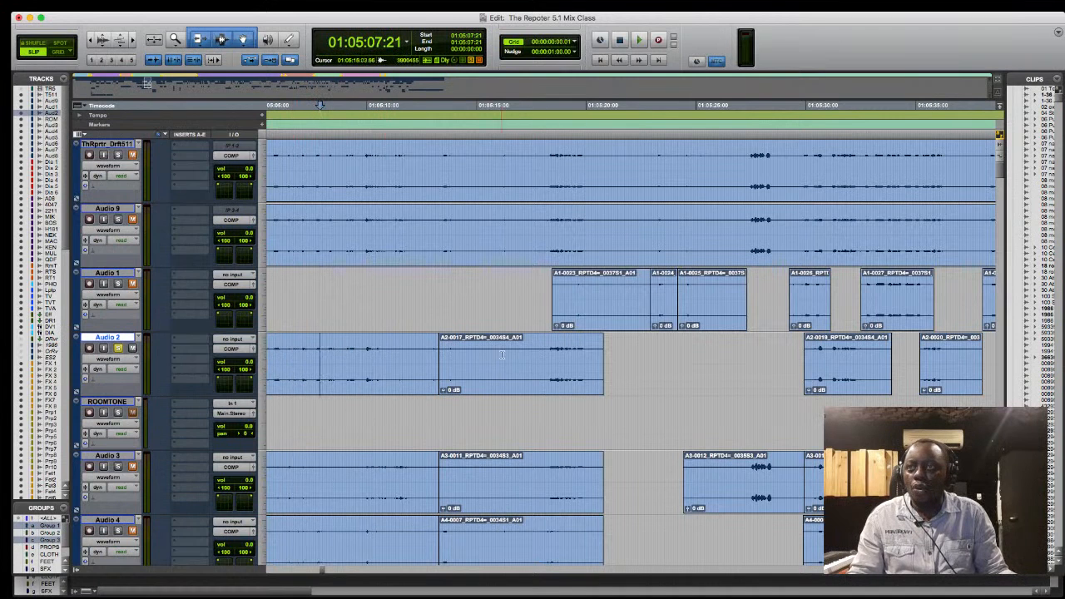
pyautogui.moveTo(477, 355); pyautogui.dragTo(539, 355)
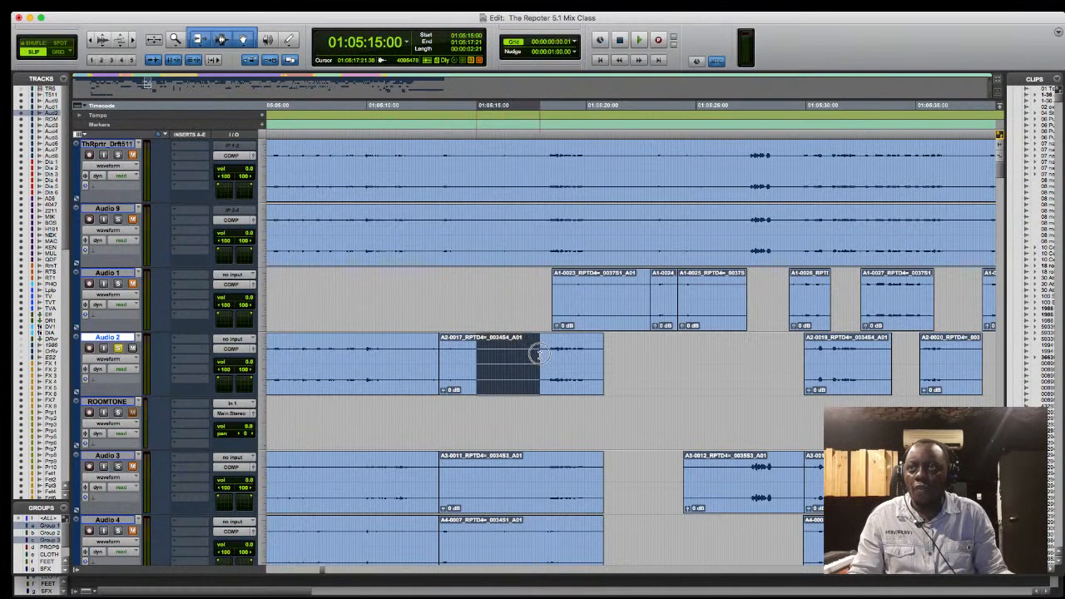
pyautogui.press('space')
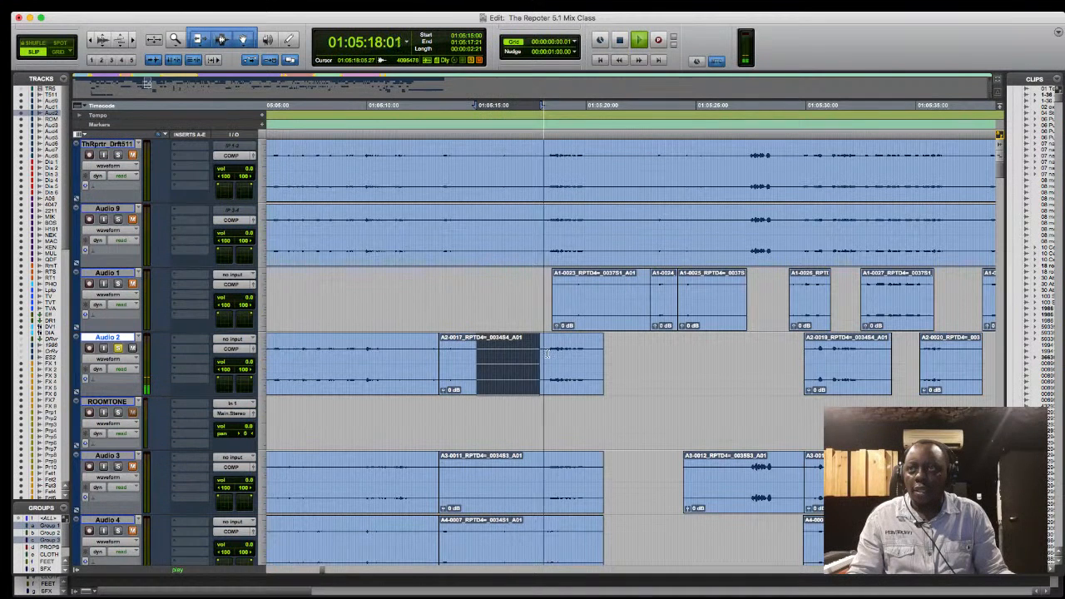
pyautogui.press('space')
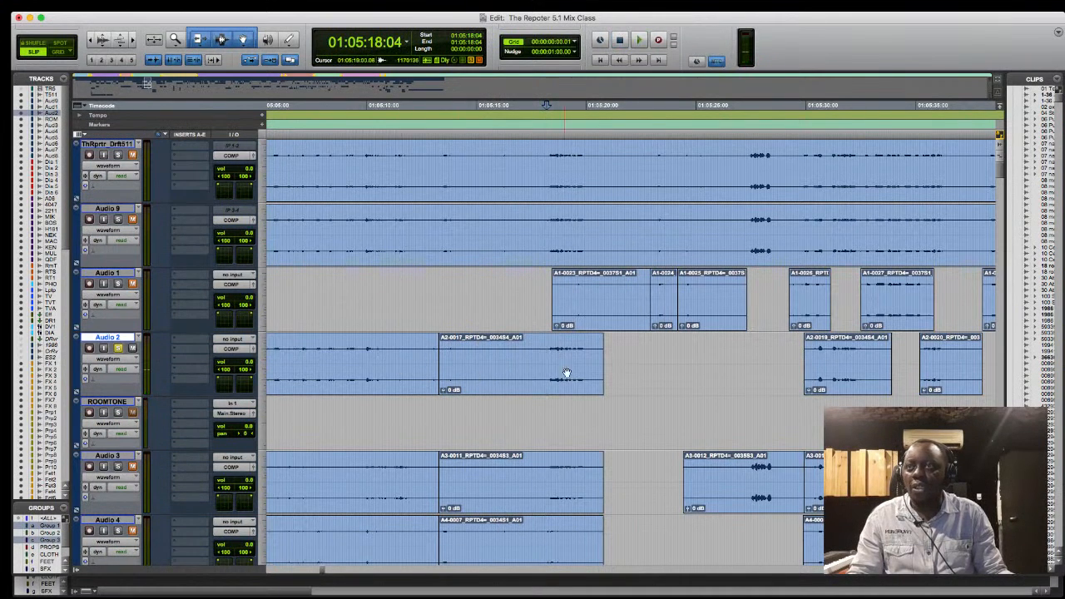
# - Play the tail of the A2-0017 clip on Audio 2 from 01:05:20:00
pyautogui.click(602, 366)
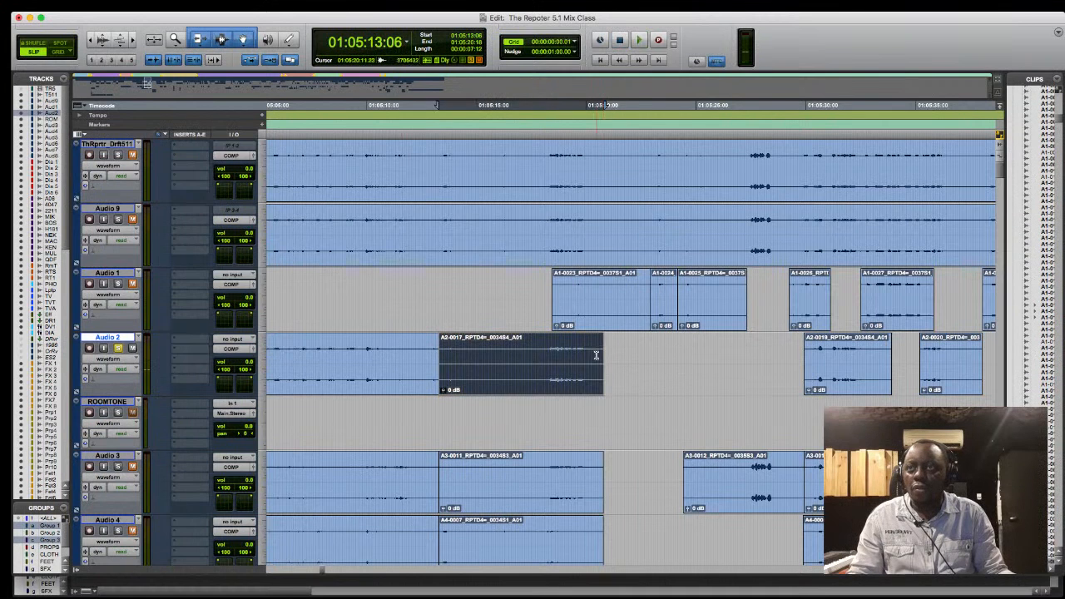
pyautogui.click(588, 348)
pyautogui.press('space')
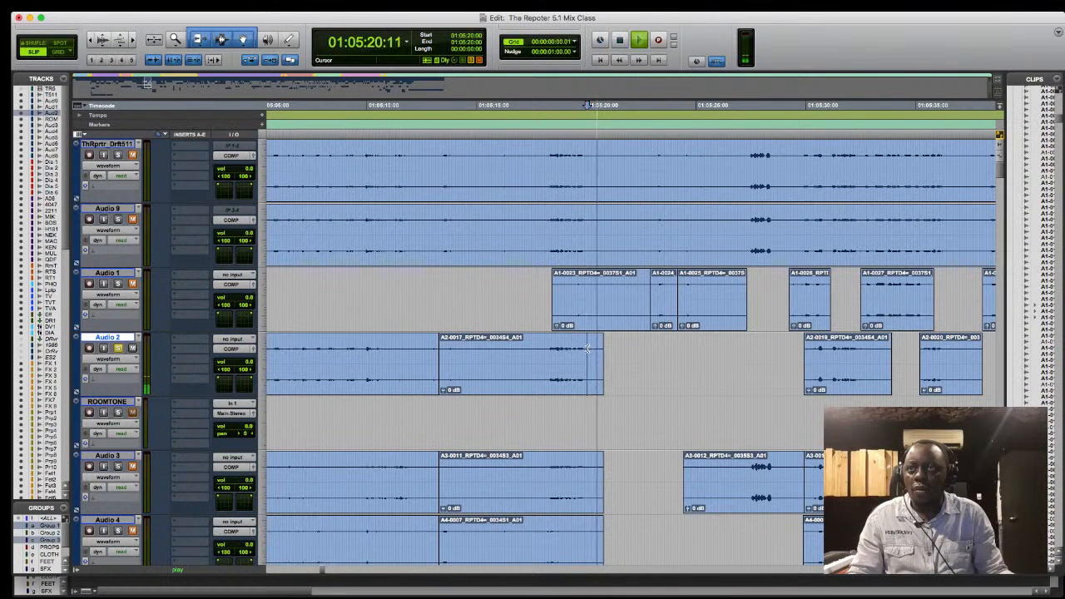
pyautogui.press('space')
# - Solo Audio 1, play it from 01:05:20:14, and select its background stretch from 01:05:20:14 to 01:05:22:17
pyautogui.click(110, 274)
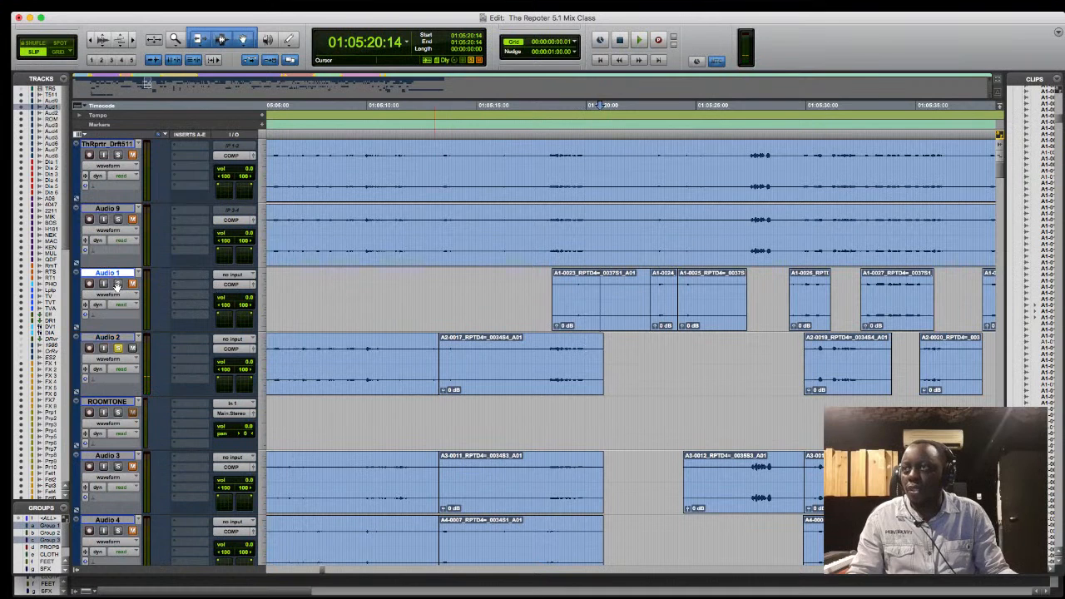
pyautogui.click(117, 284)
pyautogui.press('space')
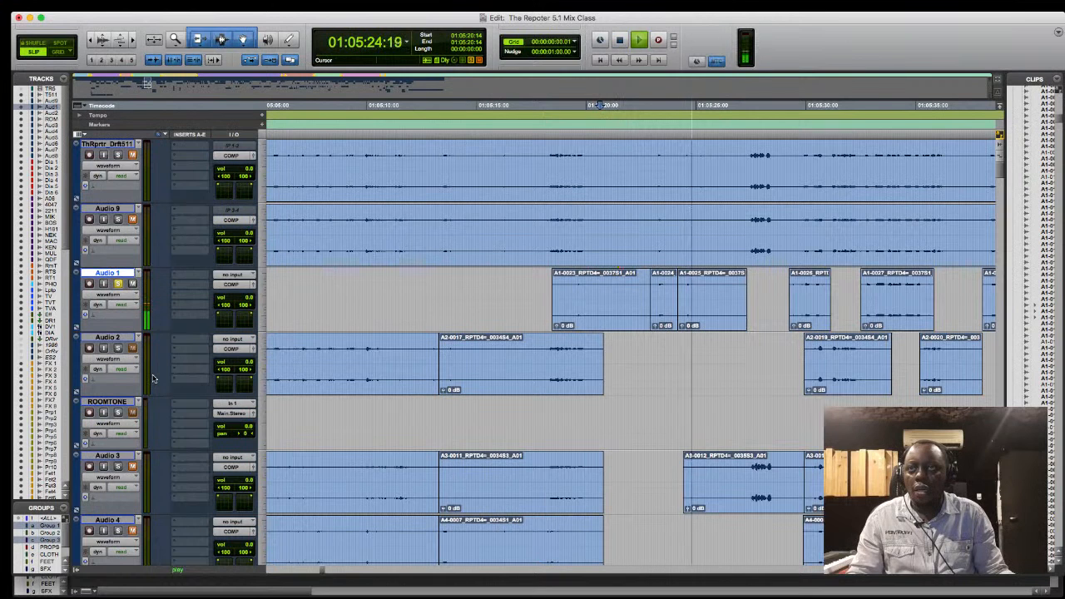
pyautogui.press('space')
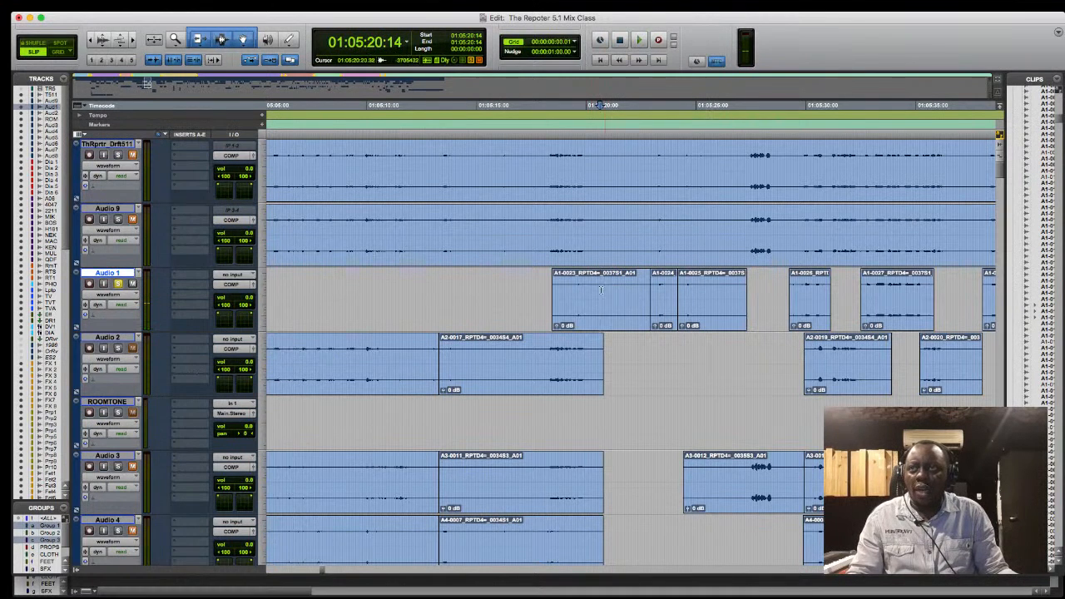
pyautogui.moveTo(600, 290); pyautogui.dragTo(646, 288)
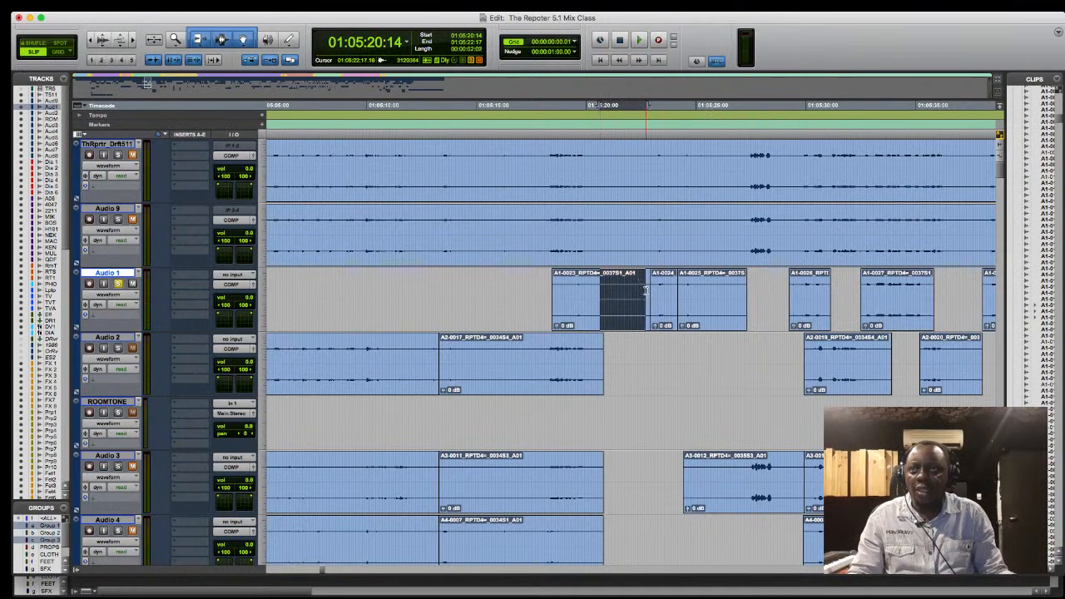
# - Solo Audio 2, play it from 01:05:11:14, unsolo it, and select the ROOMTONE track
pyautogui.click(441, 366)
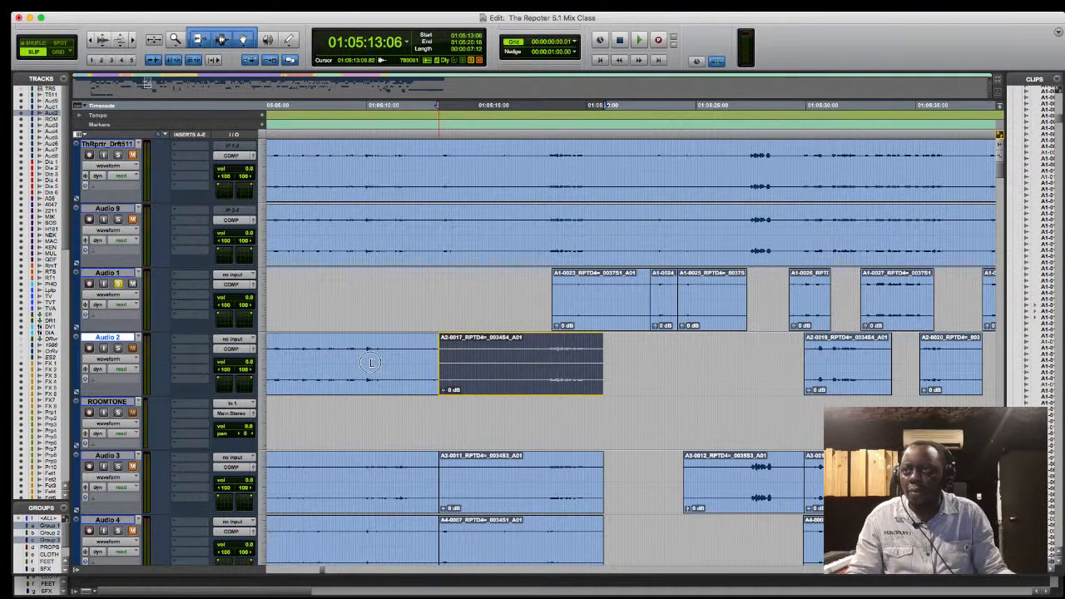
pyautogui.click(402, 364)
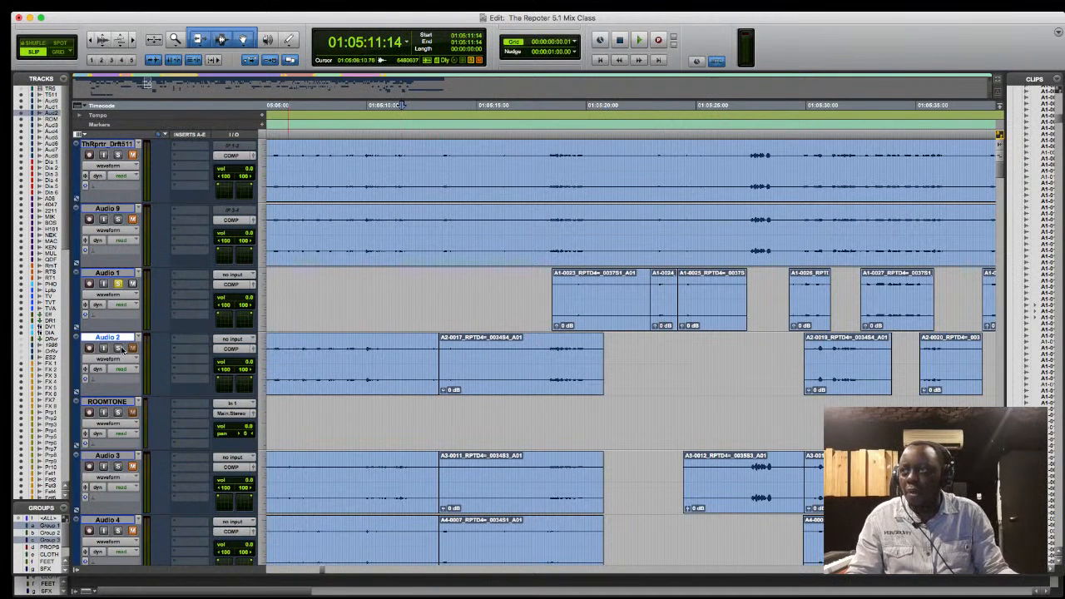
pyautogui.hotkey('shift', 's')
pyautogui.press('space')
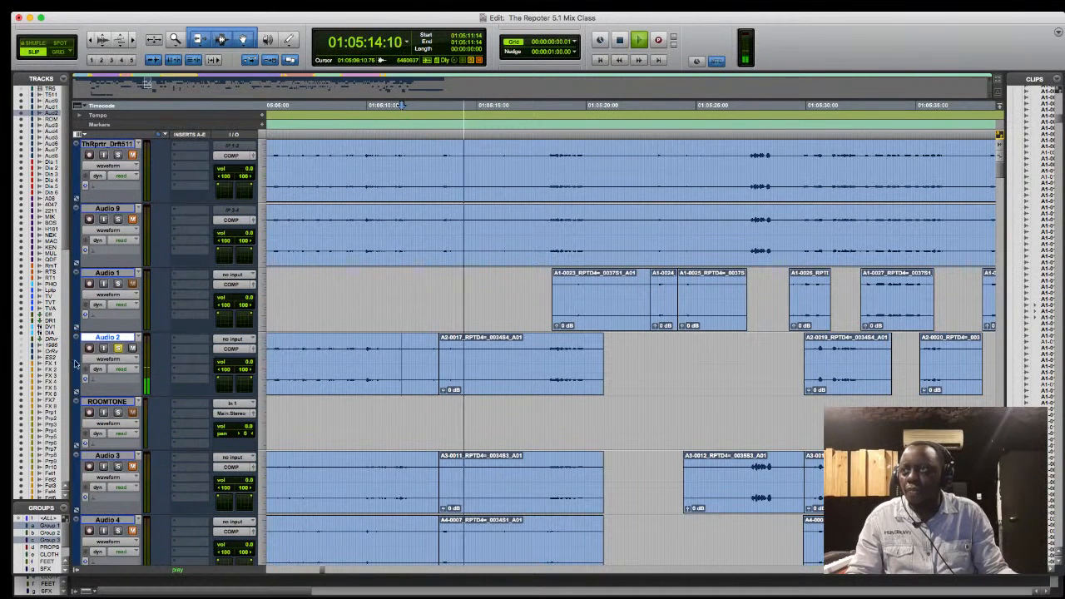
pyautogui.press('space')
pyautogui.click(117, 348)
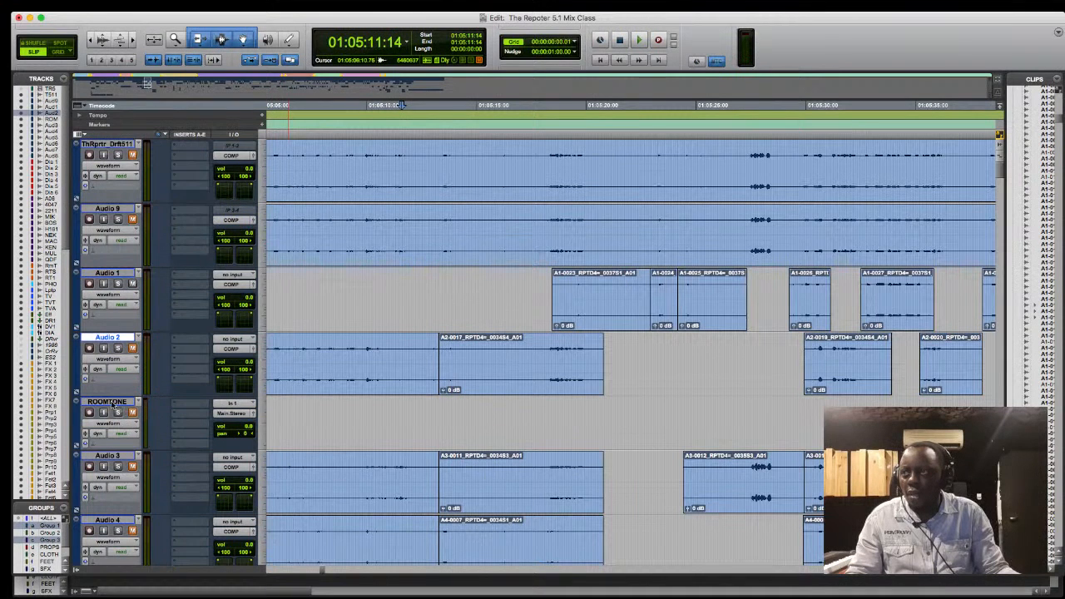
pyautogui.click(112, 403)
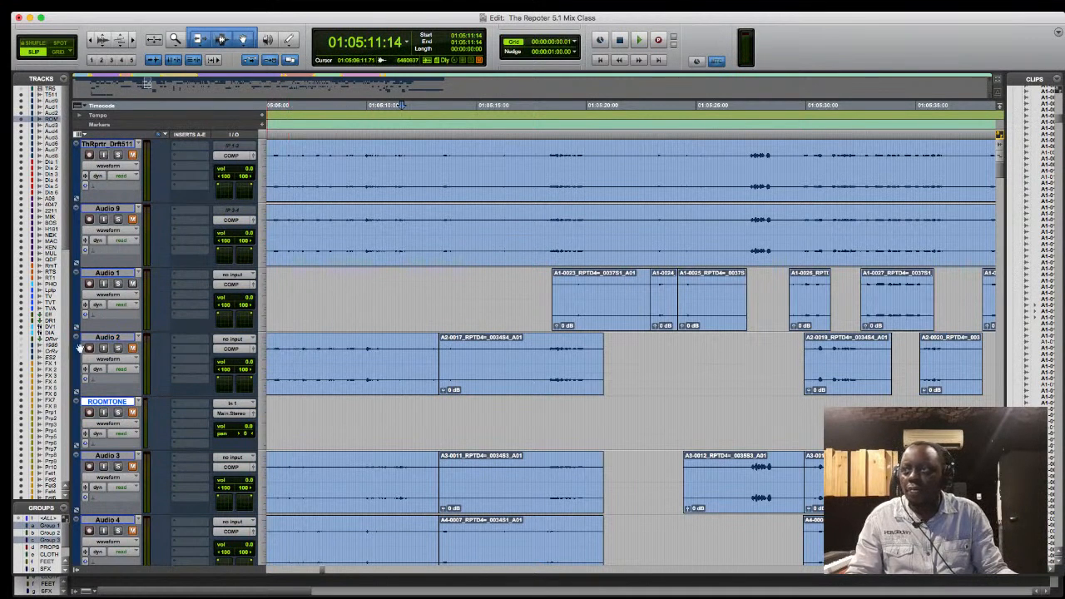
# - Set the ROOMTONE track's color to red
pyautogui.doubleClick(79, 424)
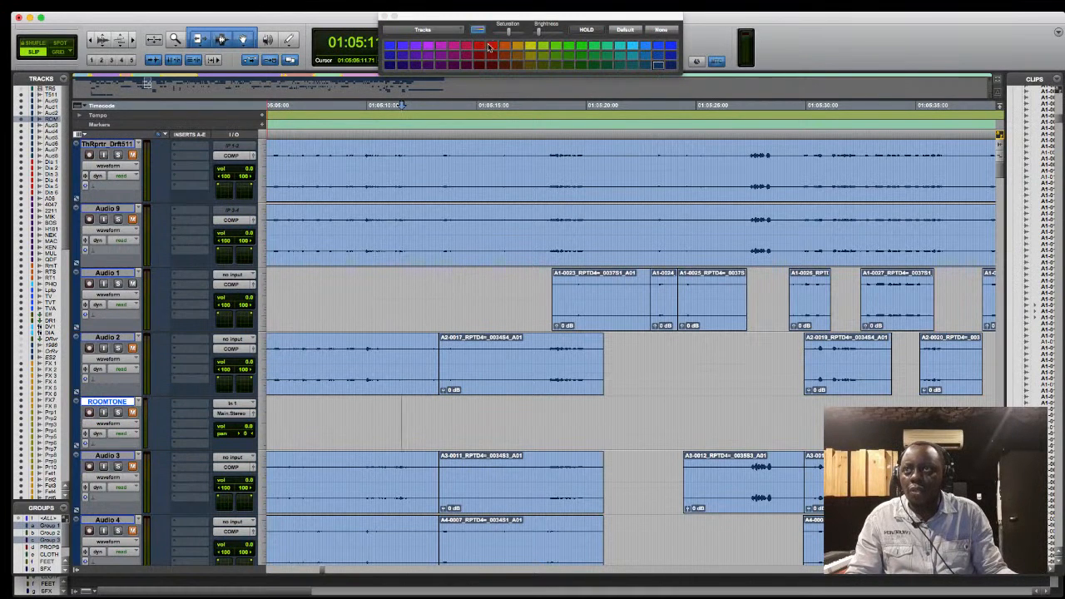
pyautogui.click(491, 46)
pyautogui.click(385, 16)
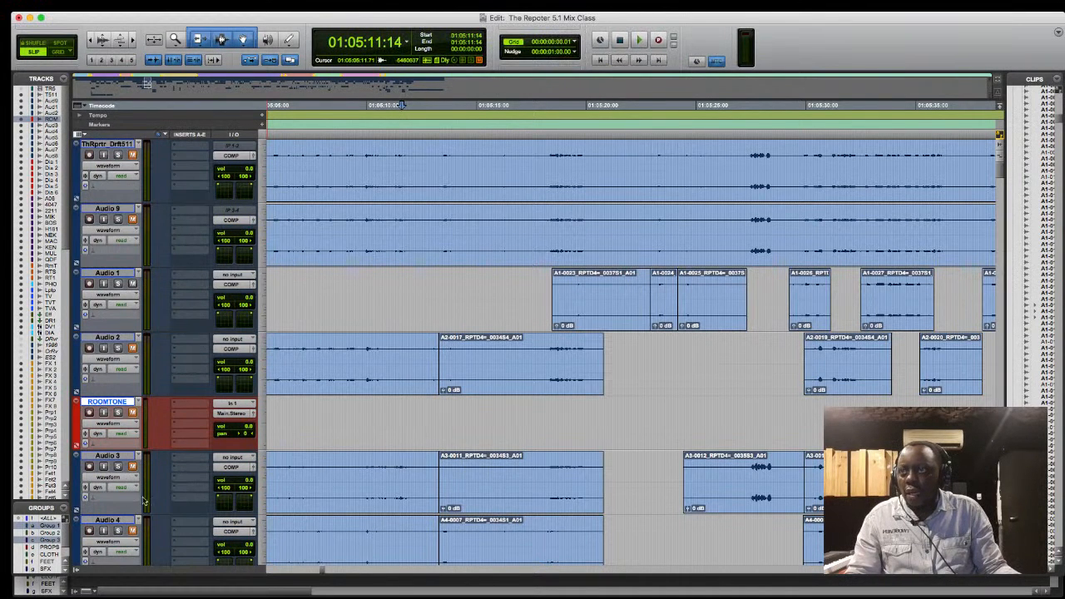
# - Solo Audio 3, play it from 01:05:14:14, and unsolo it again
pyautogui.click(468, 474)
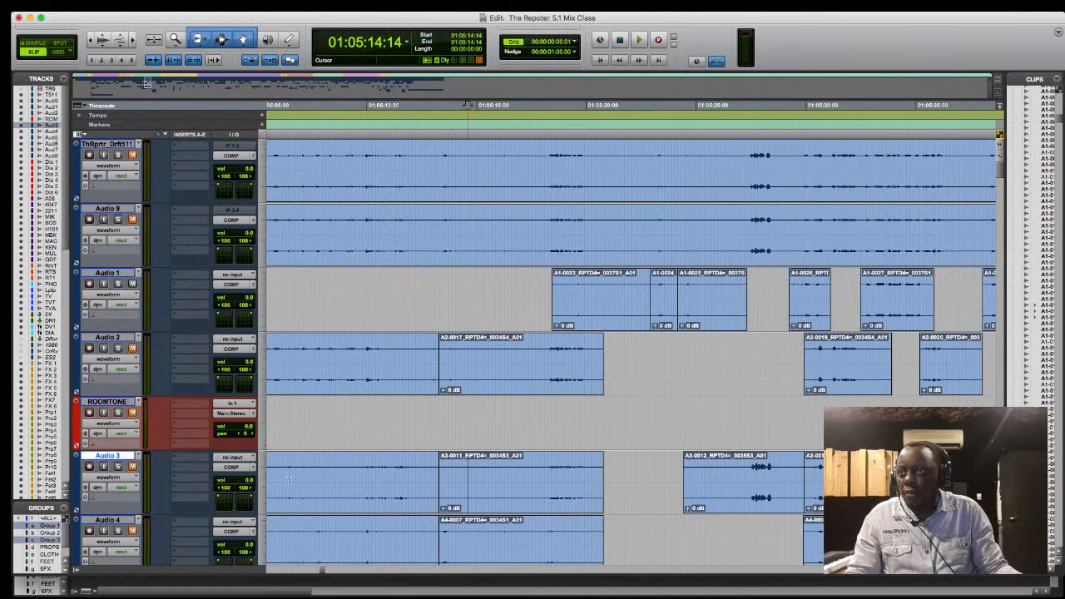
pyautogui.click(118, 467)
pyautogui.press('space')
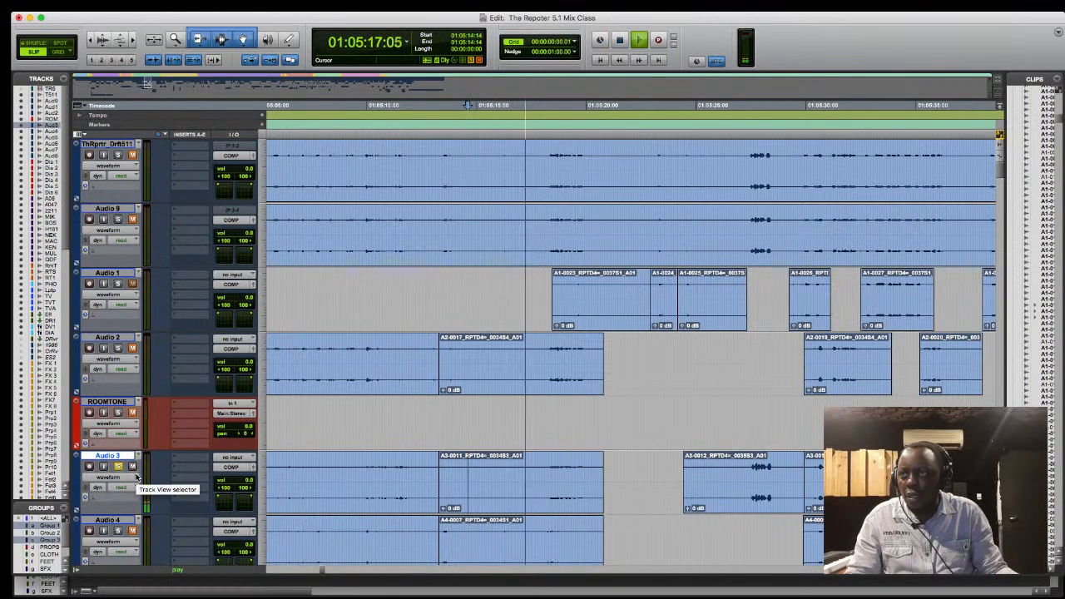
pyautogui.click(118, 467)
pyautogui.press('space')
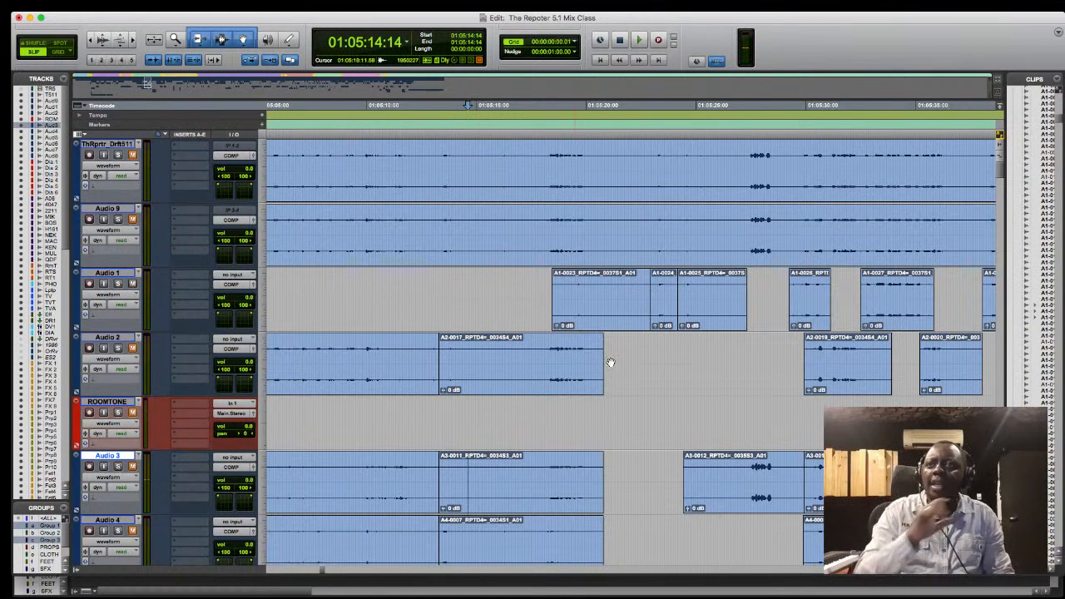
# - Select the quiet stretch of Audio 2 starting at 01:05:14:12 and enlarge the audio waveforms on all tracks
pyautogui.moveTo(542, 356); pyautogui.dragTo(466, 357)
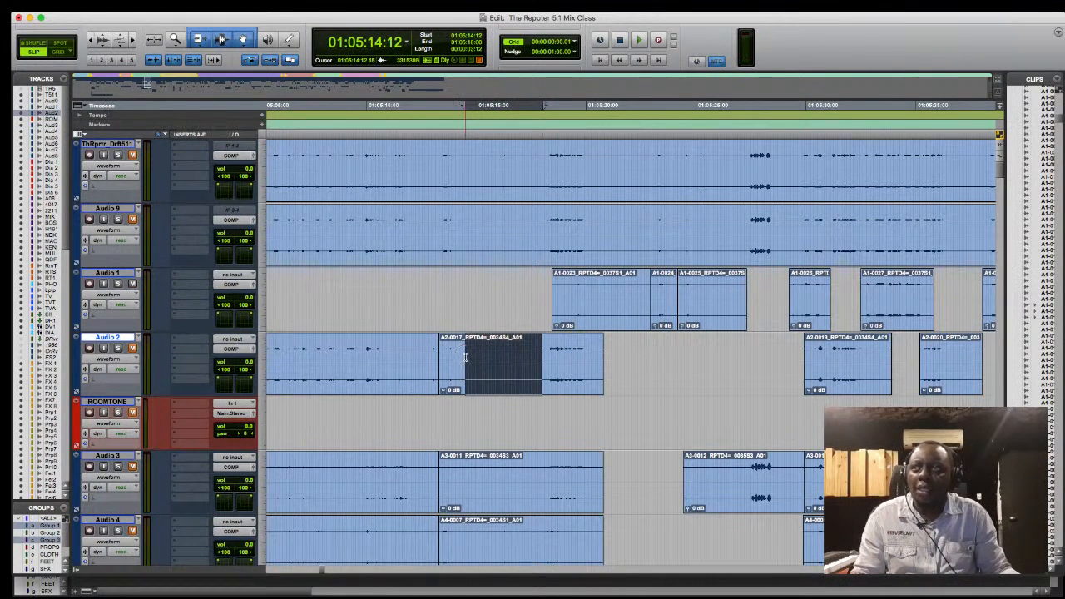
pyautogui.click(101, 39)
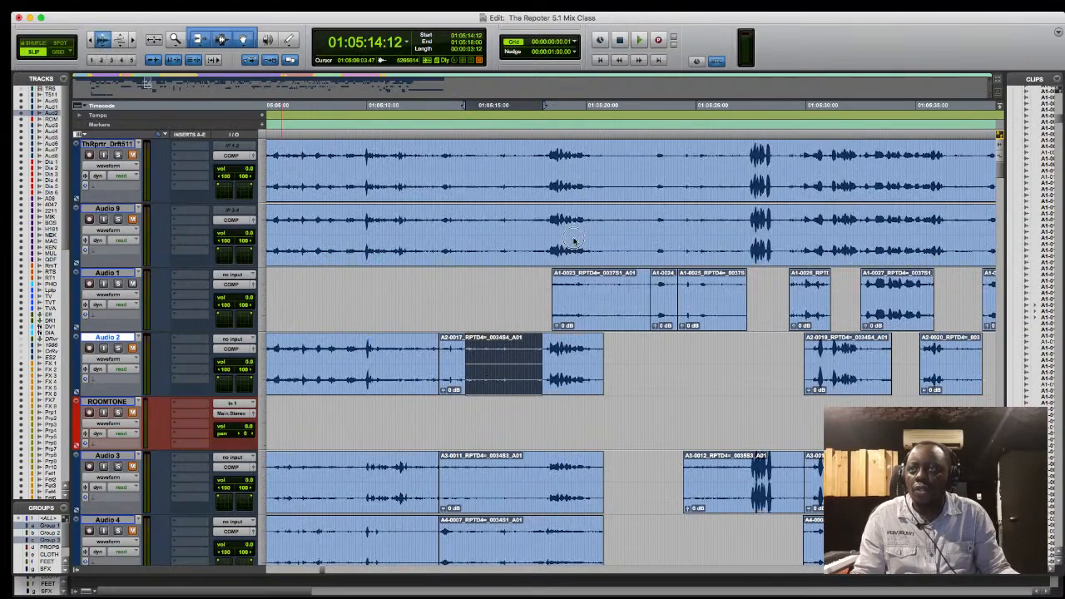
pyautogui.moveTo(574, 241)
pyautogui.mouseDown()
pyautogui.moveTo(580, 191)
pyautogui.moveTo(579, 246)
pyautogui.mouseUp()
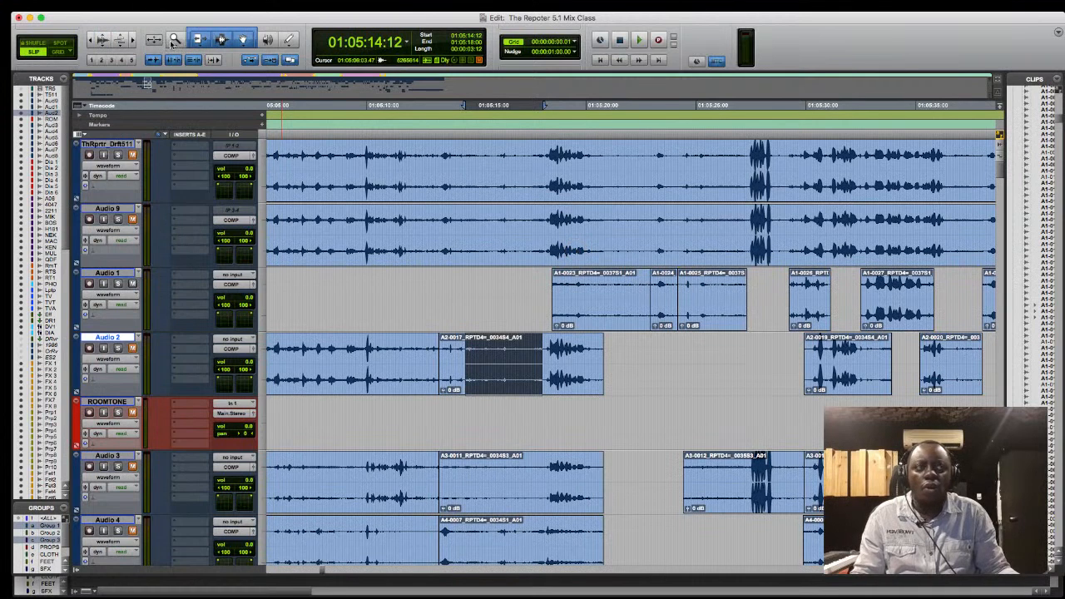
# - Separate a short quiet piece before the dialogue on Audio 2, copy it to Audio 3 at 01:05:20:09, and zoom in
pyautogui.click(518, 353)
pyautogui.moveTo(511, 354); pyautogui.dragTo(605, 419)
pyautogui.press('t')
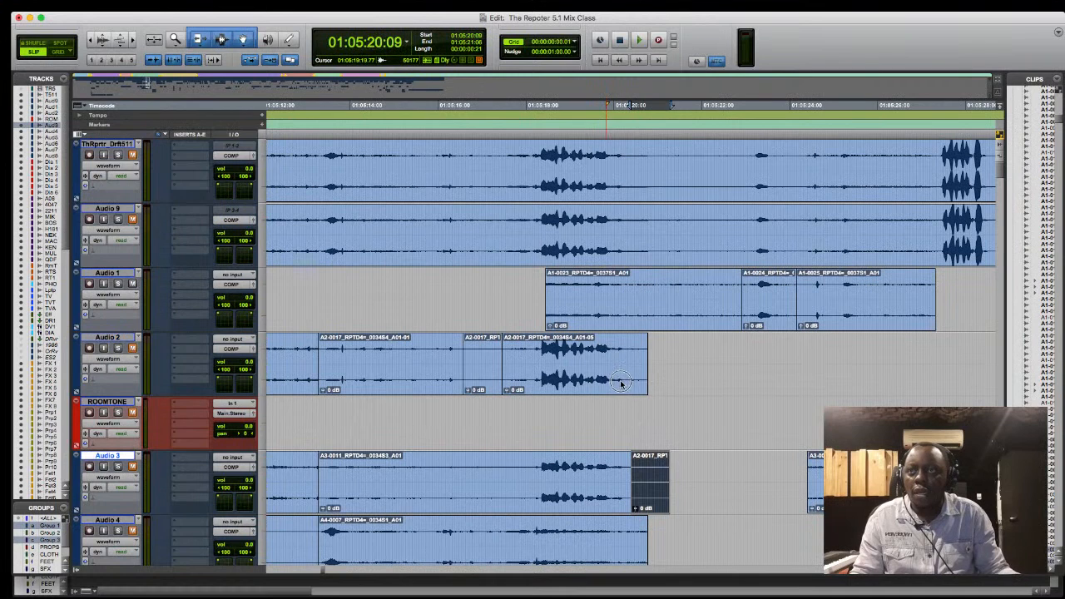
# - Split the stereo Audio 2 track into separate mono tracks
pyautogui.click(109, 339)
pyautogui.rightClick(108, 340)
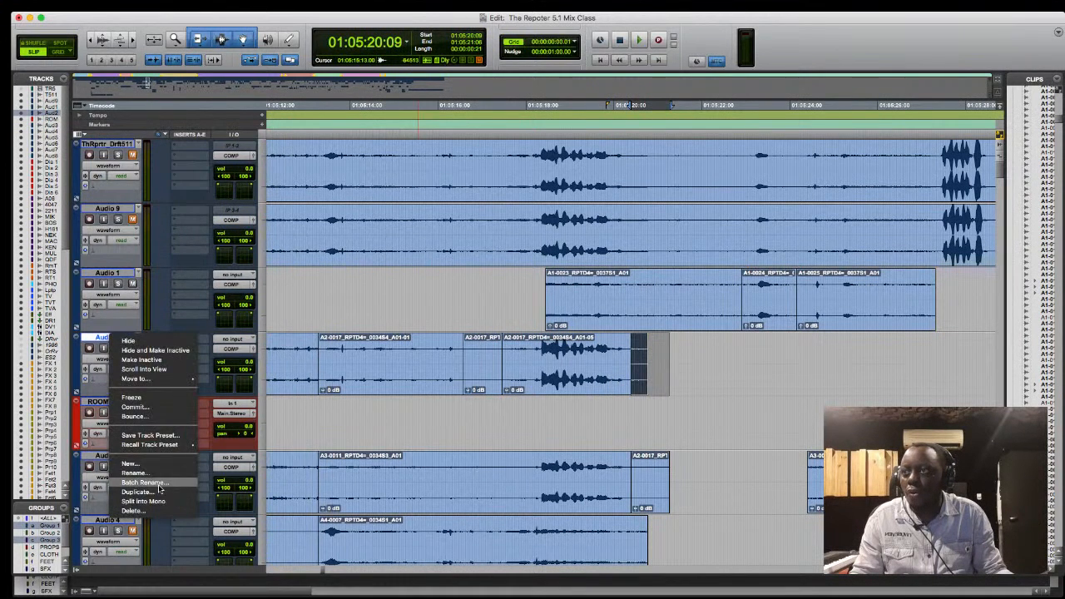
pyautogui.click(431, 431)
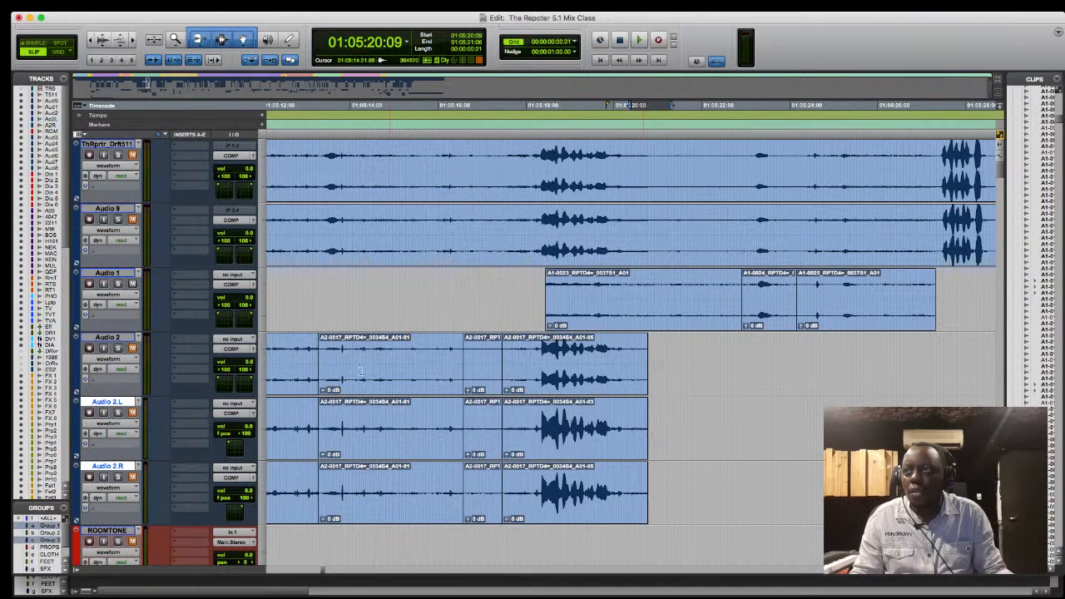
# - Delete the original Audio 2 track and its left mono track, including their active clips
pyautogui.click(134, 350)
pyautogui.click(113, 403)
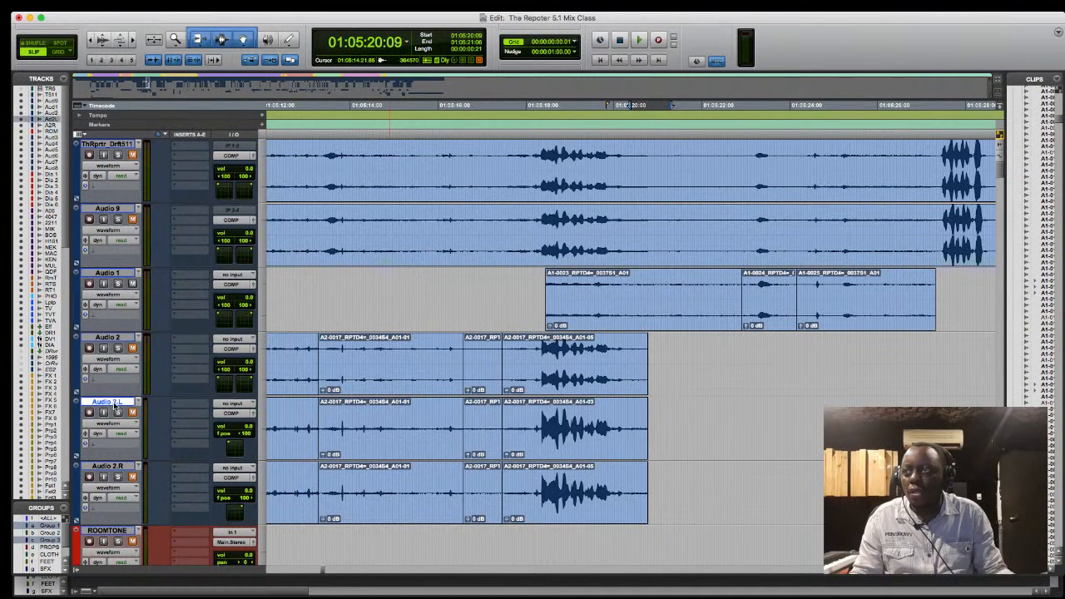
pyautogui.keyDown('shift'); pyautogui.click(116, 339); pyautogui.keyUp('shift')
pyautogui.rightClick(121, 343)
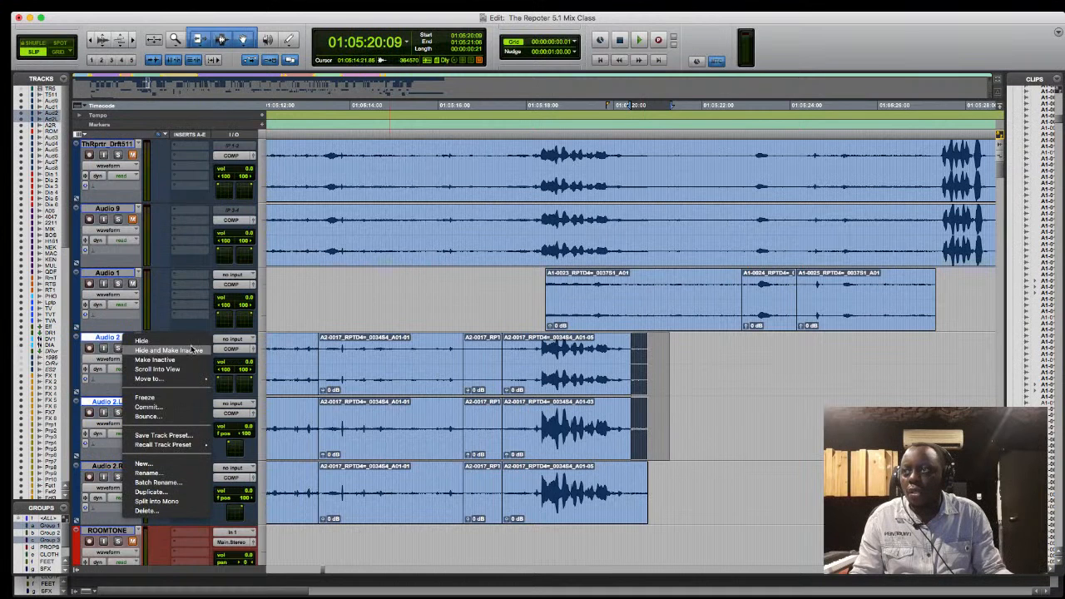
pyautogui.click(158, 515)
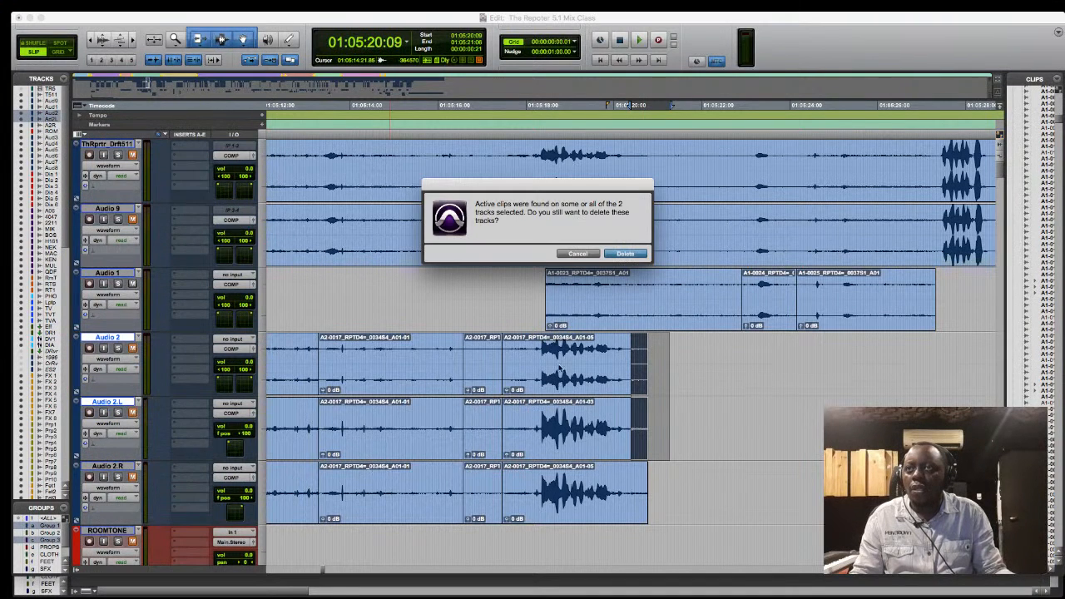
pyautogui.click(642, 254)
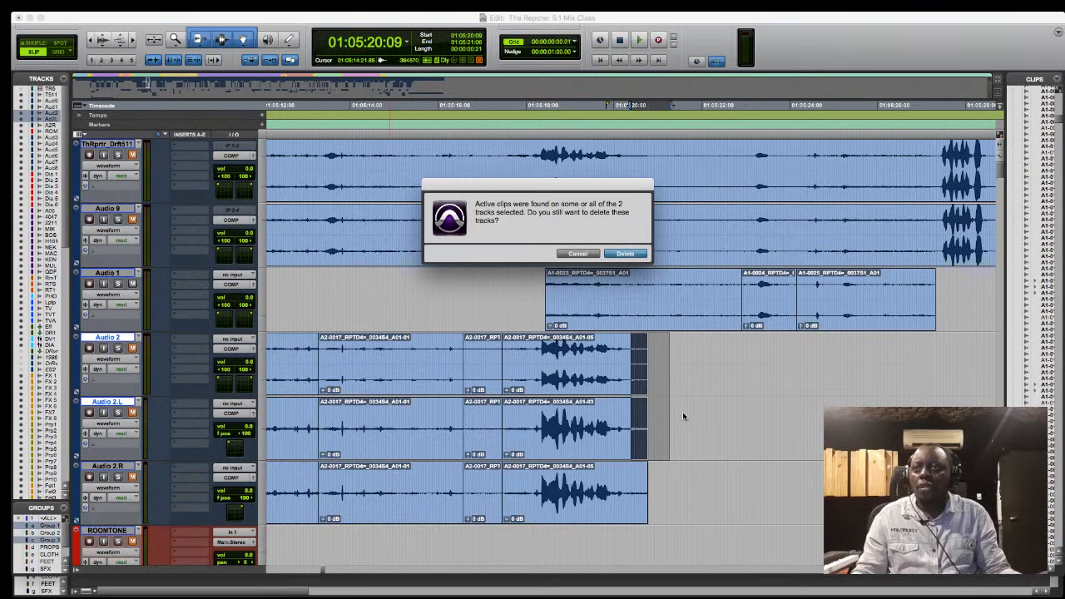
# - Move the short quiet clip from Audio 2.R to ROOMTONE at 01:05:20:15, and play both tracks soloed from around 01:05:17:22
pyautogui.click(480, 378)
pyautogui.moveTo(480, 389); pyautogui.dragTo(662, 430)
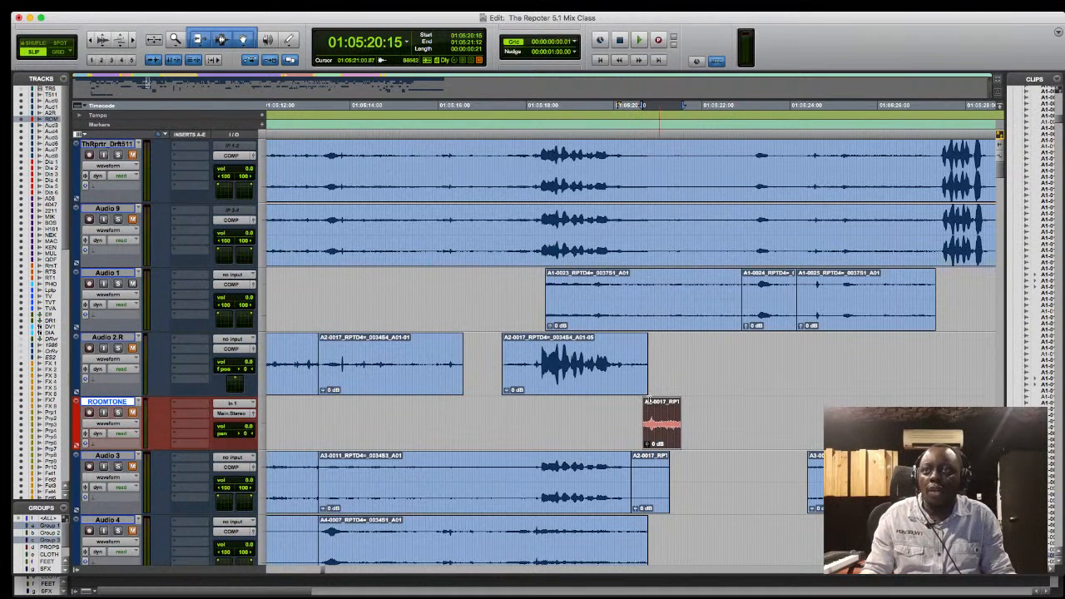
pyautogui.click(509, 360)
pyautogui.press('space')
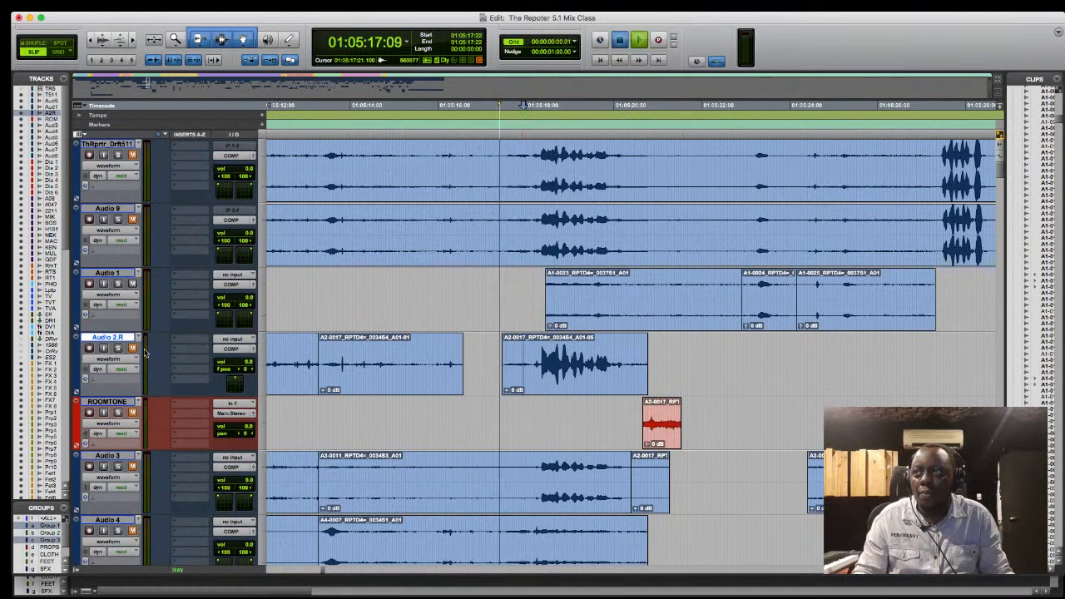
pyautogui.press('space')
pyautogui.press('space')
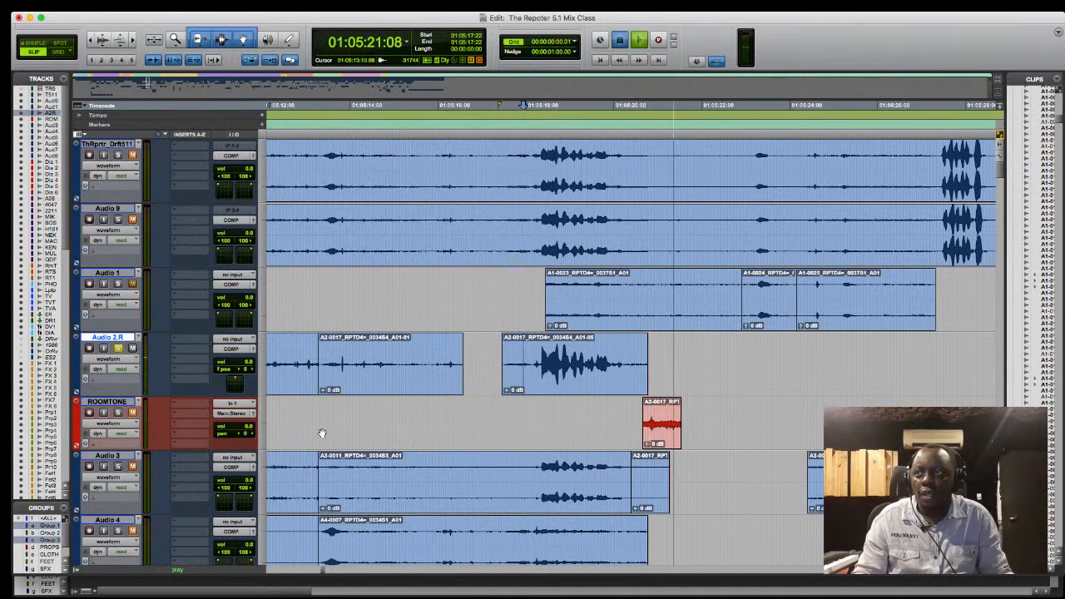
pyautogui.press('space')
pyautogui.press('space')
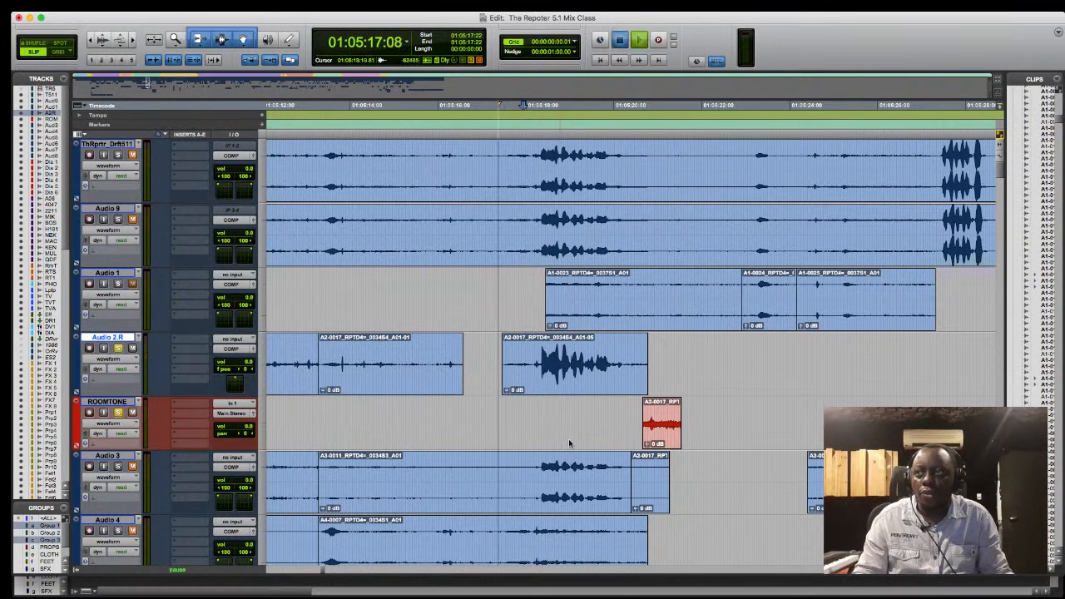
# - Lower the ROOMTONE clip's gain to about -18 dB during playback, and return it to 0 dB
pyautogui.moveTo(651, 444); pyautogui.dragTo(654, 453)
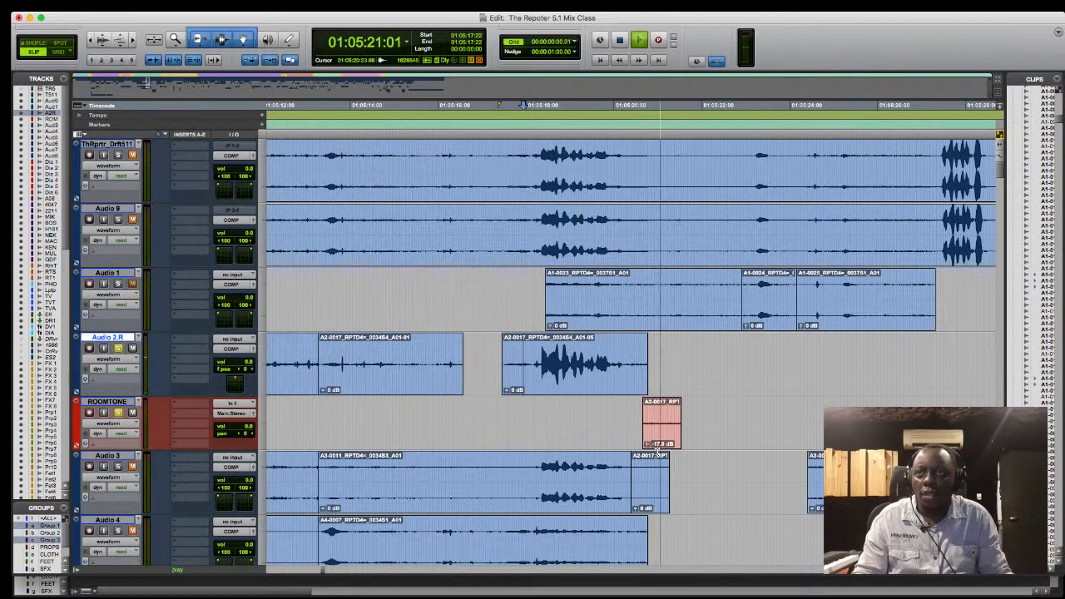
pyautogui.press('space')
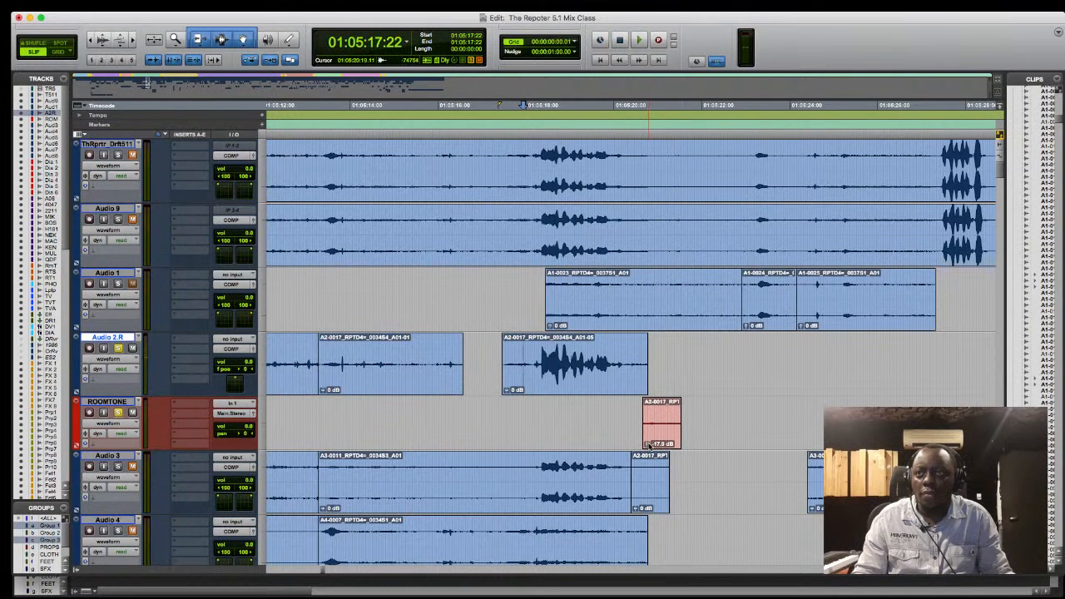
pyautogui.keyDown('alt'); pyautogui.click(649, 446); pyautogui.keyUp('alt')
# - Play the ROOMTONE clip and trim its end so the clip is 20 frames long
pyautogui.press('space')
pyautogui.moveTo(678, 424)
pyautogui.mouseDown()
pyautogui.moveTo(708, 426)
pyautogui.moveTo(679, 426)
pyautogui.mouseUp()
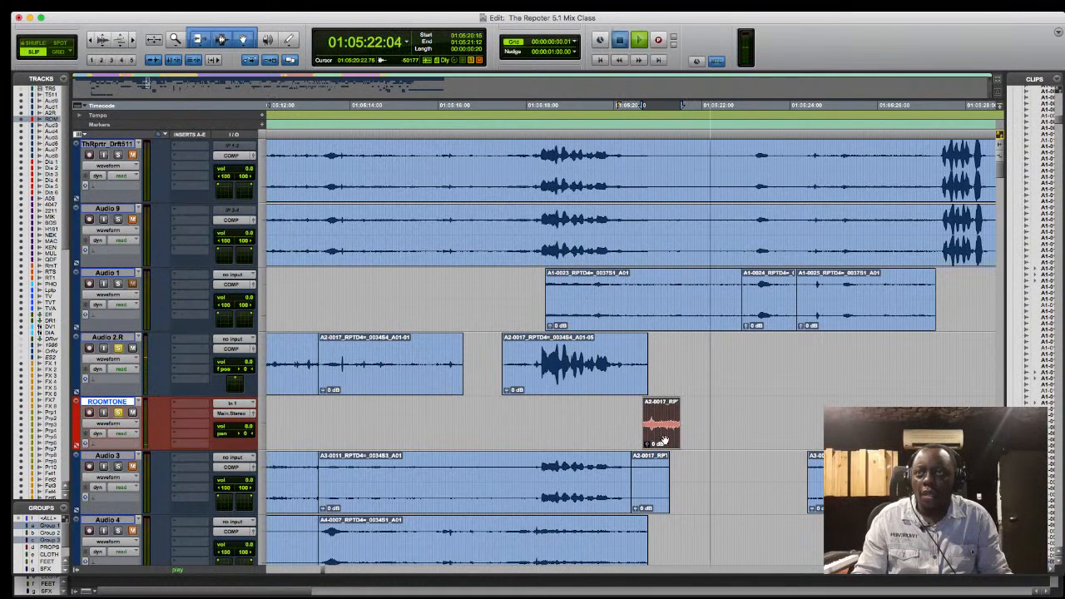
pyautogui.press('space')
# - Lay three more copies of the ROOMTONE clip end to end after it, and play the run from 01:05:20:10
pyautogui.moveTo(660, 437); pyautogui.dragTo(766, 431)
pyautogui.click(631, 434)
pyautogui.press('space')
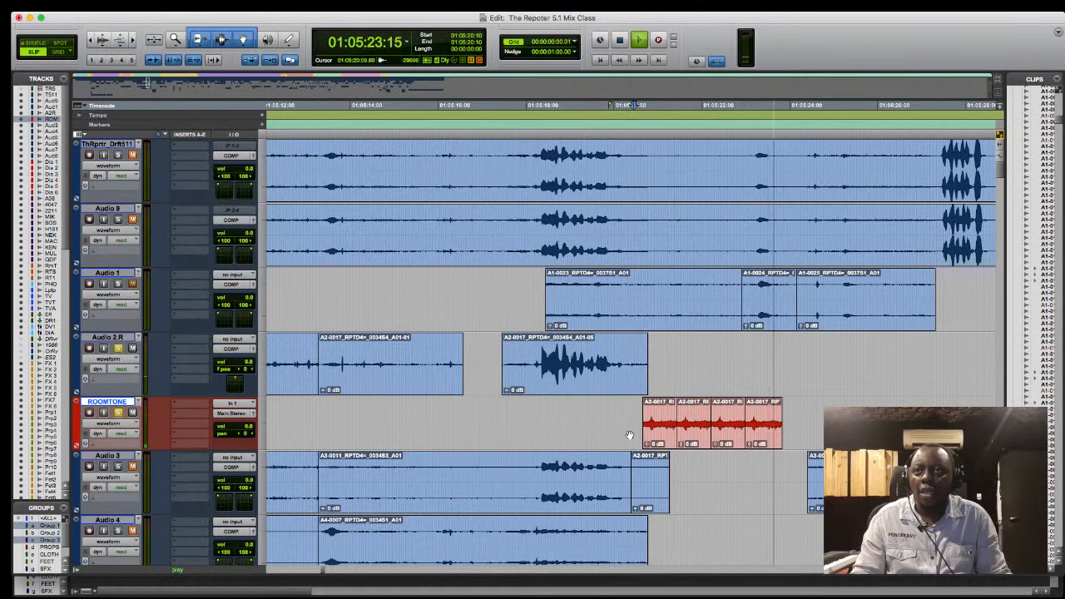
pyautogui.press('space')
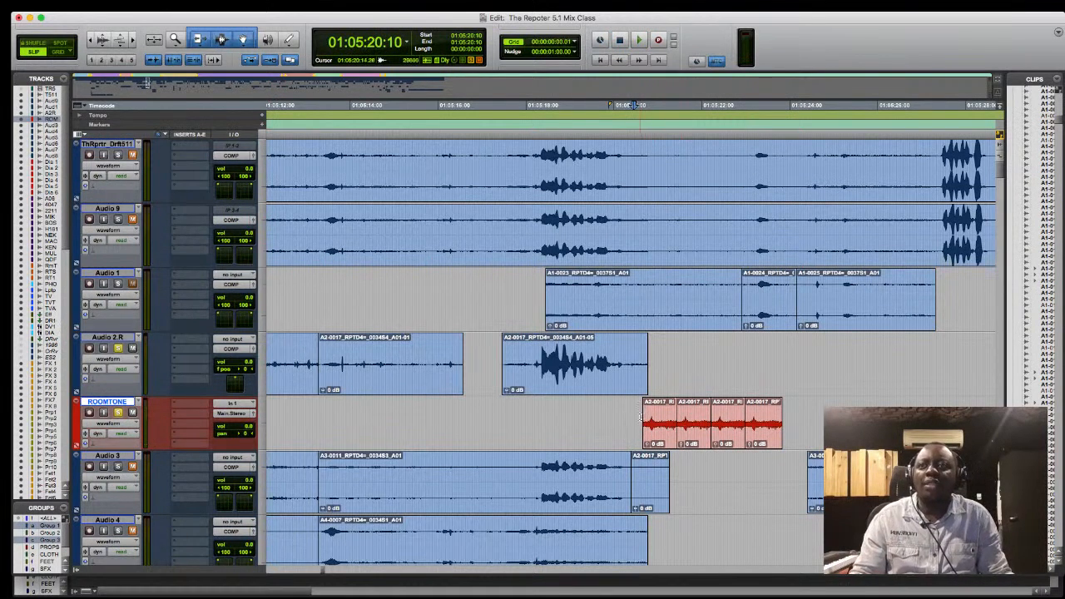
# - Highlight the run of four repeated clips on ROOMTONE, and undo the three added copies
pyautogui.click(639, 417)
pyautogui.moveTo(640, 416); pyautogui.dragTo(806, 412)
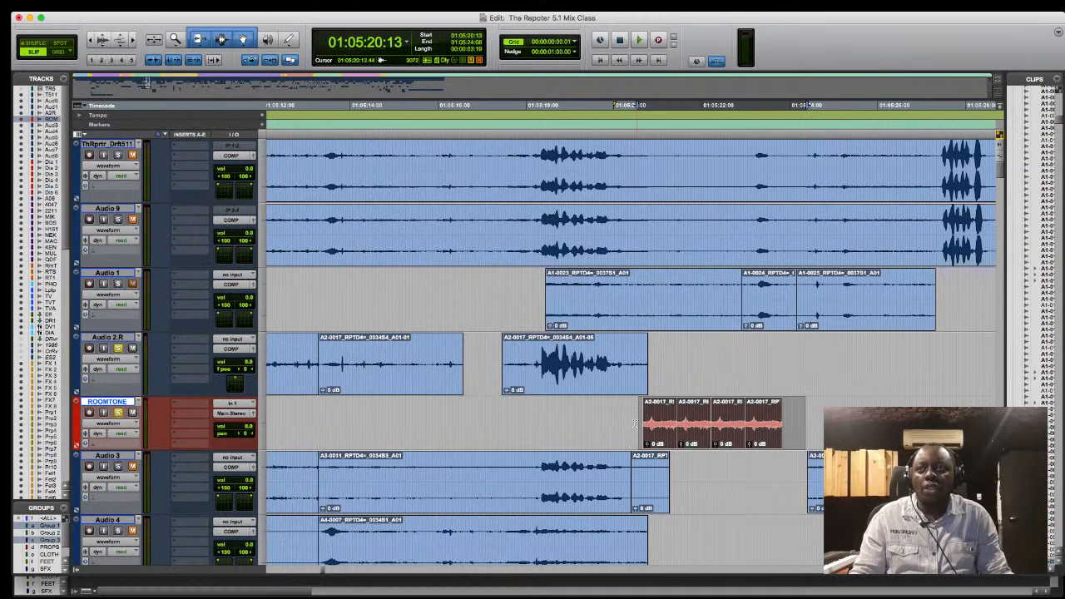
pyautogui.click(594, 416)
pyautogui.moveTo(617, 414); pyautogui.dragTo(789, 408)
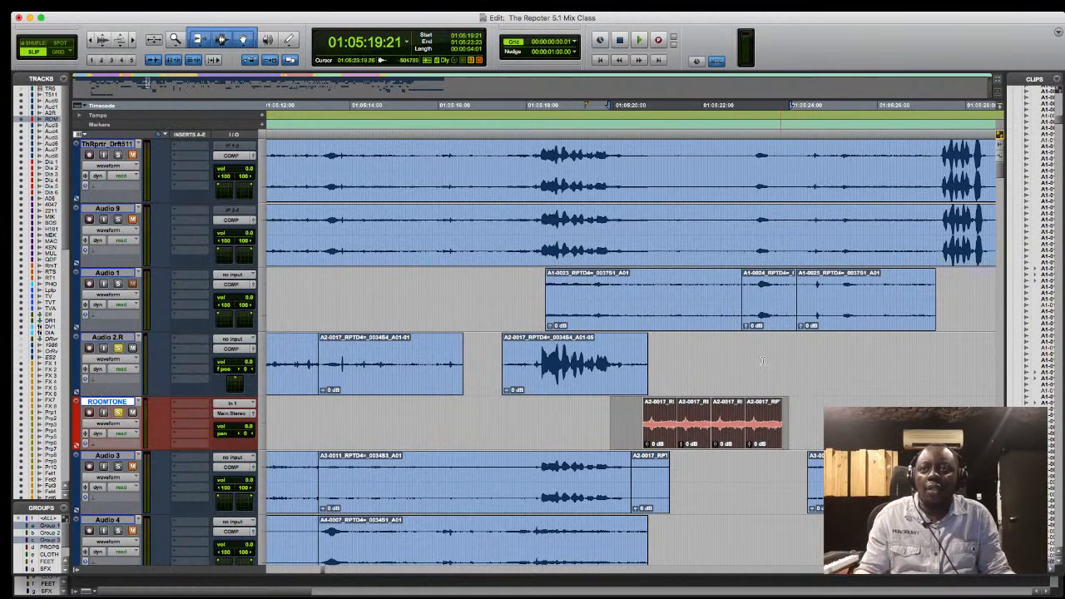
pyautogui.click(764, 442)
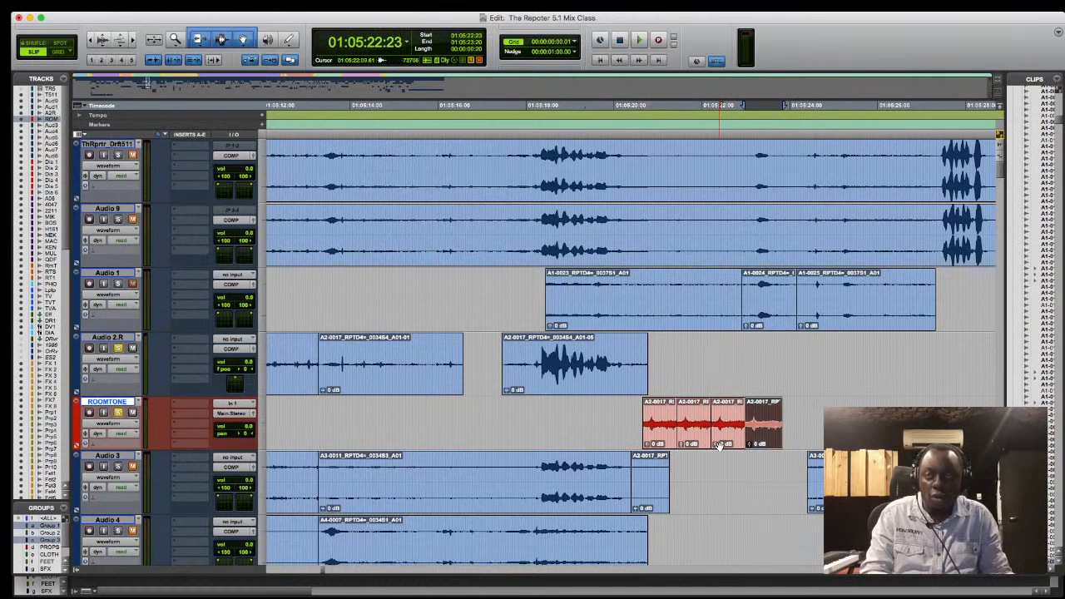
pyautogui.press('super+z')
pyautogui.moveTo(697, 442); pyautogui.dragTo(678, 443)
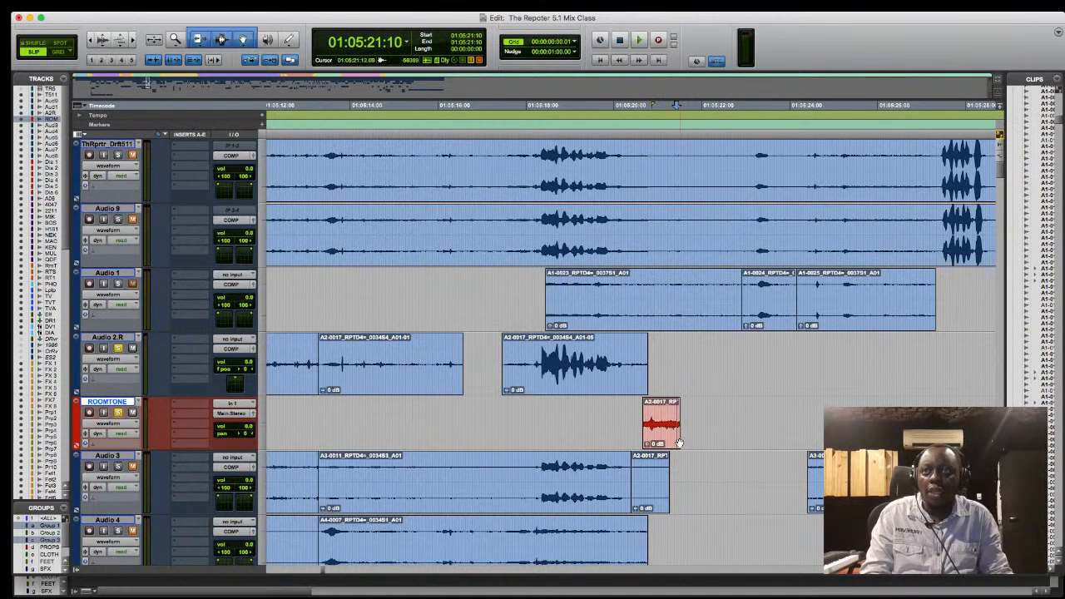
# - Separate the Audio 2.R stretch from 01:05:14:21 to 01:05:16:02 and copy it to ROOMTONE at 01:05:21:08
pyautogui.click(672, 444)
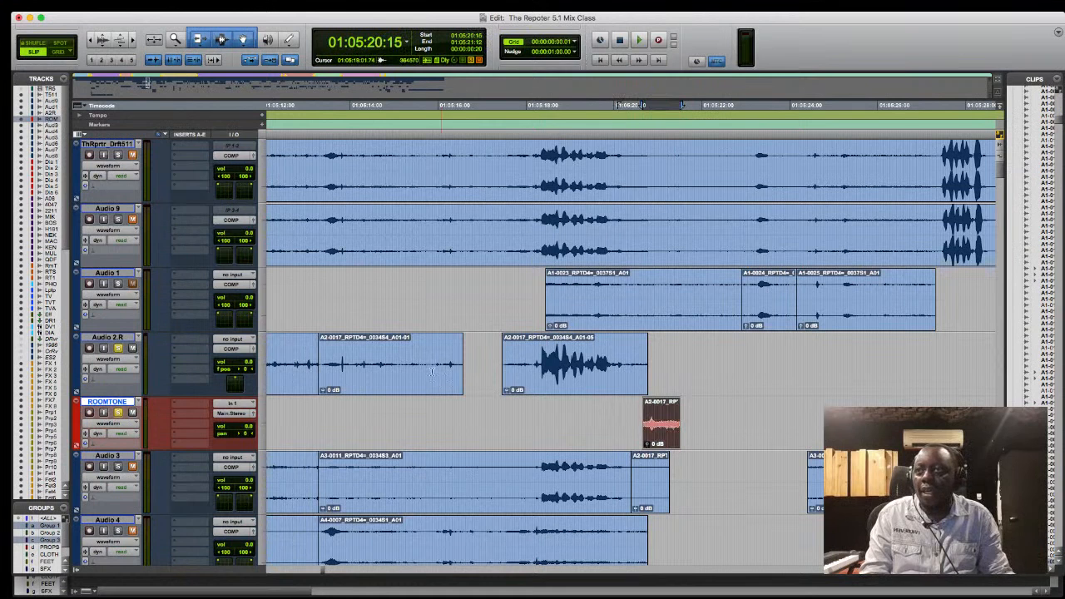
pyautogui.moveTo(388, 356); pyautogui.dragTo(444, 363)
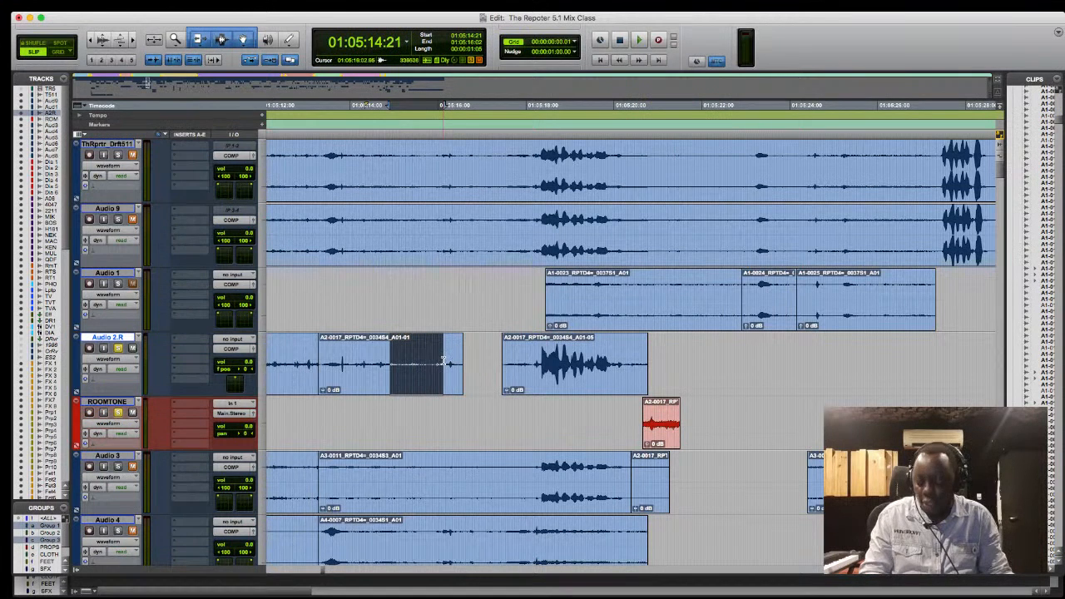
pyautogui.moveTo(402, 397); pyautogui.dragTo(709, 437)
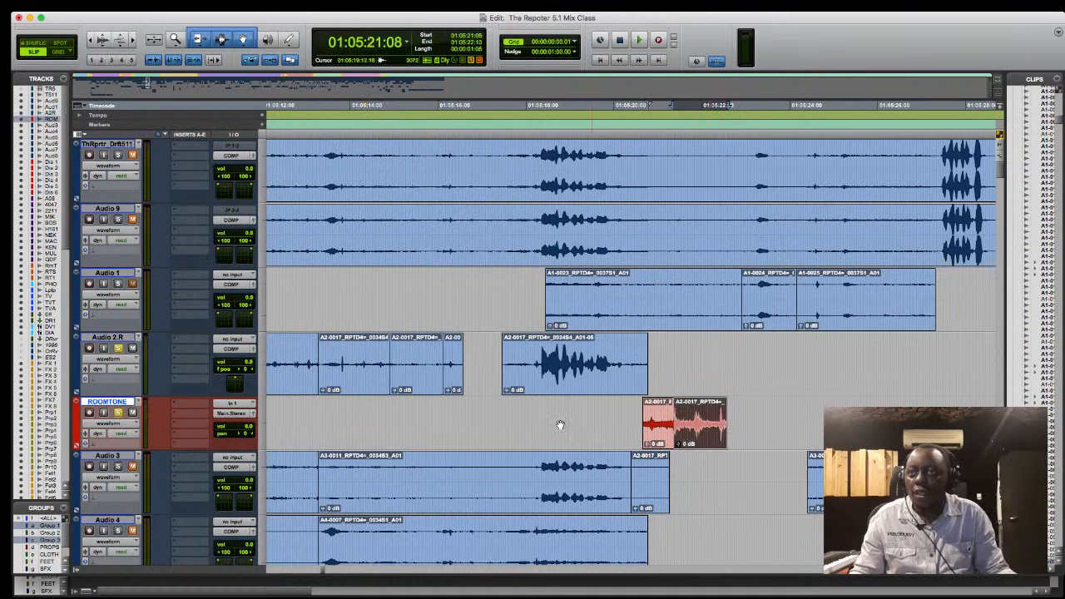
# - Separate the Audio 2.R stretch from 01:05:10:18 to 01:05:12:18, copy it after the ROOMTONE clips, and place the cursor at 01:05:20:10
pyautogui.moveTo(298, 416); pyautogui.dragTo(264, 421)
pyautogui.click(377, 349)
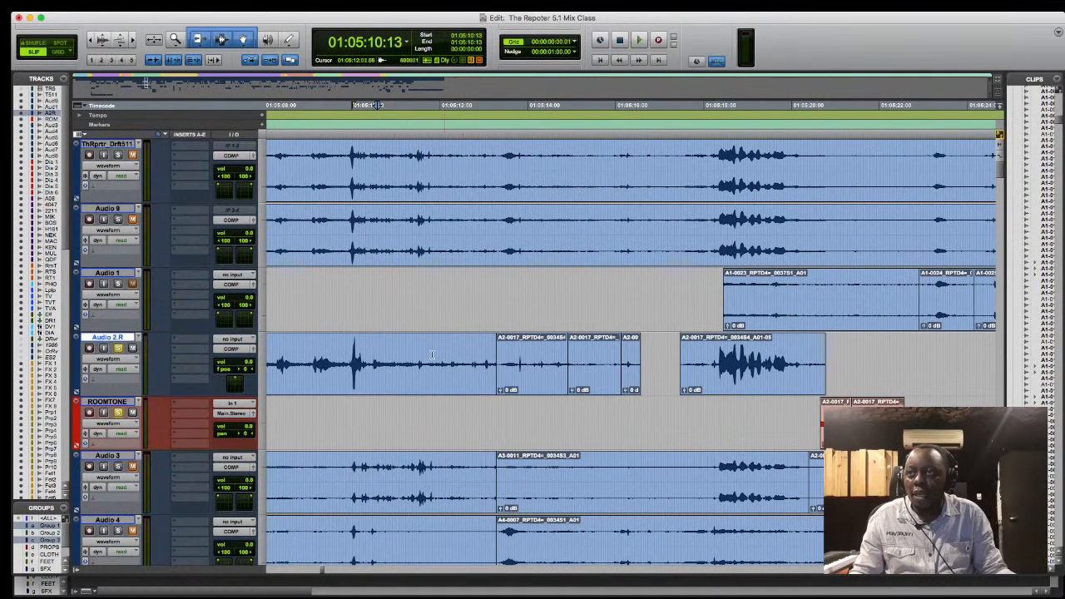
pyautogui.moveTo(385, 359); pyautogui.dragTo(474, 361)
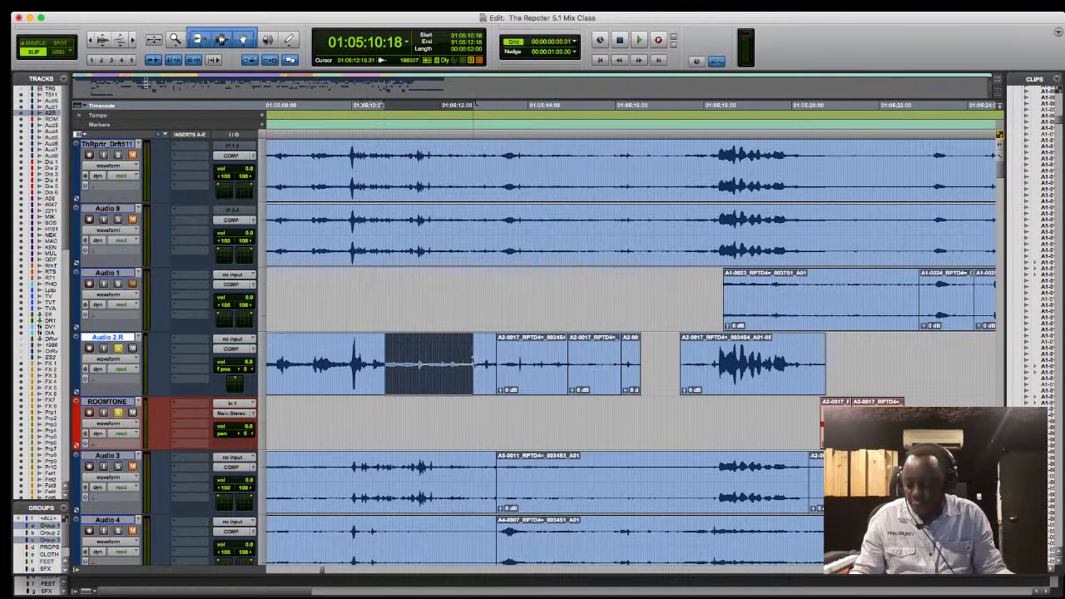
pyautogui.press('super+e')
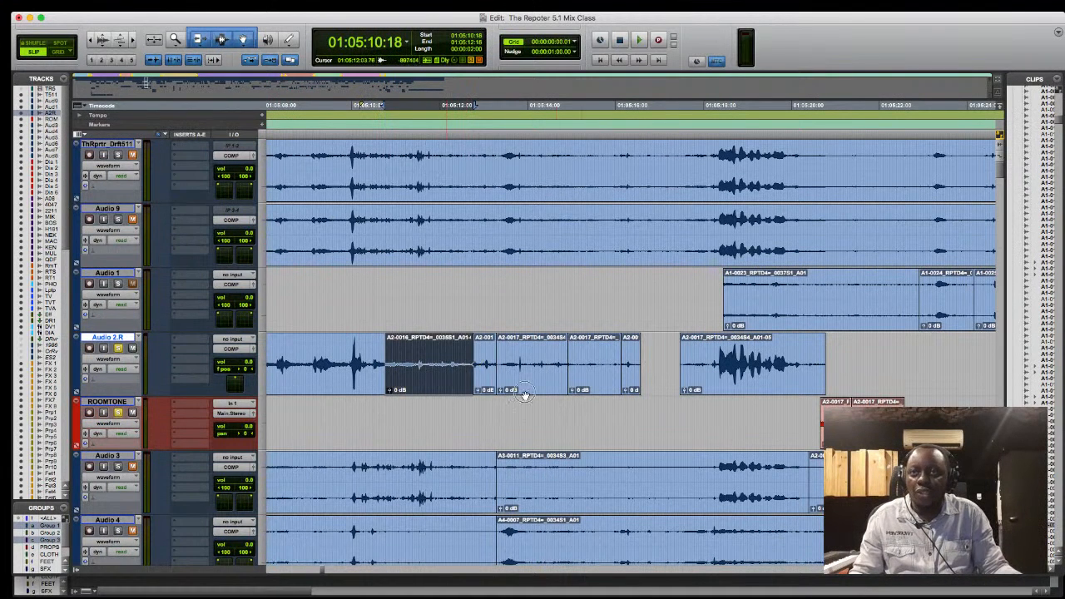
pyautogui.moveTo(525, 395); pyautogui.dragTo(963, 423)
pyautogui.click(807, 414)
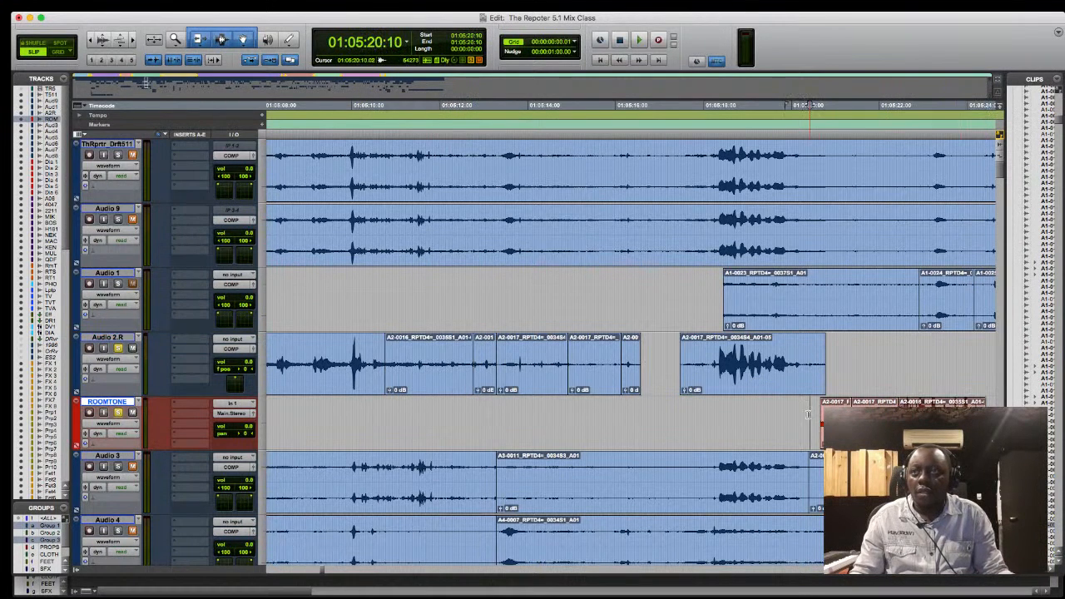
# - Play the three ROOMTONE clips from 01:05:20:10 to compare how they sound
pyautogui.press('space')
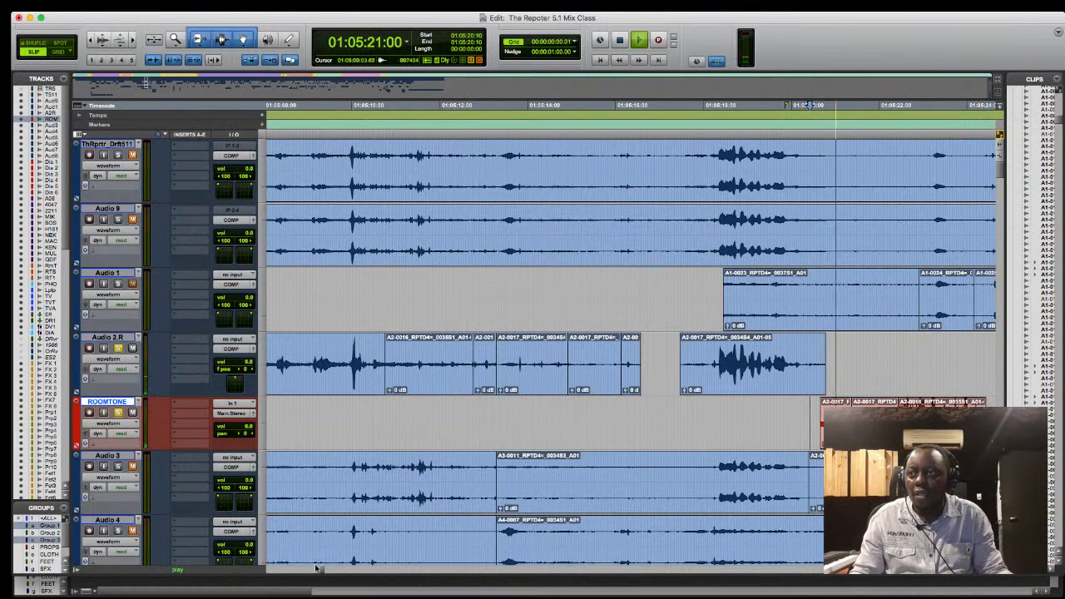
pyautogui.hscroll(10, 318, 570)
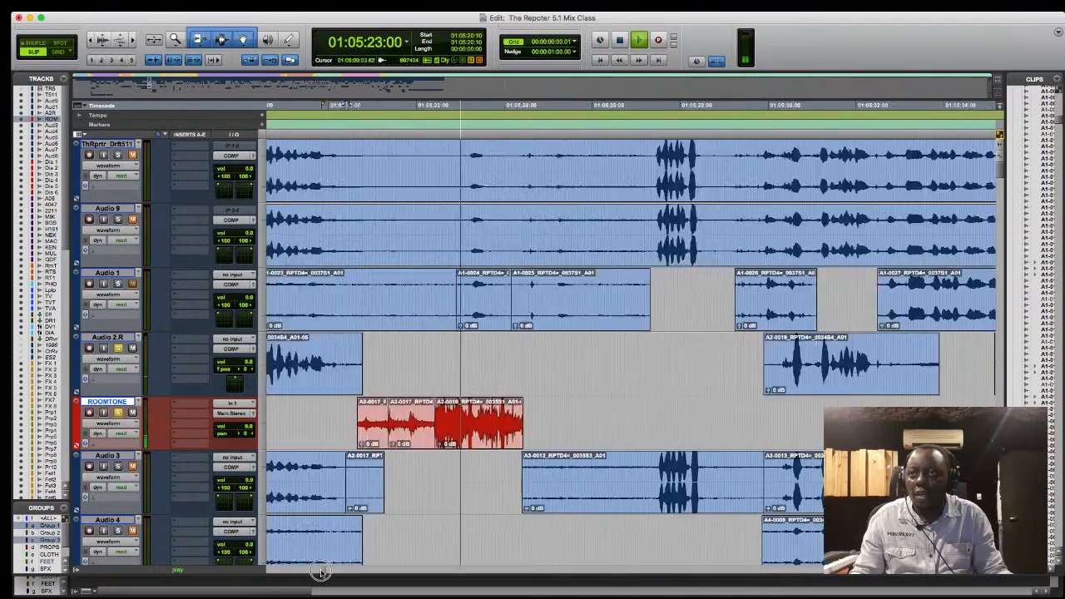
pyautogui.moveTo(321, 573); pyautogui.dragTo(323, 571)
pyautogui.press('space')
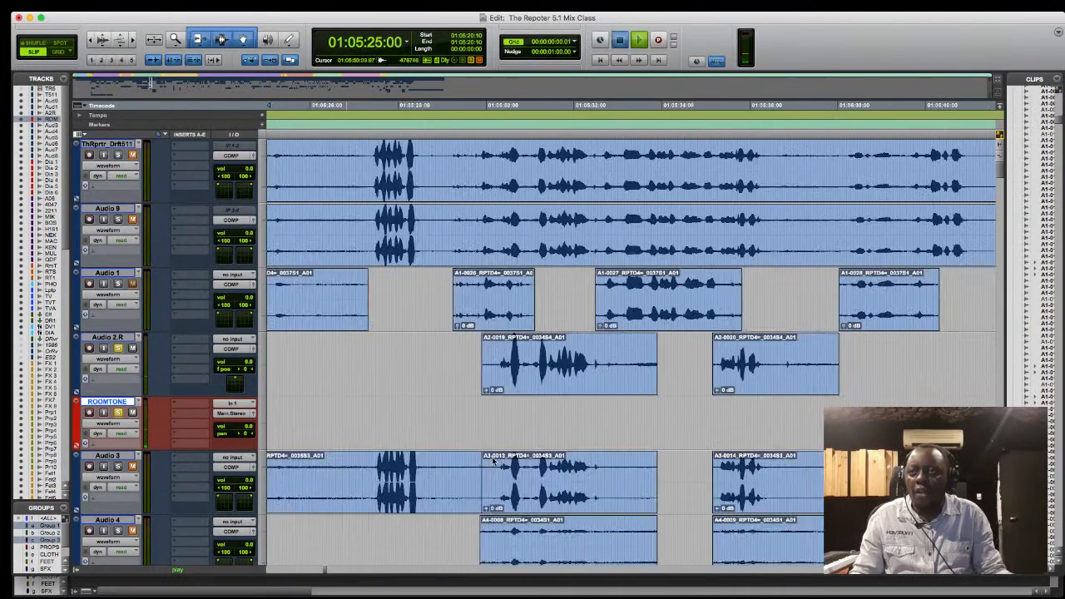
pyautogui.press('space')
pyautogui.press('space')
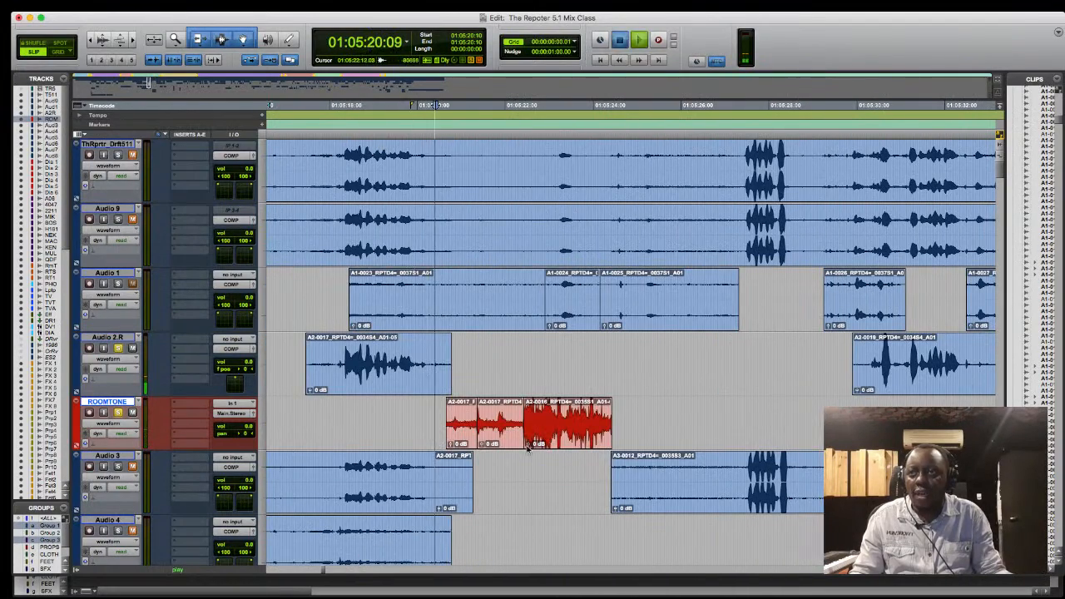
# - Lower the gain of the third ROOMTONE clip and trim its end to 01:05:23:00
pyautogui.press('space')
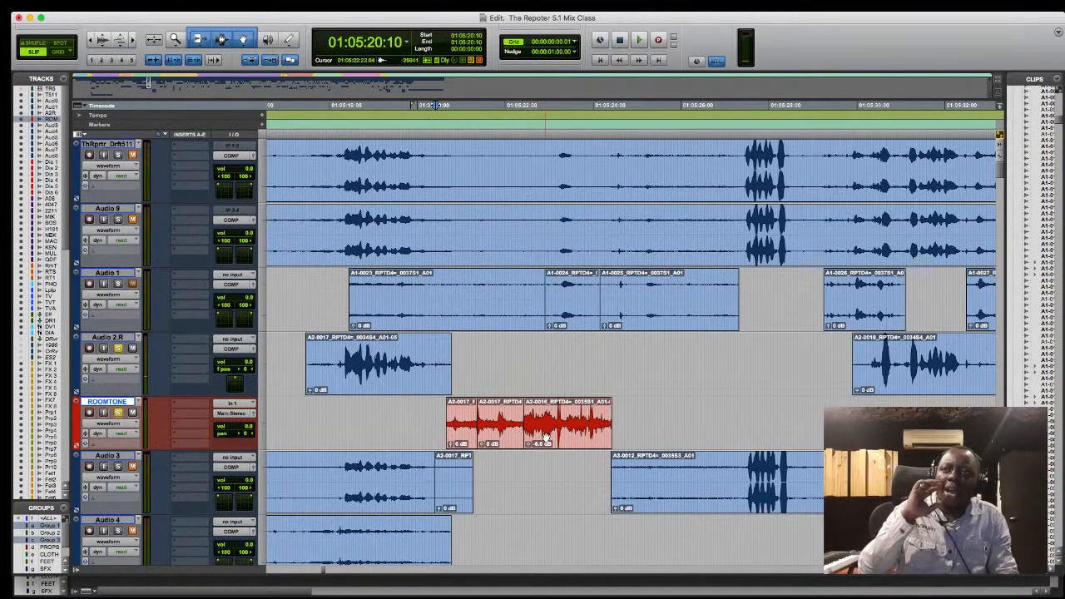
pyautogui.moveTo(610, 431); pyautogui.dragTo(438, 427)
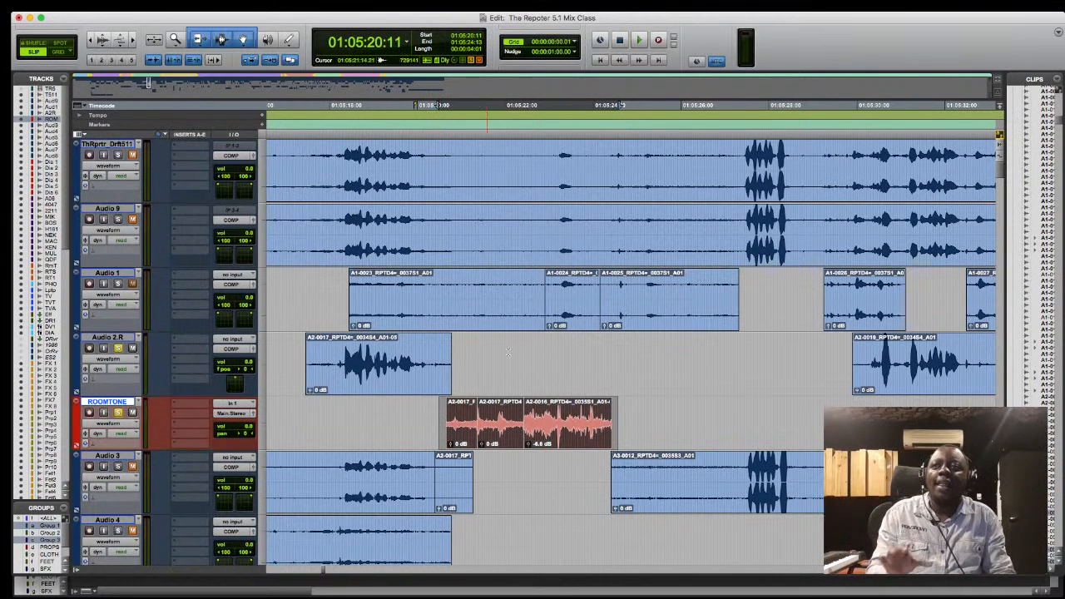
pyautogui.moveTo(608, 425); pyautogui.dragTo(549, 425)
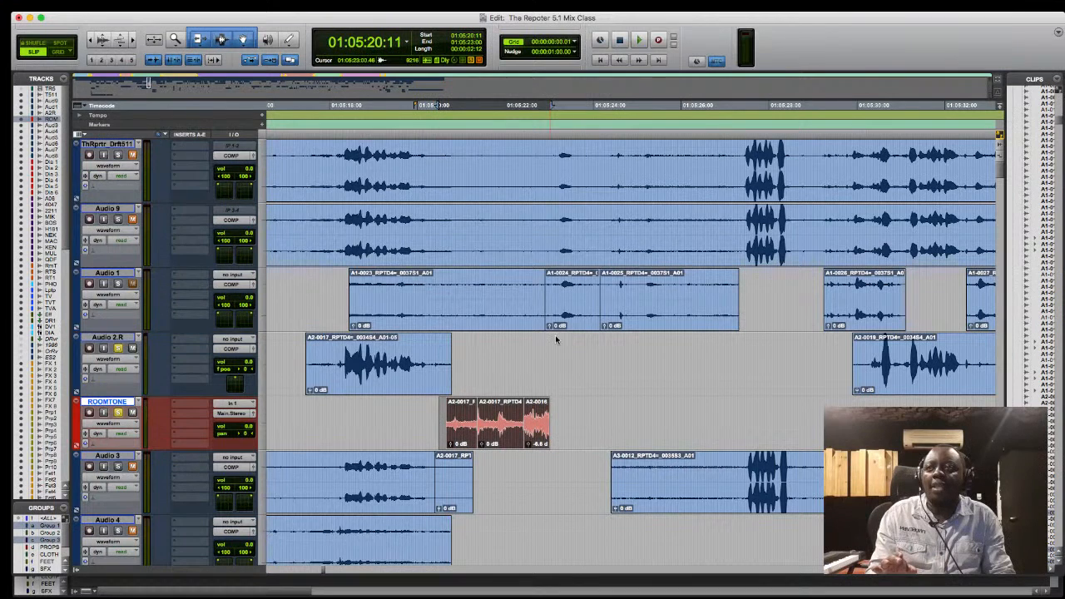
# - Solo and audition Audio 1, and move its stretch from 01:05:20:02 to 01:05:22:23 onto ROOMTONE in place of the existing clips
pyautogui.click(119, 284)
pyautogui.press('space')
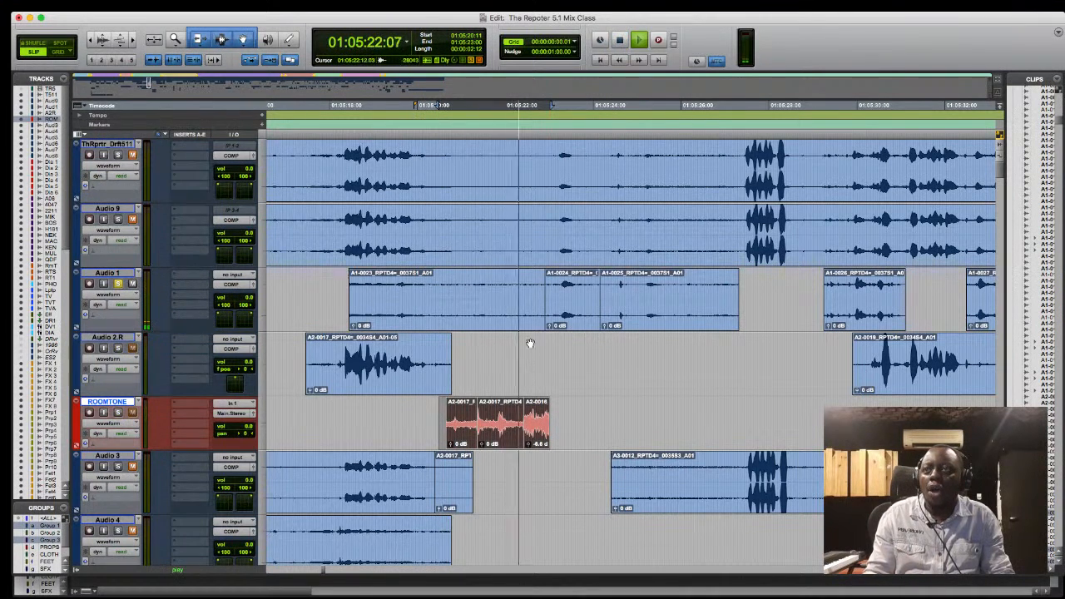
pyautogui.press('space')
pyautogui.moveTo(422, 287); pyautogui.dragTo(547, 298)
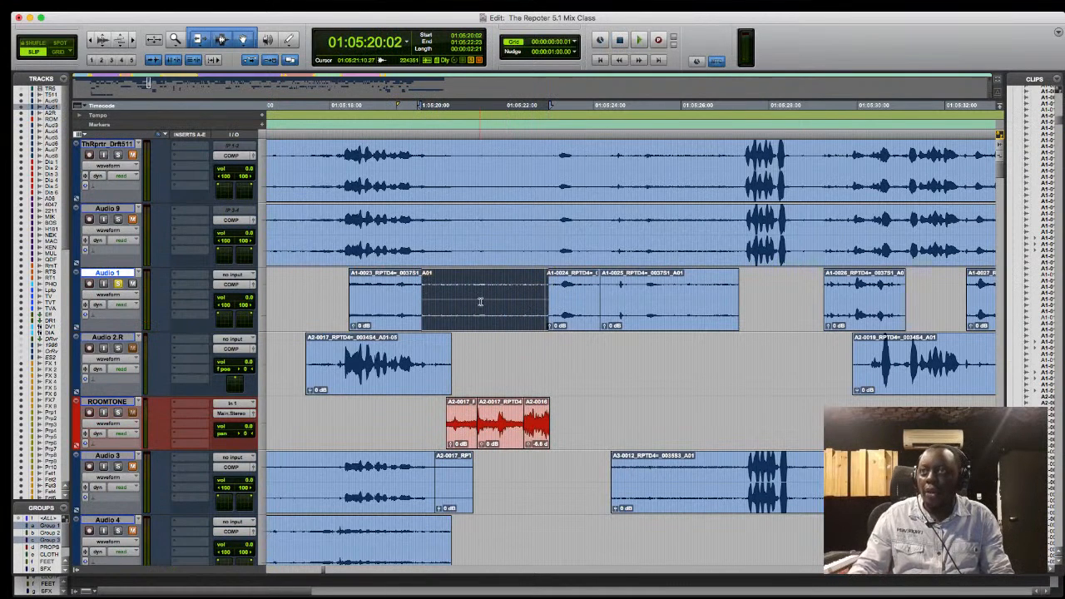
pyautogui.moveTo(480, 303); pyautogui.dragTo(486, 410)
# - Remove the stray piece of the Audio 1 recording from Audio 2.R
pyautogui.click(578, 386)
pyautogui.moveTo(496, 373)
pyautogui.mouseDown()
pyautogui.moveTo(500, 261)
pyautogui.moveTo(495, 366)
pyautogui.mouseUp()
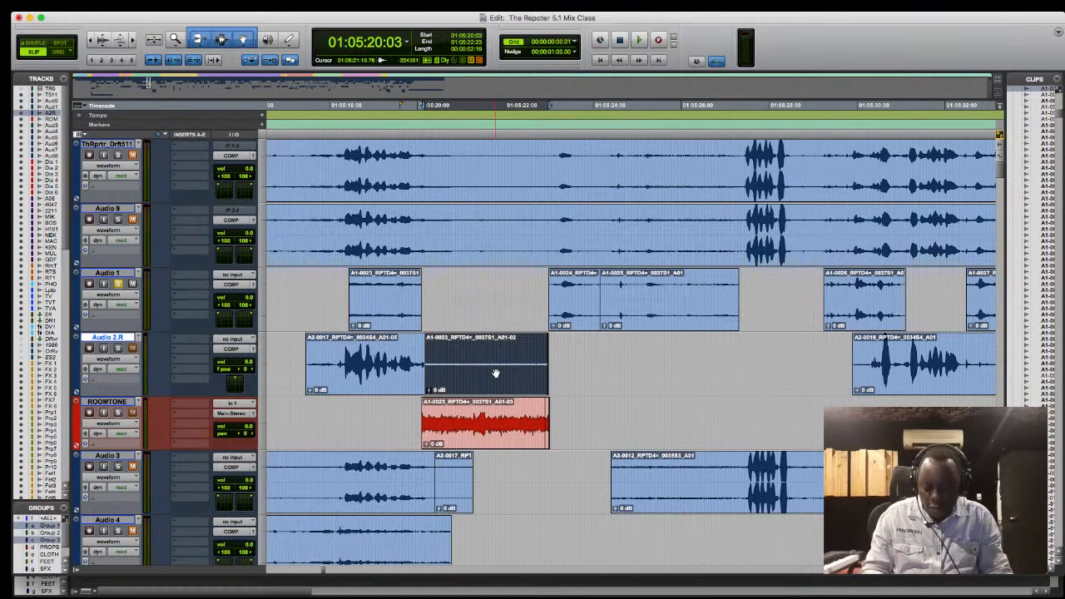
pyautogui.press('Delete')
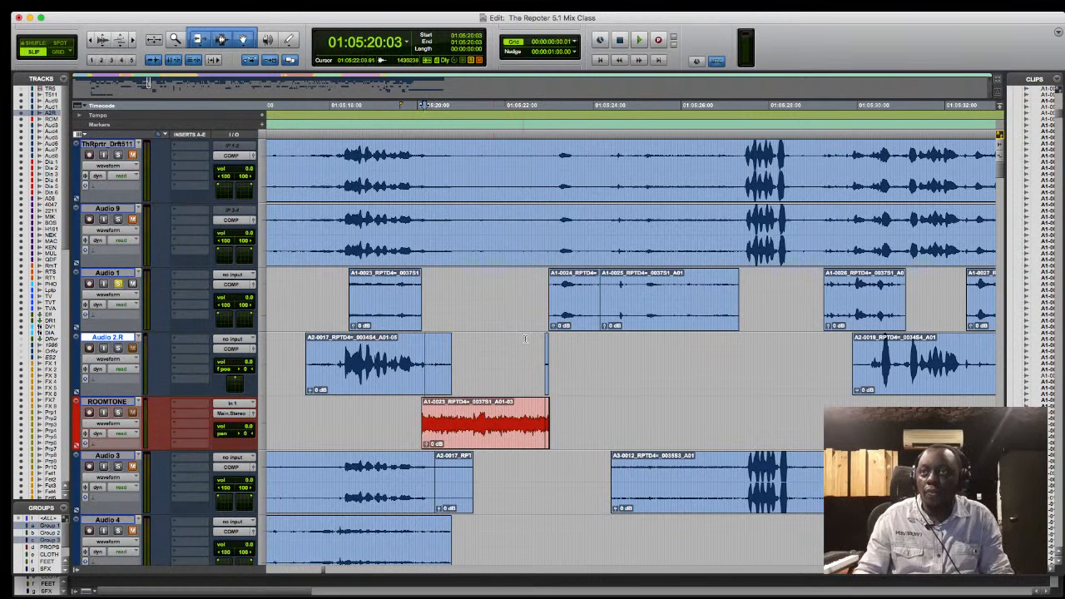
# - Mute the A1-0023 clip on Audio 1 and play the passage with the ROOMTONE clip from 01:05:18:03
pyautogui.click(366, 408)
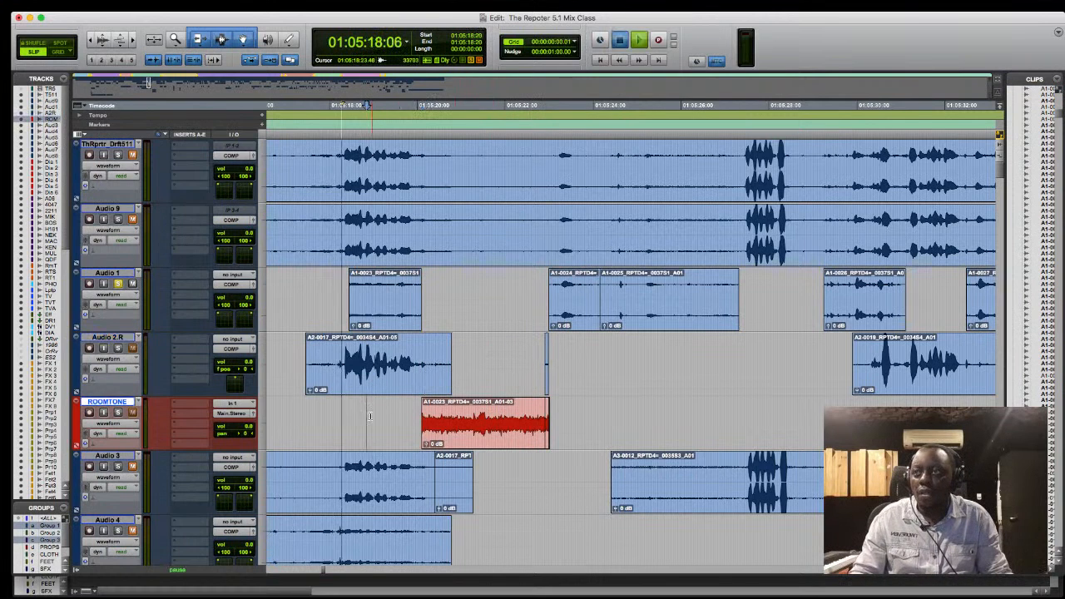
pyautogui.press('space')
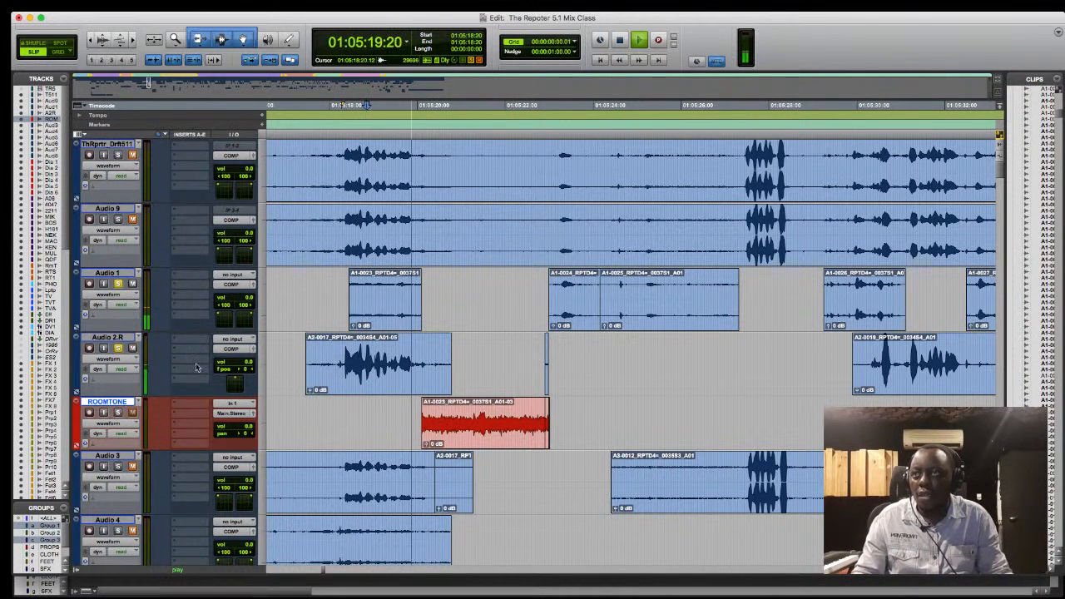
pyautogui.click(385, 323)
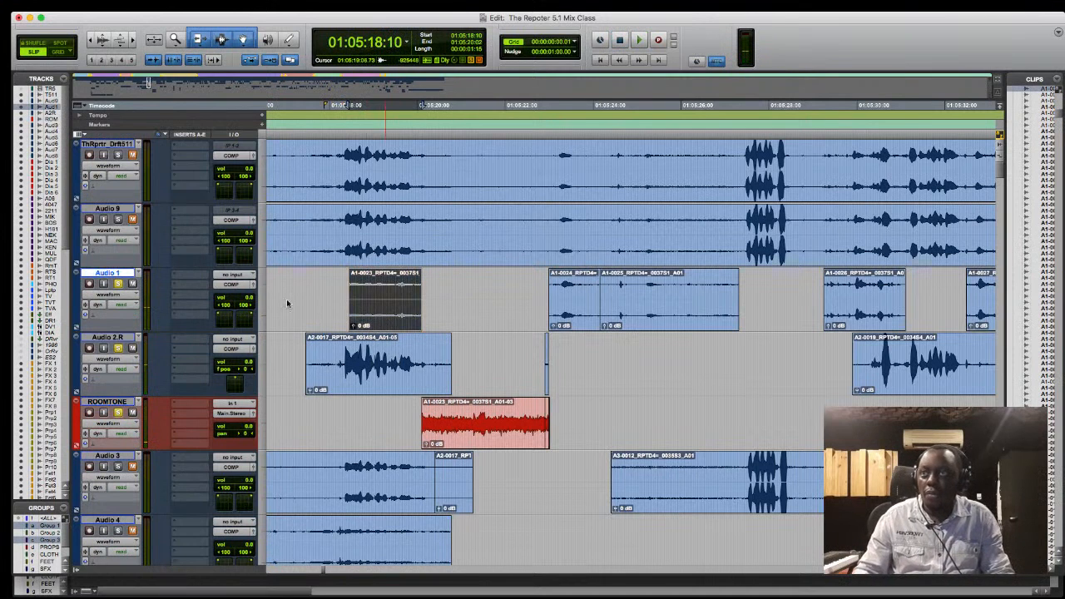
pyautogui.click(337, 424)
pyautogui.press('space')
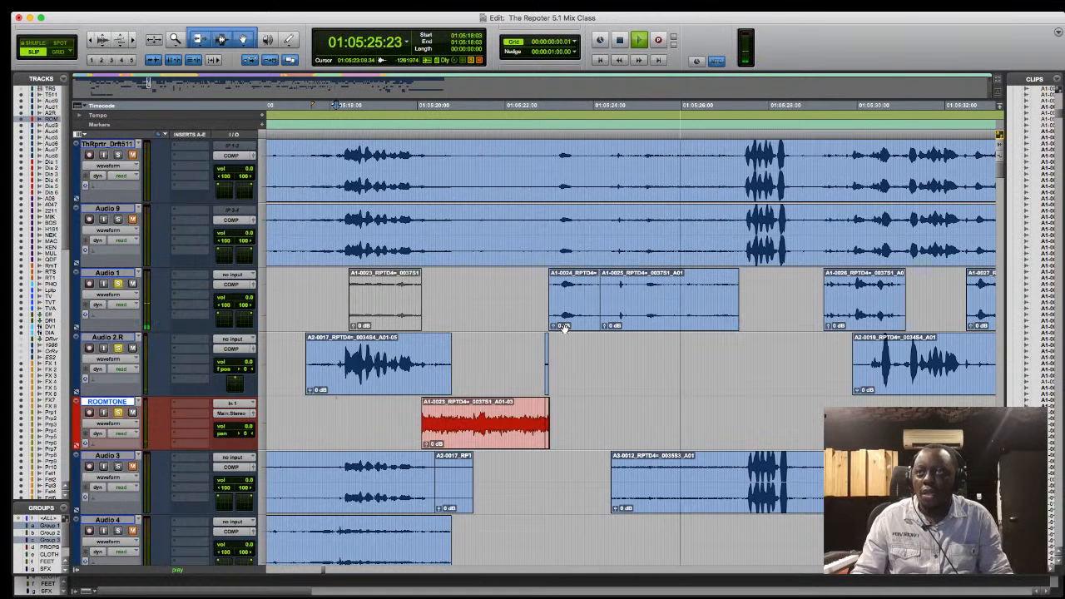
pyautogui.press('space')
# - Delete the Audio 1 piece from ROOMTONE and the leftover sliver from Audio 2.R
pyautogui.moveTo(486, 436)
pyautogui.mouseDown()
pyautogui.moveTo(516, 437)
pyautogui.moveTo(504, 441)
pyautogui.mouseUp()
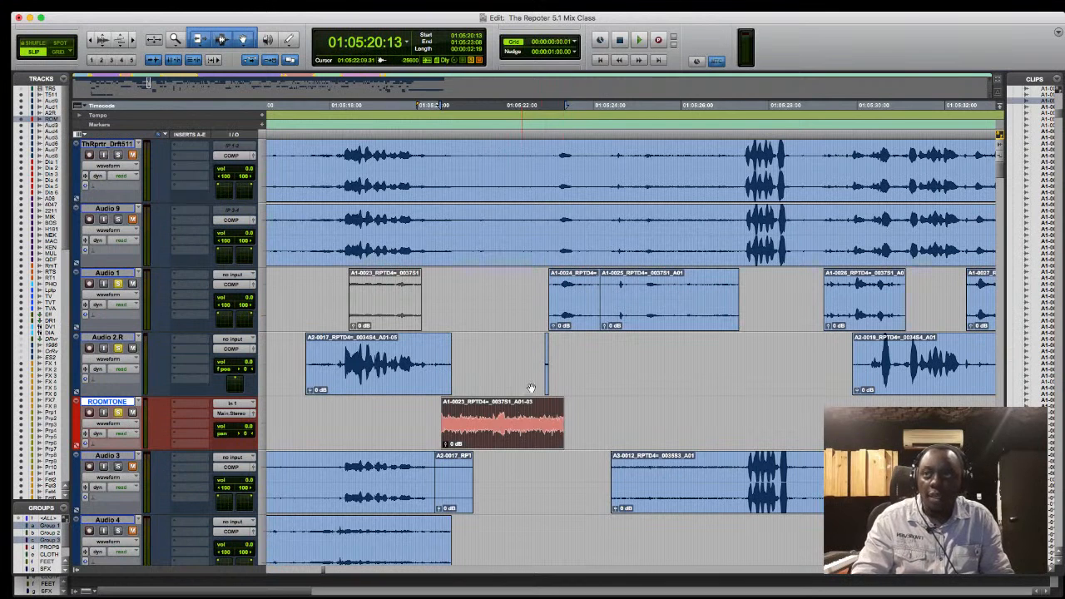
pyautogui.press('Delete')
pyautogui.moveTo(563, 359); pyautogui.dragTo(540, 353)
pyautogui.press('Delete')
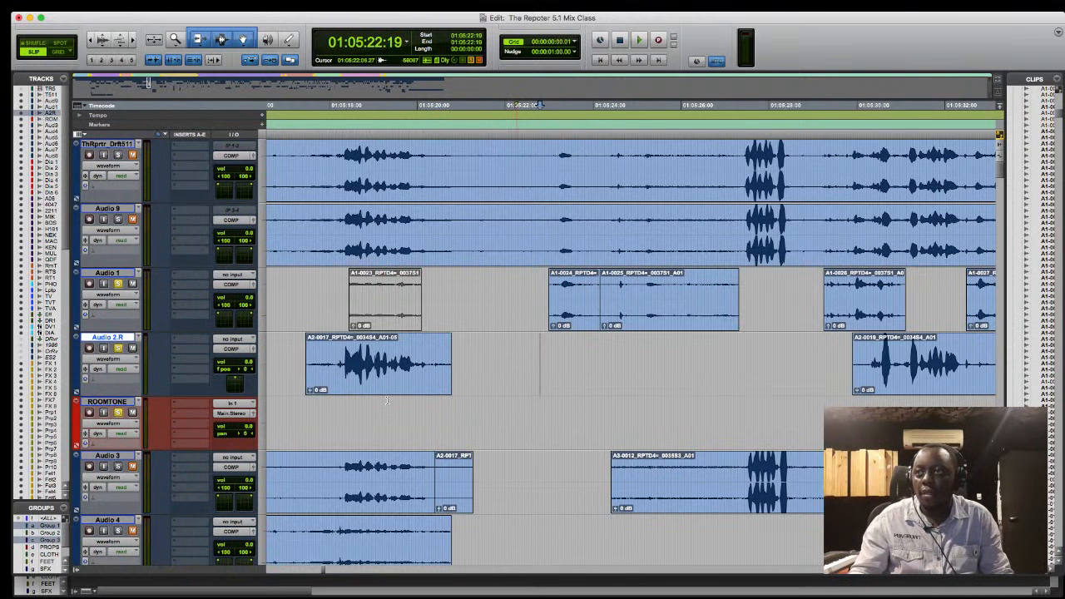
# - Play the passage from 01:05:18:07 with the ROOMTONE track empty
pyautogui.click(341, 403)
pyautogui.press('space')
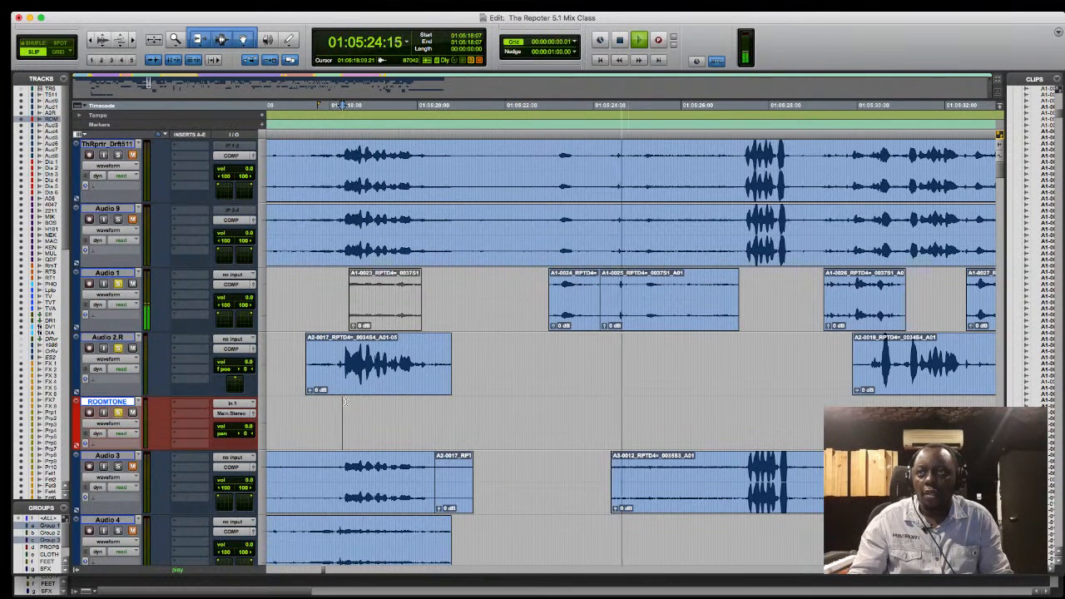
pyautogui.press('space')
# - Highlight the gap after the Audio 2.R dialogue clip, and the empty ROOMTONE range from 01:05:19:15 to 01:05:23:13
pyautogui.moveTo(540, 354); pyautogui.dragTo(453, 357)
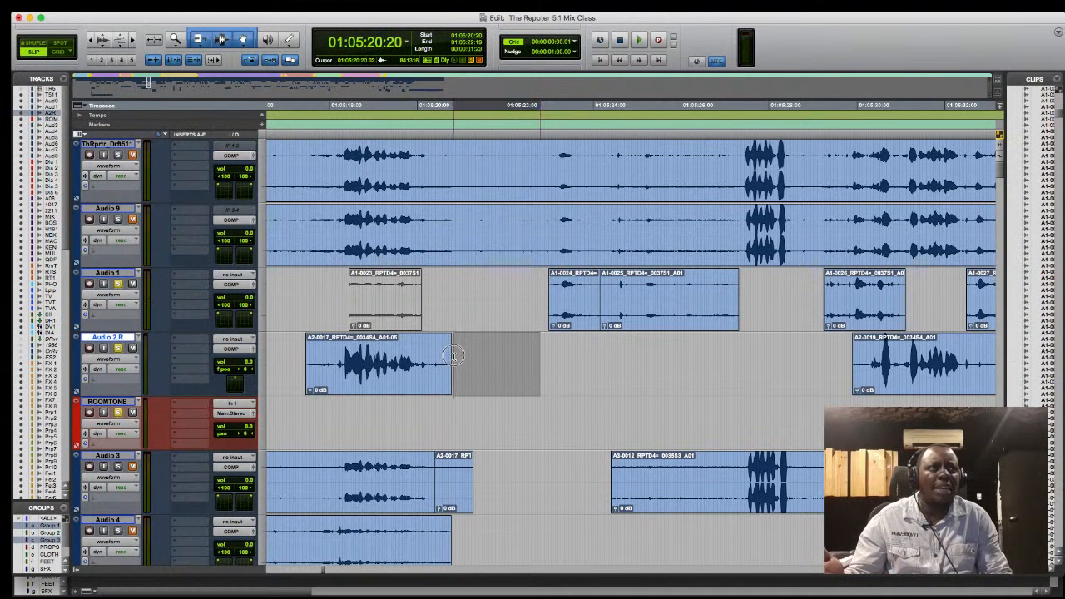
pyautogui.click(557, 352)
pyautogui.moveTo(554, 352); pyautogui.dragTo(451, 358)
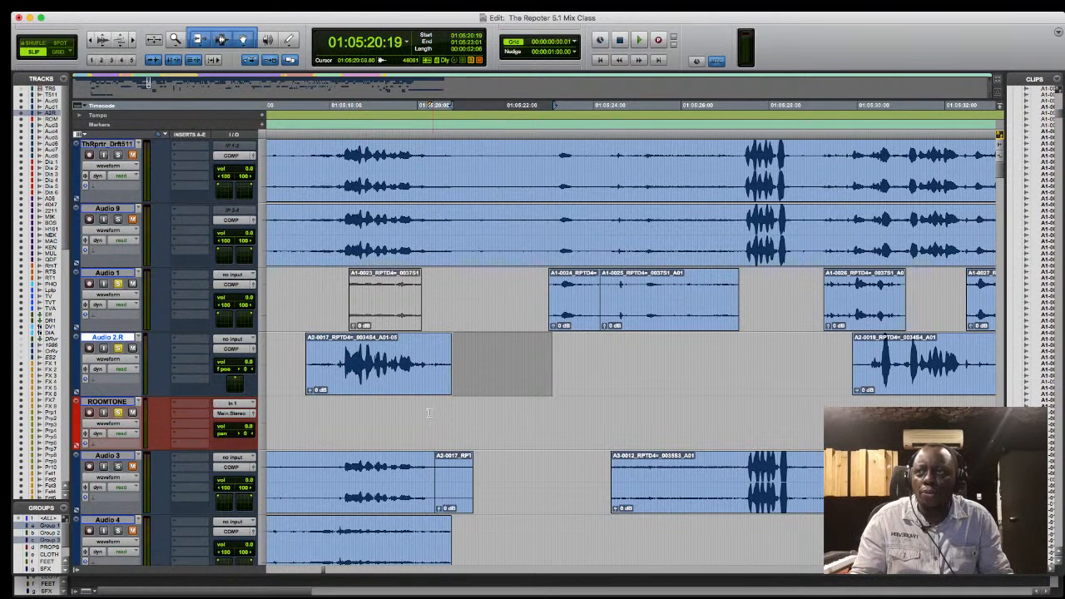
pyautogui.moveTo(401, 414); pyautogui.dragTo(572, 426)
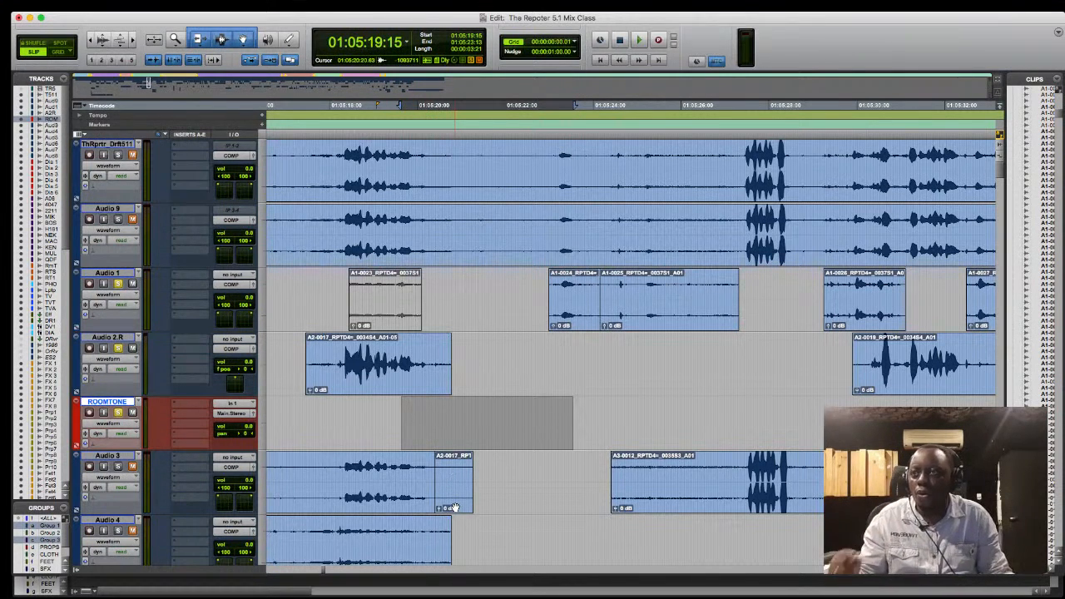
# - Turn off the solos on Audio 1, Audio 2.R and ROOMTONE, and highlight the empty ROOMTONE range starting at 01:05:20:01
pyautogui.scroll(-2, 452, 506)
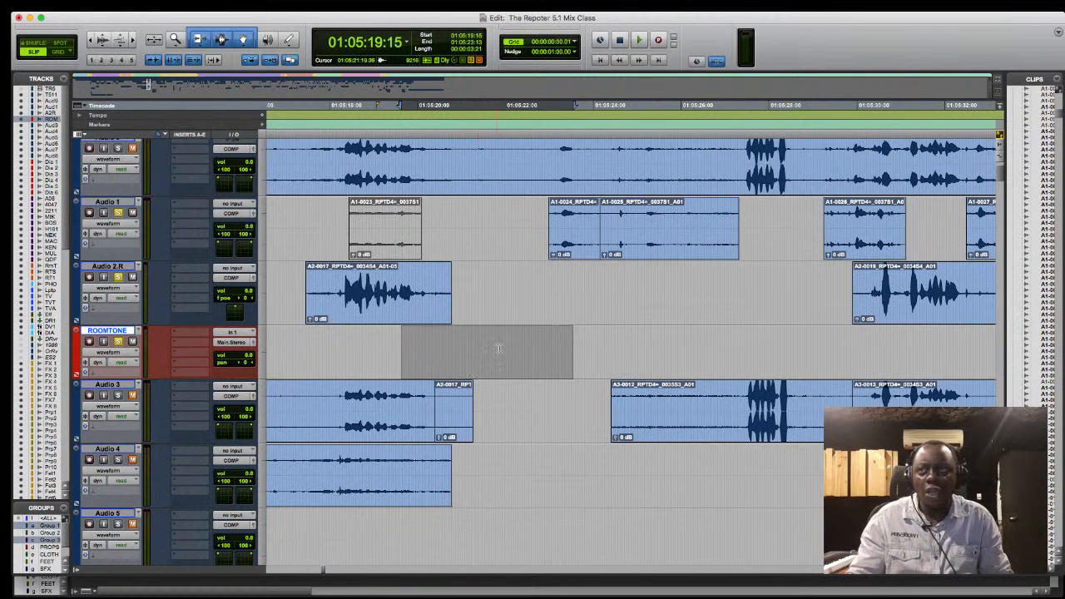
pyautogui.click(362, 300)
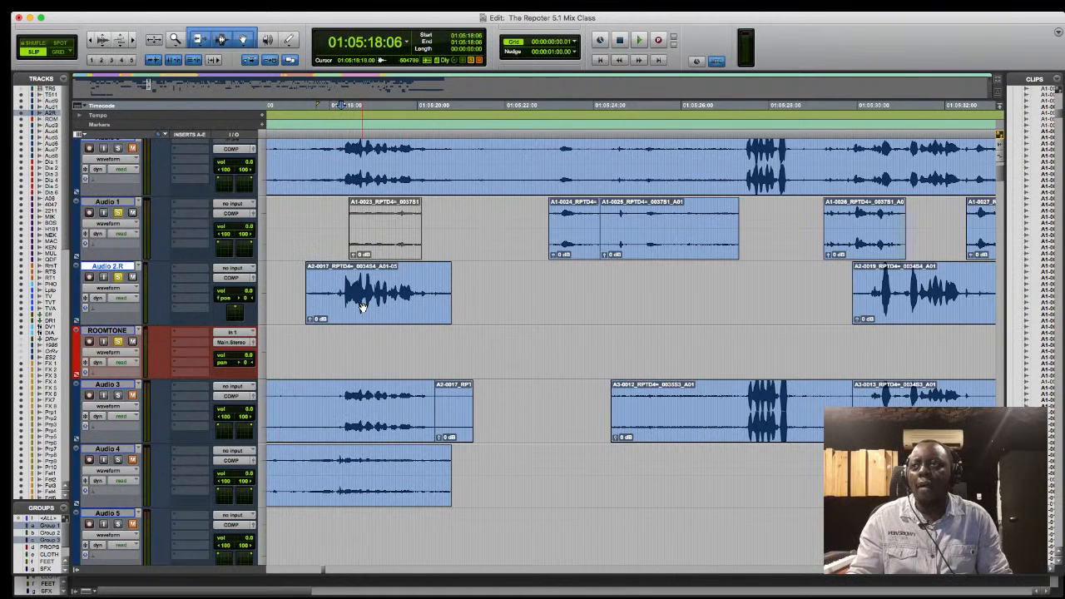
pyautogui.click(119, 342)
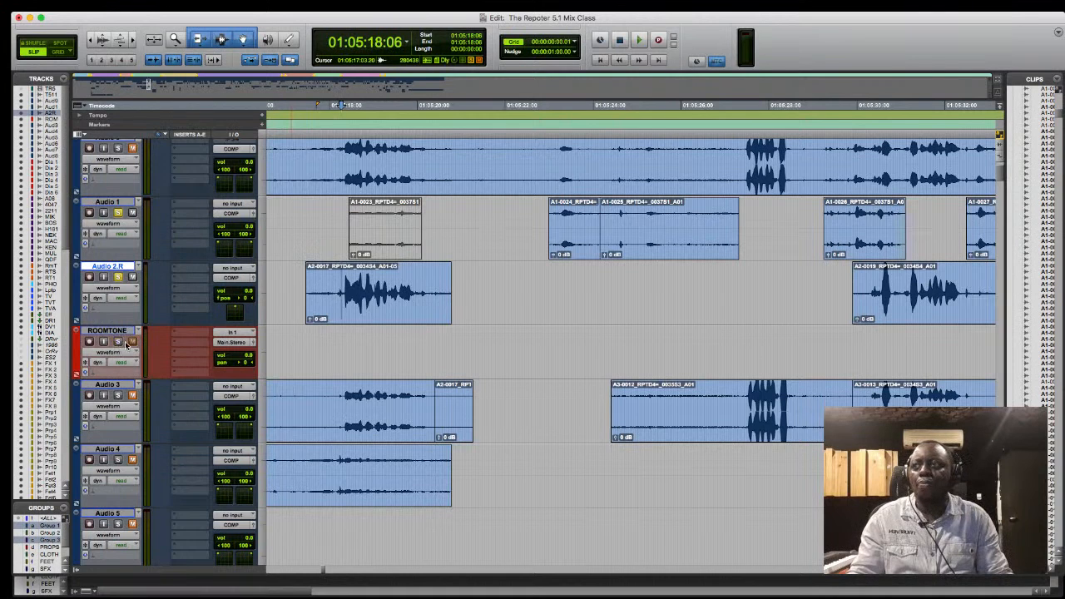
pyautogui.click(118, 342)
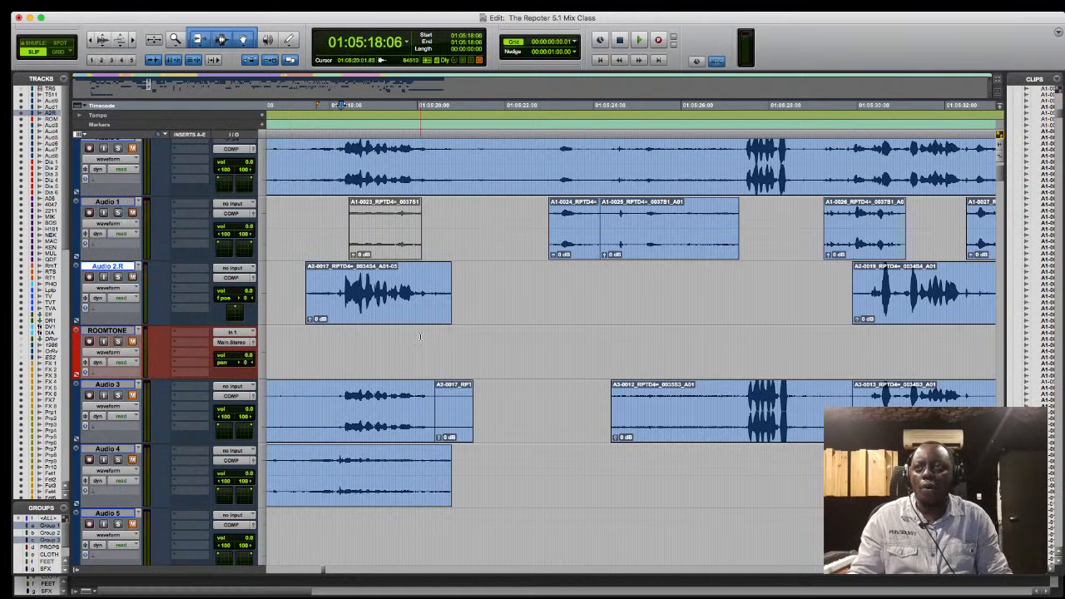
pyautogui.moveTo(420, 351); pyautogui.dragTo(595, 350)
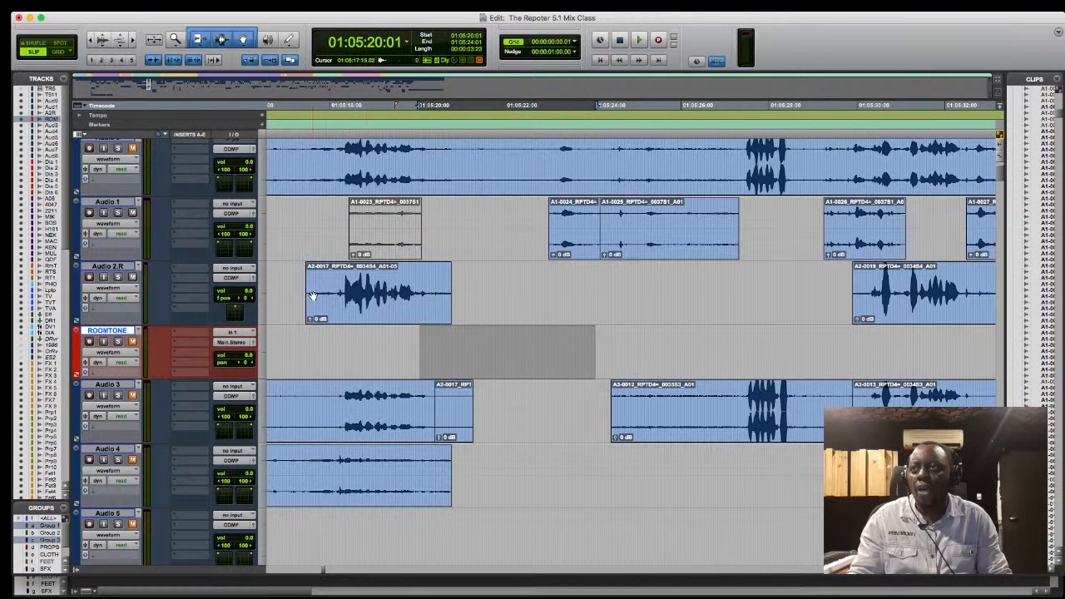
# - Extend the Audio 2.R dialogue clip's start earlier, and move its stretch from 01:05:15:08 to 01:05:18:01 onto ROOMTONE at the dialogue's end
pyautogui.moveTo(307, 287); pyautogui.dragTo(568, 288)
pyautogui.moveTo(678, 289); pyautogui.dragTo(568, 300)
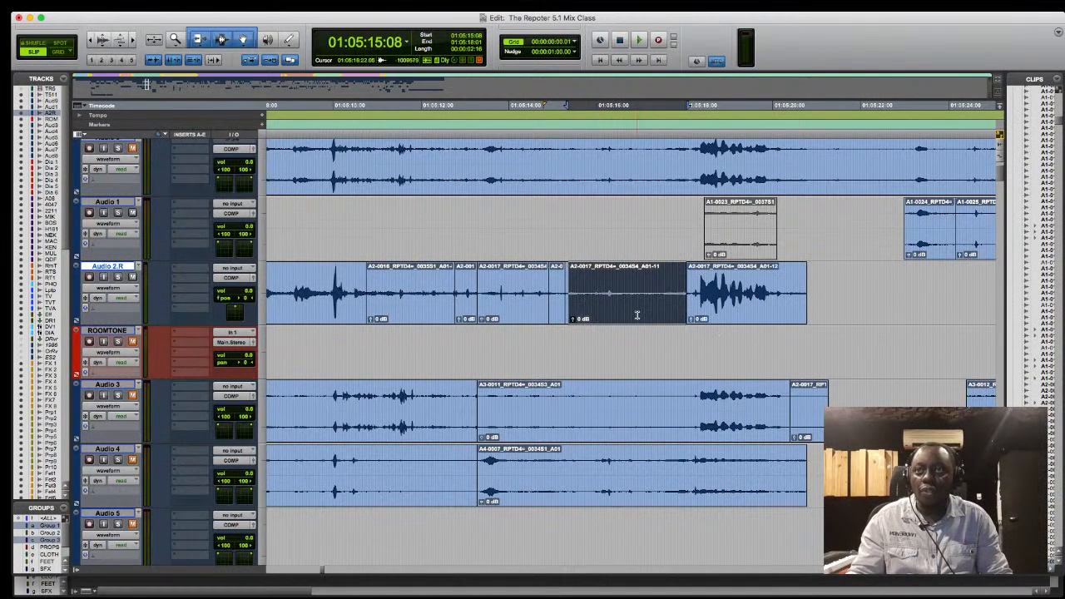
pyautogui.moveTo(637, 315); pyautogui.dragTo(866, 360)
# - Solo Audio 2.R, ROOMTONE and Audio 1, and play the transition through the room tone from 01:05:17:20
pyautogui.click(693, 330)
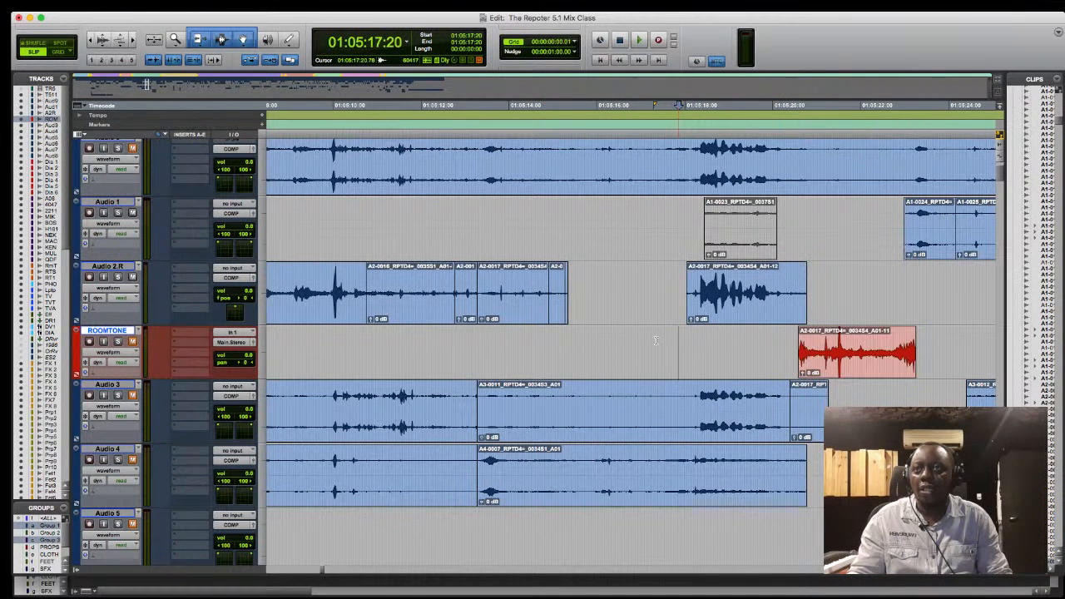
pyautogui.press('space')
pyautogui.press('super+bracketleft')
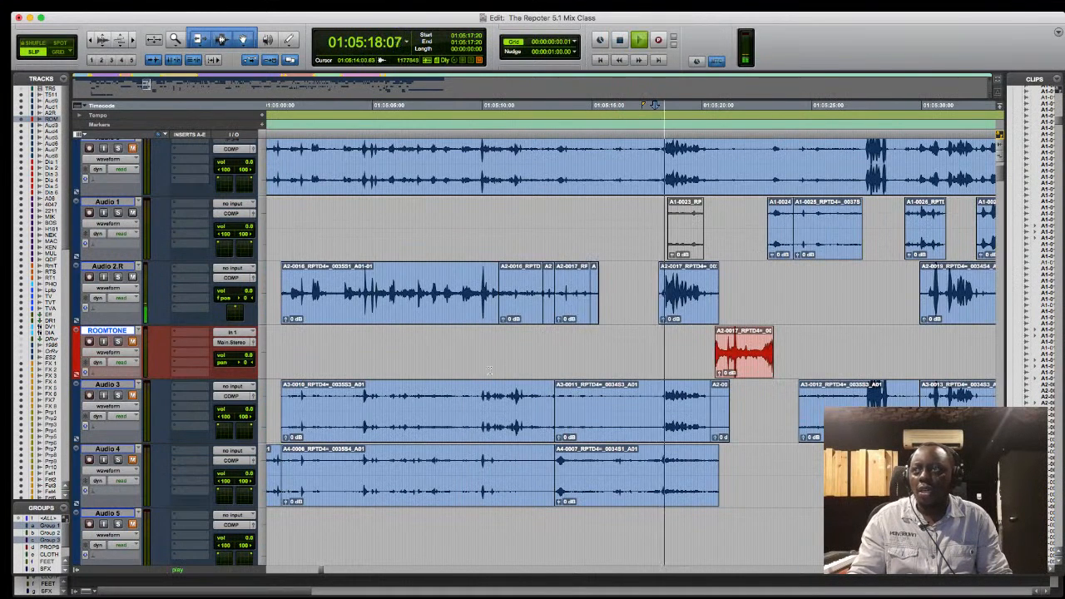
pyautogui.click(119, 278)
pyautogui.click(119, 342)
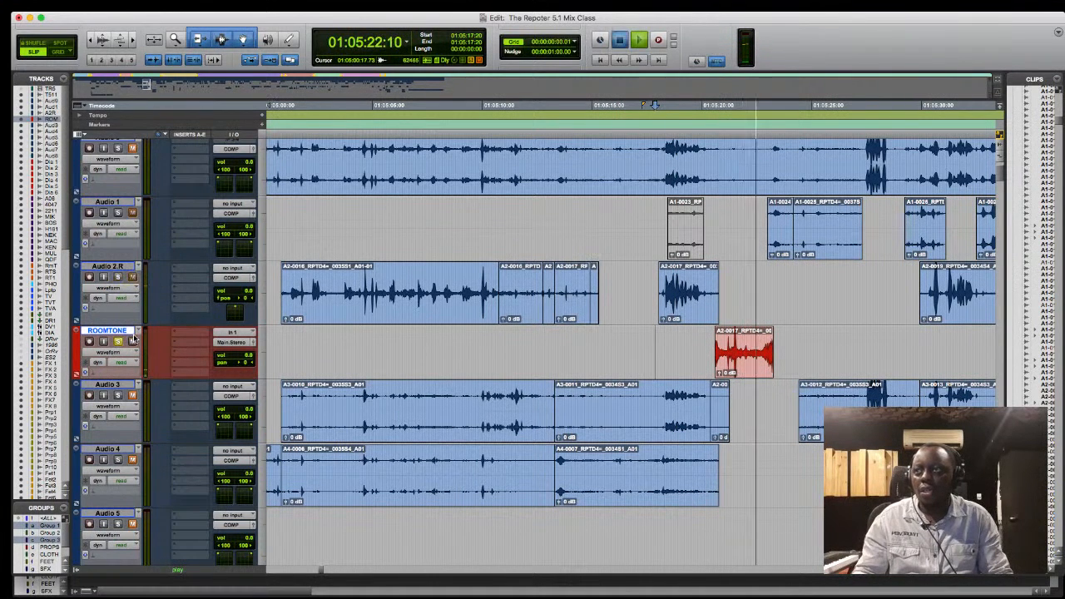
pyautogui.press('space')
pyautogui.press('space')
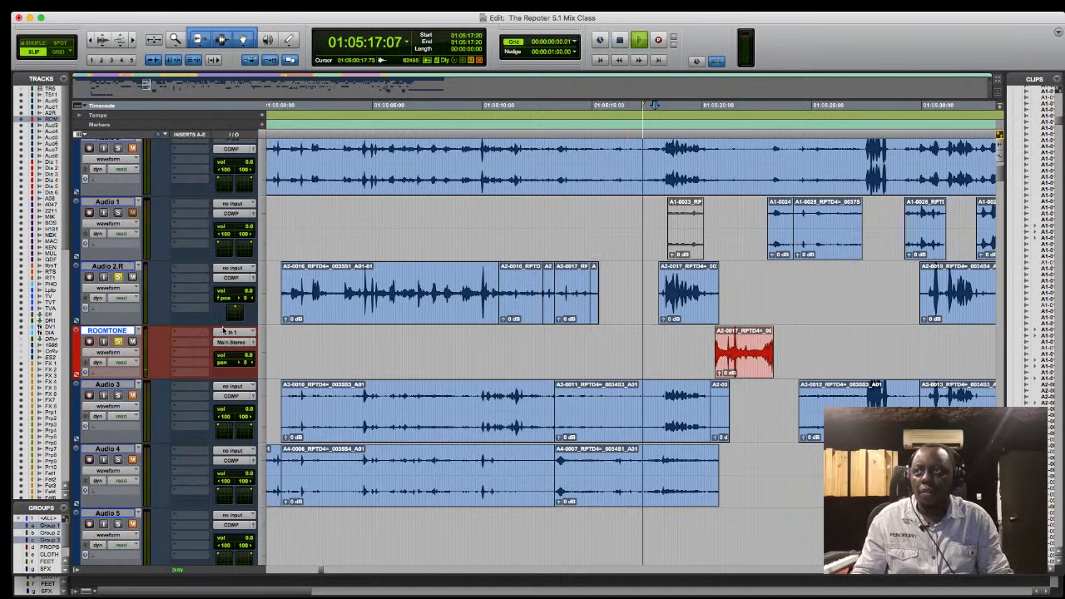
pyautogui.click(118, 213)
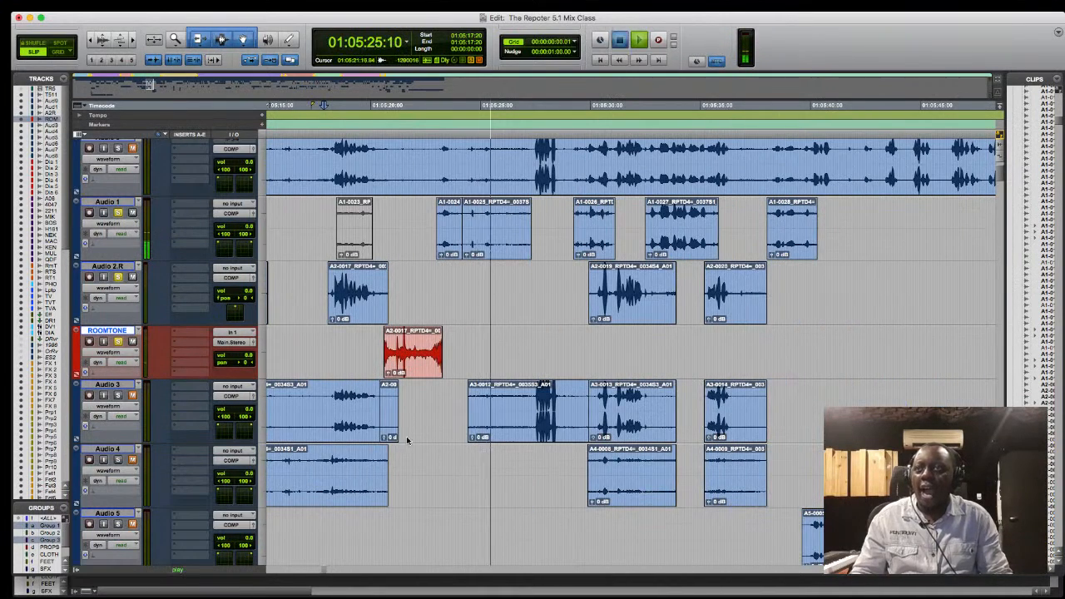
pyautogui.press('space')
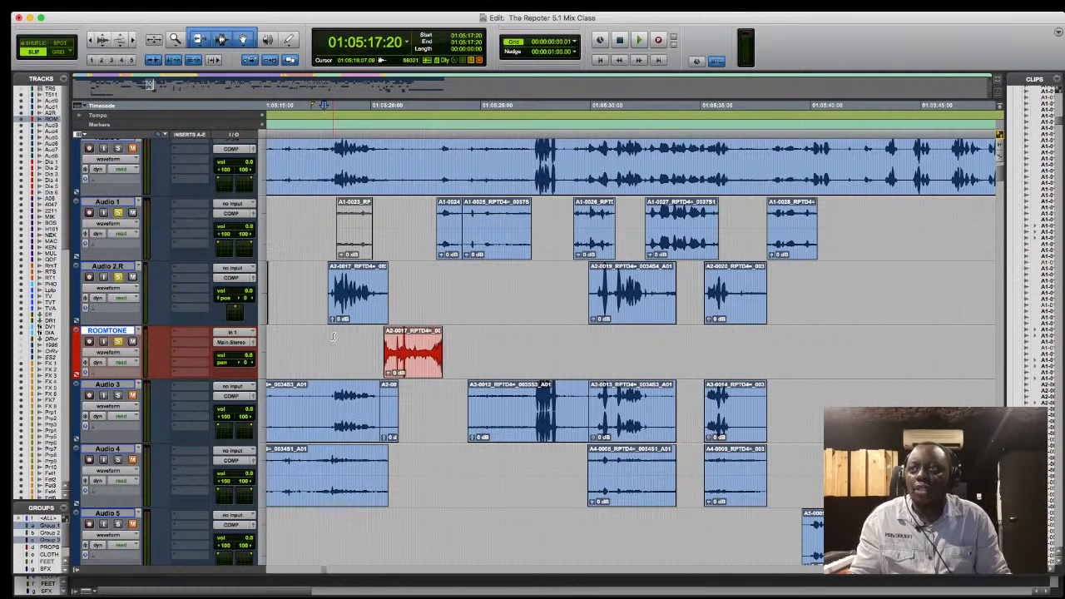
# - Highlight the Audio 2.R dialogue clip starting at 01:05:18:01, and place the cursor at 01:05:23:10 on the following Audio 1 clip
pyautogui.click(349, 306)
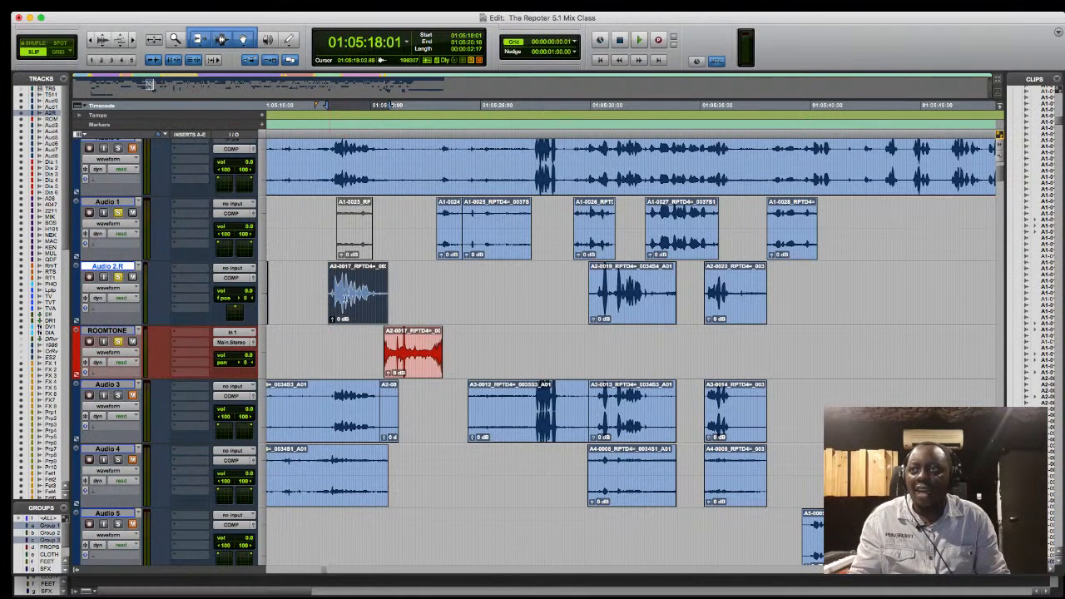
pyautogui.click(444, 238)
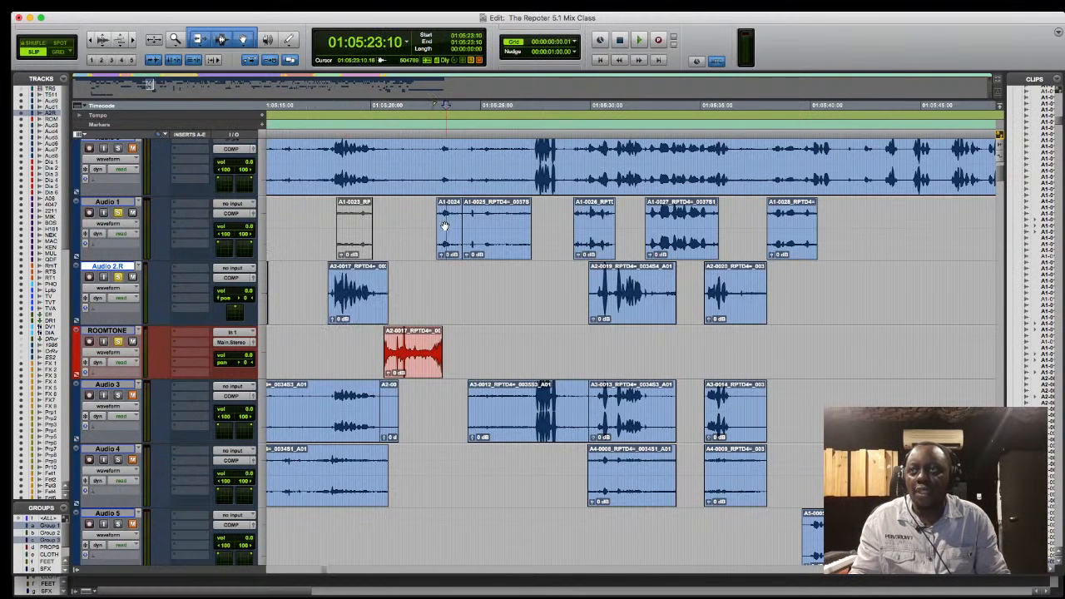
# - Mute the Audio 2.R dialogue clip starting at 01:05:18:01, and unmute the Audio 1 clip starting at 01:05:18:10
pyautogui.click(438, 268)
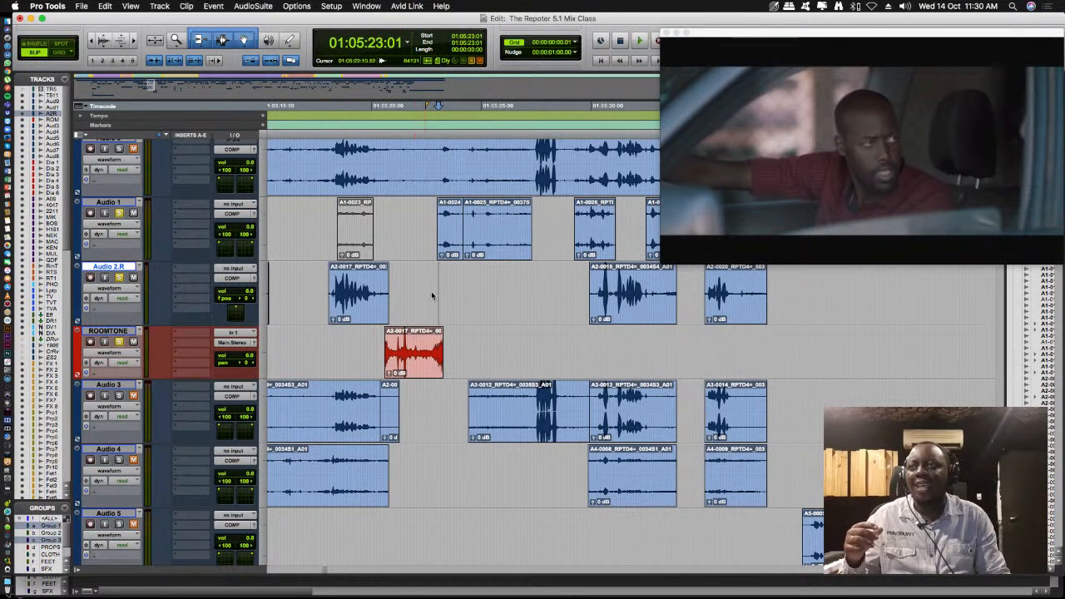
pyautogui.click(331, 342)
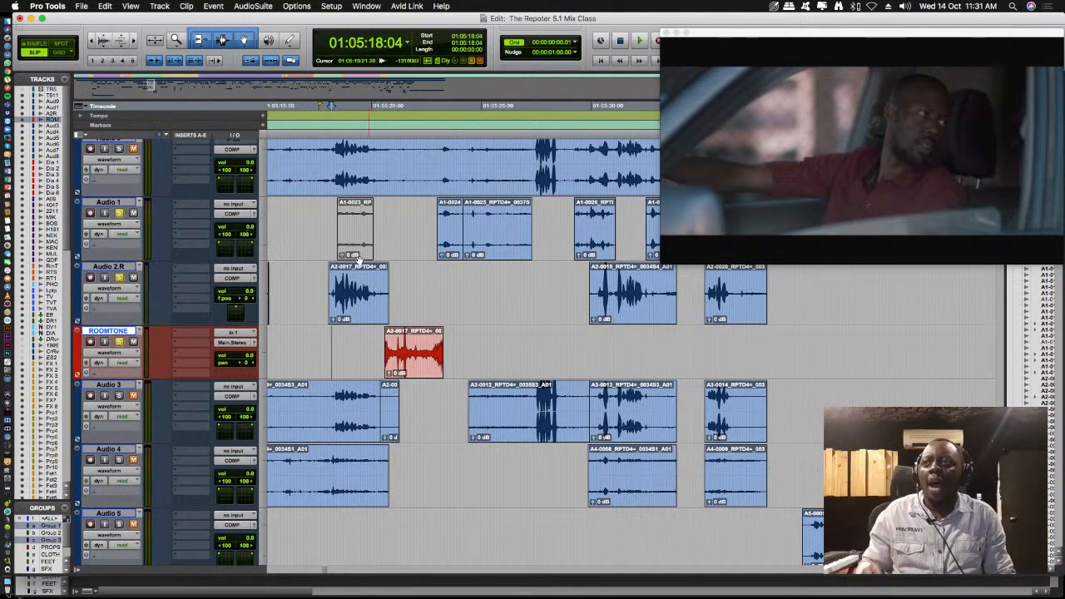
pyautogui.click(356, 312)
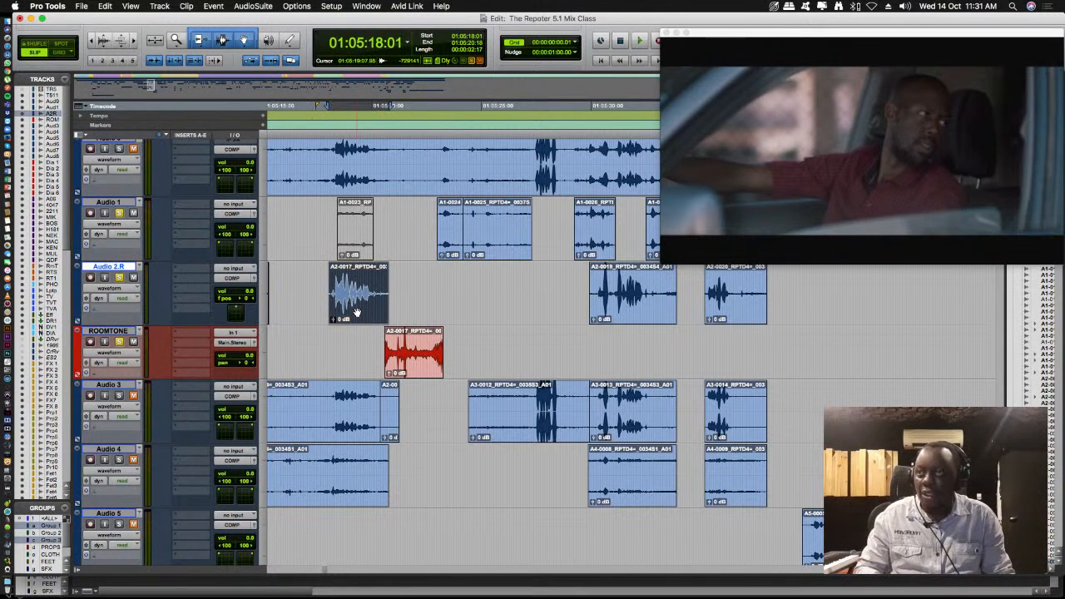
pyautogui.click(357, 246)
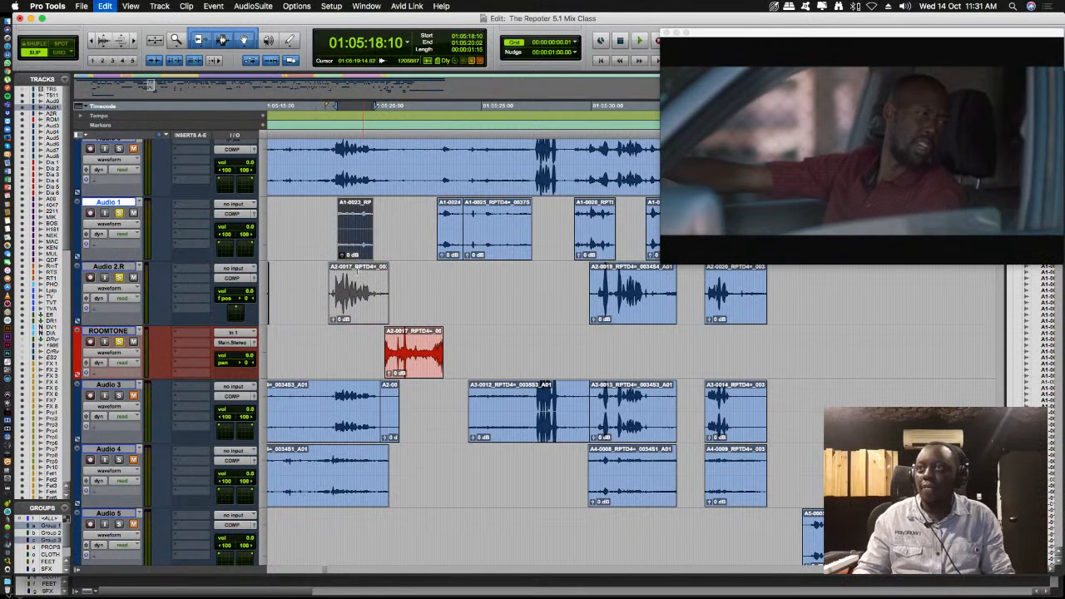
# - Play from 01:05:18:10 and extend the end of the Audio 1 clip there to 01:05:20:22
pyautogui.press('space')
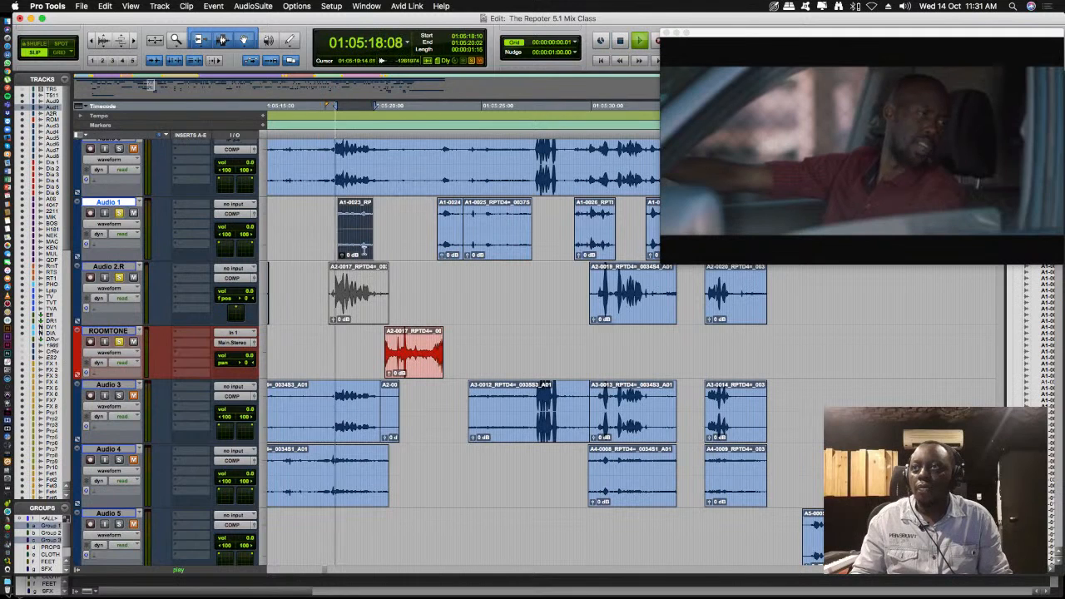
pyautogui.moveTo(370, 234); pyautogui.dragTo(399, 238)
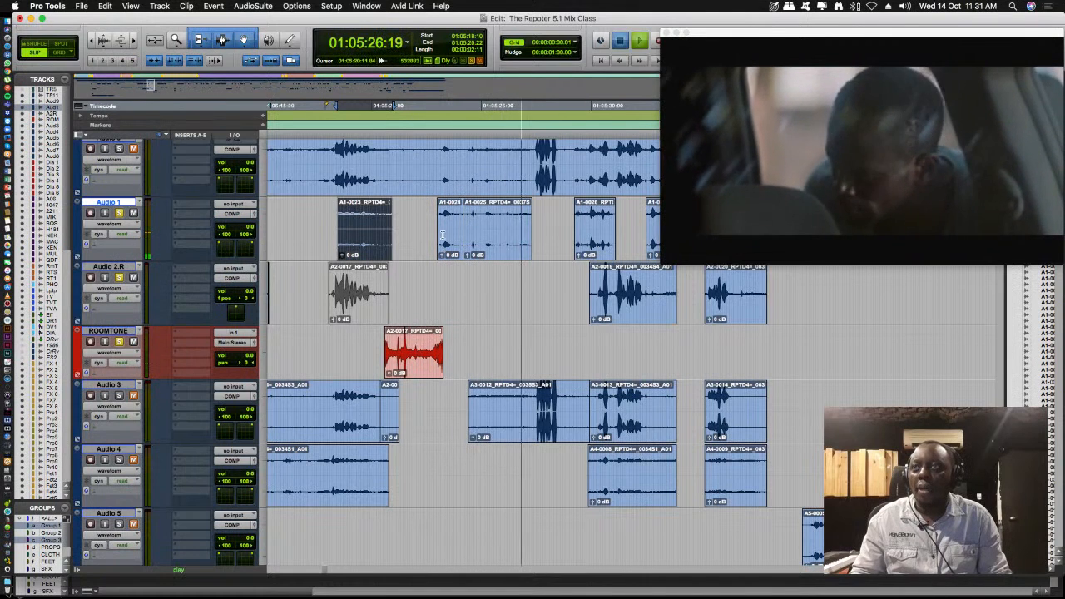
pyautogui.press('space')
# - Highlight the Audio 1 range from 01:05:17:12 across the extended clip, and play the transition from 01:05:19:04
pyautogui.moveTo(320, 224); pyautogui.dragTo(489, 225)
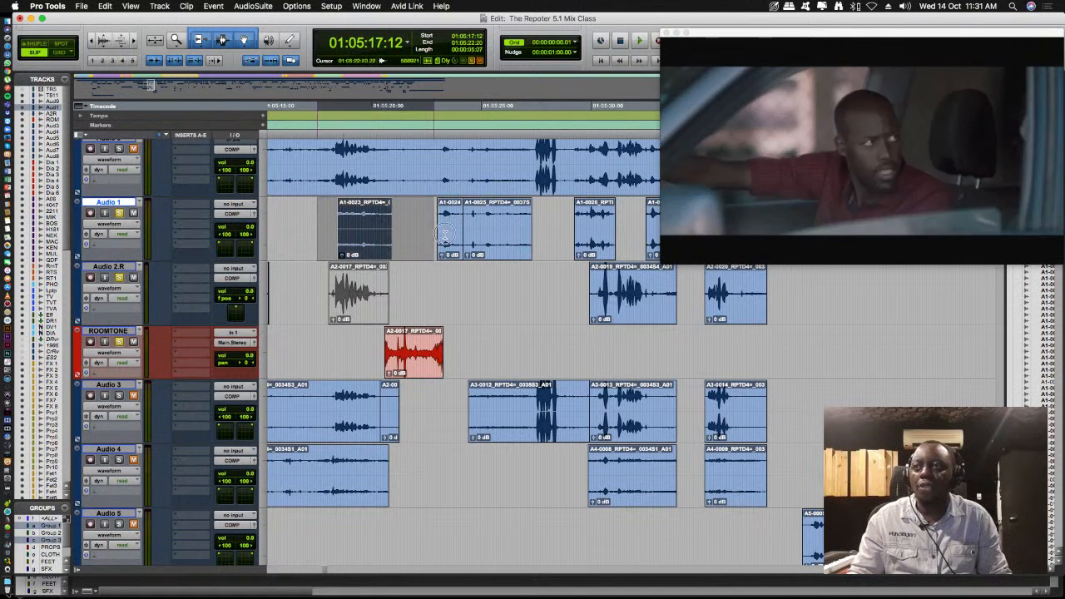
pyautogui.click(339, 216)
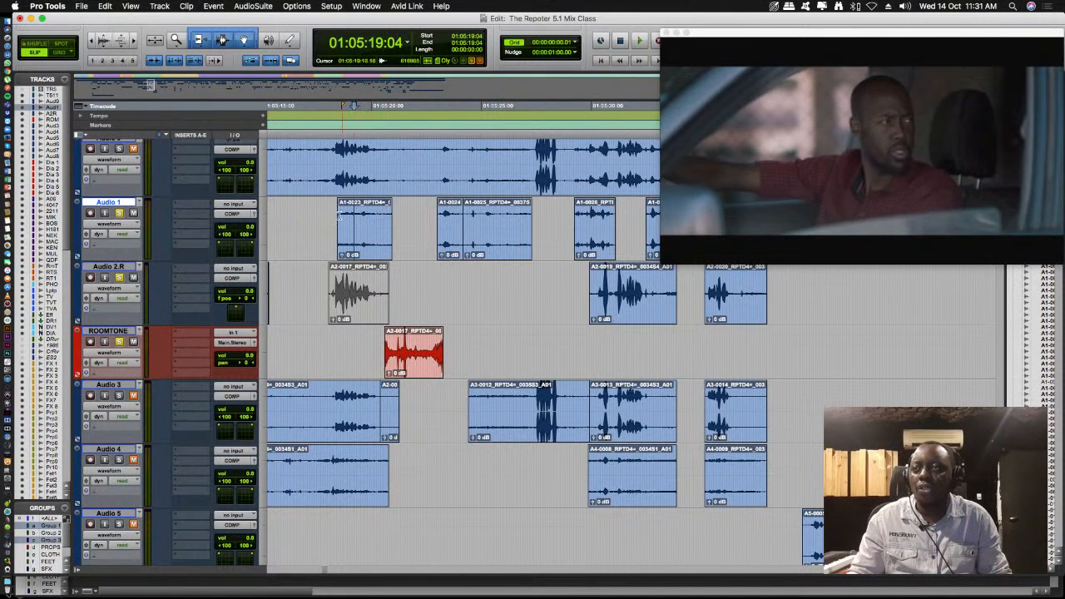
pyautogui.press('space')
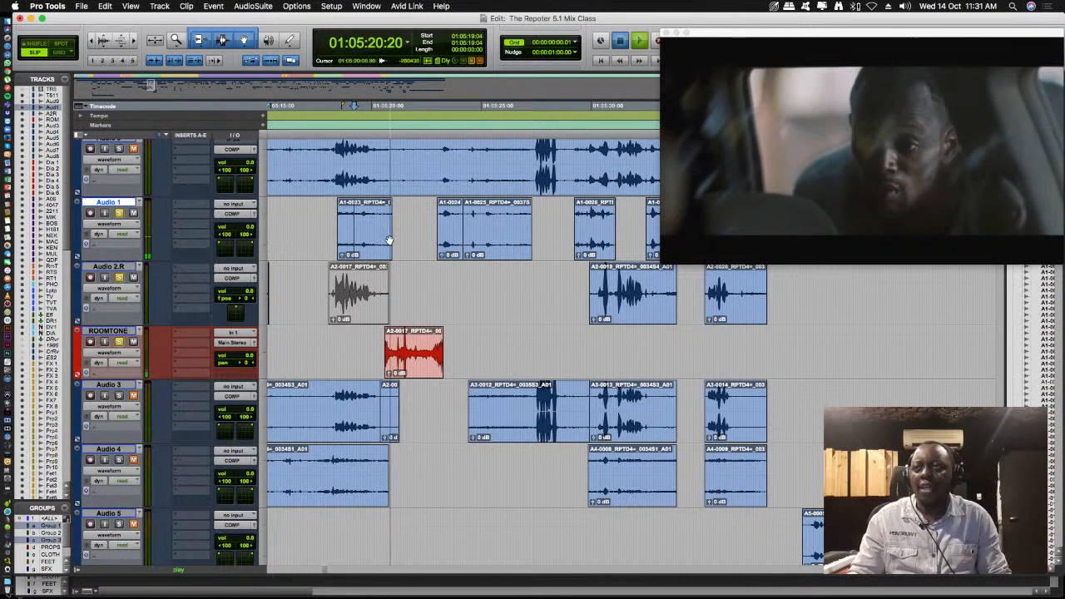
pyautogui.press('space')
# - Mute the extended Audio 1 clip, and play Audio 4 soloed from 01:05:18:10
pyautogui.click(352, 252)
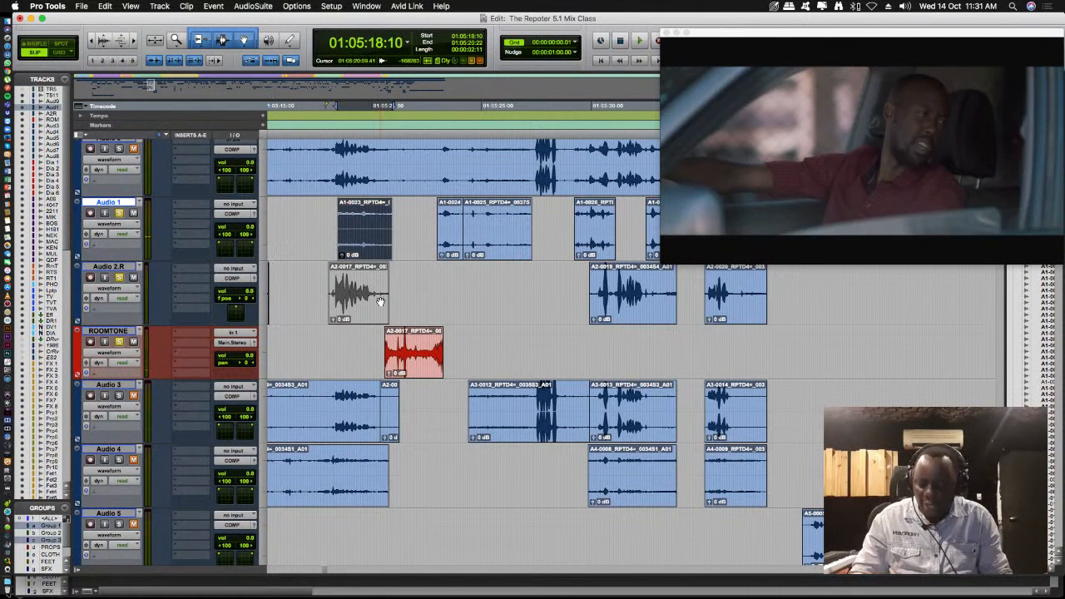
pyautogui.press('super+m')
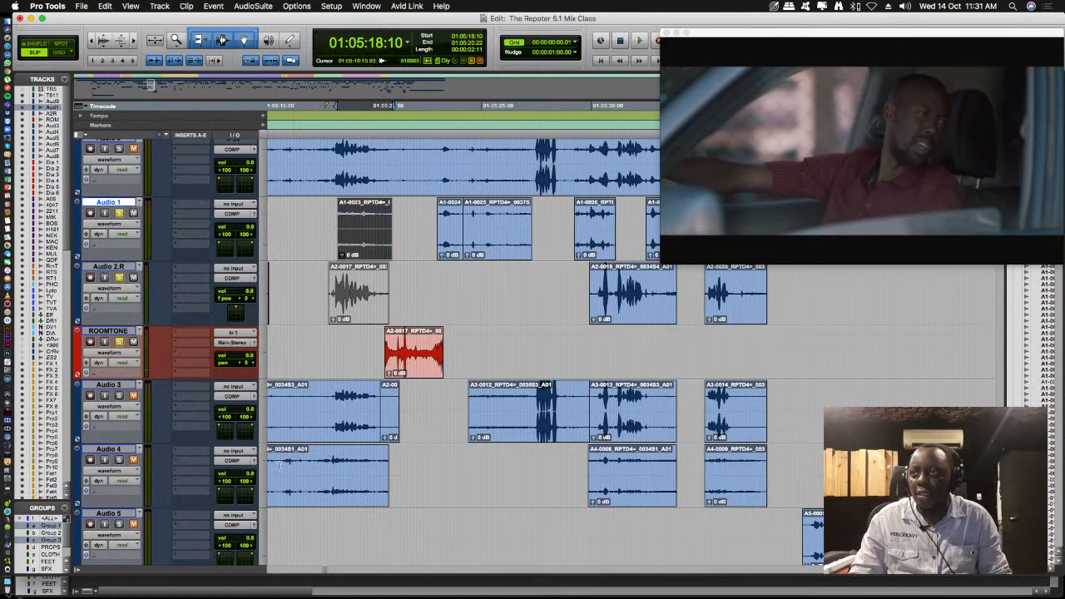
pyautogui.click(119, 459)
pyautogui.press('space')
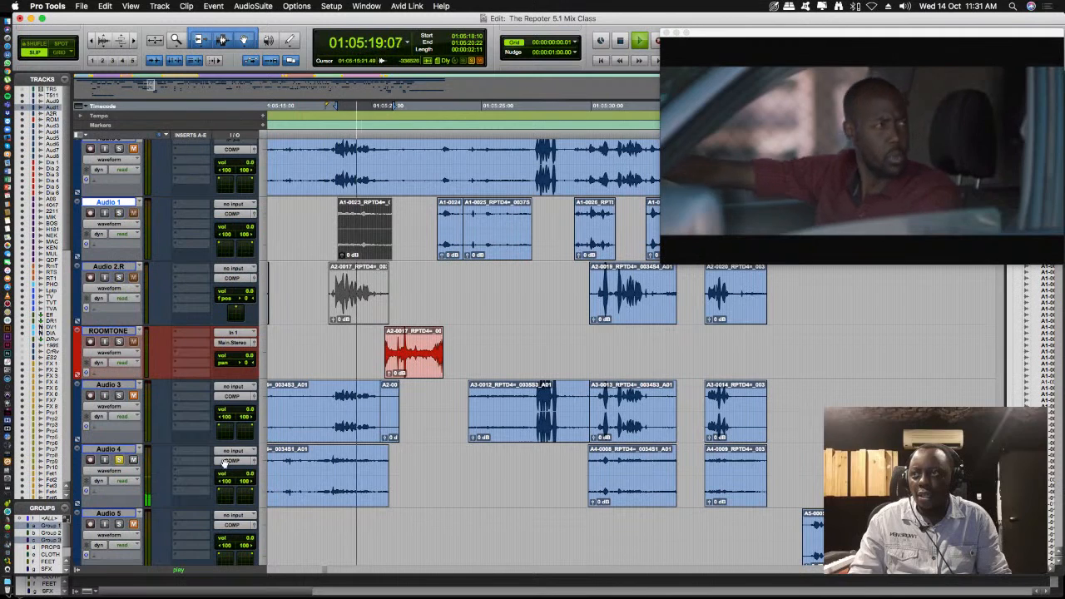
pyautogui.press('space')
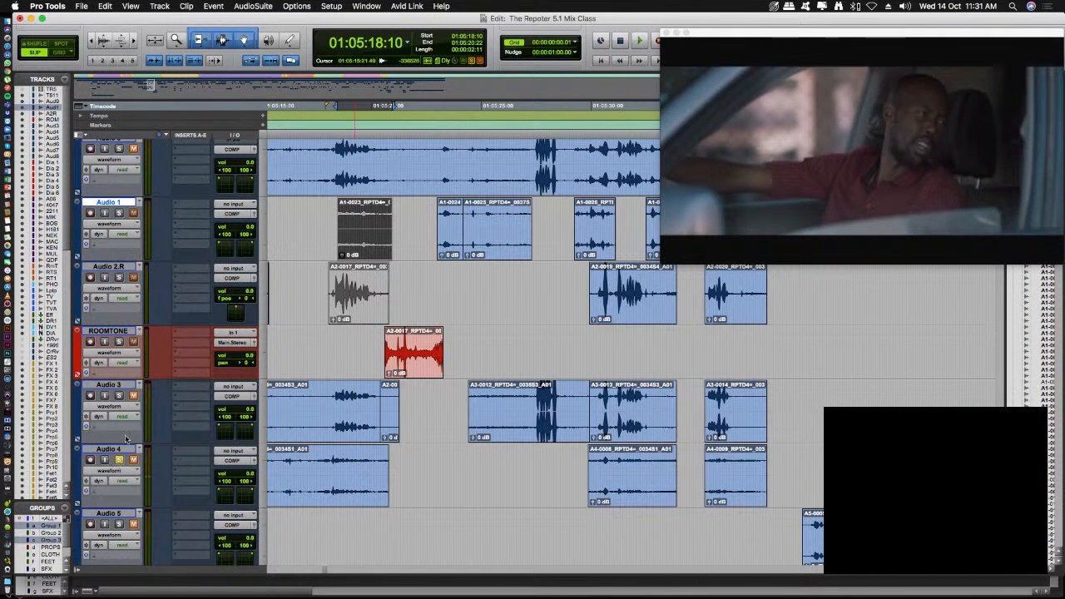
# - Solo Audio 3 instead of Audio 4 and play its dialogue from 01:05:18:10
pyautogui.click(120, 460)
pyautogui.click(119, 395)
pyautogui.press('space')
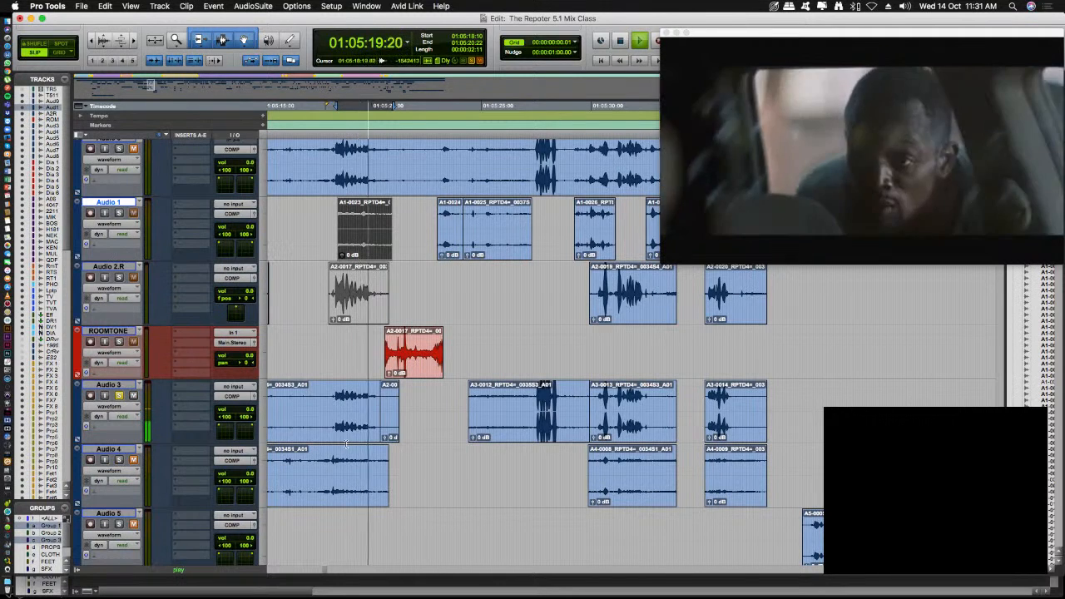
pyautogui.press('space')
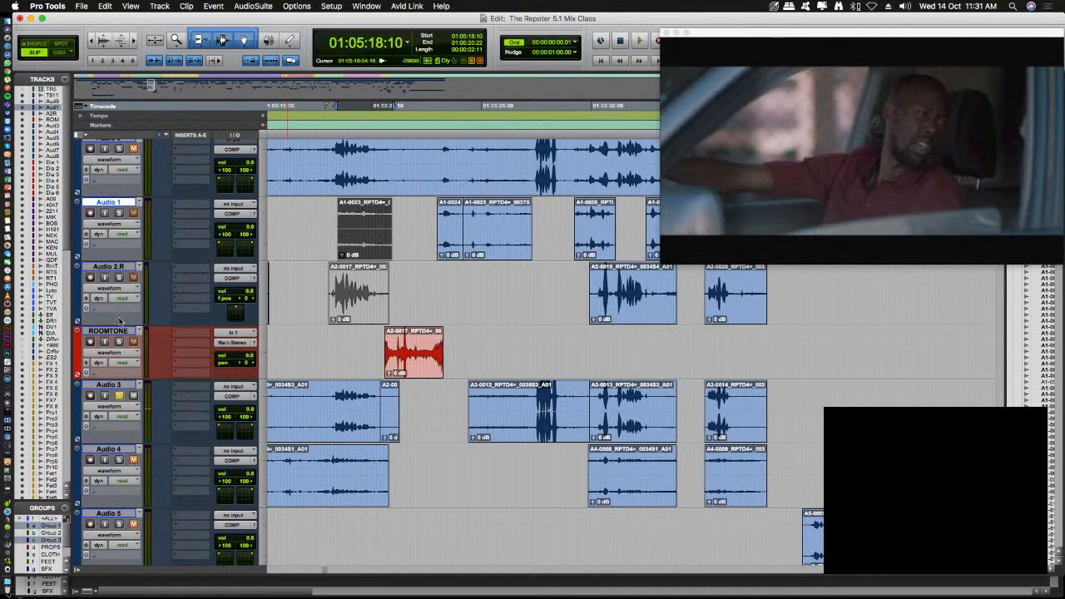
# - Add ROOMTONE and Audio 1 to the soloed Audio 3, and play the combined transition from 01:05:18:10
pyautogui.click(119, 341)
pyautogui.click(119, 214)
pyautogui.press('space')
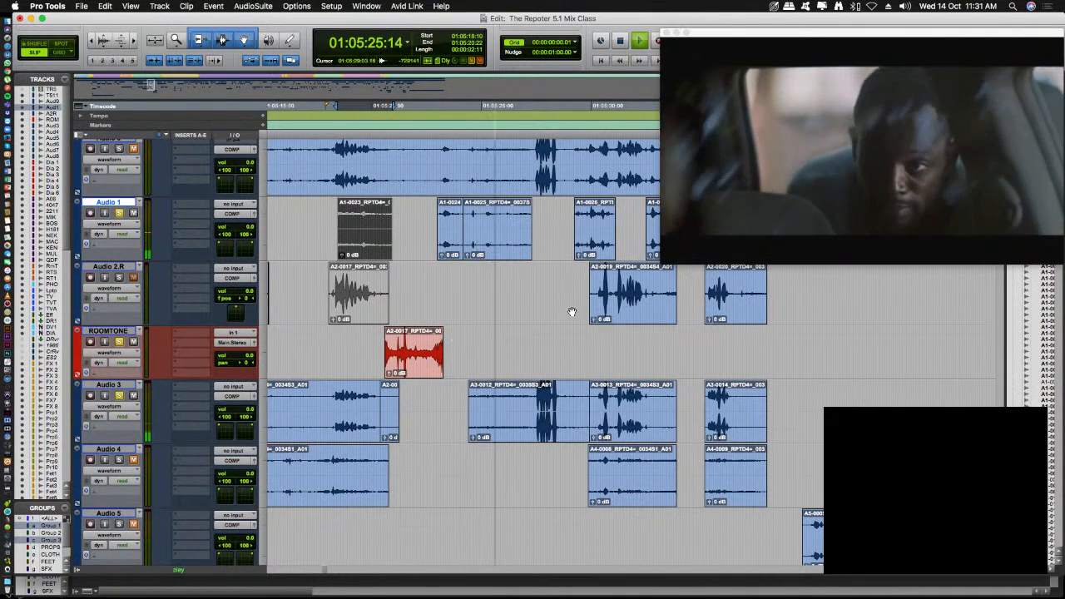
pyautogui.press('space')
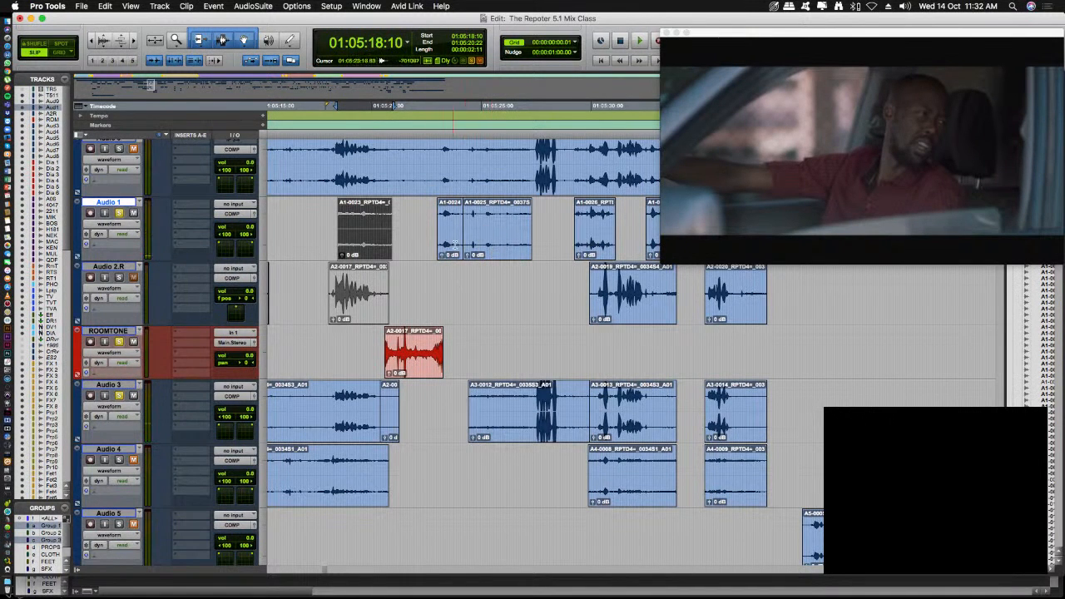
# - Highlight the Audio 3 dialogue from 01:05:18:03, the ROOMTONE clip, and the Audio 3 range starting at 01:05:22:23
pyautogui.scroll(-1, 454, 244)
pyautogui.scroll(2, 449, 266)
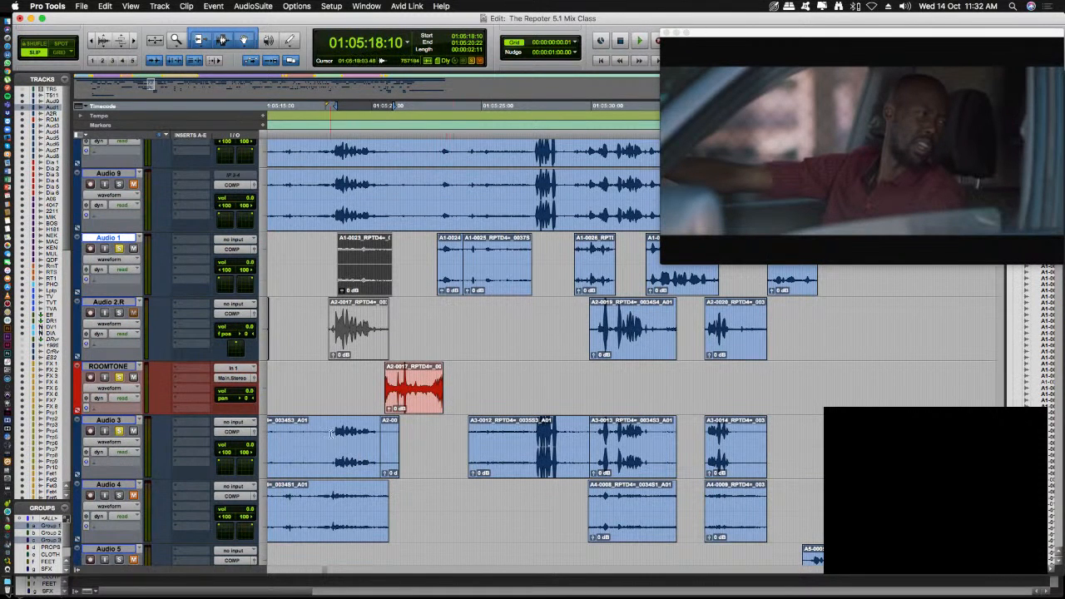
pyautogui.moveTo(331, 434); pyautogui.dragTo(376, 434)
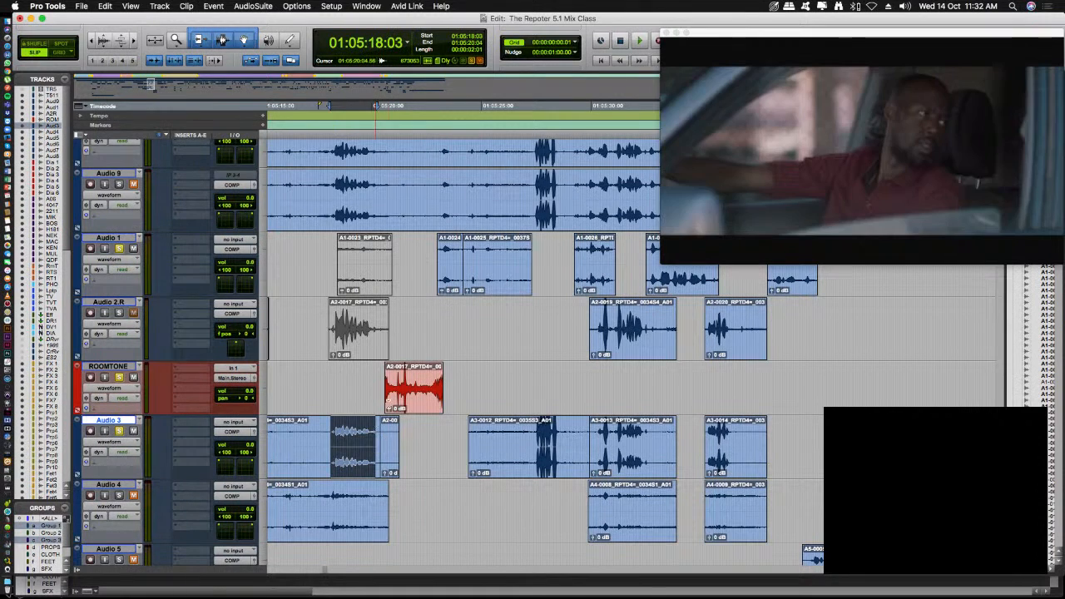
pyautogui.click(399, 395)
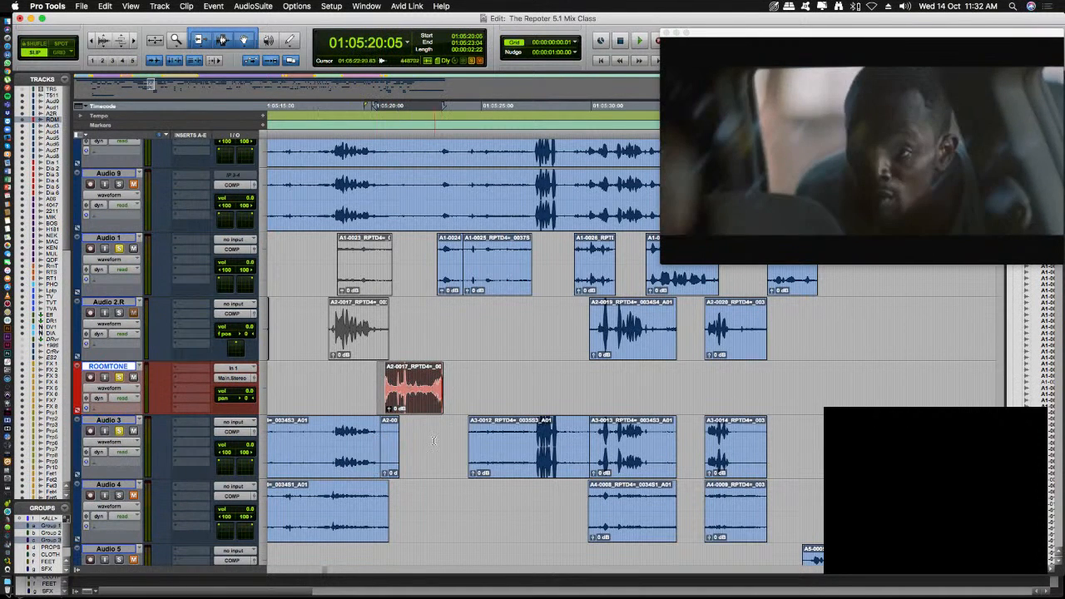
pyautogui.moveTo(434, 440); pyautogui.dragTo(523, 436)
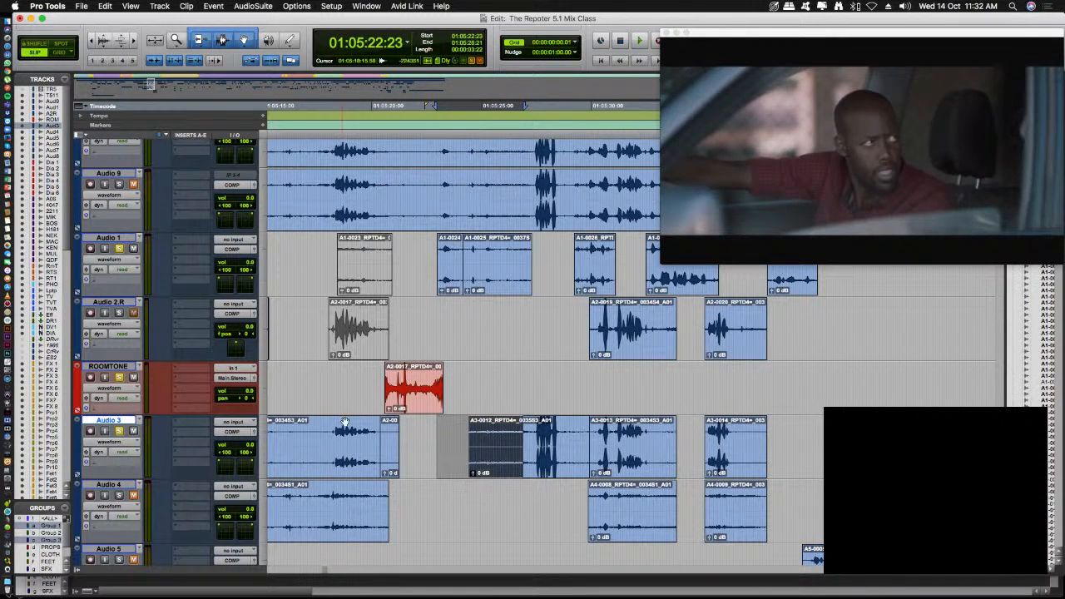
# - Place the cursor around 01:05:23:01 on Audio 2.R, Audio 3 and Audio 4 to examine the gap before the next clips
pyautogui.click(439, 317)
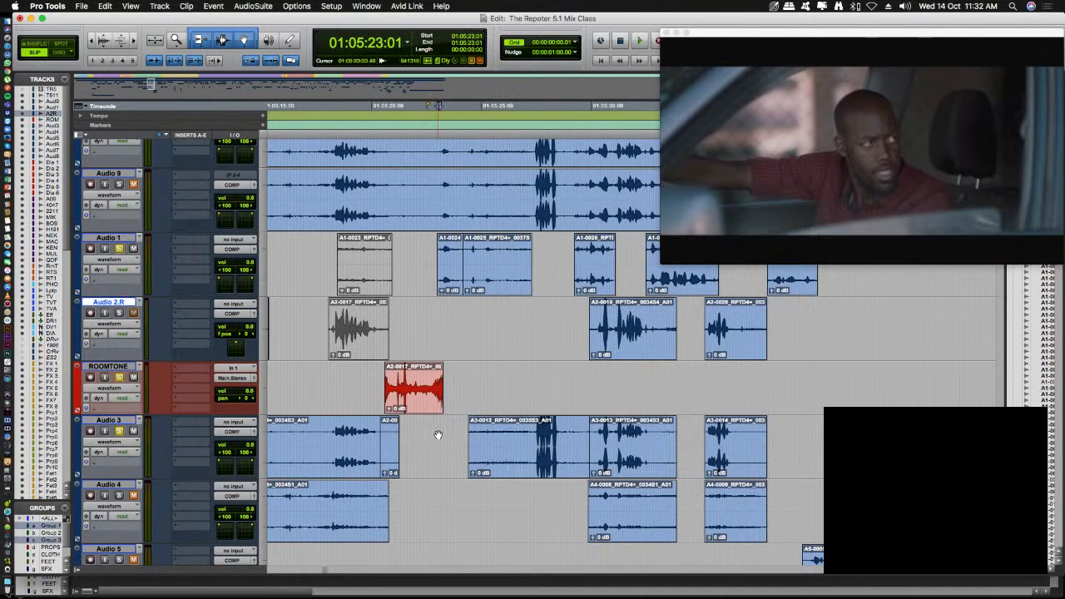
pyautogui.click(438, 435)
pyautogui.click(438, 317)
pyautogui.click(436, 429)
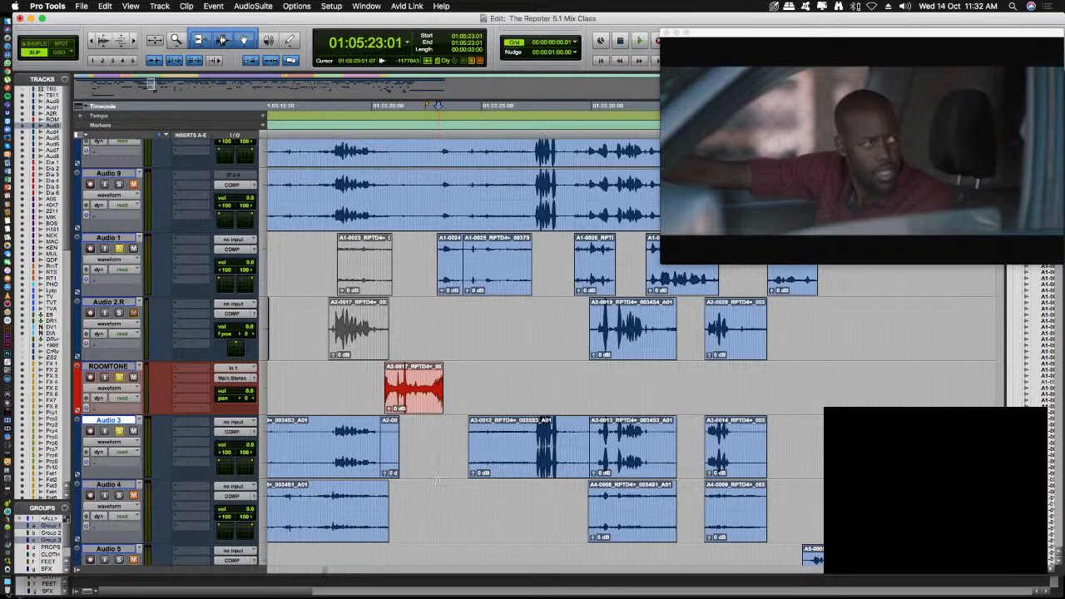
pyautogui.click(439, 495)
pyautogui.click(439, 439)
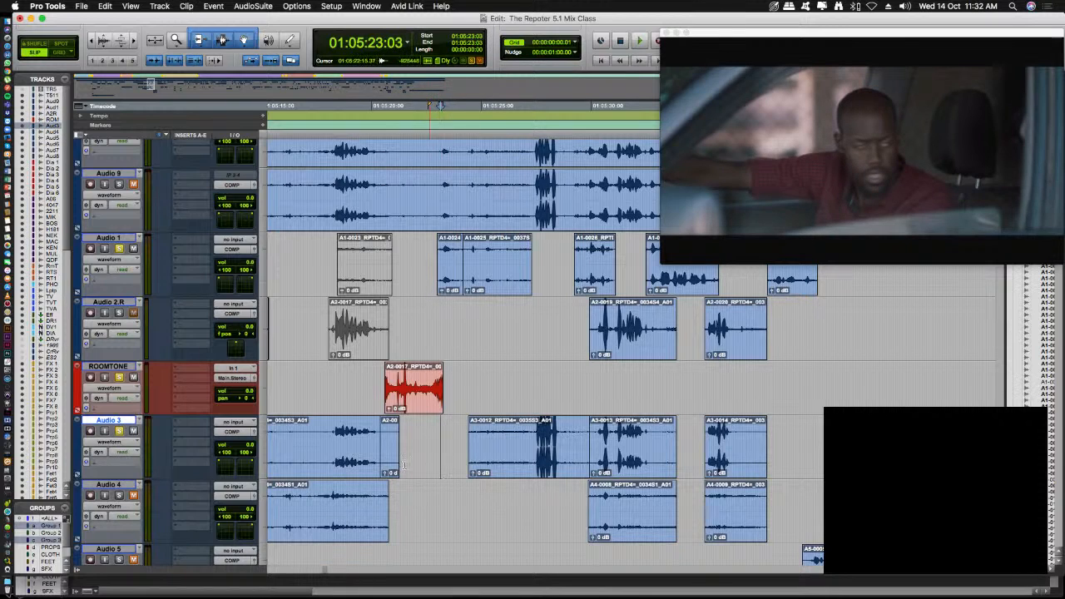
# - Play the soloed Audio 3, ROOMTONE and Audio 1 sequence from 01:05:18:04
pyautogui.click(332, 436)
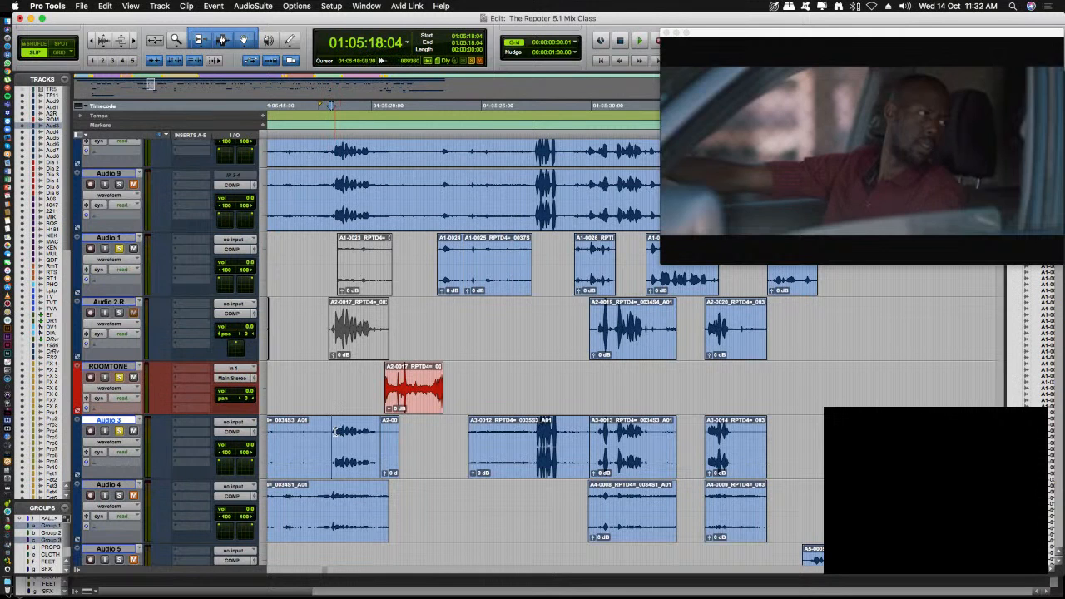
pyautogui.press('space')
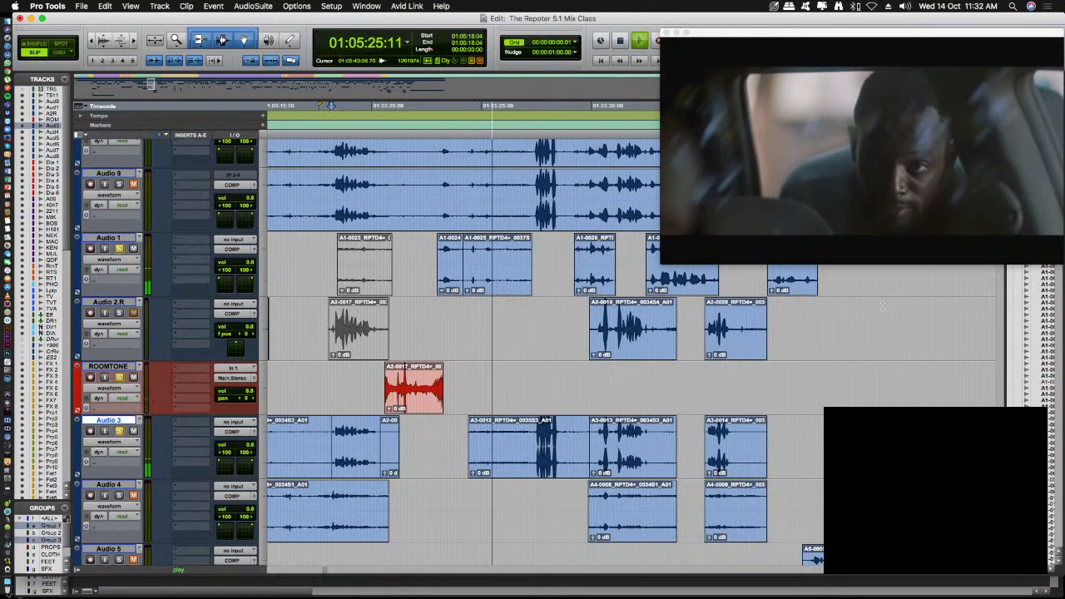
pyautogui.press('space')
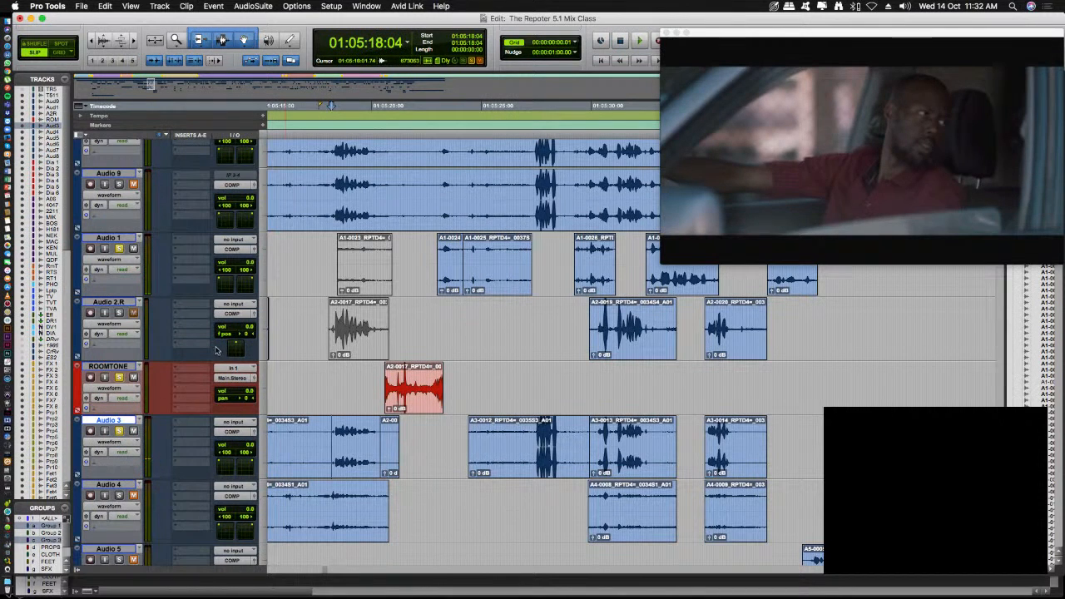
# - Solo Audio 2.R, and hide the ROOMTONE track and the production tracks Audio 1 to Audio 9
pyautogui.click(324, 383)
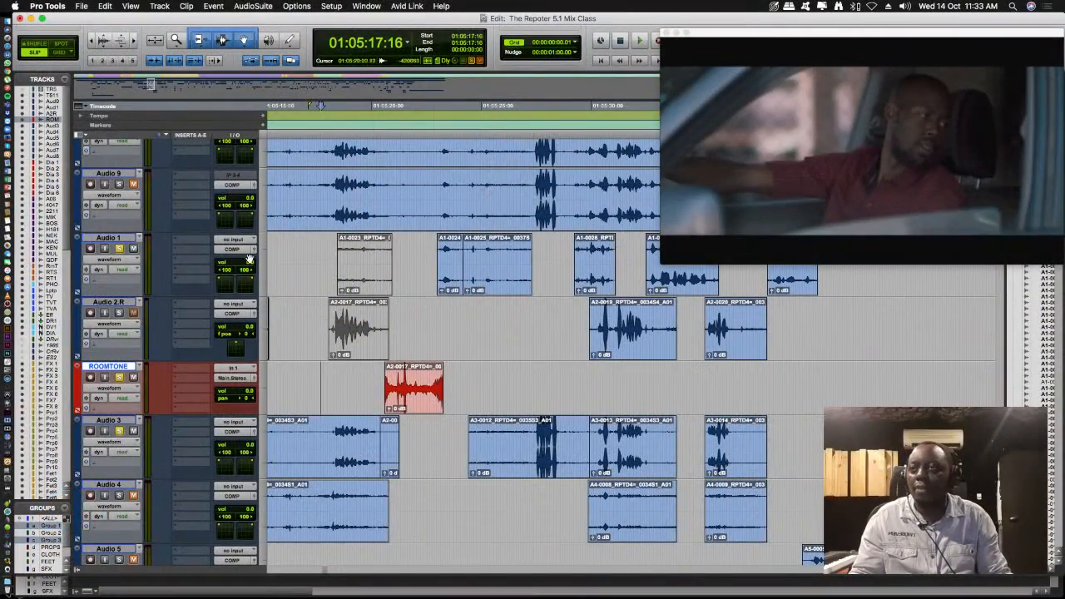
pyautogui.click(119, 313)
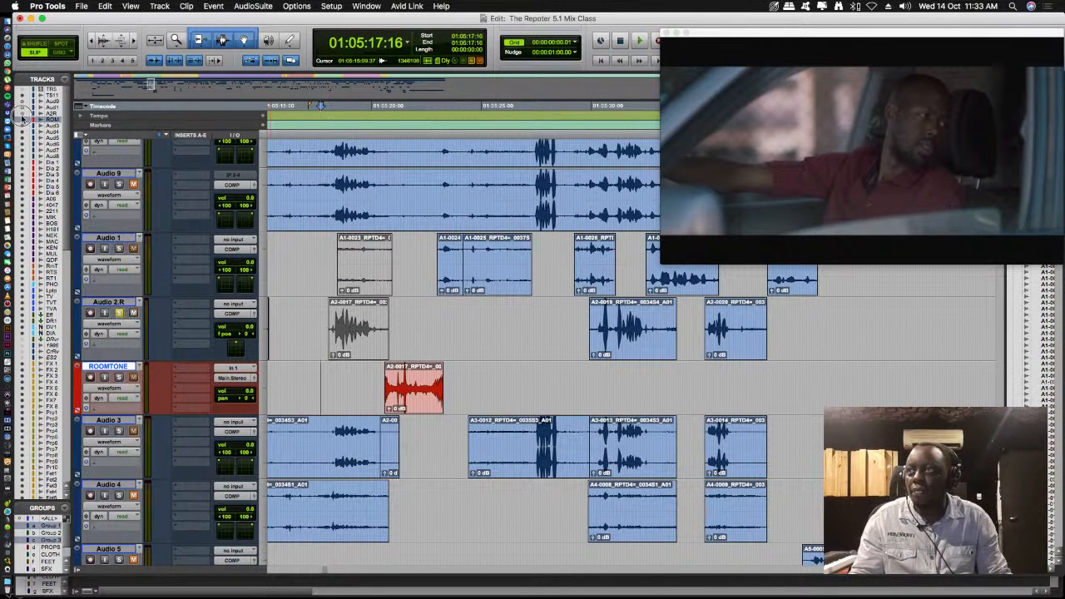
pyautogui.moveTo(23, 156); pyautogui.dragTo(24, 157)
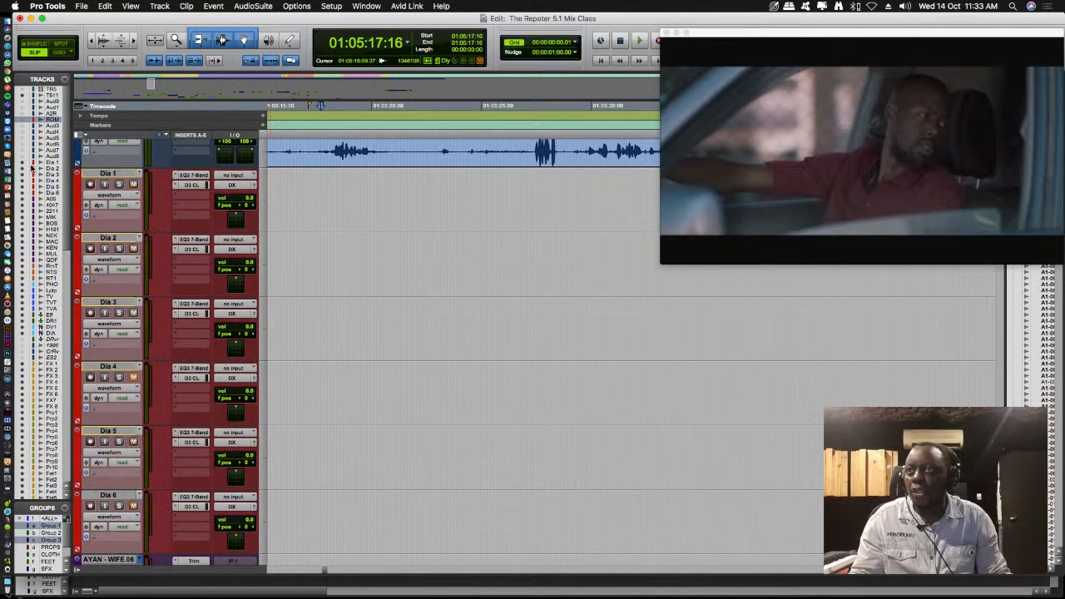
# - Reduce the waveform height on the edited dialogue tracks, and play the finished dialogue edit from 01:04:55:18
pyautogui.scroll(-8, 419, 301)
pyautogui.scroll(2, 419, 303)
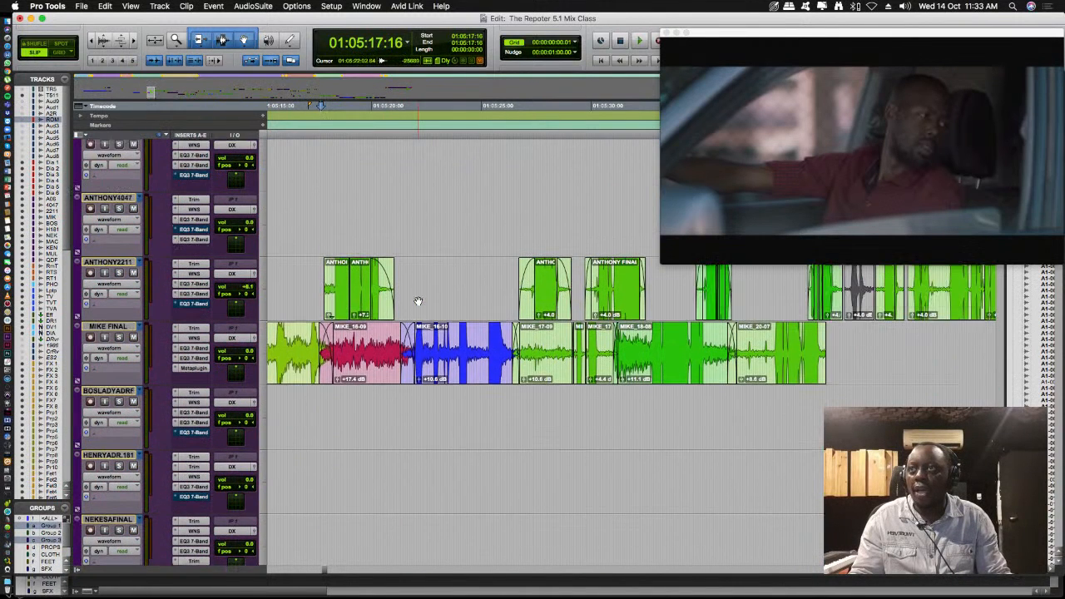
pyautogui.click(111, 43)
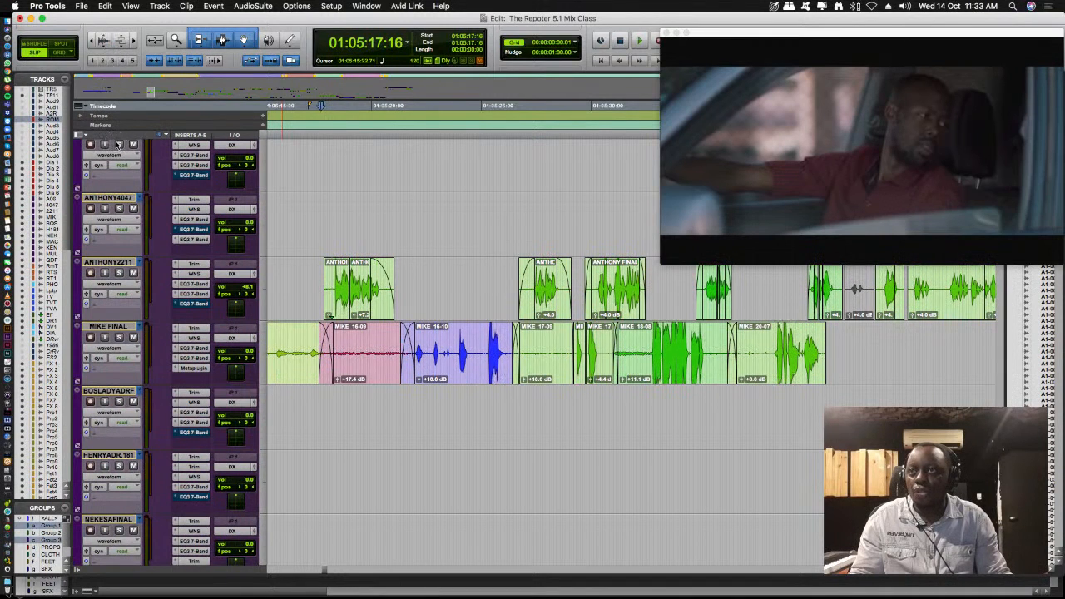
pyautogui.press('r')
pyautogui.press('r')
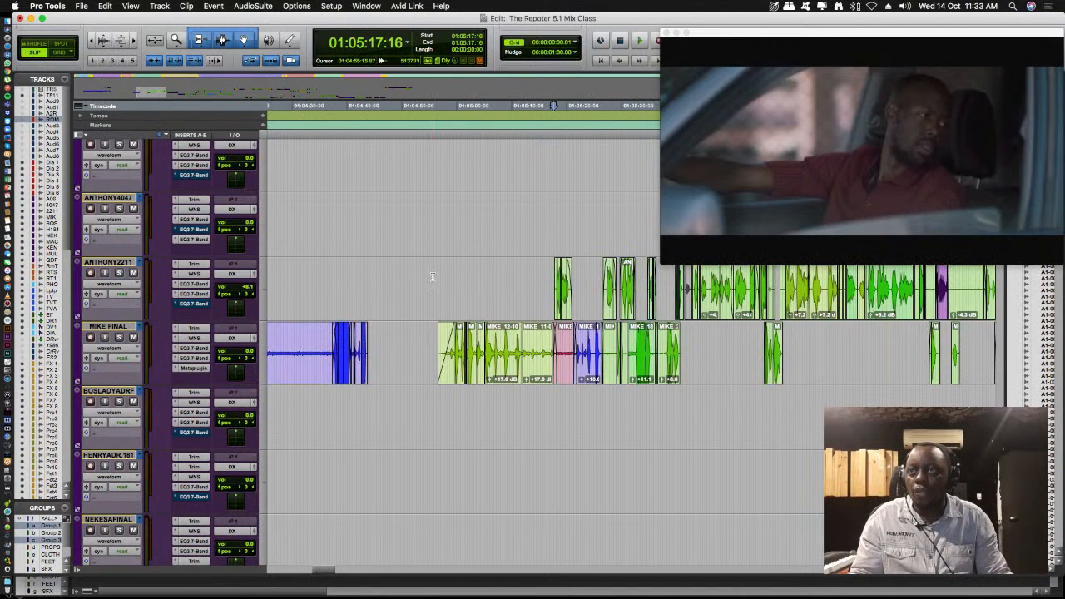
pyautogui.click(432, 276)
pyautogui.press('space')
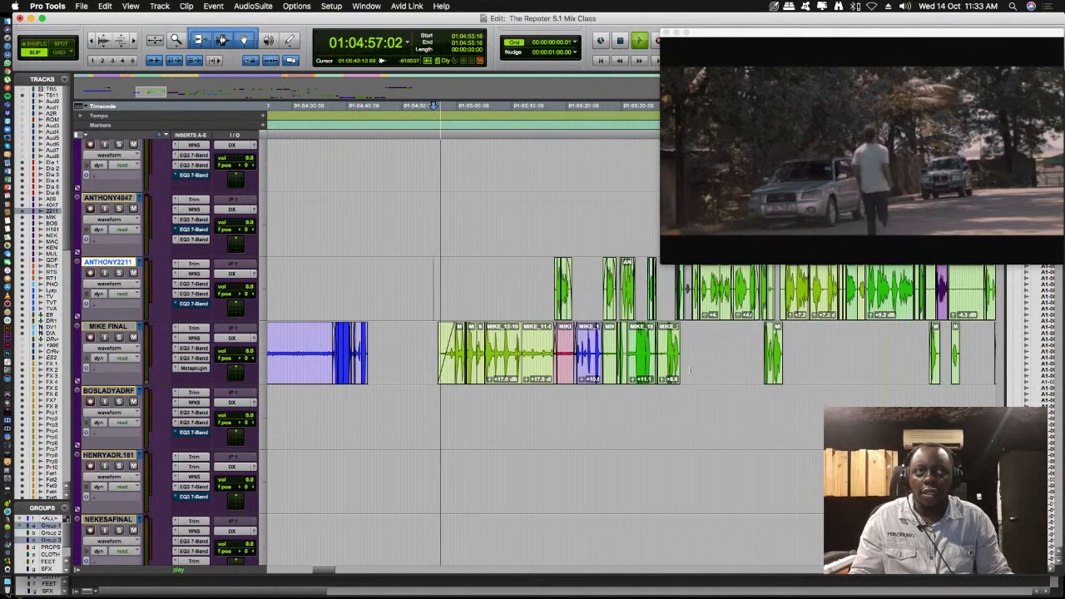
pyautogui.press('t')
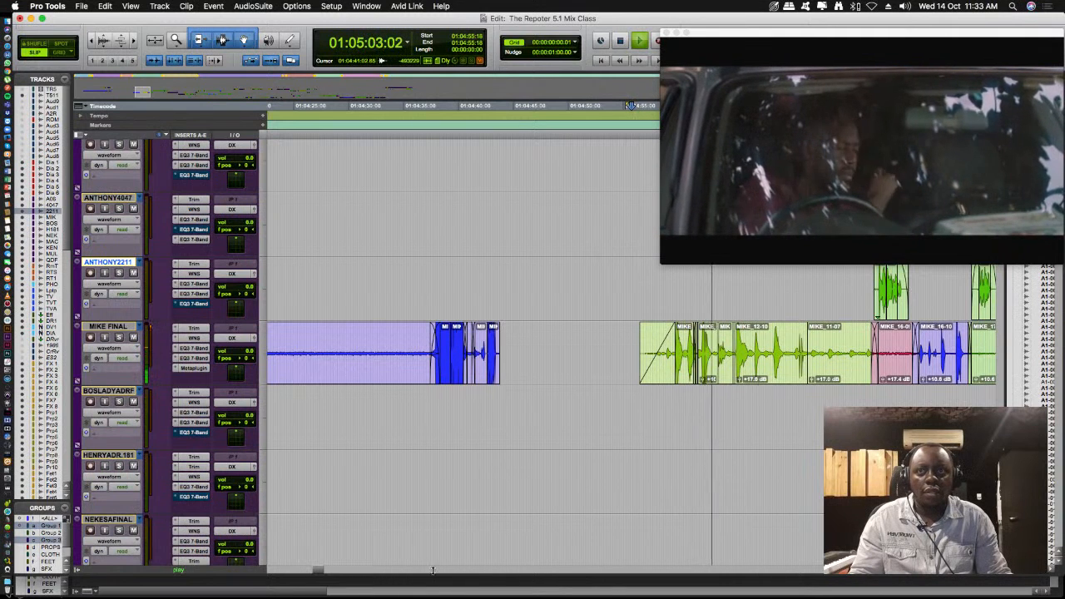
# - Review the MIKE FINAL and ANTHONY2211 clips after 01:04:55:18 during playback, and stop playback
pyautogui.scroll(3, 282, 441)
pyautogui.scroll(-1, 281, 441)
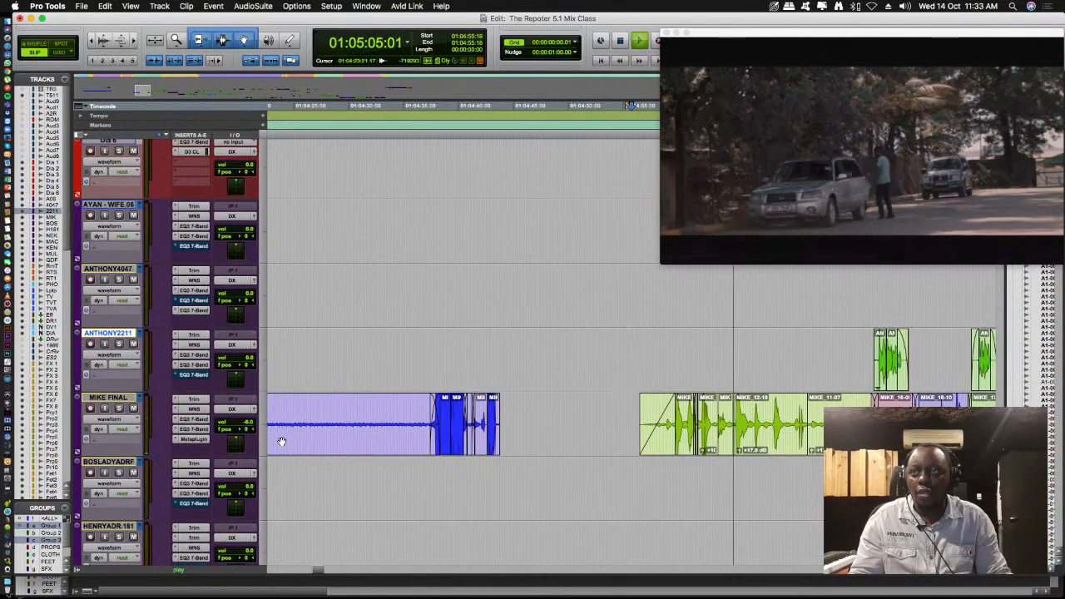
pyautogui.hscroll(4, 321, 570)
pyautogui.hscroll(3, 324, 570)
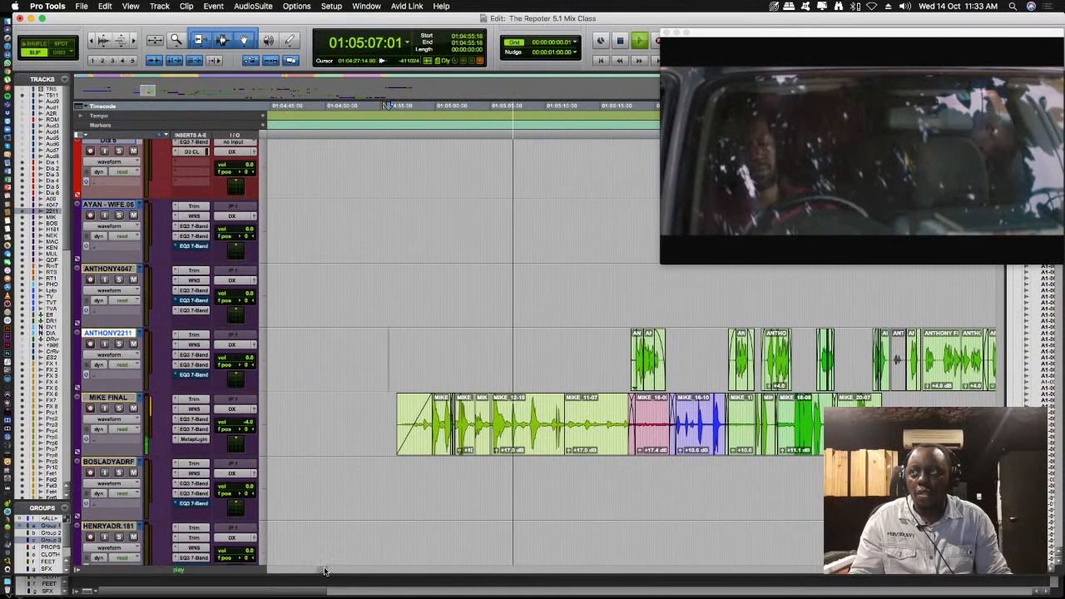
pyautogui.press('space')
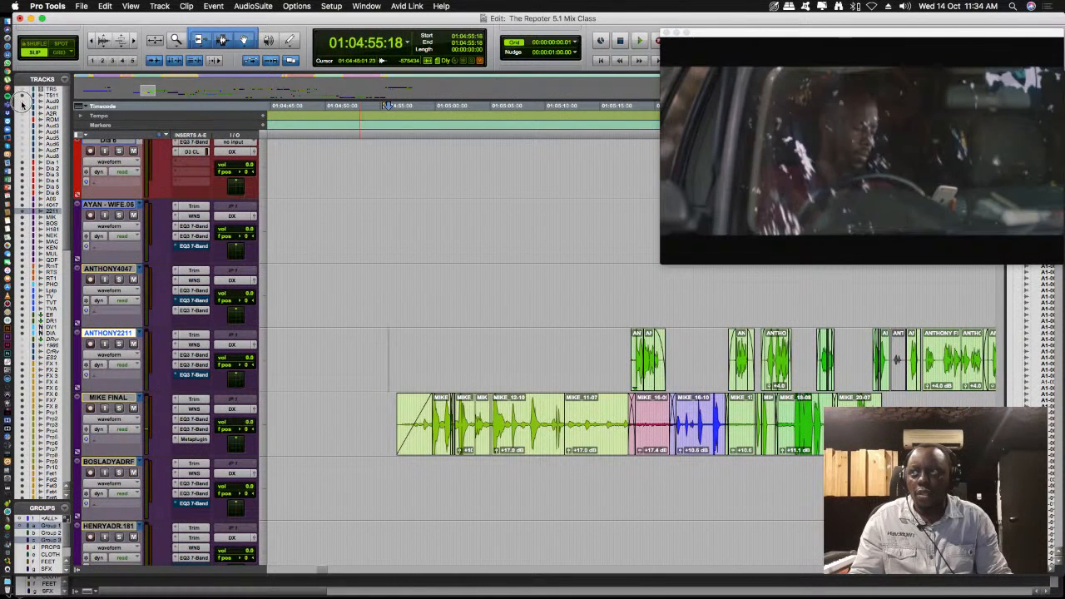
# - Show the hidden ROOMTONE and production audio tracks, review their clips, and hide them again
pyautogui.scroll(15, 316, 231)
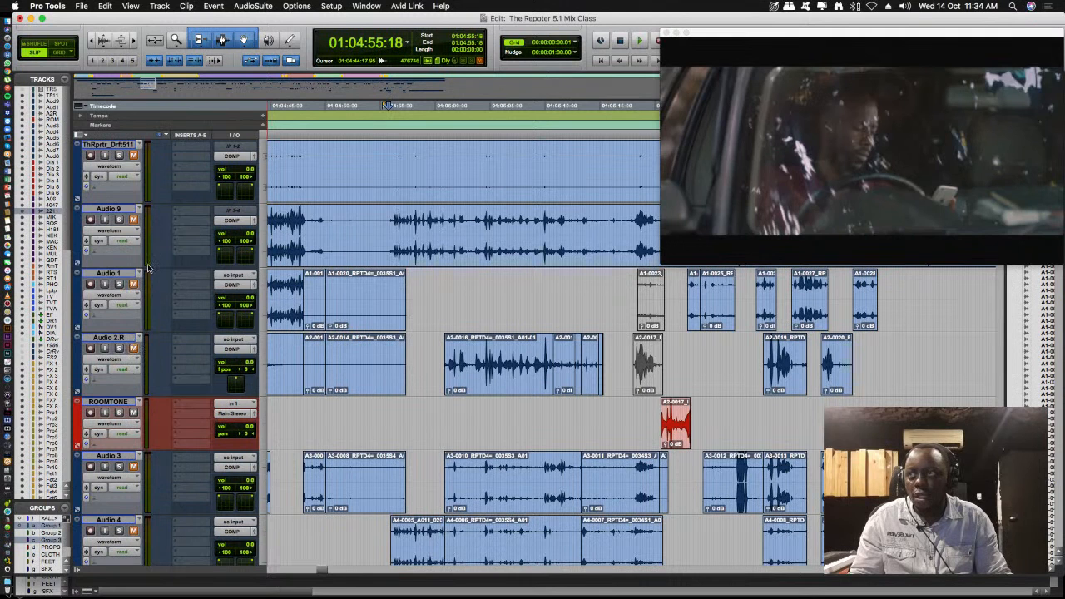
pyautogui.scroll(-6, 193, 381)
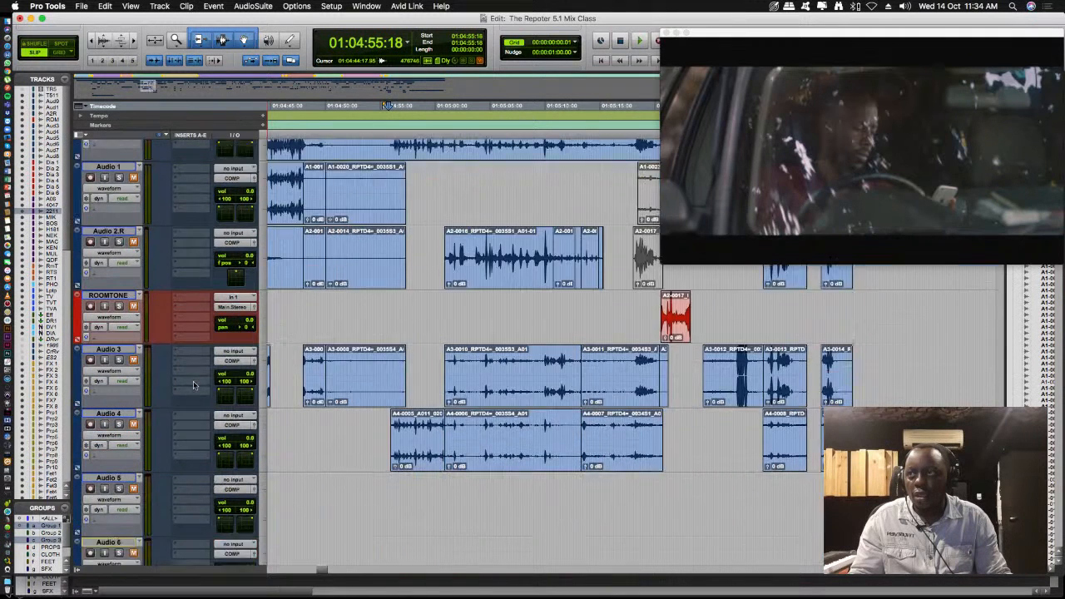
pyautogui.scroll(3, 193, 382)
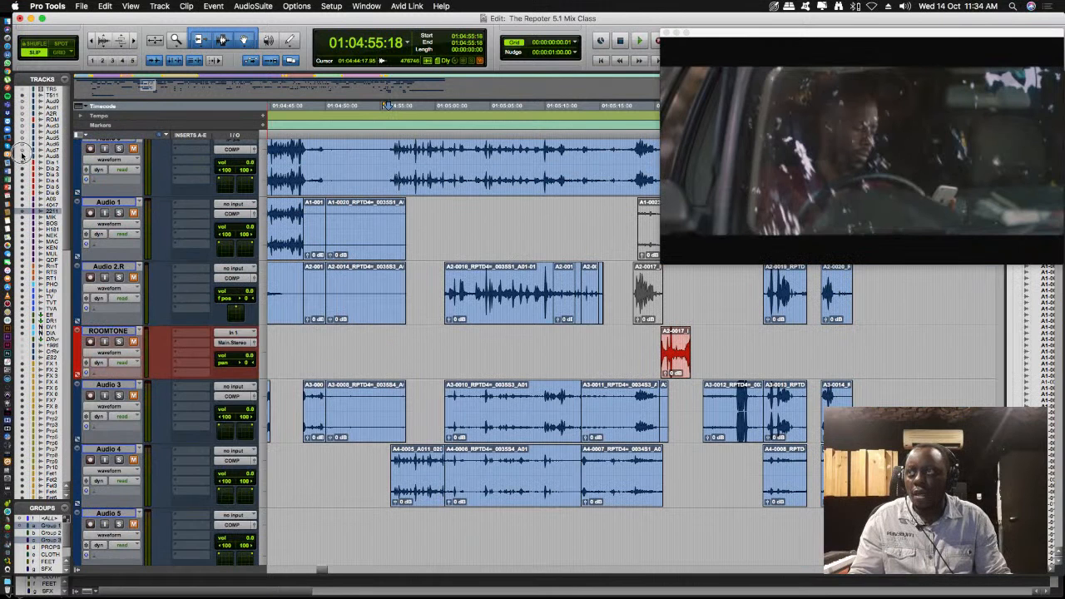
pyautogui.scroll(-15, 161, 152)
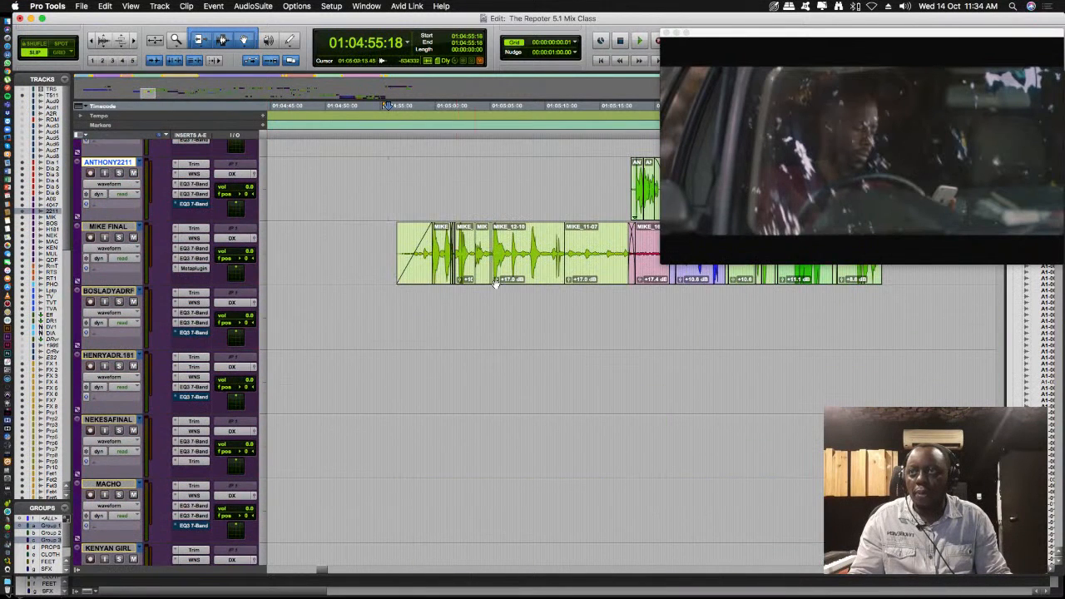
# - Play the finished dialogue edit from 01:04:59:20 through the MIKE FINAL and ANTHONY2211 clips
pyautogui.click(432, 305)
pyautogui.press('space')
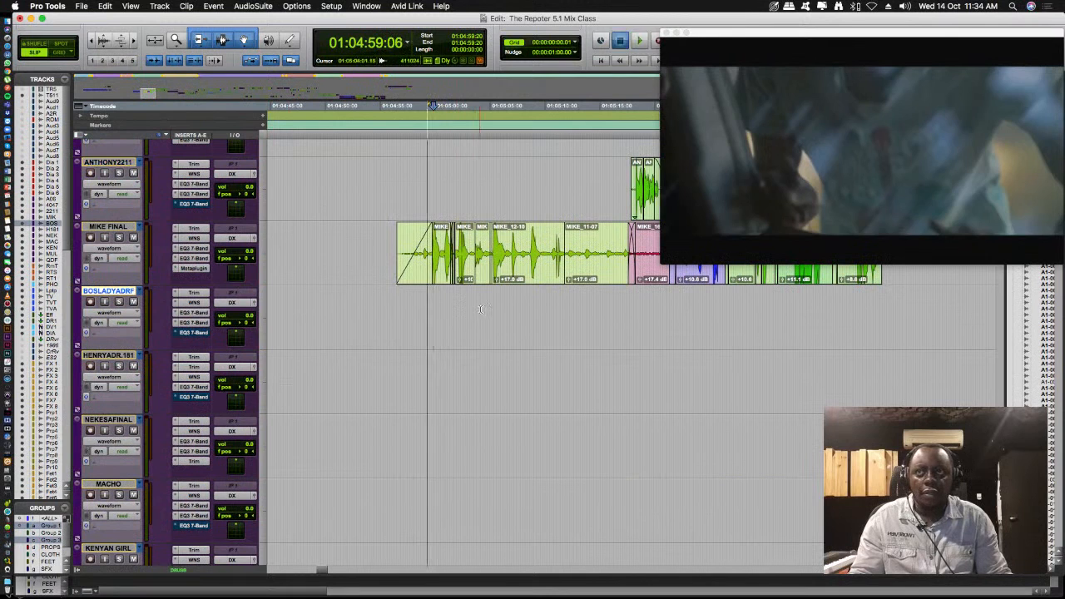
pyautogui.scroll(8, 637, 346)
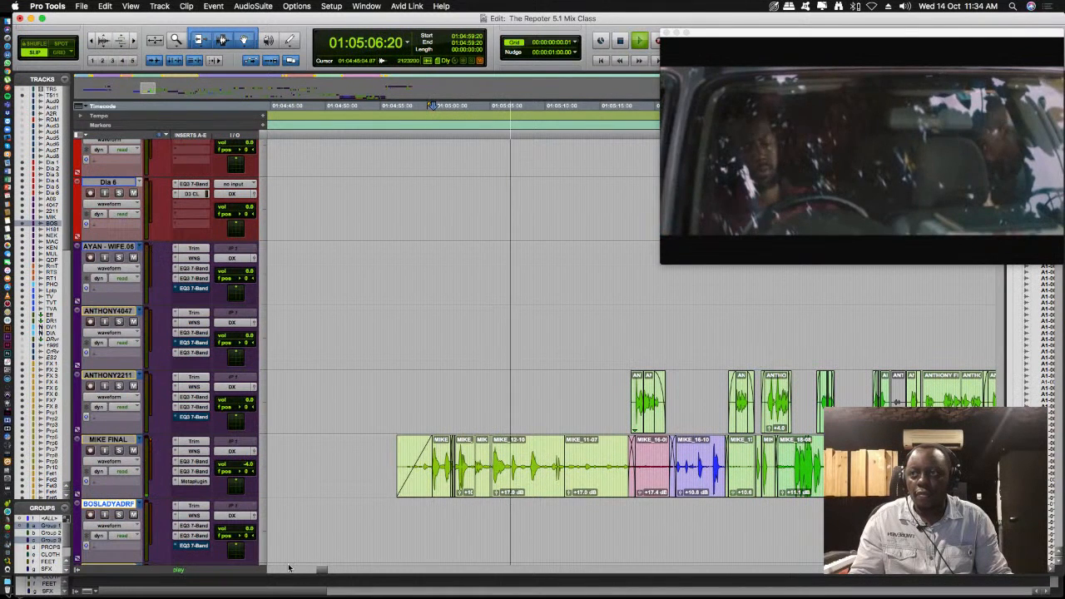
pyautogui.moveTo(319, 570); pyautogui.dragTo(323, 571)
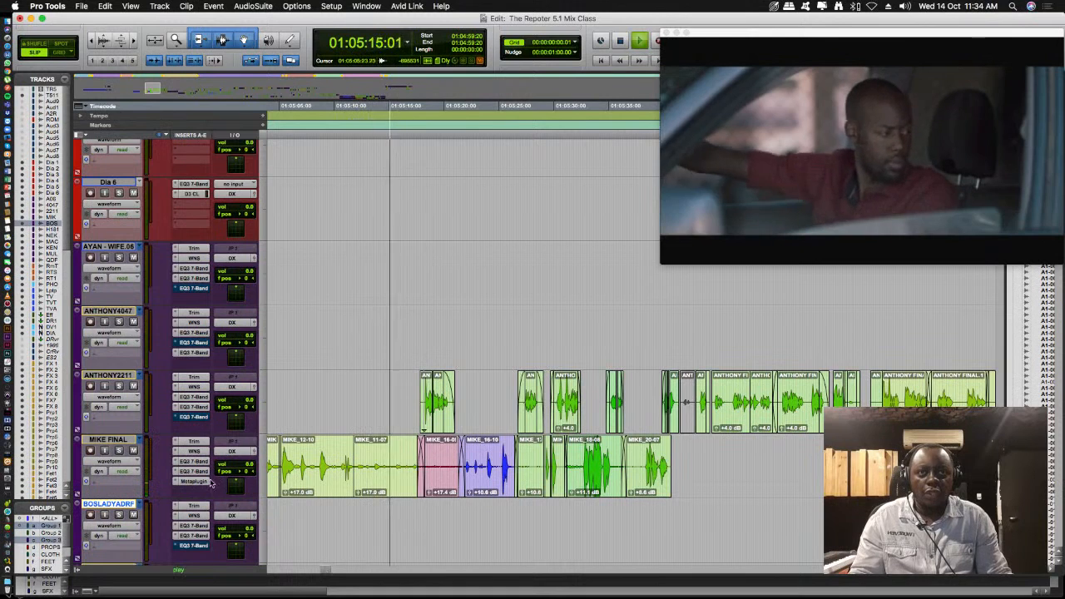
pyautogui.press('space')
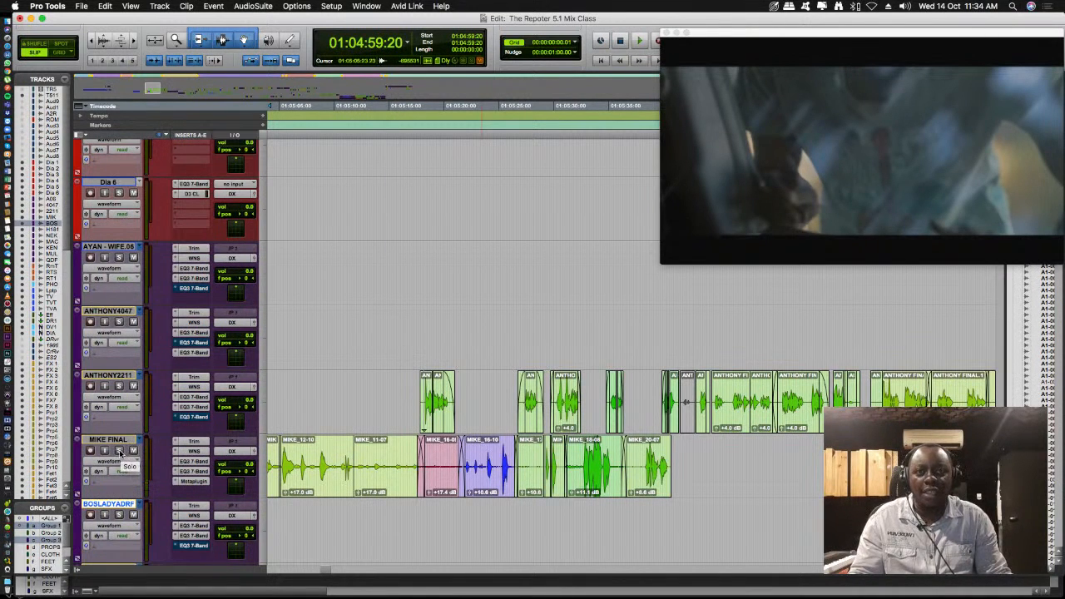
# - Solo MIKE FINAL and ANTHONY2211, and play them from 01:04:59:20 with the video window enlarged
pyautogui.click(119, 451)
pyautogui.press('space')
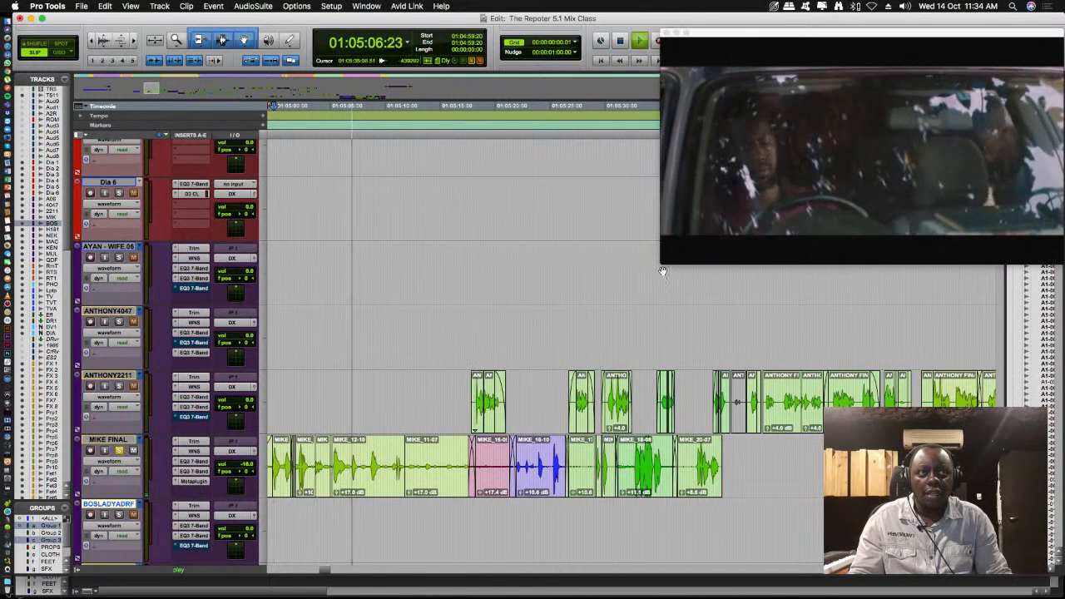
pyautogui.moveTo(662, 264); pyautogui.dragTo(472, 378)
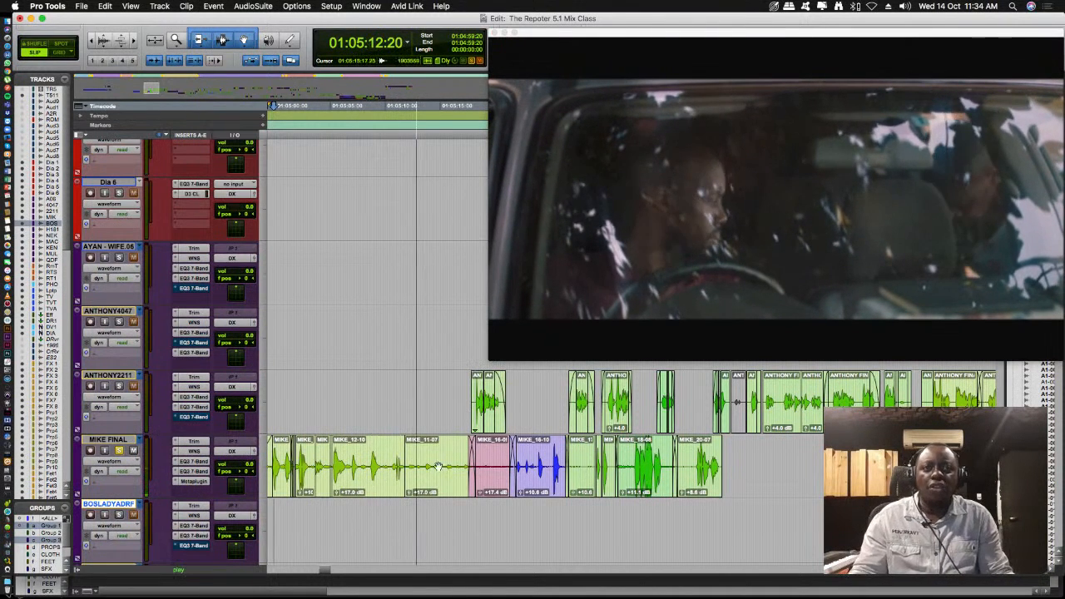
pyautogui.press('space')
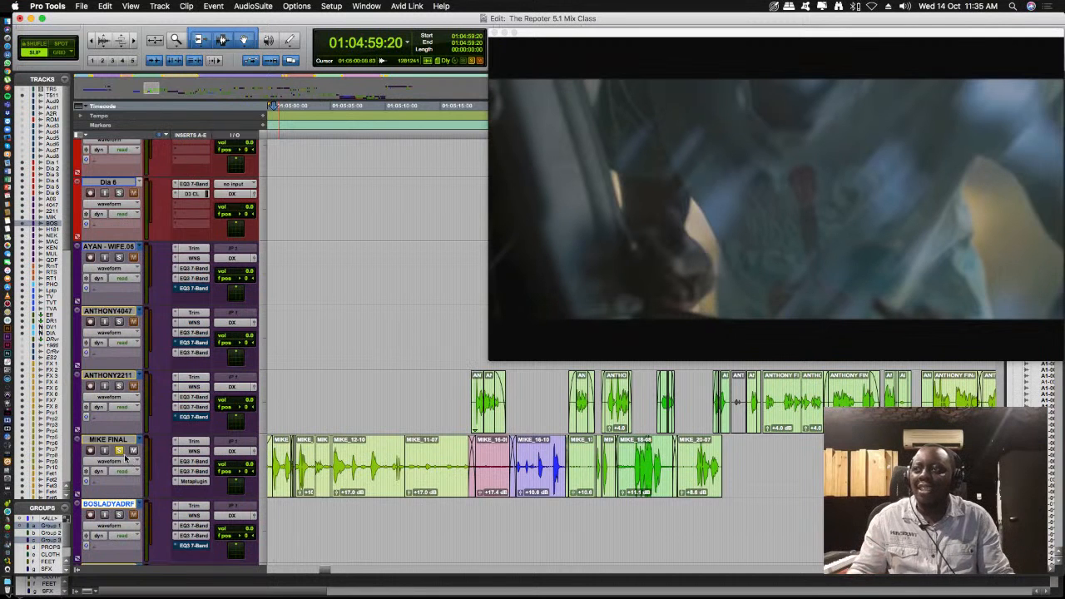
pyautogui.press('space')
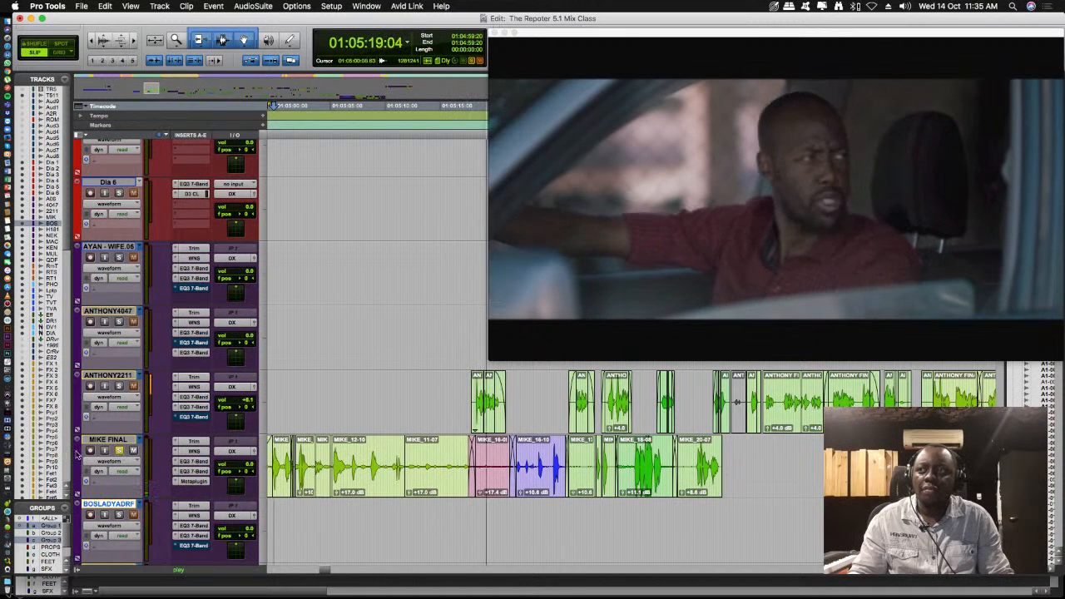
pyautogui.press('space')
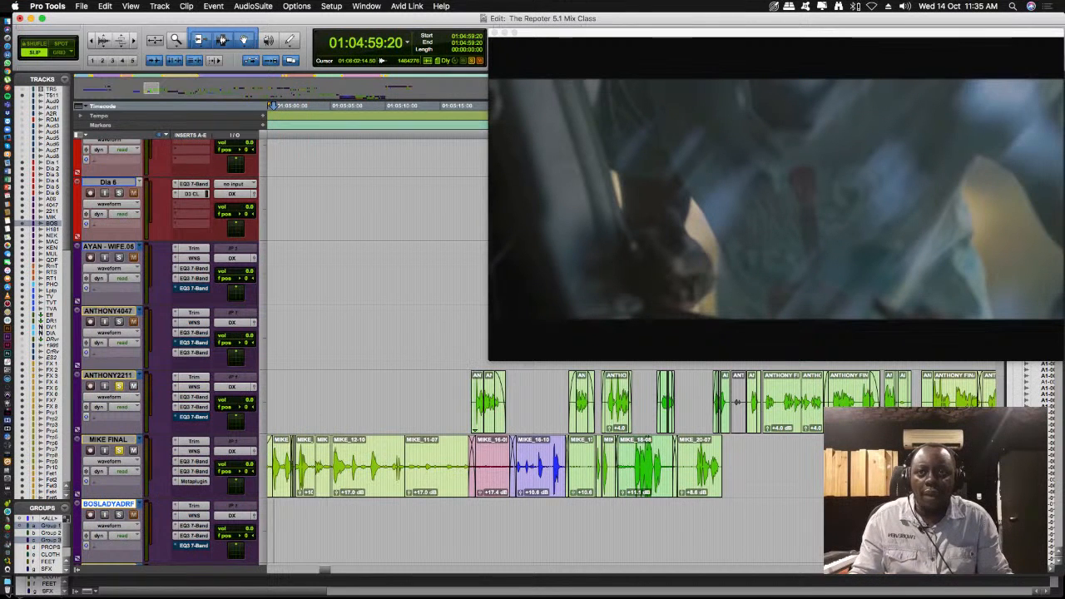
# - Select all dialogue tracks from Dia 1 to QuaryDudeFinal and increase their track height
pyautogui.scroll(-15, 374, 350)
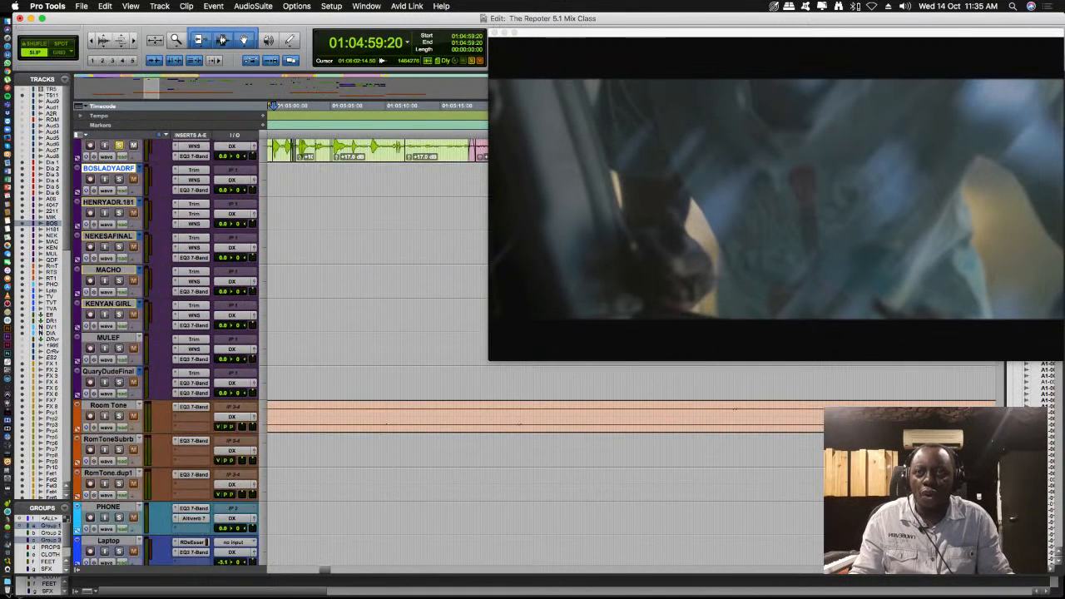
pyautogui.scroll(-15, 374, 349)
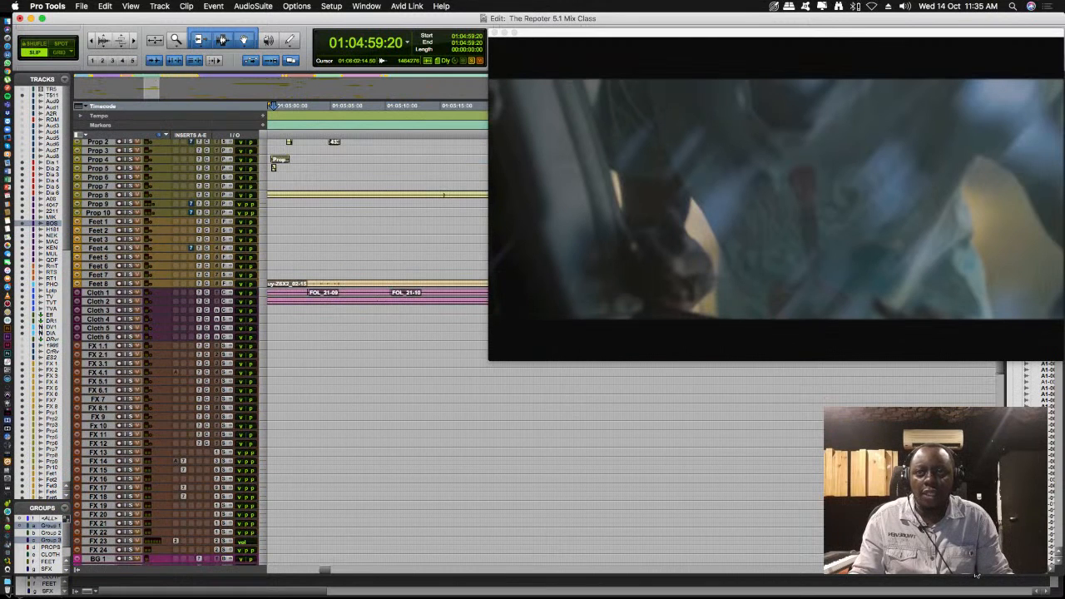
pyautogui.press('r')
pyautogui.press('r')
pyautogui.press('r')
pyautogui.press('r')
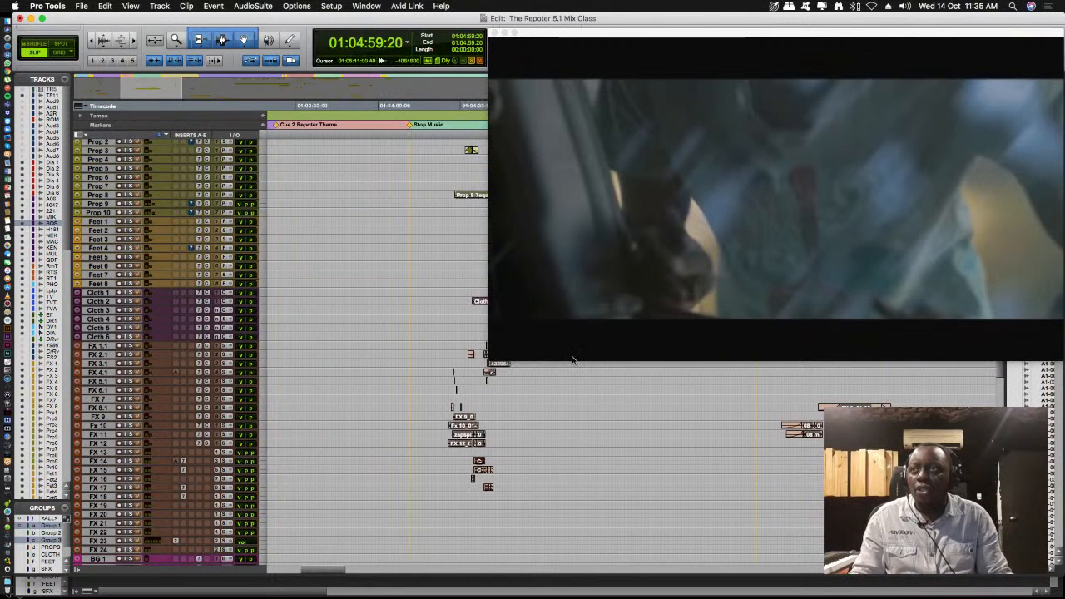
pyautogui.press('r')
pyautogui.scroll(20, 537, 413)
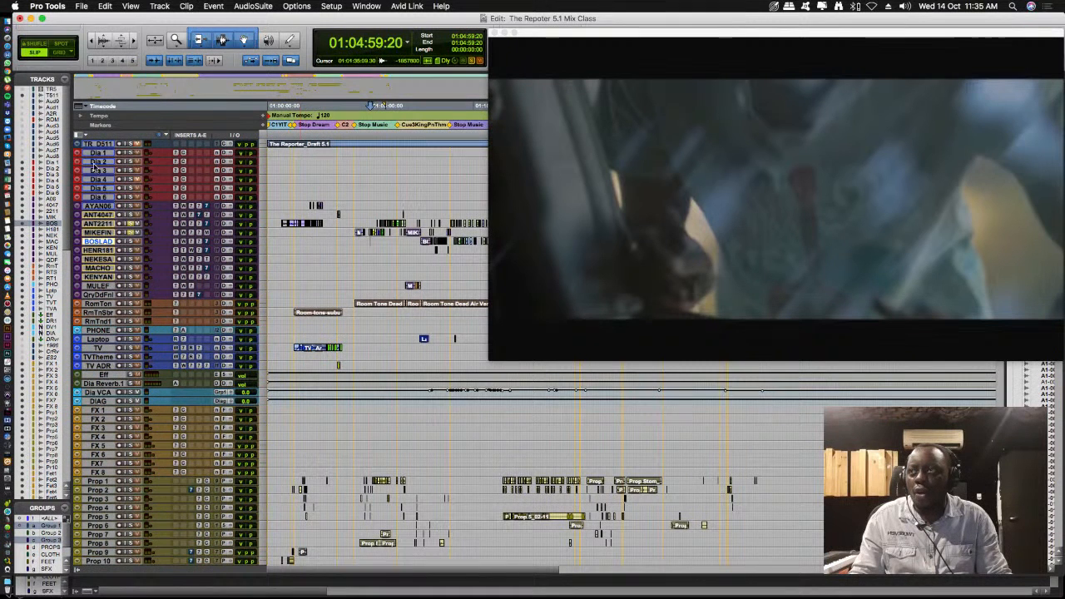
pyautogui.moveTo(97, 155); pyautogui.dragTo(98, 162)
pyautogui.keyDown('shift'); pyautogui.click(98, 296); pyautogui.keyUp('shift')
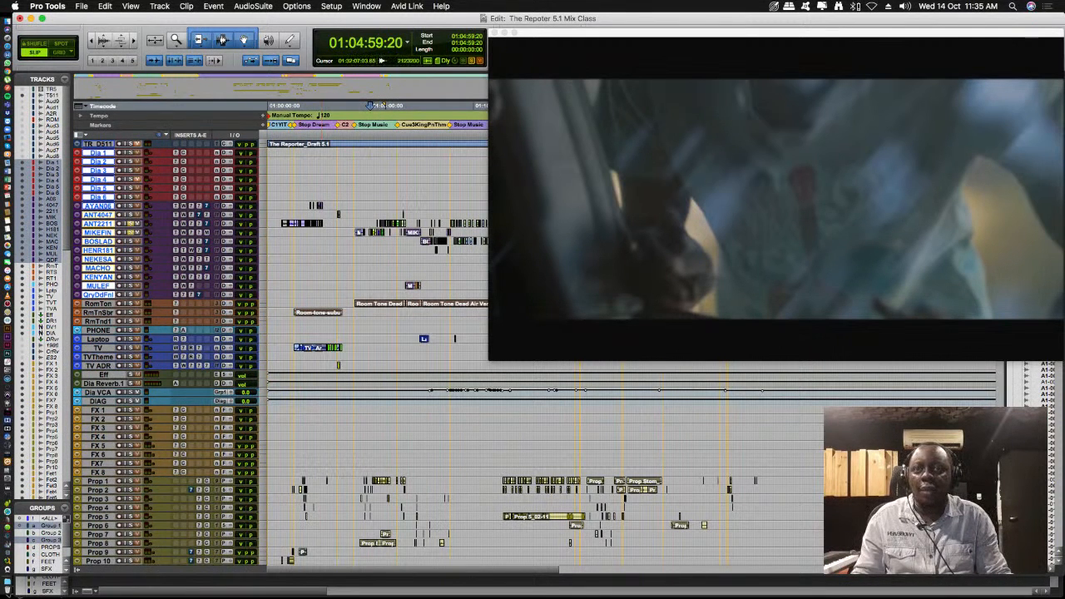
pyautogui.hotkey('ctrl', 'Up')
pyautogui.hotkey('ctrl', 'Up')
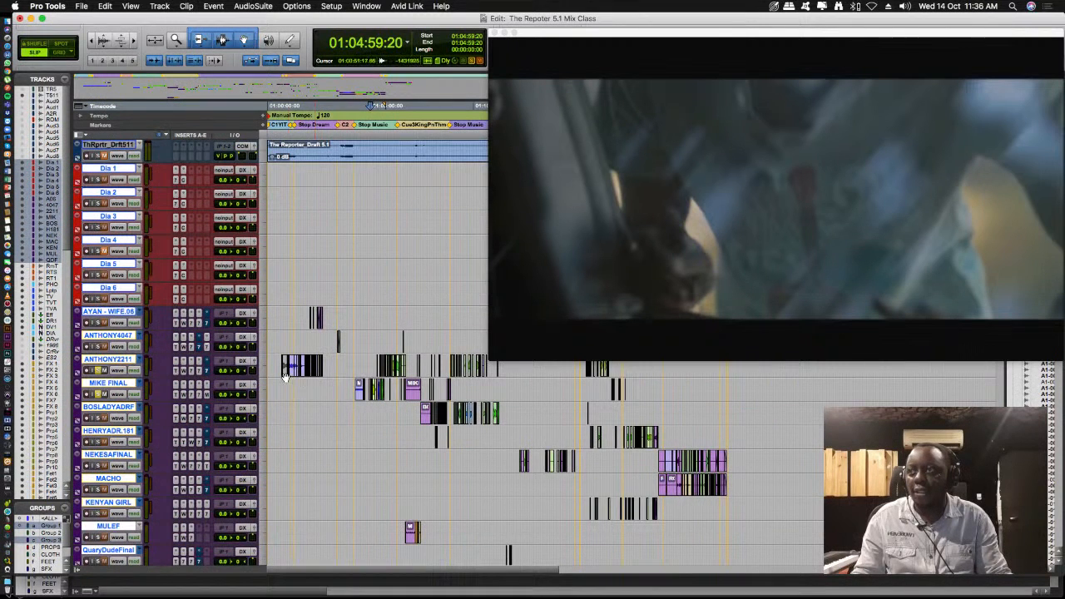
# - Colour the selected dialogue tracks red with the color palette
pyautogui.scroll(-2, 139, 401)
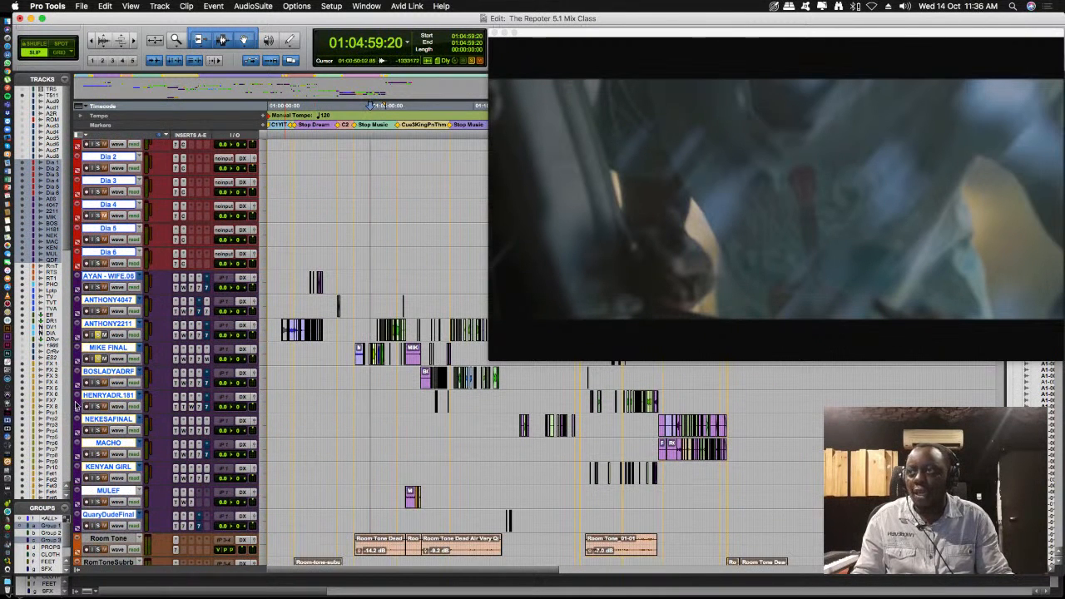
pyautogui.doubleClick(76, 405)
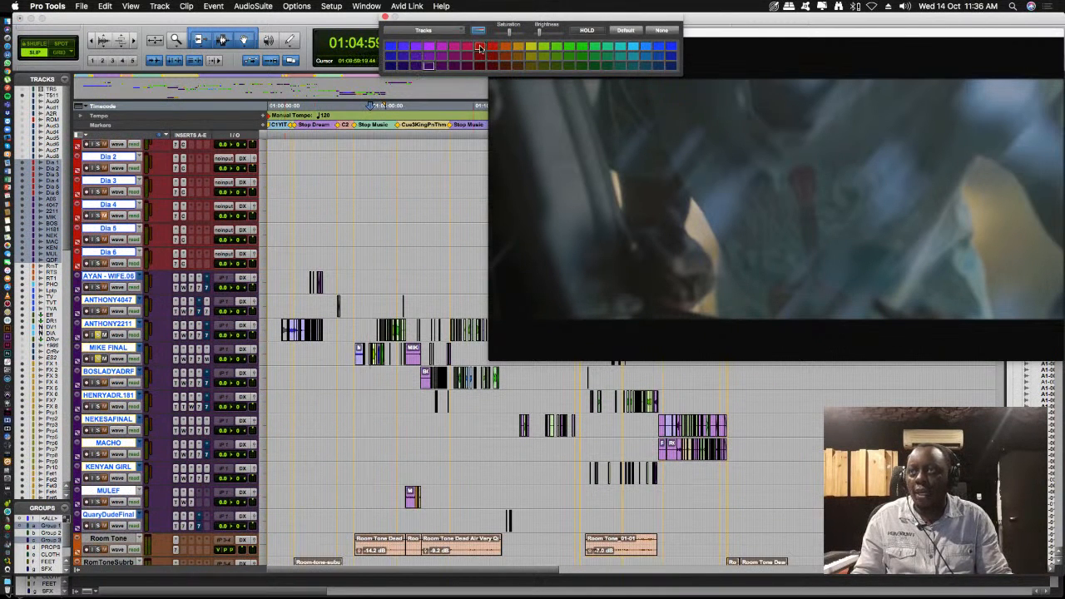
pyautogui.click(481, 47)
pyautogui.scroll(-3, 229, 291)
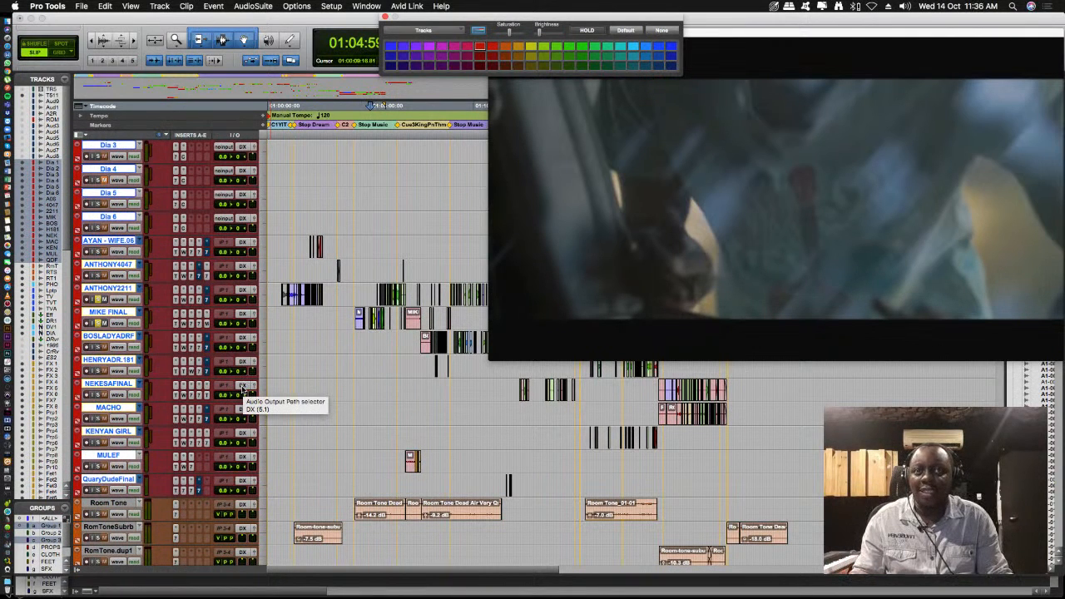
pyautogui.scroll(-2, 243, 406)
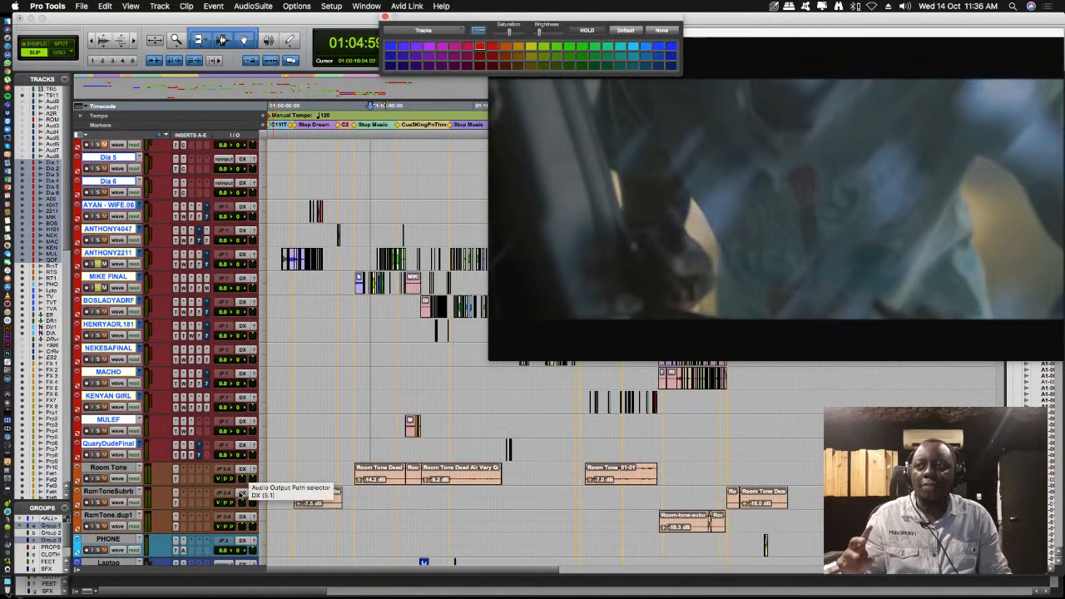
# - Solo only the Room Tone track and play its background from around 01:04:54
pyautogui.click(369, 303)
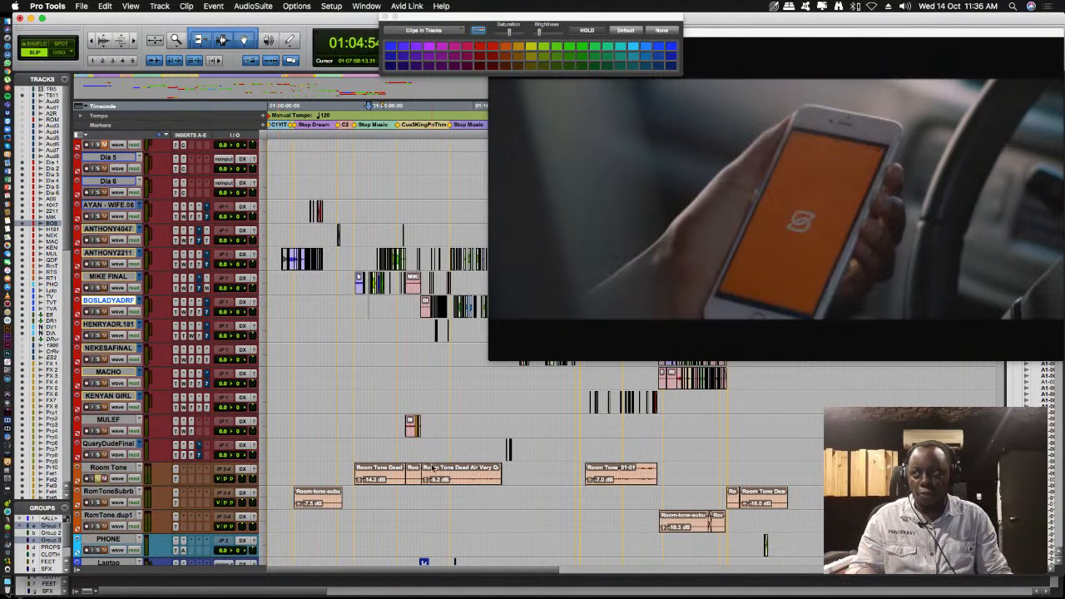
pyautogui.press('space')
pyautogui.press('t')
pyautogui.press('t')
pyautogui.press('t')
pyautogui.press('t')
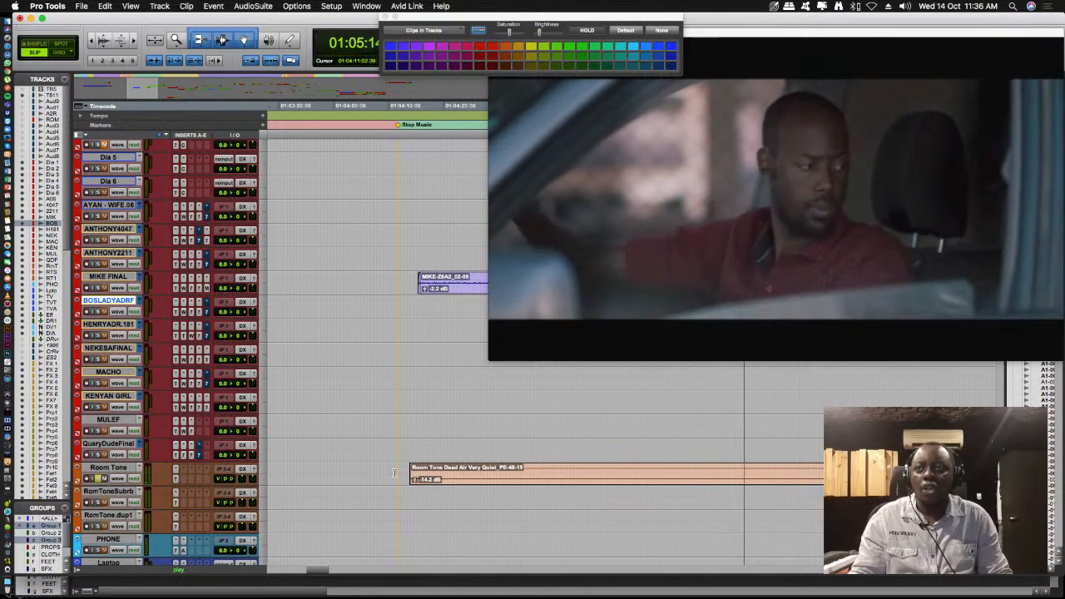
pyautogui.press('space')
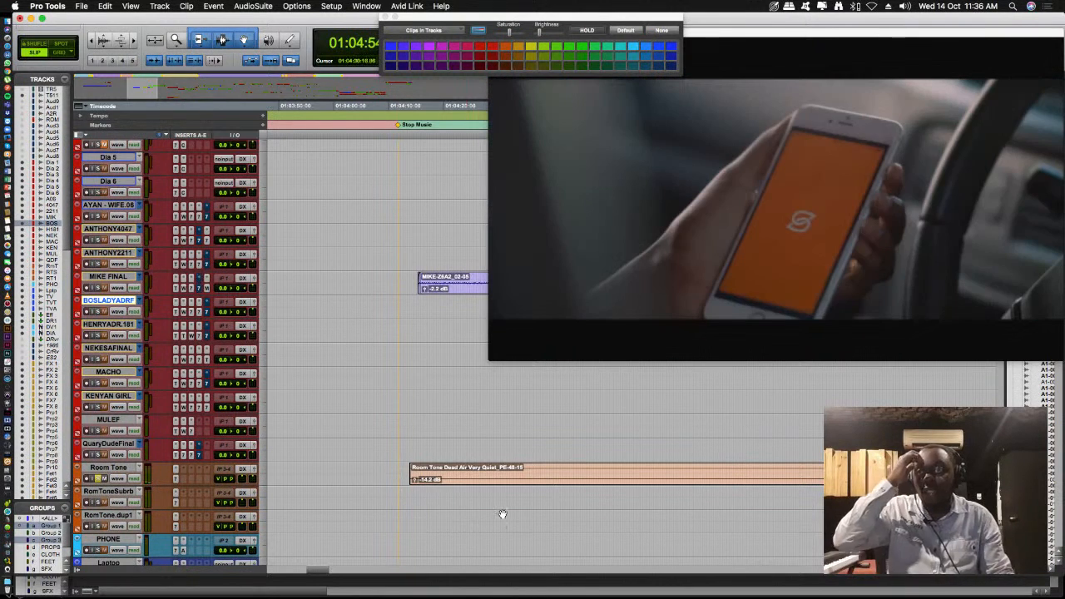
# - Unsolo Room Tone, play the dialogue edit from around 01:04:59, and shrink the video window
pyautogui.click(542, 496)
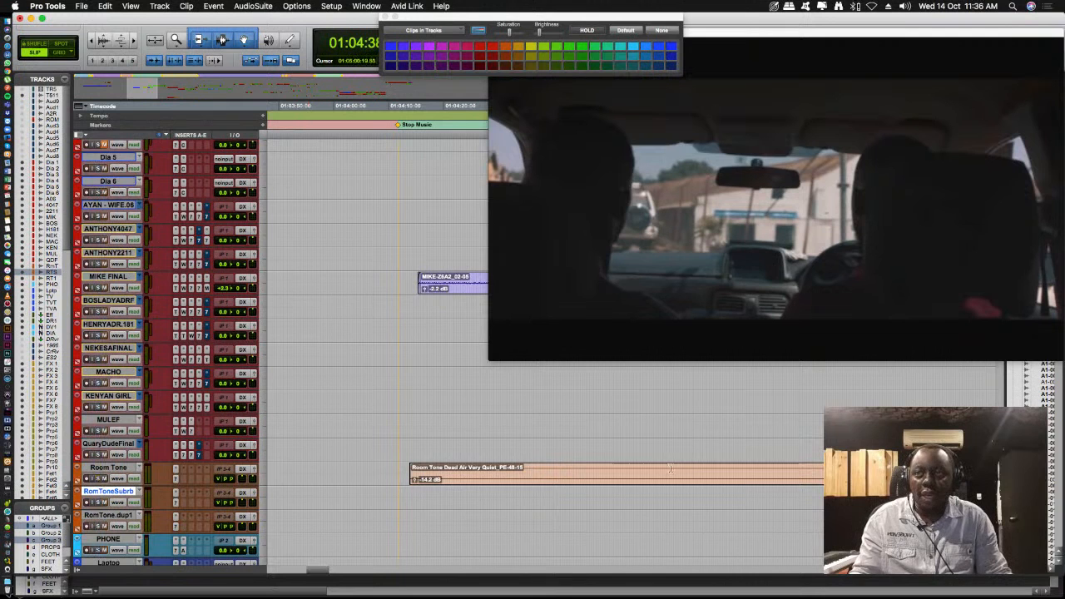
pyautogui.scroll(4, 644, 471)
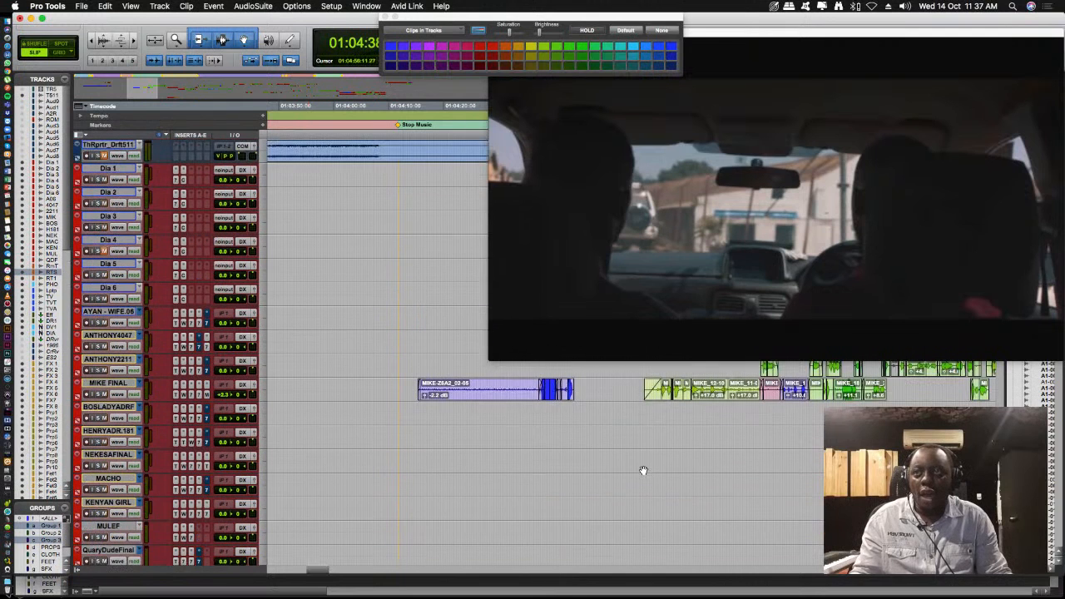
pyautogui.click(658, 413)
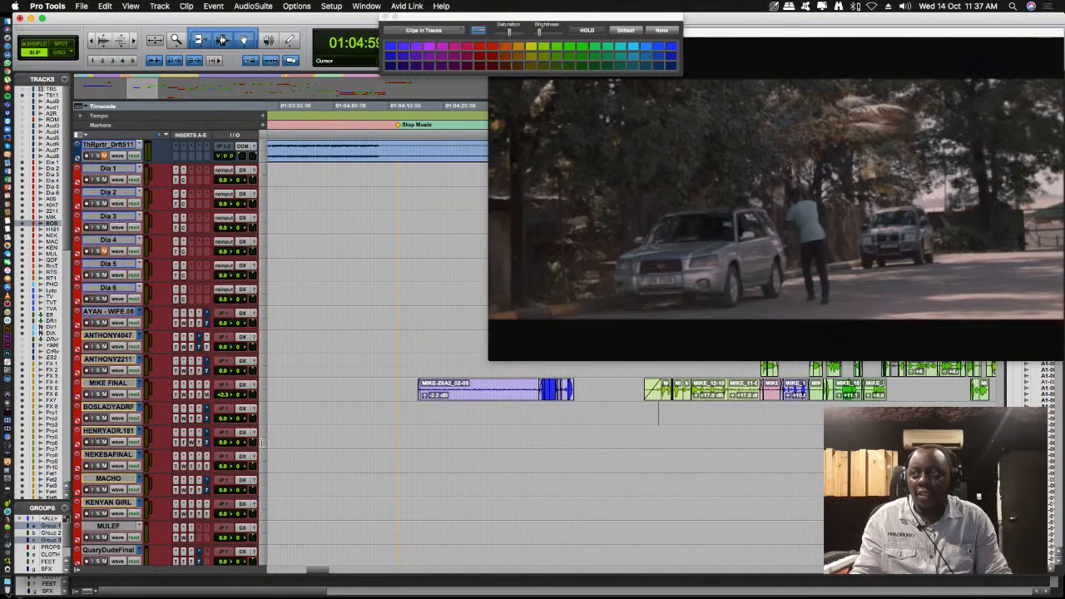
pyautogui.click(97, 514)
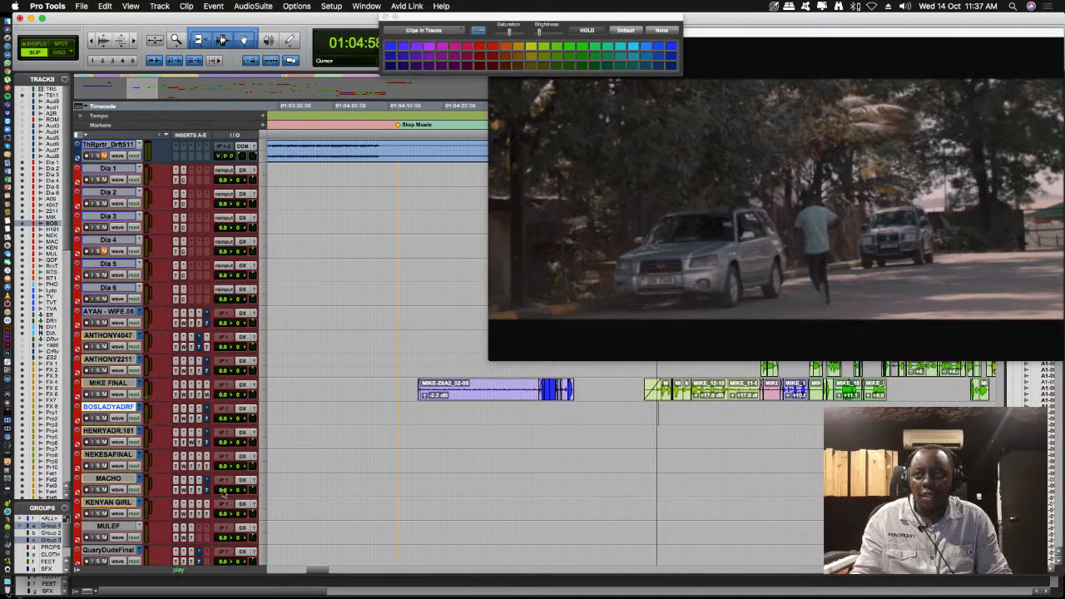
pyautogui.scroll(-4, 220, 496)
pyautogui.scroll(6, 223, 495)
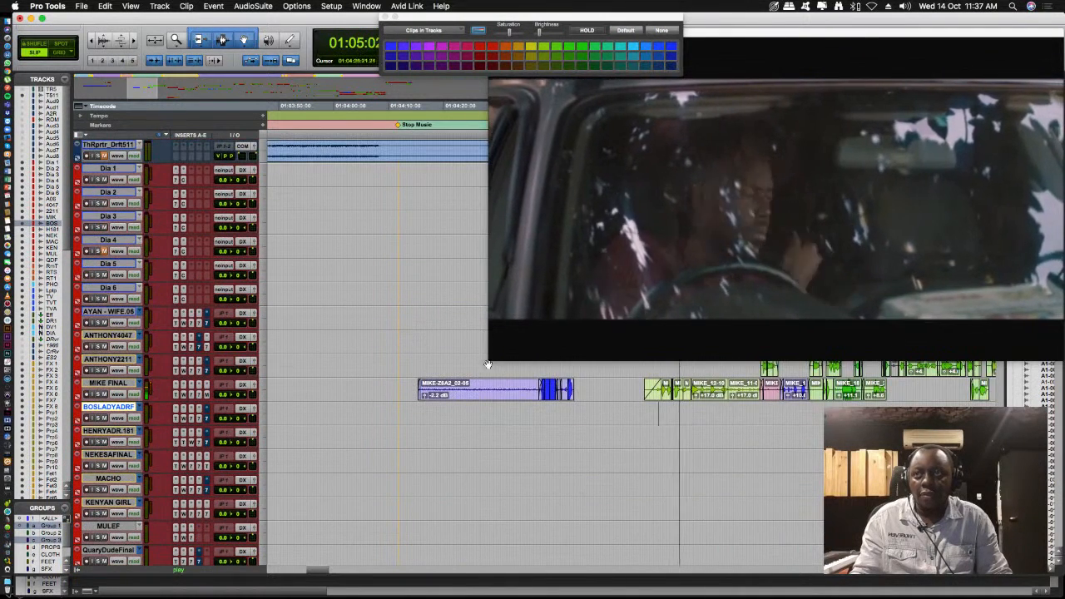
pyautogui.moveTo(489, 360); pyautogui.dragTo(732, 224)
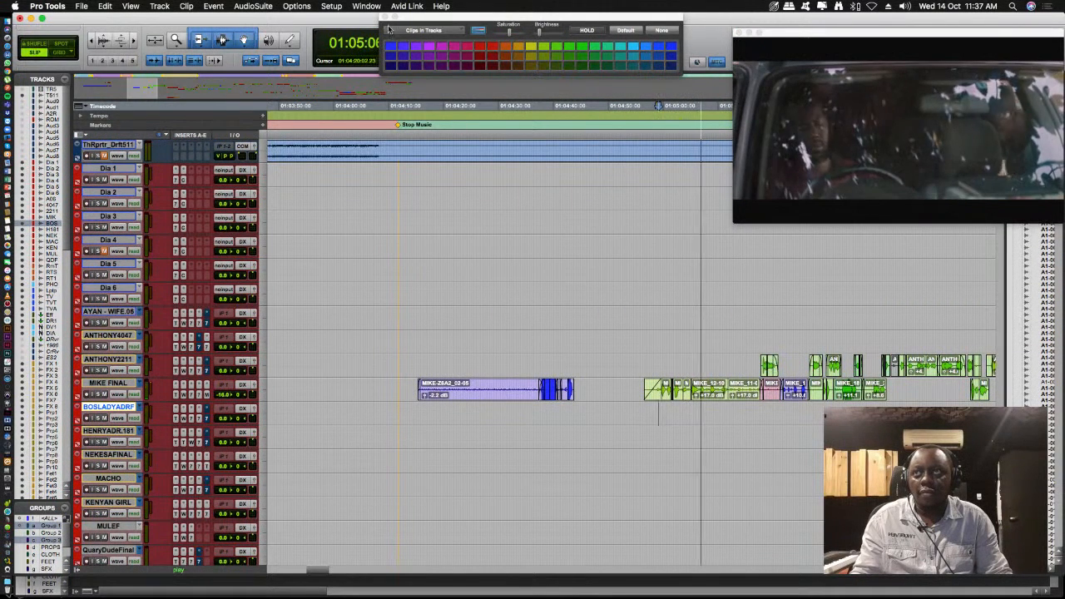
# - Close the color palette, stop playback, and select only the Dia 2 track
pyautogui.click(385, 16)
pyautogui.scroll(-3, 449, 246)
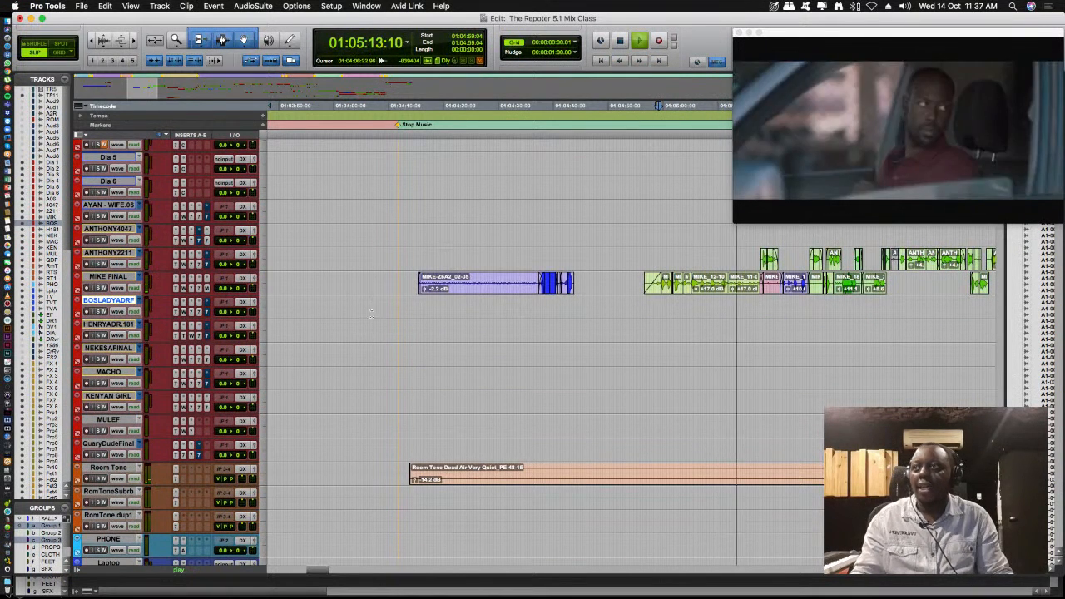
pyautogui.press('space')
pyautogui.scroll(3, 159, 230)
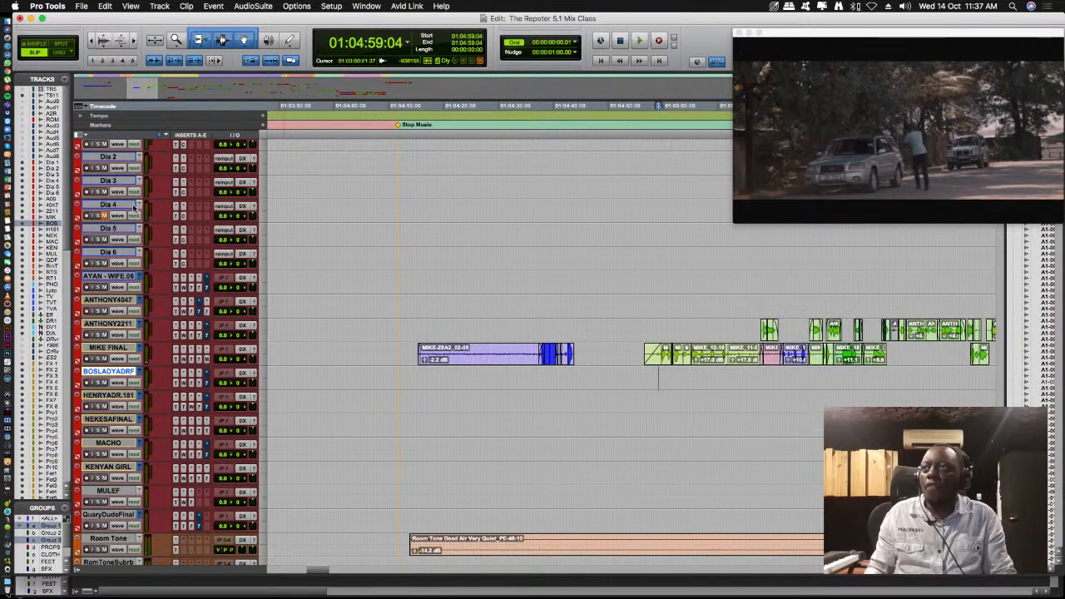
pyautogui.click(109, 158)
pyautogui.scroll(1, 123, 185)
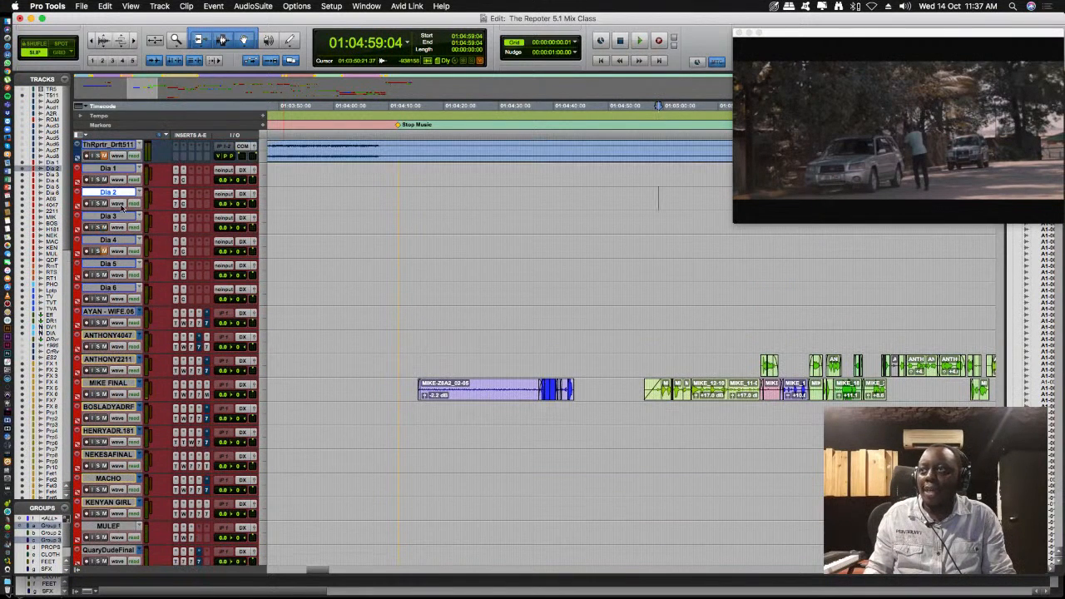
# - Open the Mix window and position it beside the video with the DX, FX, MX, COMP and Master 1 strips in view
pyautogui.scroll(-1, 113, 381)
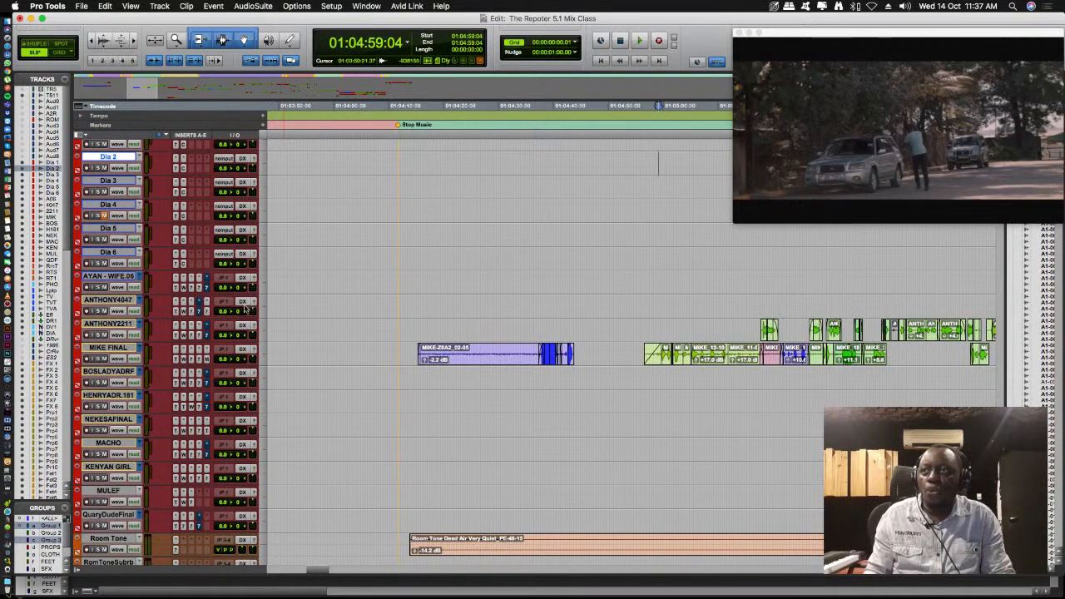
pyautogui.scroll(-5, 276, 451)
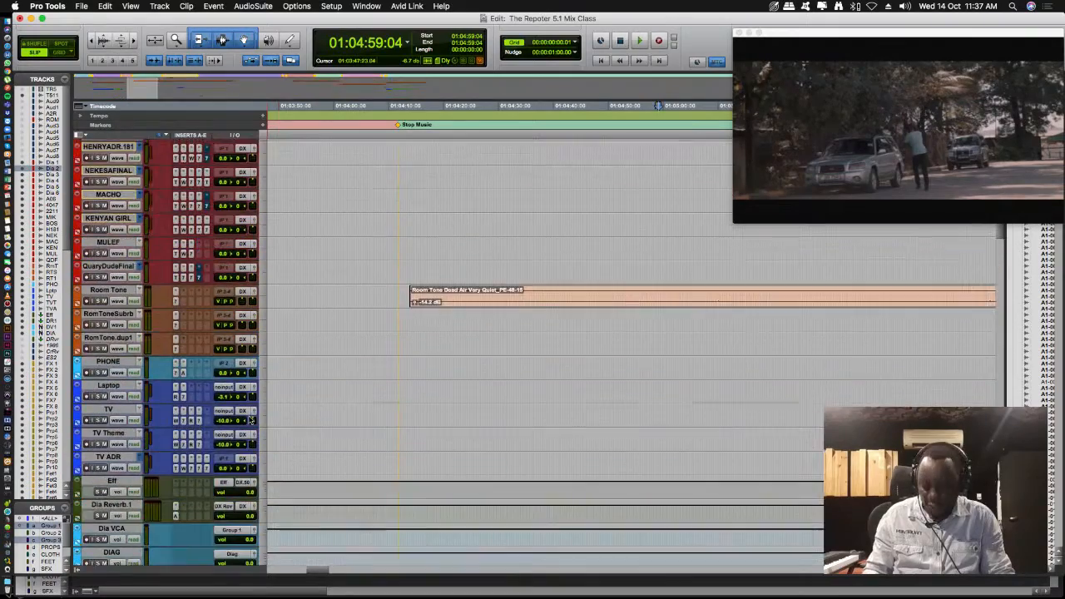
pyautogui.press('super+equal')
pyautogui.moveTo(300, 593); pyautogui.dragTo(1059, 576)
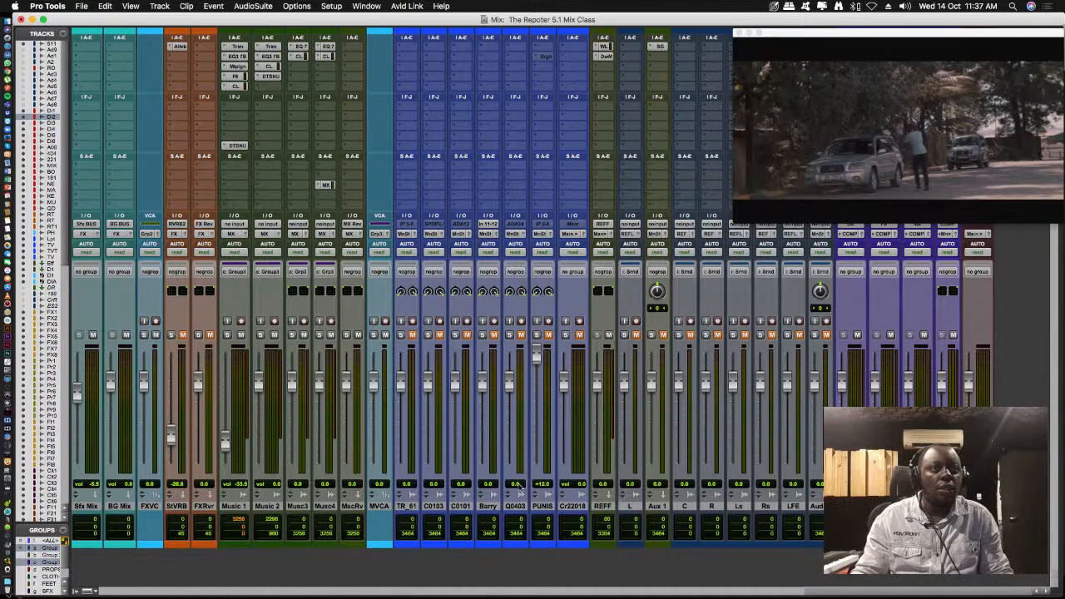
pyautogui.moveTo(356, 18); pyautogui.dragTo(15, 12)
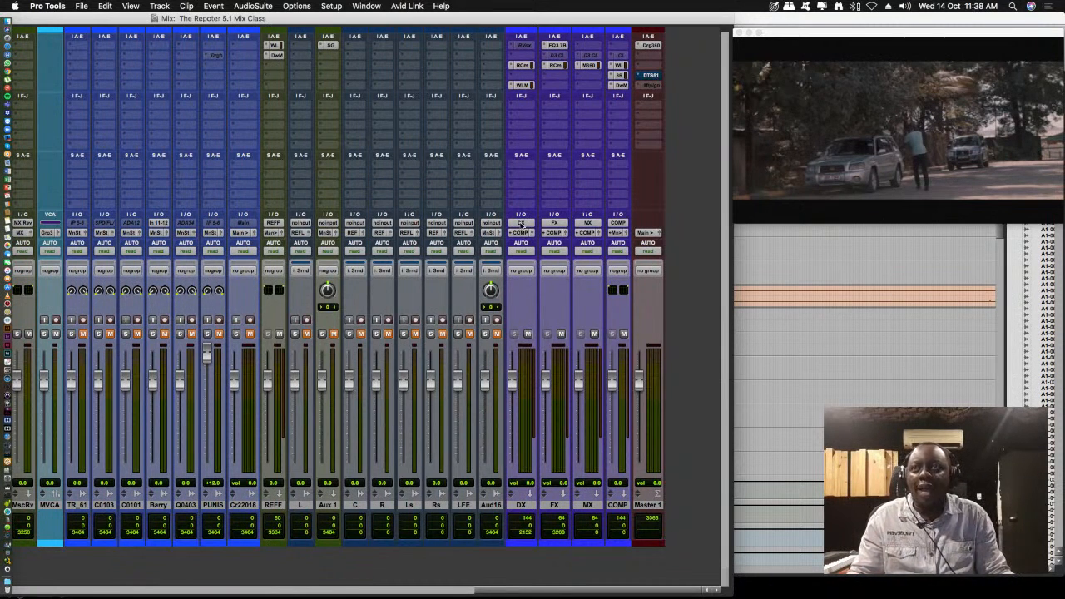
pyautogui.press('space')
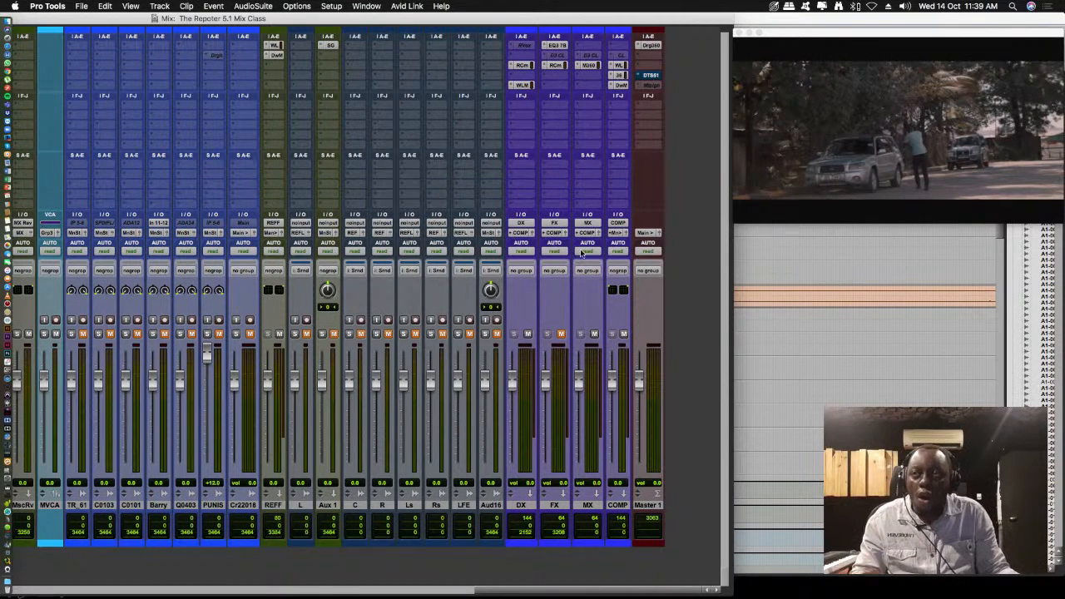
# - Colour the COMP track red with the color palette
pyautogui.doubleClick(623, 545)
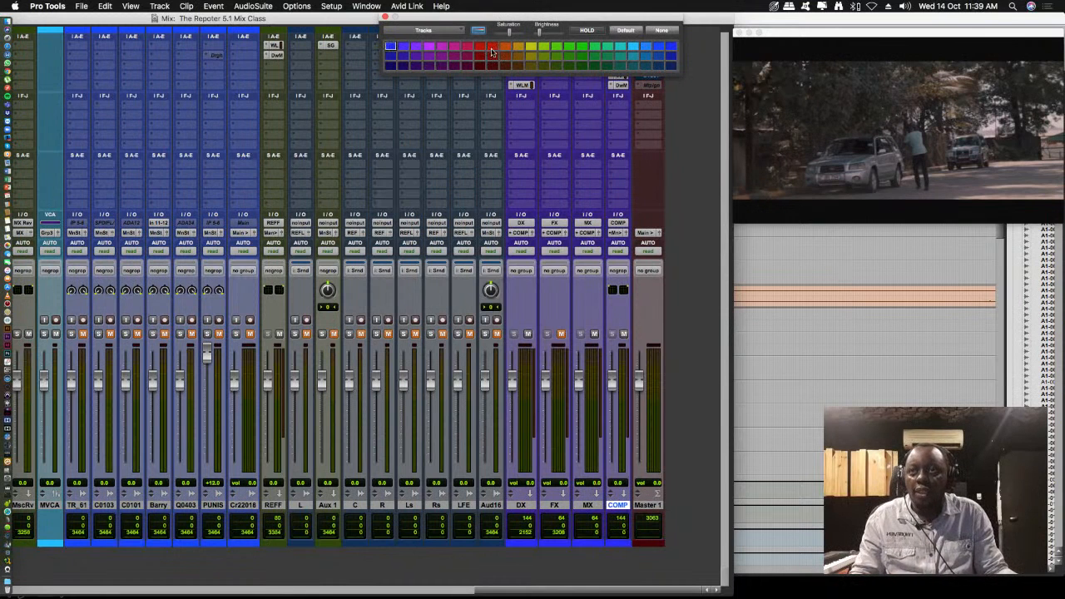
pyautogui.click(492, 48)
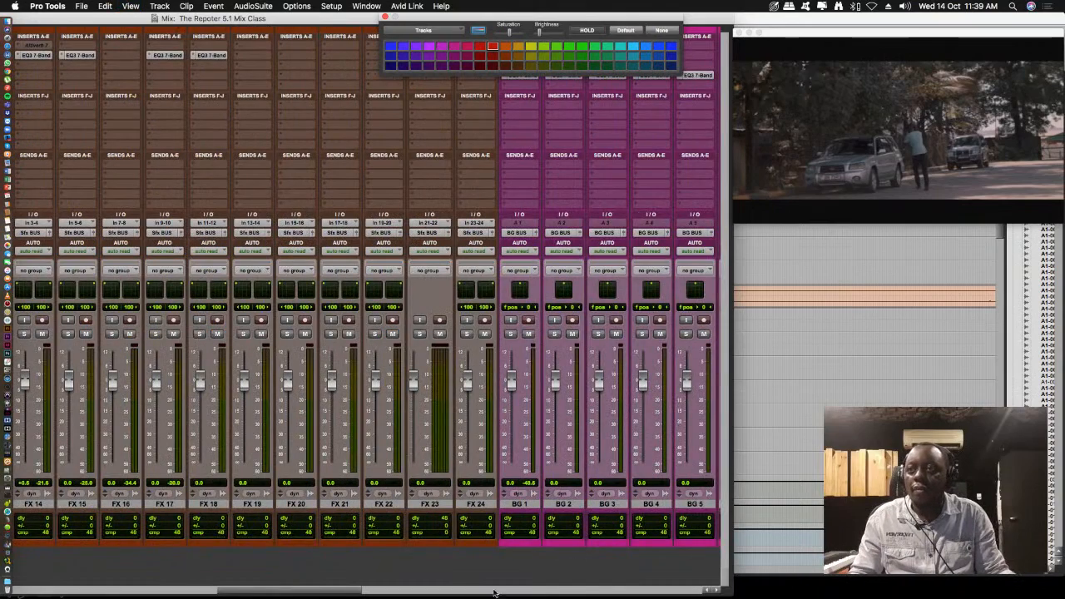
# - Play the session to check the DX, COMP and Master 1 meters, and reposition the Mix window to show more strips
pyautogui.moveTo(298, 588); pyautogui.dragTo(704, 571)
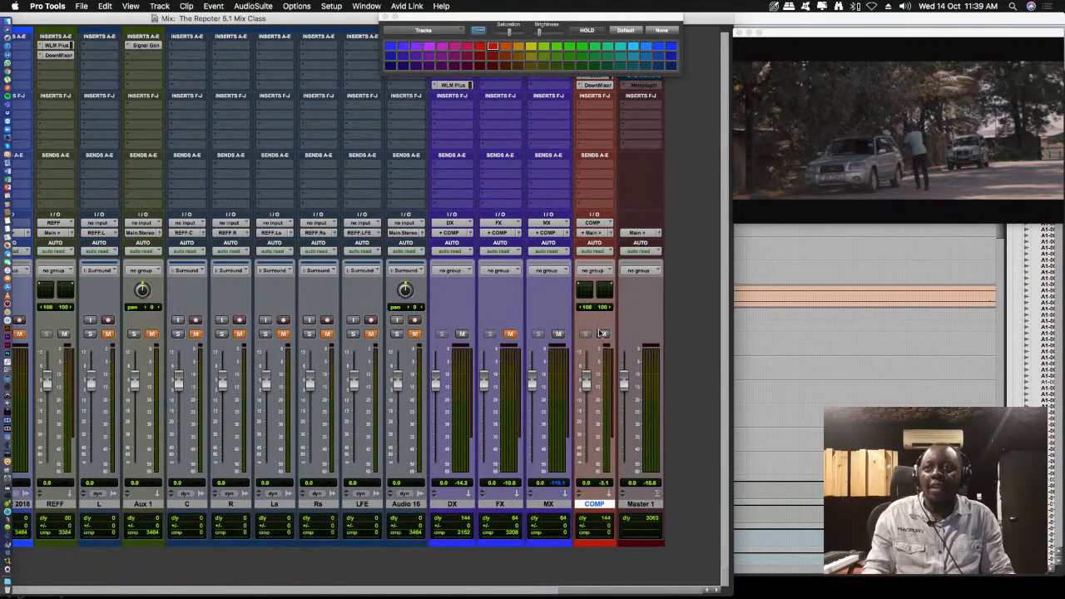
pyautogui.press('space')
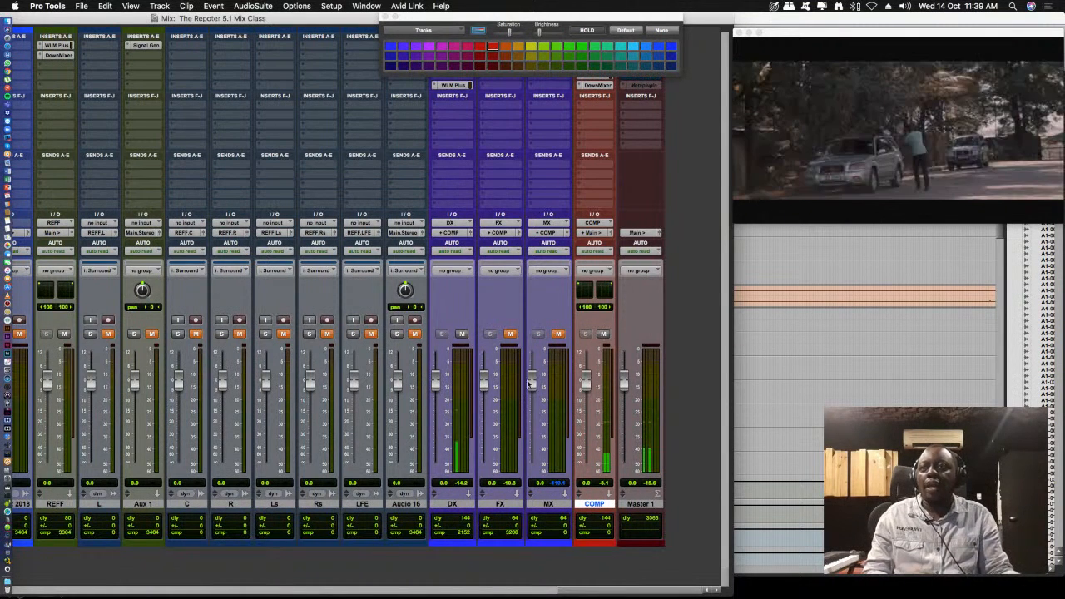
pyautogui.doubleClick(259, 18)
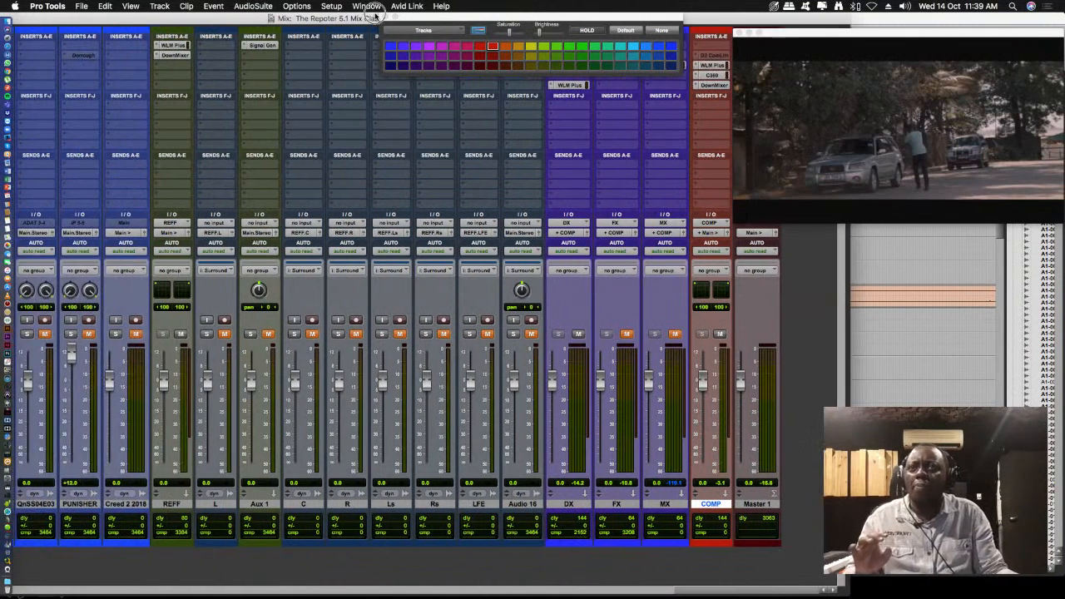